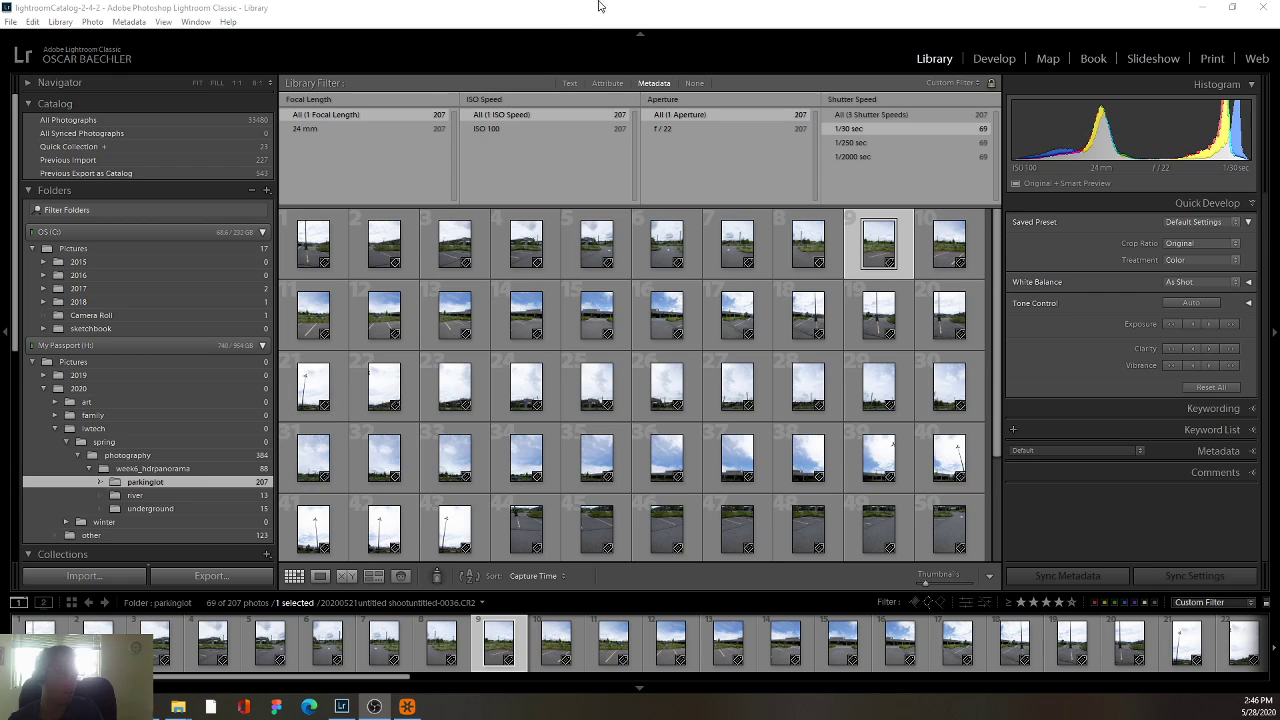
Clear the library filter and browse the underground and river folders before returning to parkinglot.
click(694, 83)
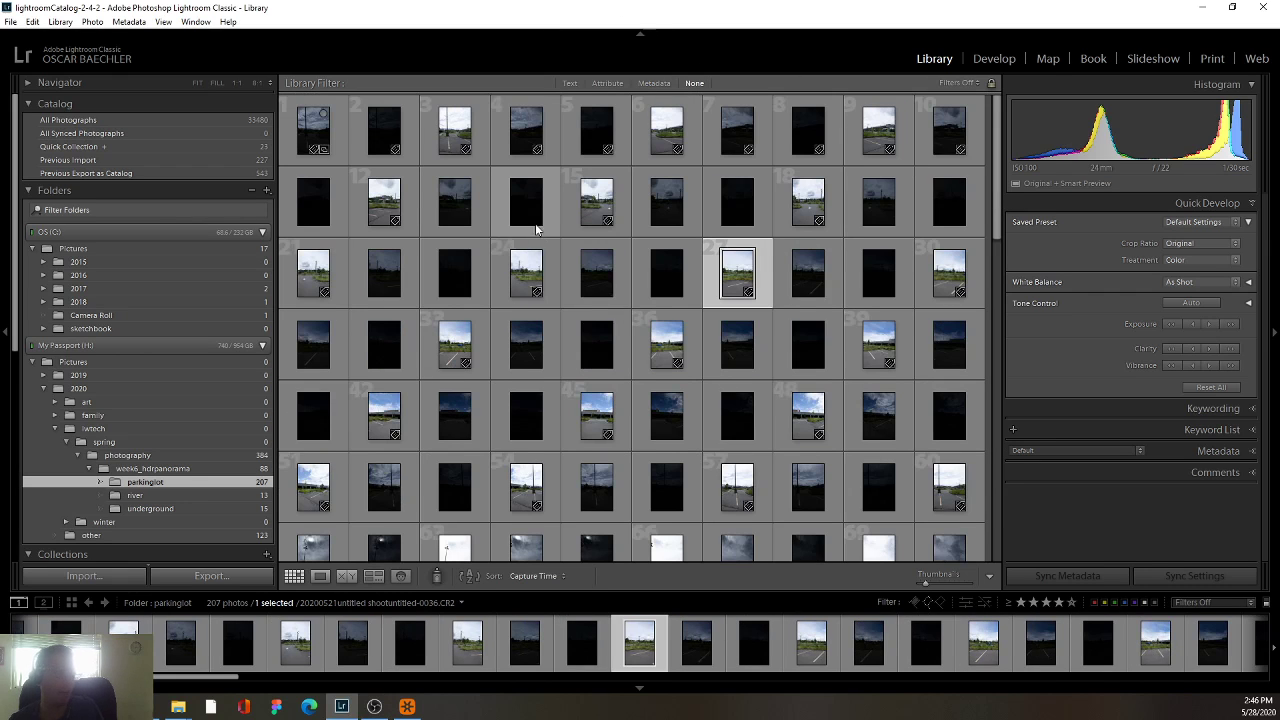
click(181, 508)
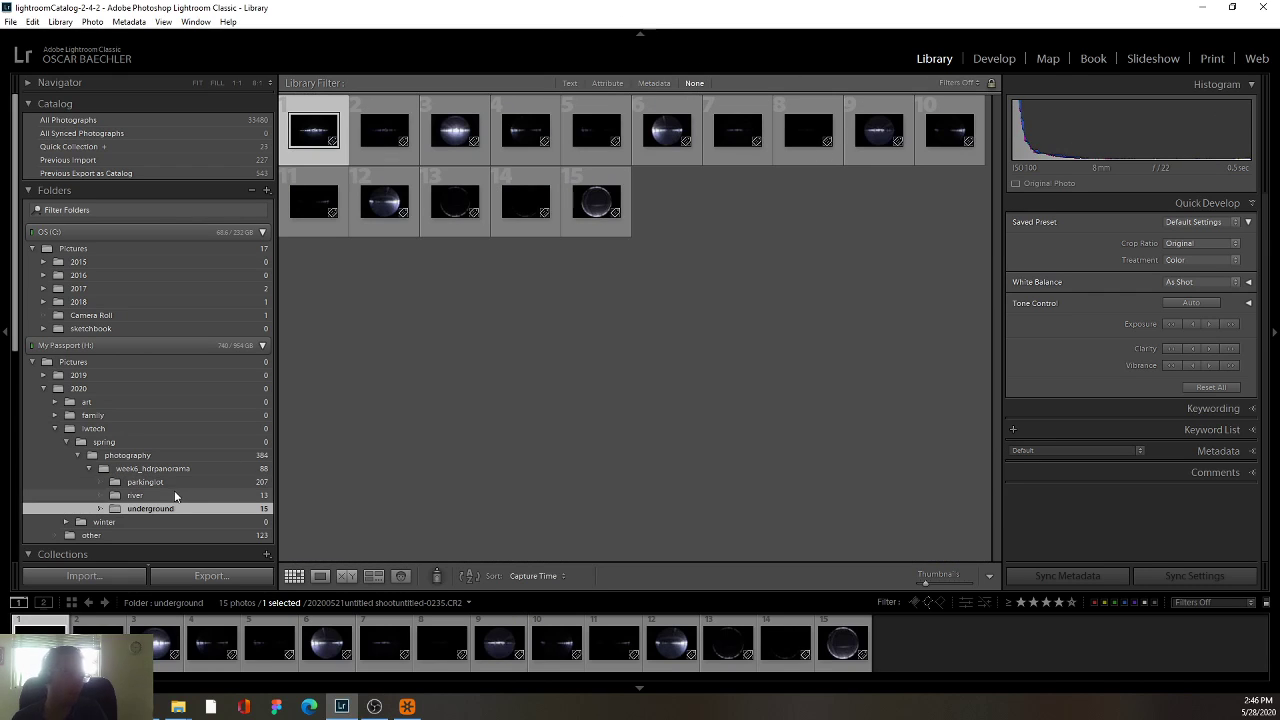
click(177, 496)
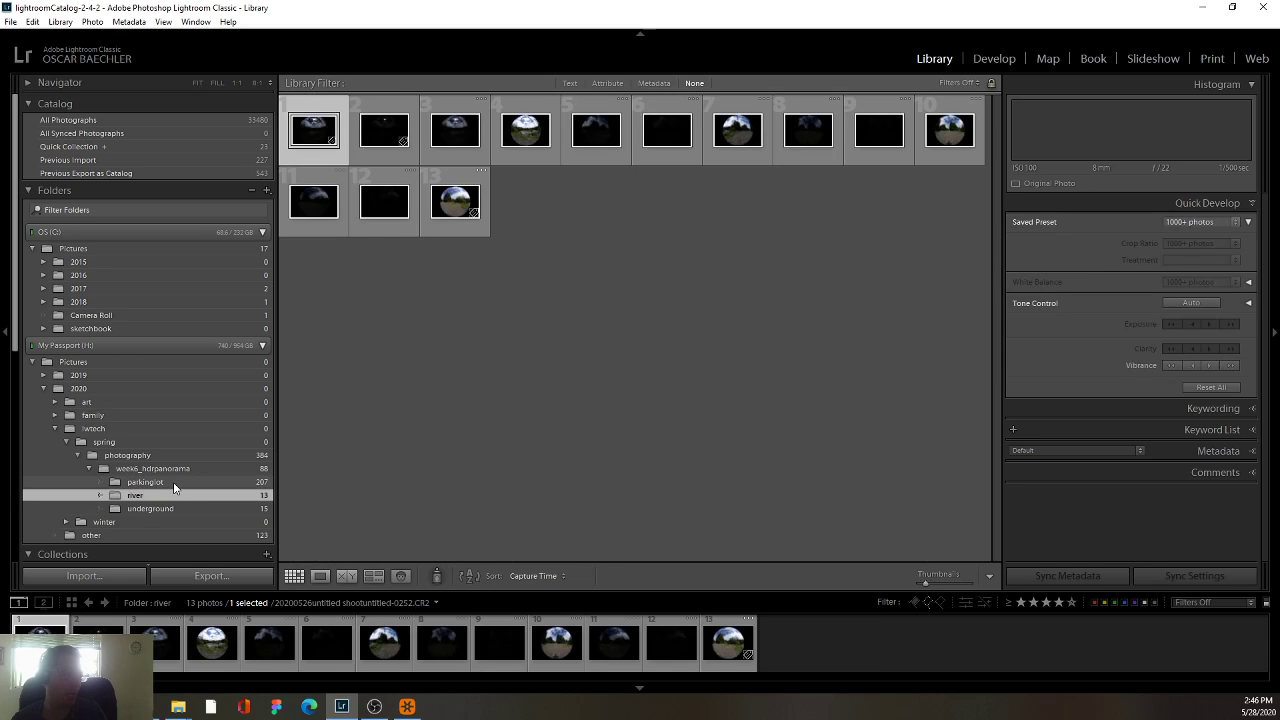
click(173, 482)
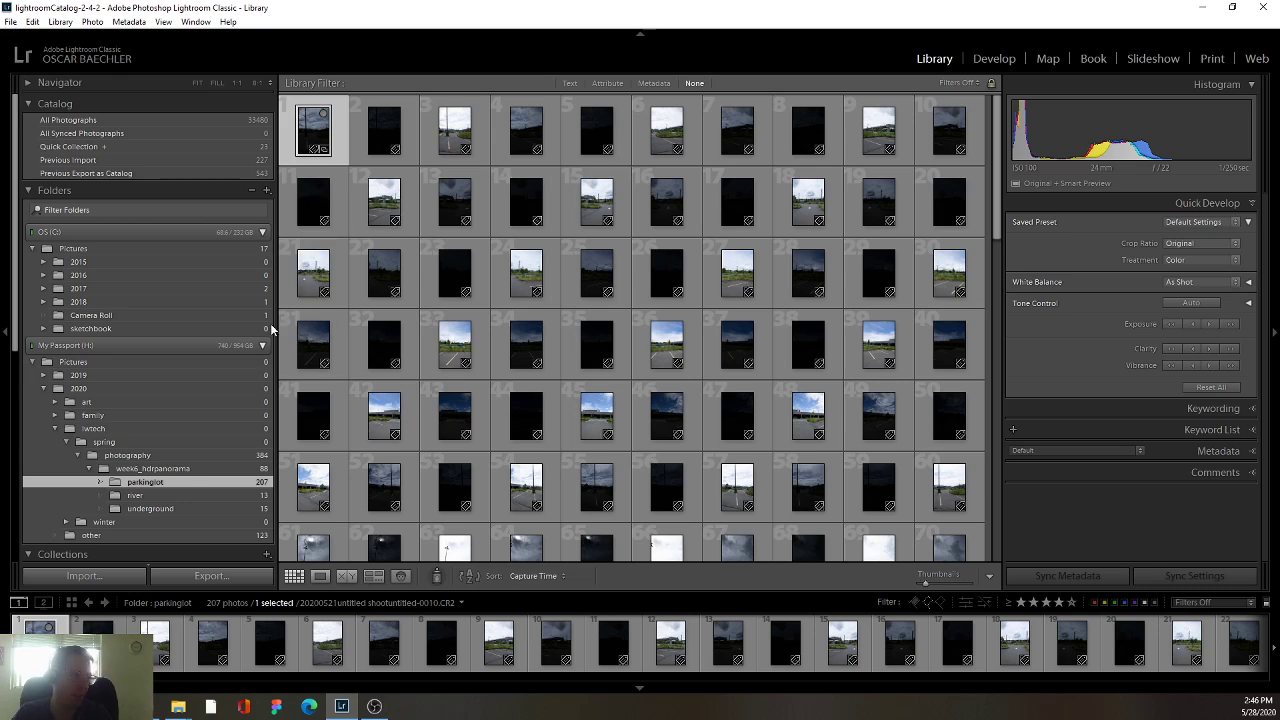
click(147, 484)
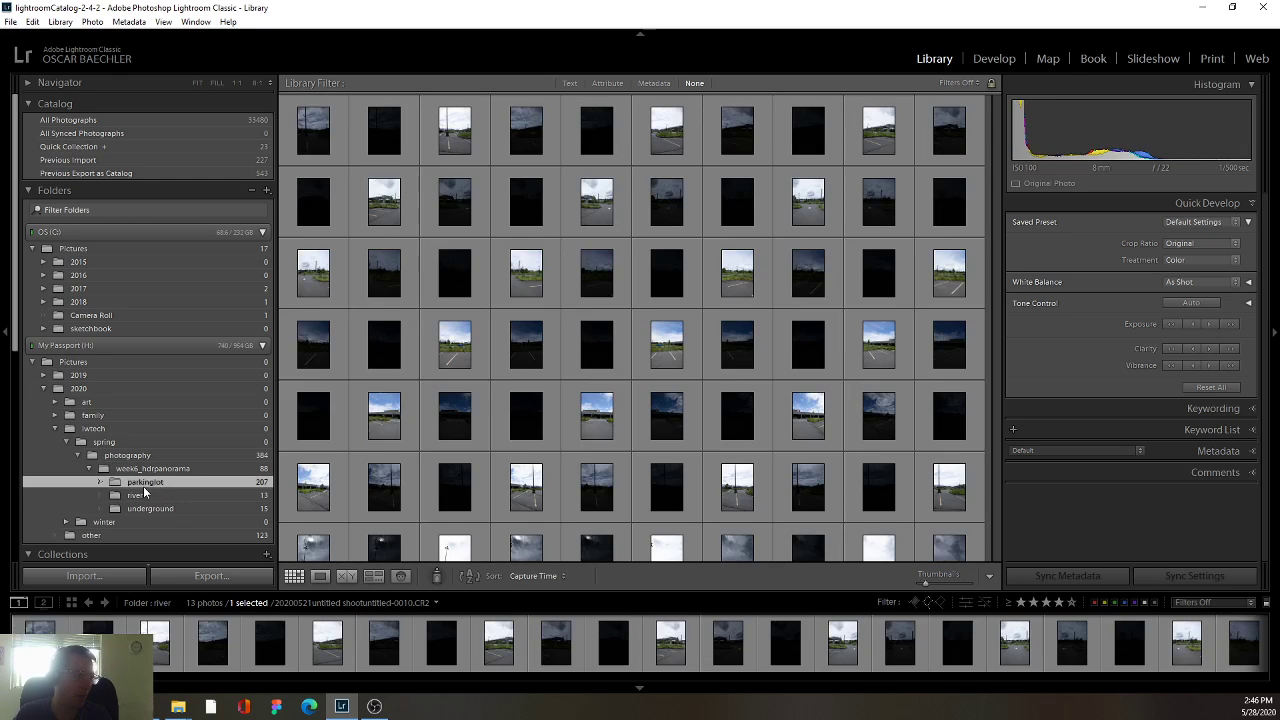
Filter the parkinglot grid to the 69 photos shot at 1/30 sec.
click(655, 84)
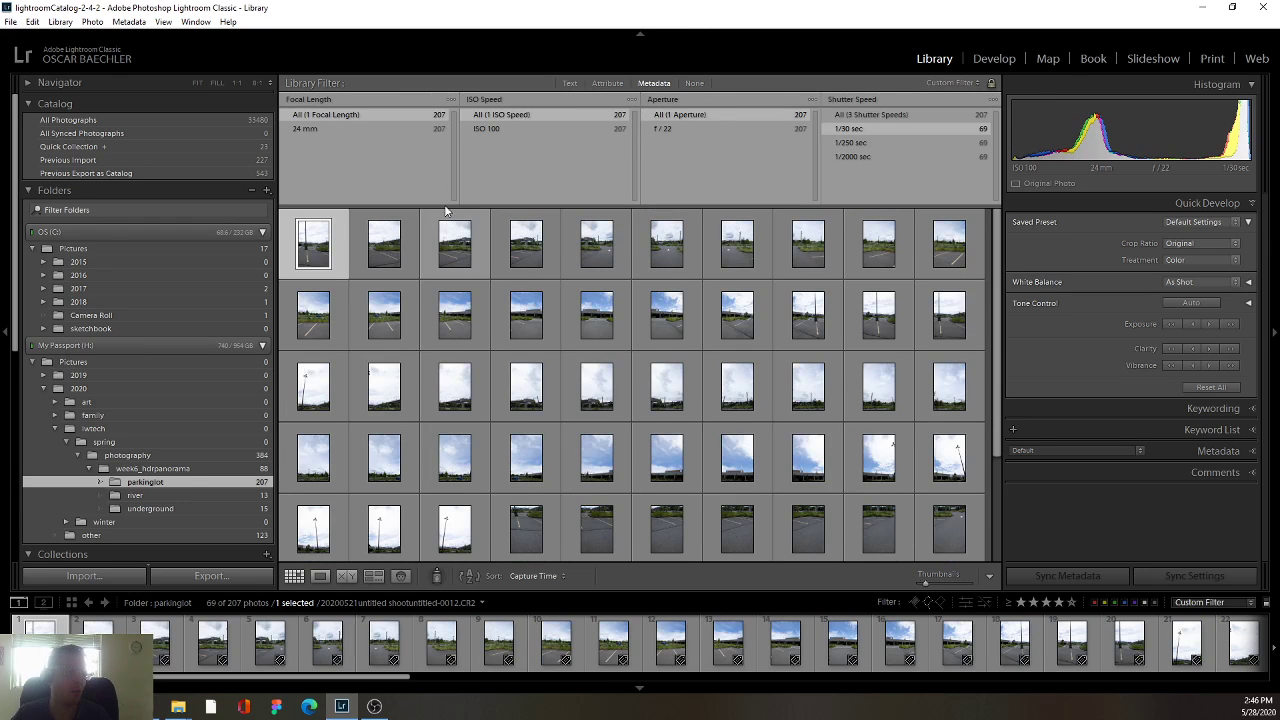
click(373, 263)
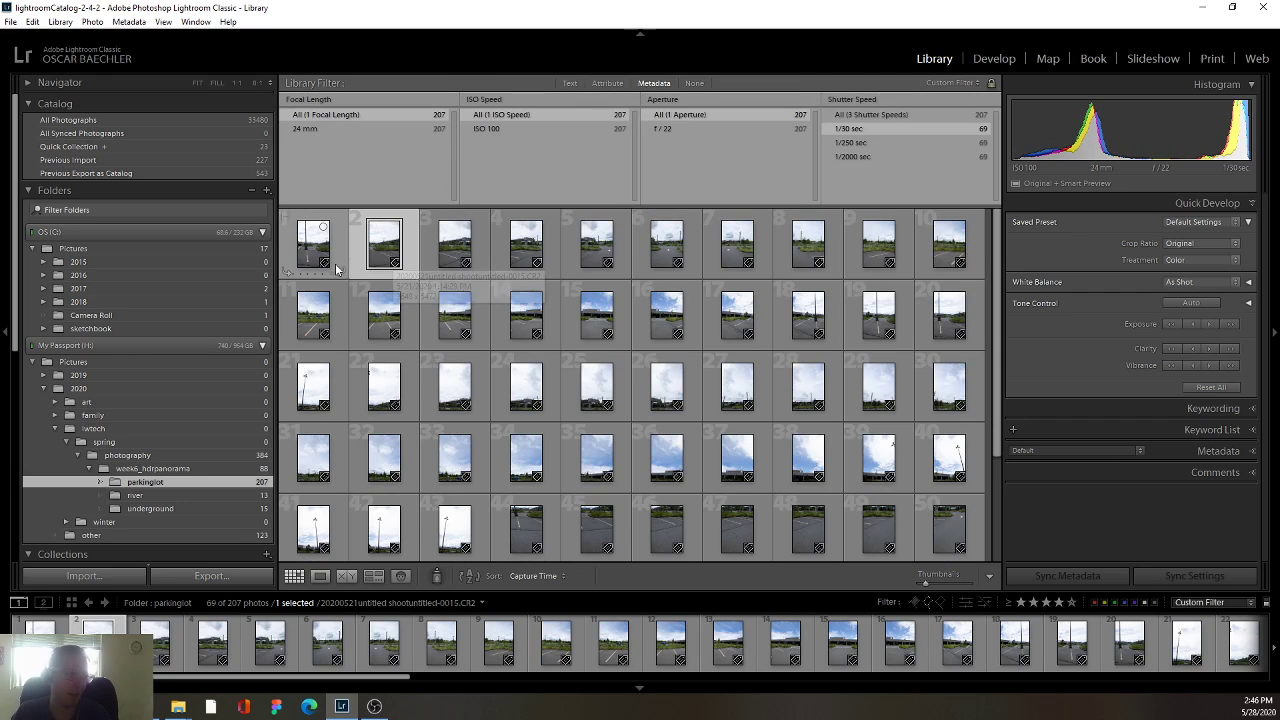
click(313, 243)
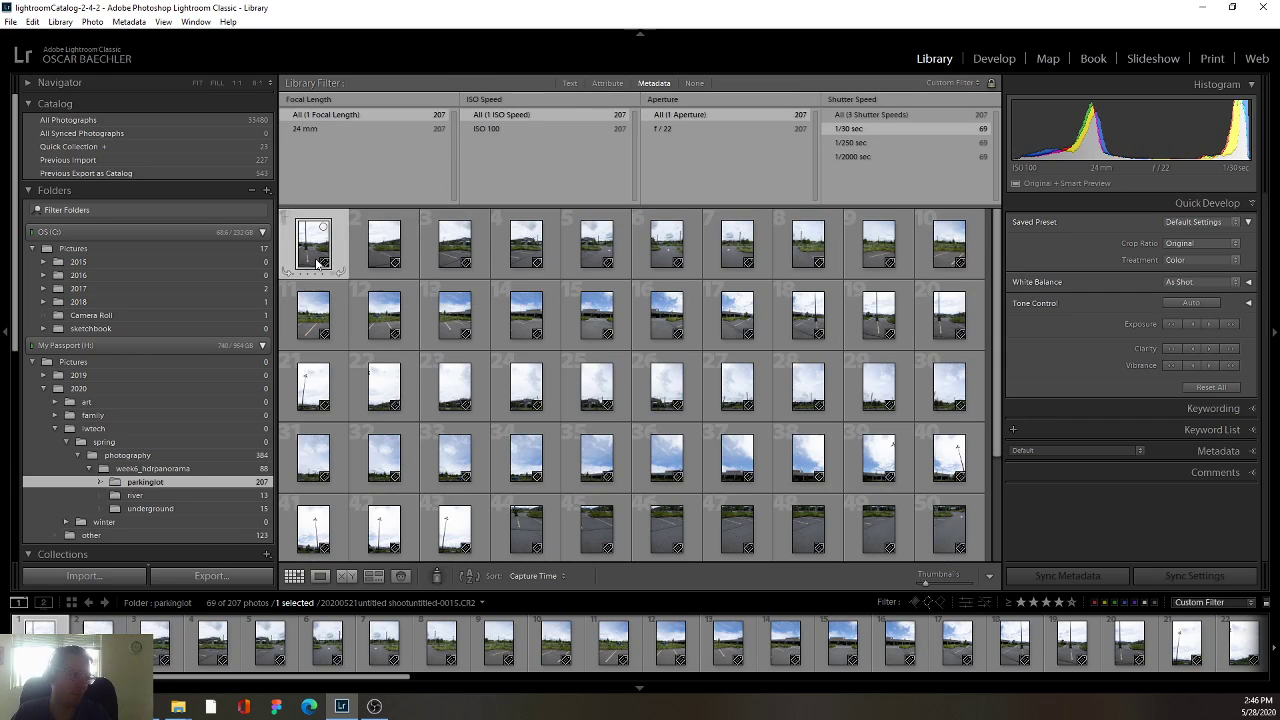
click(646, 85)
click(650, 85)
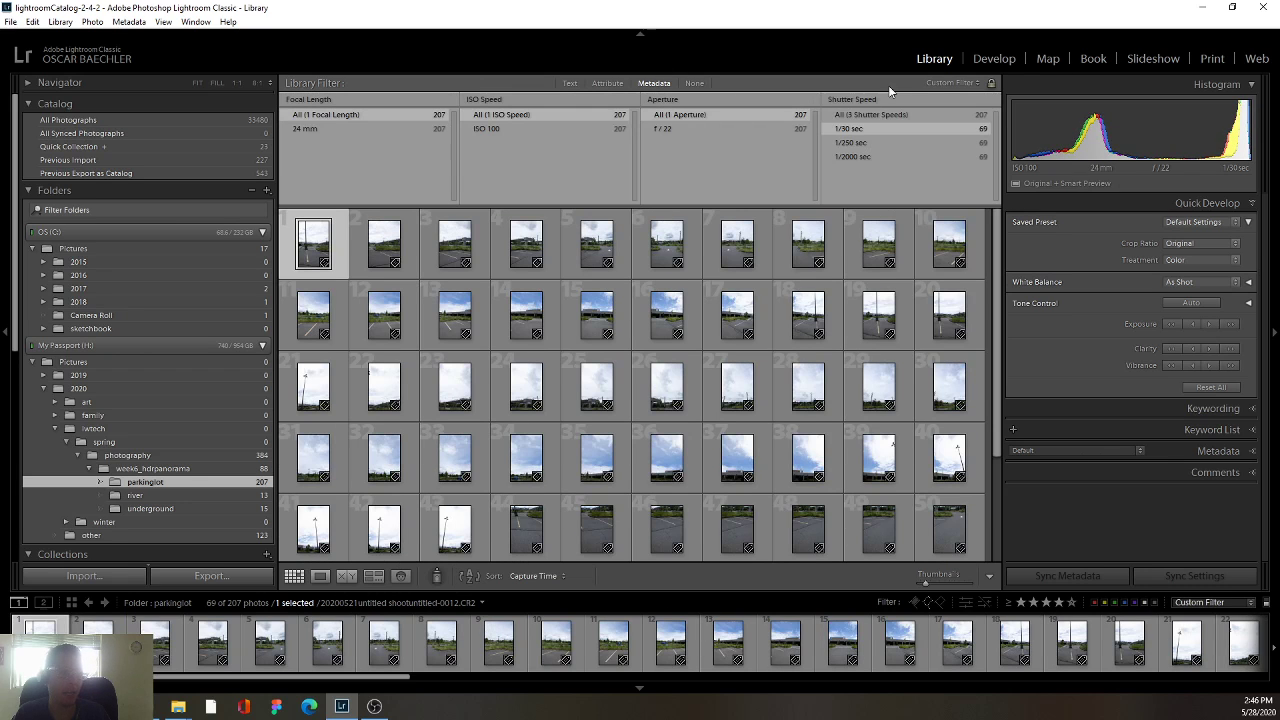
click(952, 82)
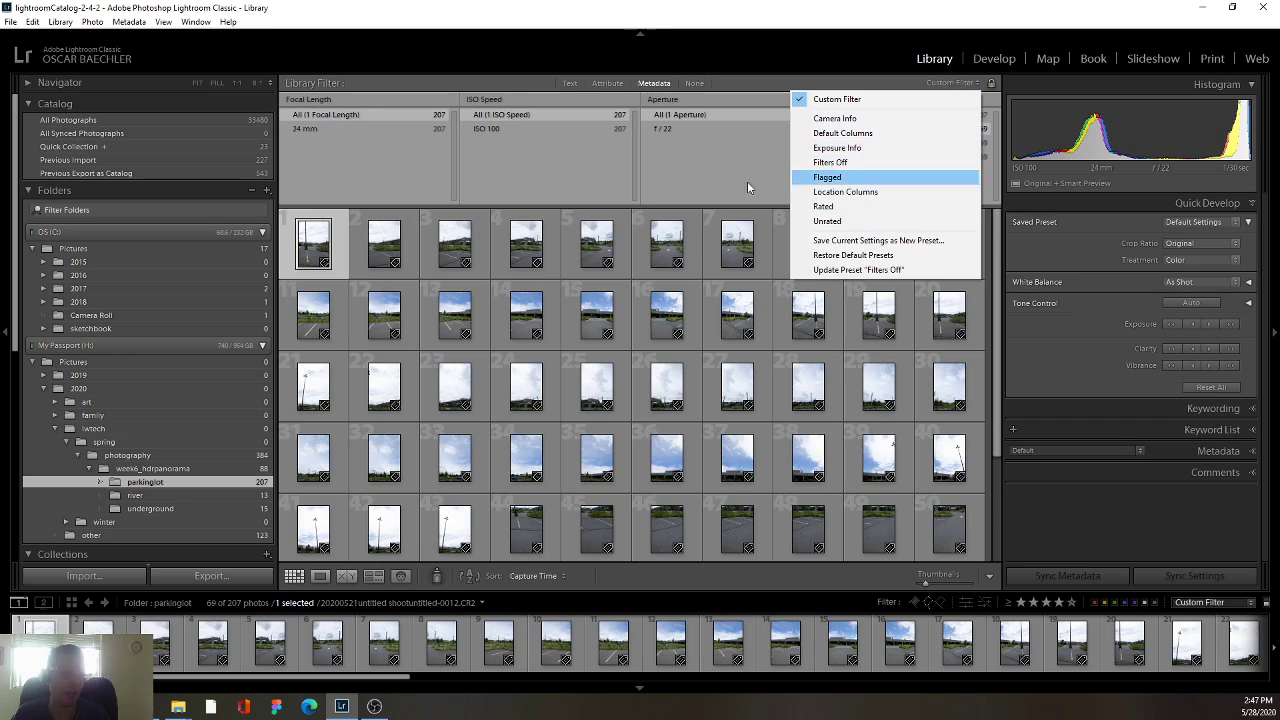
click(747, 188)
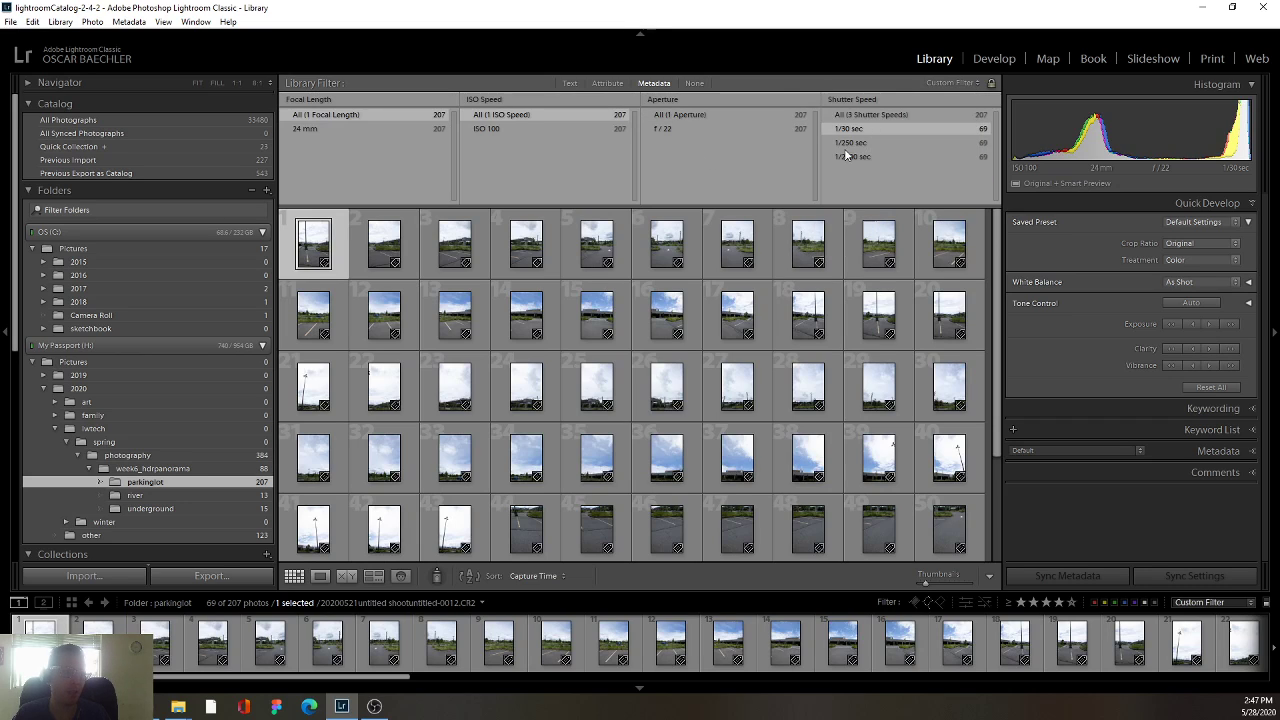
Open the first photo, -0012.CR2, large in full-screen preview and step through the parking-lot shots.
double_click(315, 252)
key(f)
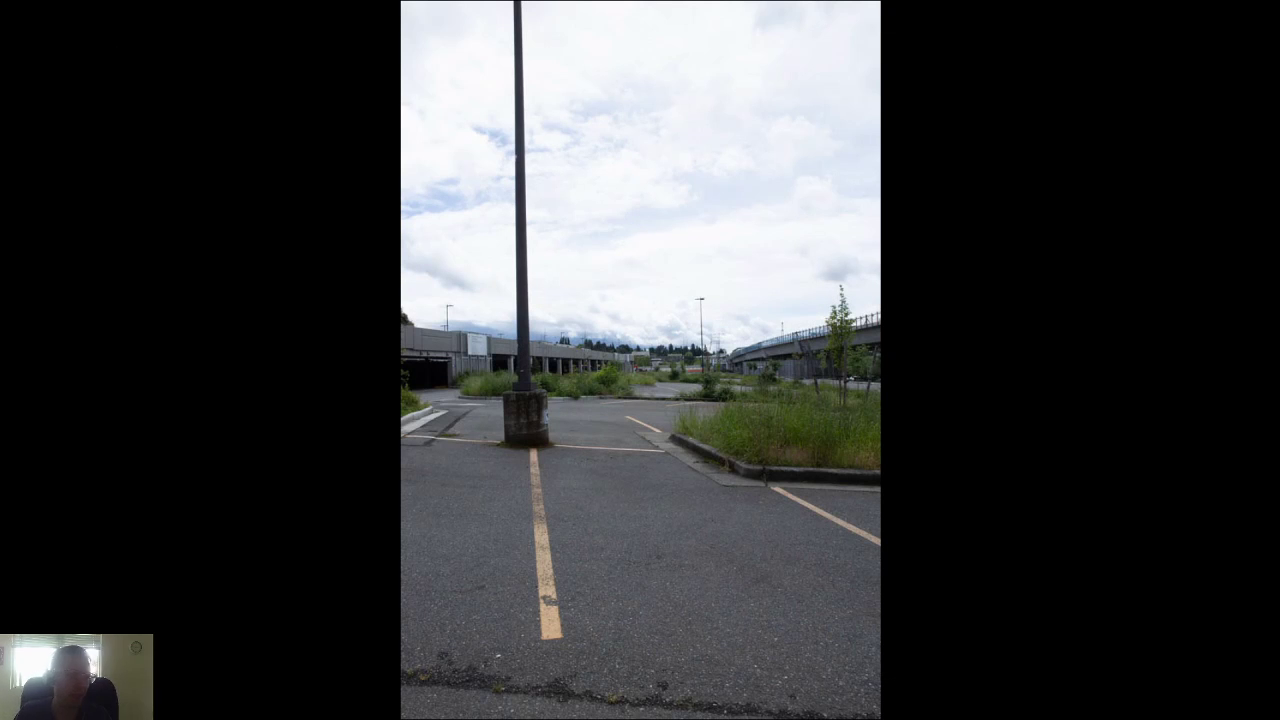
key(Right)
key(Right)
key(Right)
key(Right)
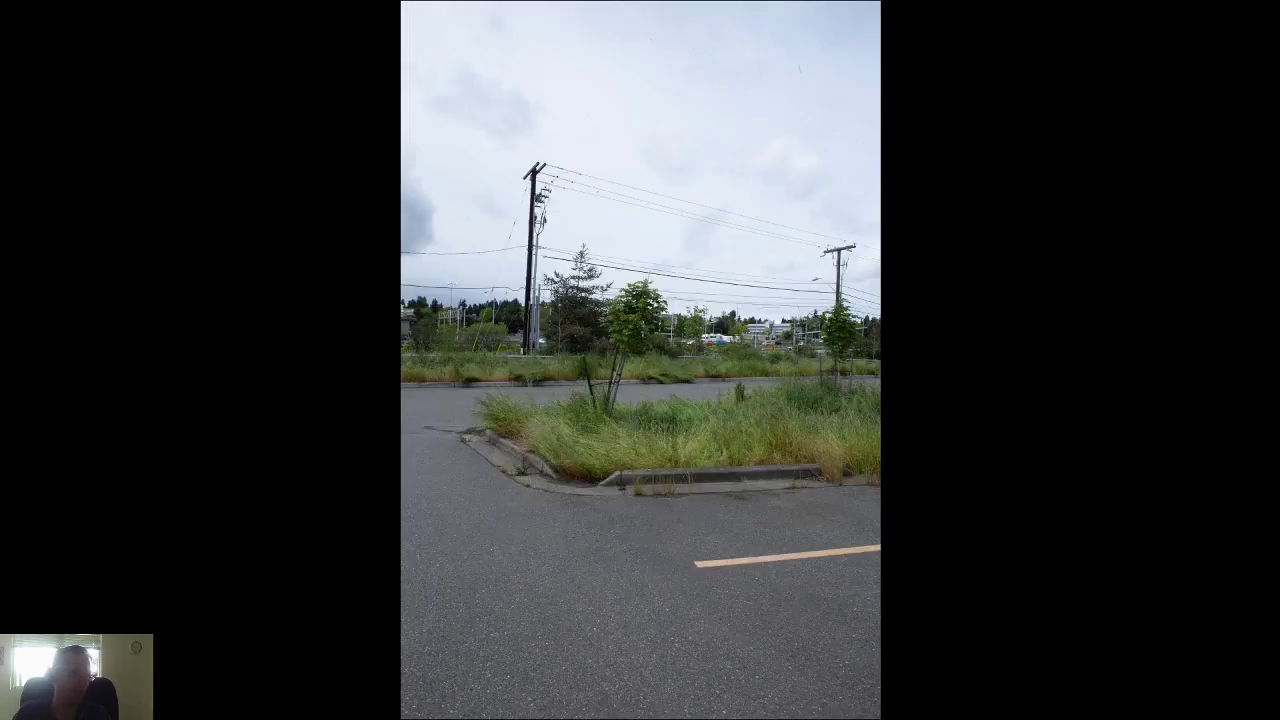
key(Right)
key(Right)
key(Right)
key(Right)
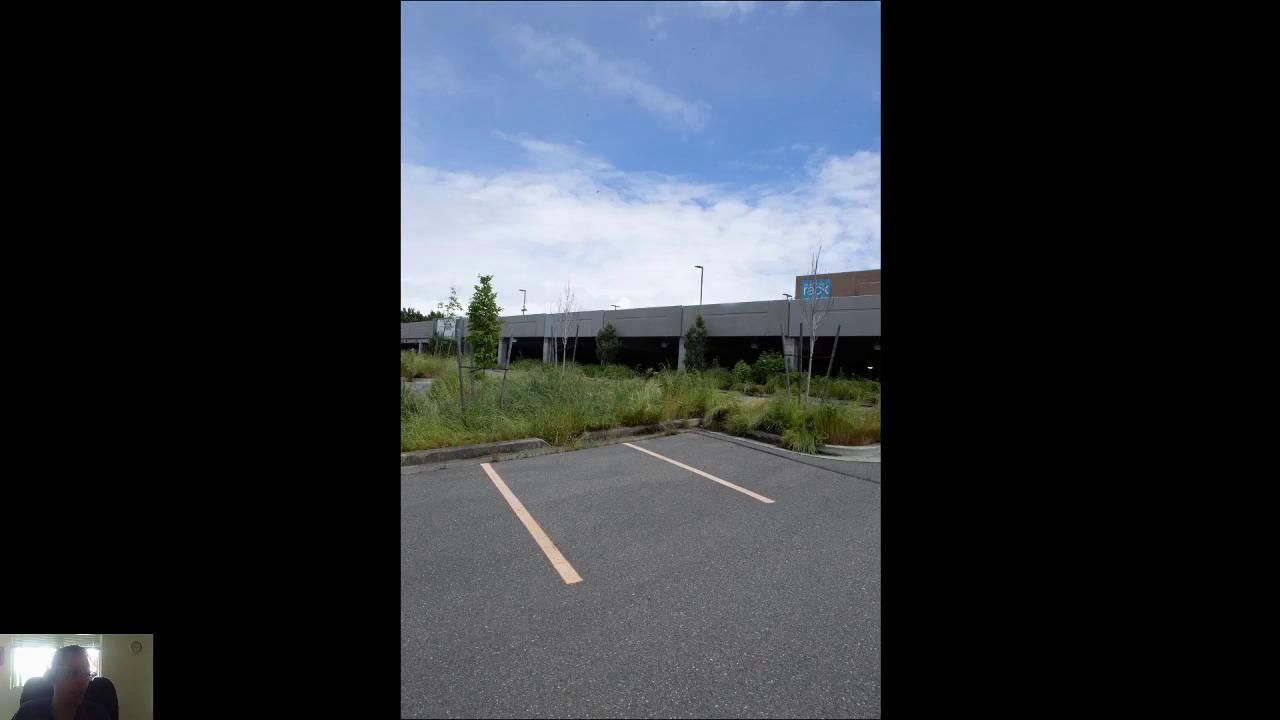
key(Right)
key(Right)
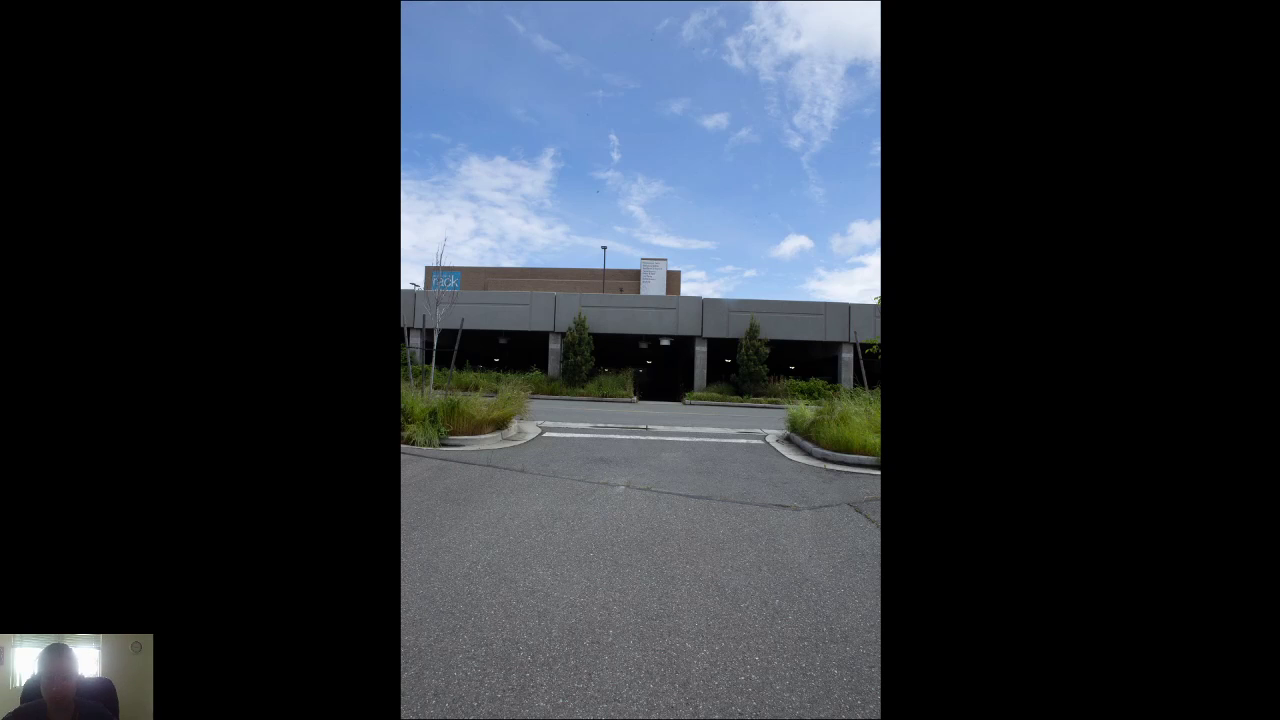
key(Right)
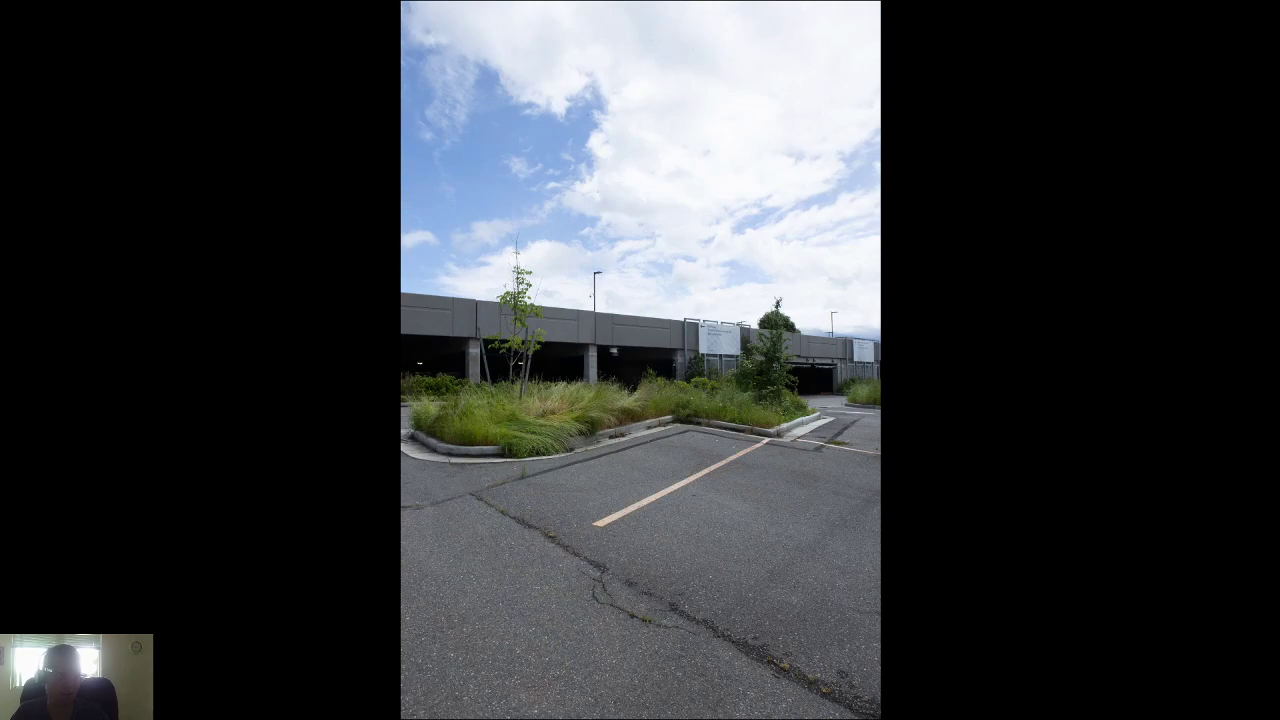
key(Right)
key(Right)
key(Right)
key(Left)
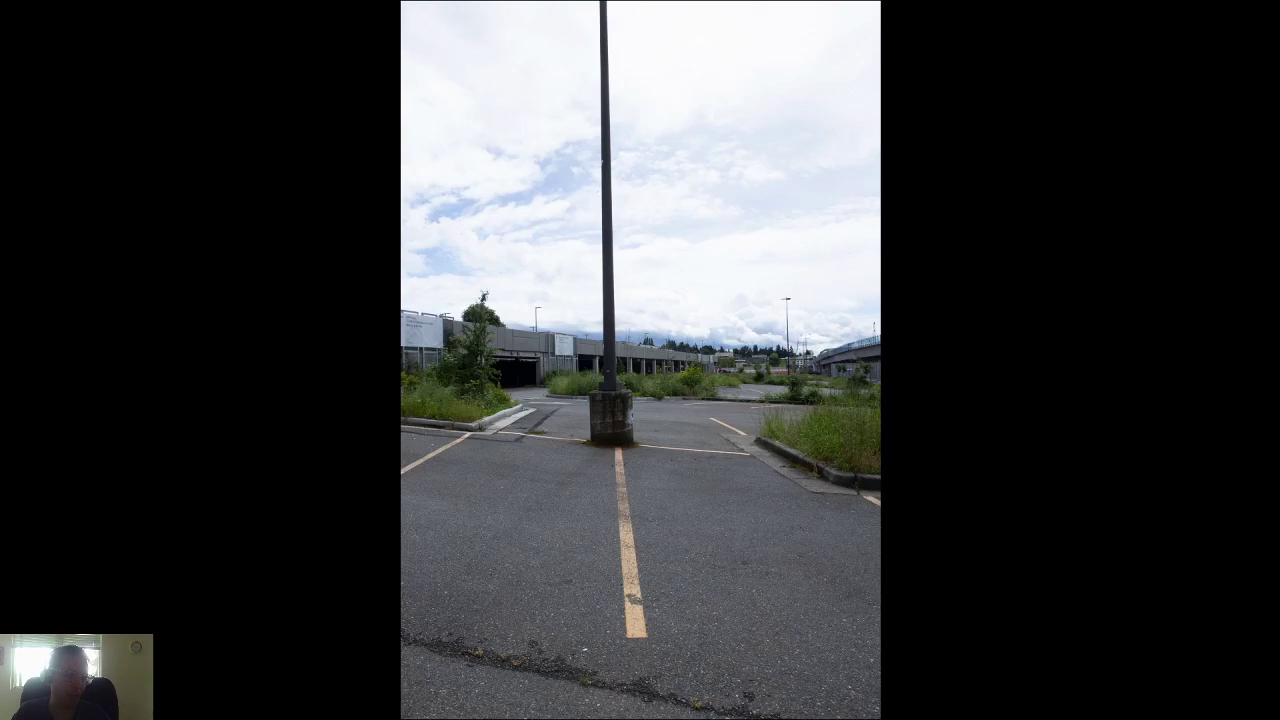
key(Left)
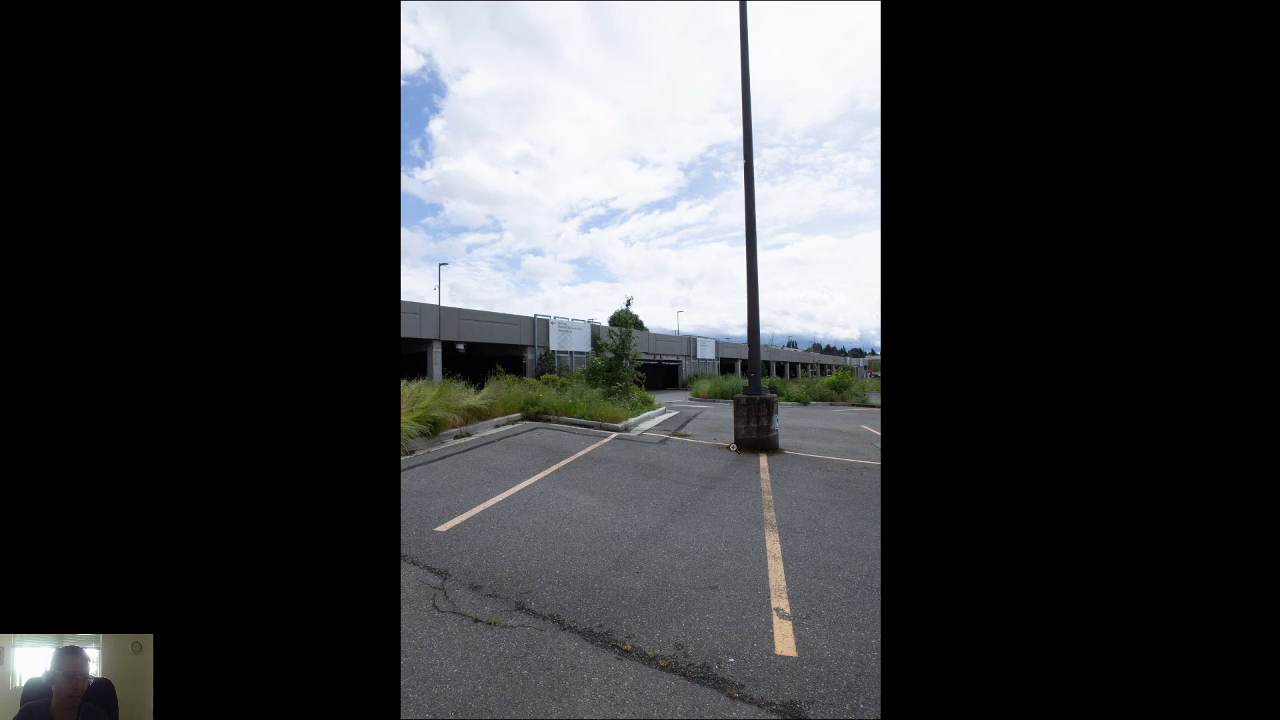
Compare the light-pole photos, zoom in and out on the asphalt, then leave full-screen preview.
key(Right)
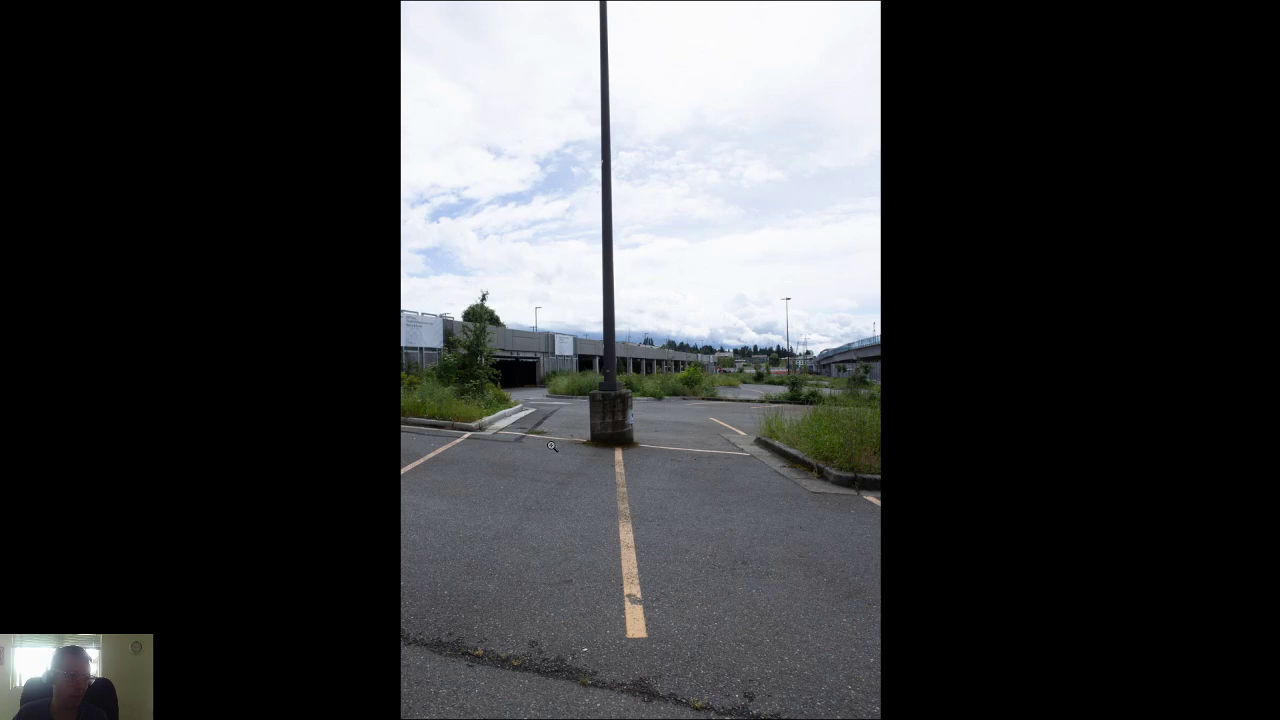
key(Right)
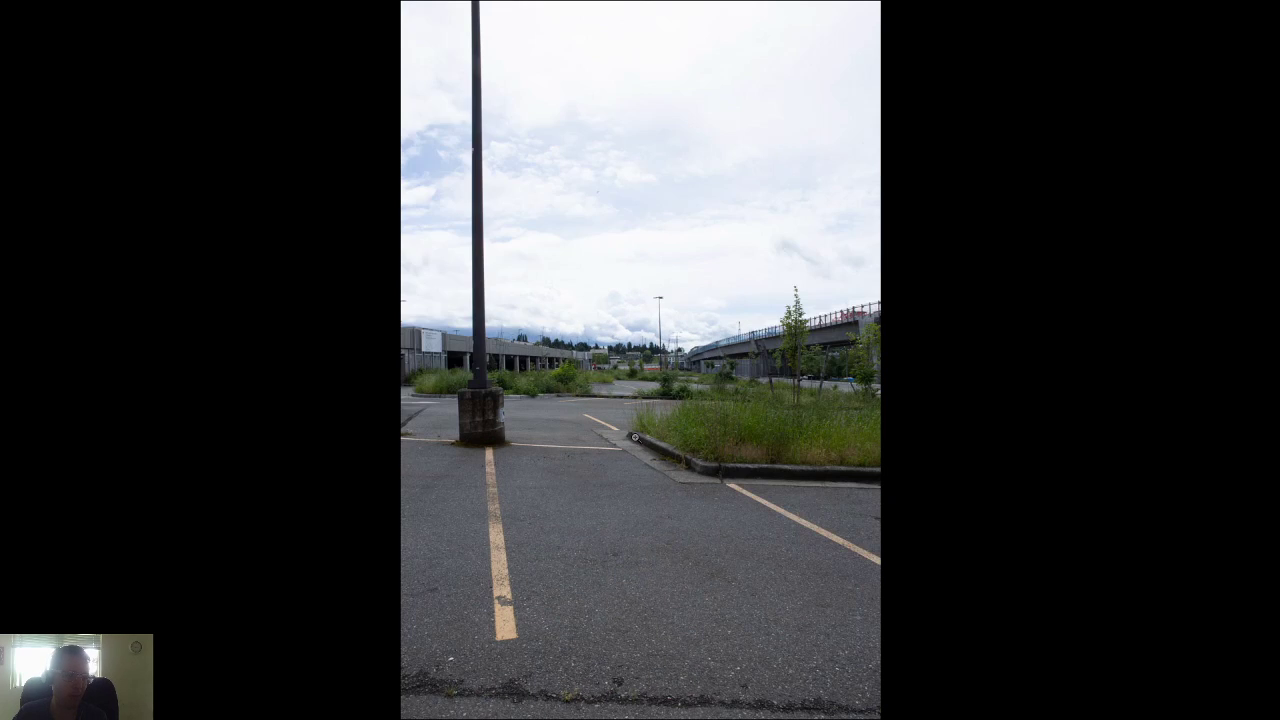
key(Right)
key(Right)
key(Right)
key(Right)
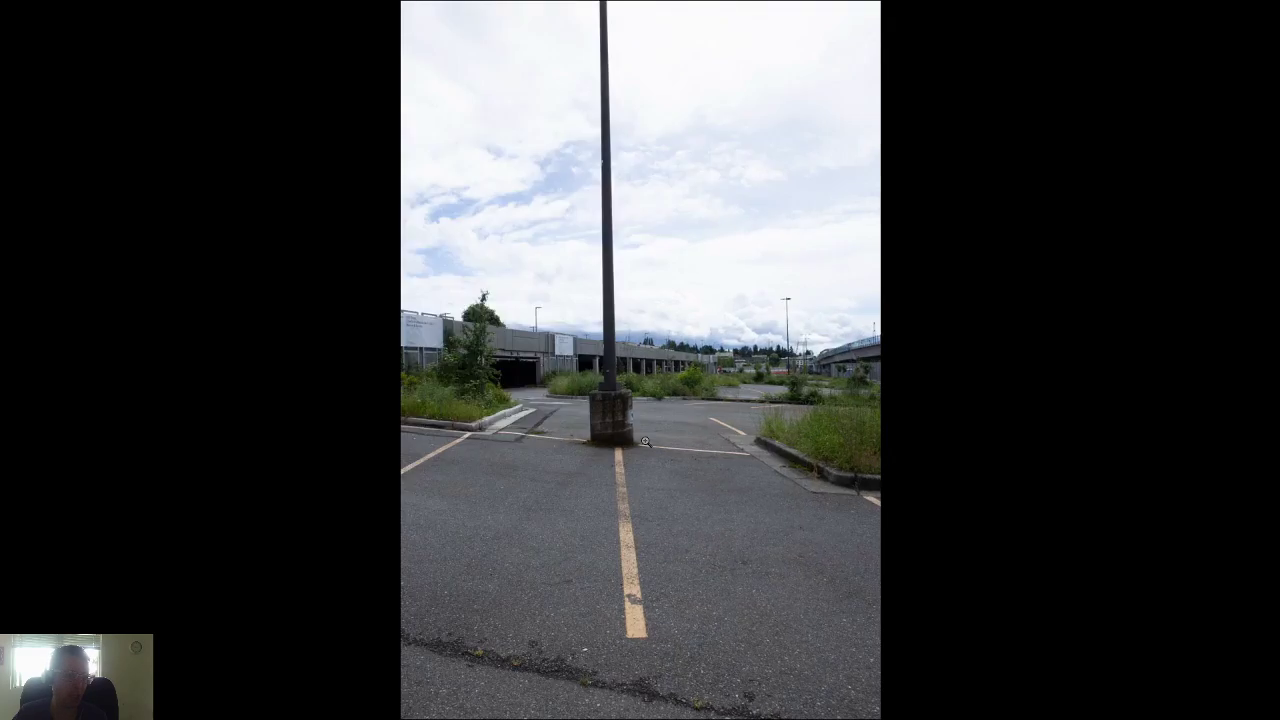
key(Right)
key(Right)
key(Right)
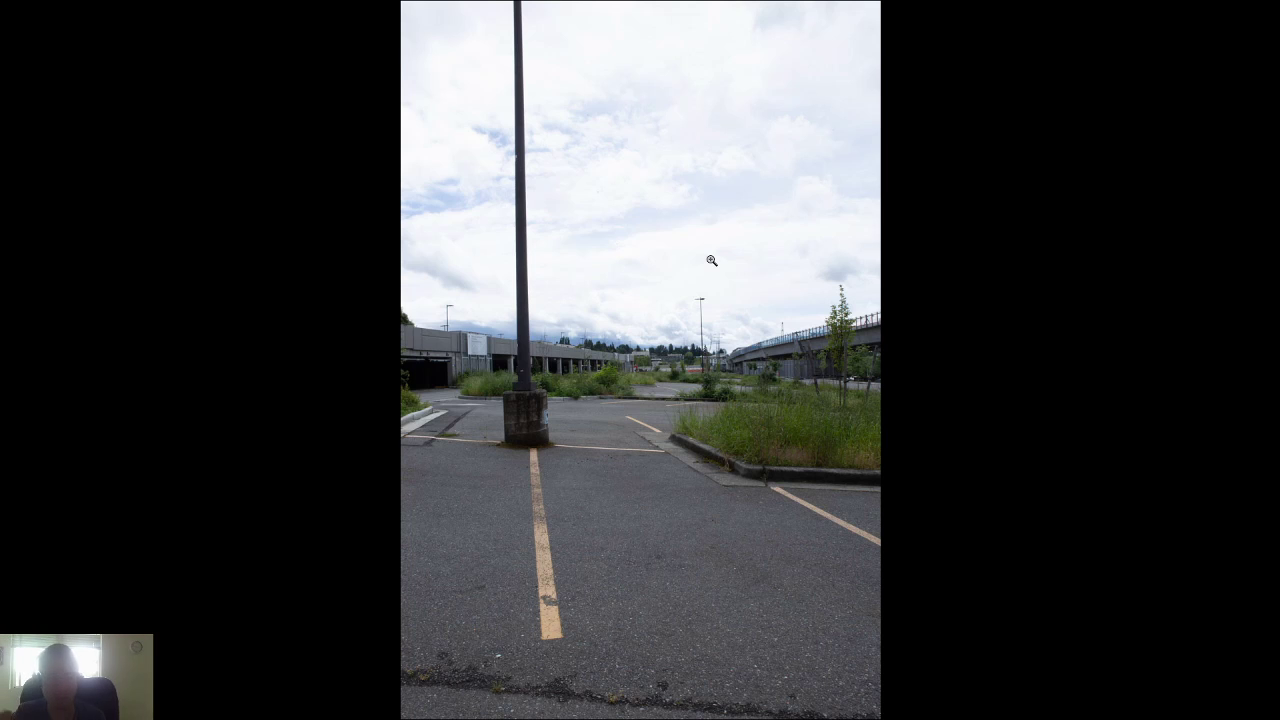
key(Right)
key(Left)
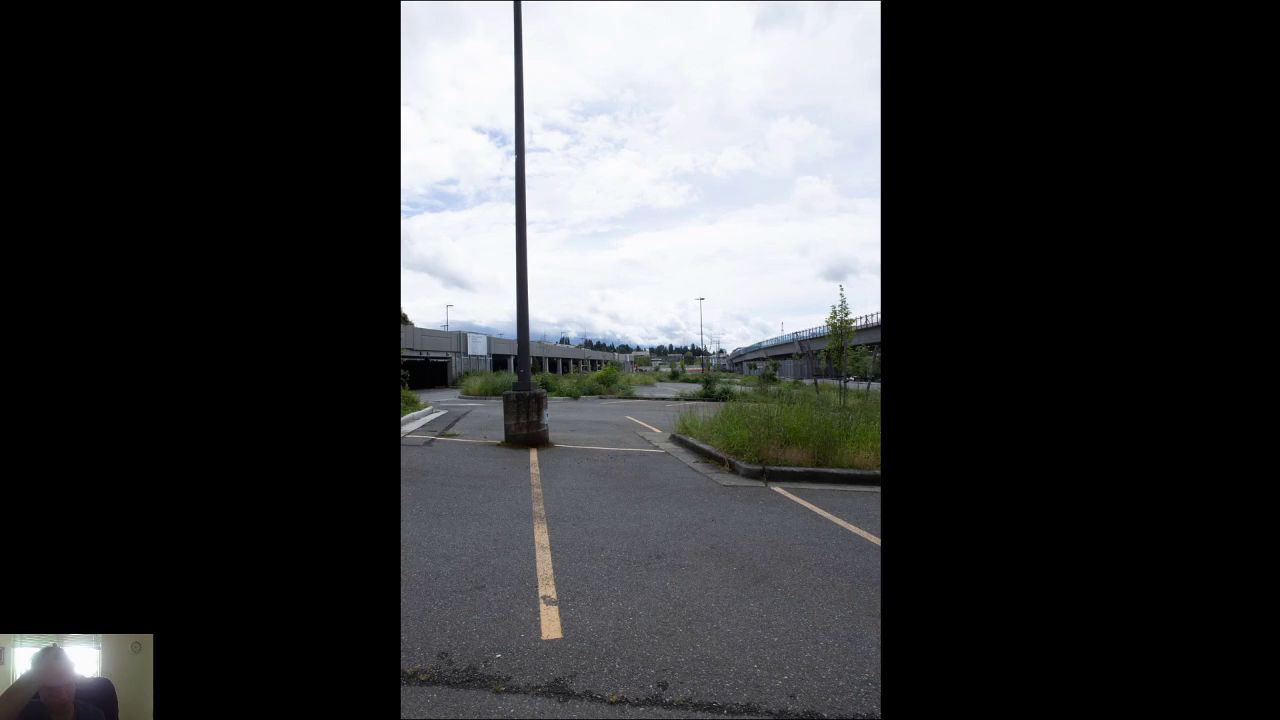
key(Right)
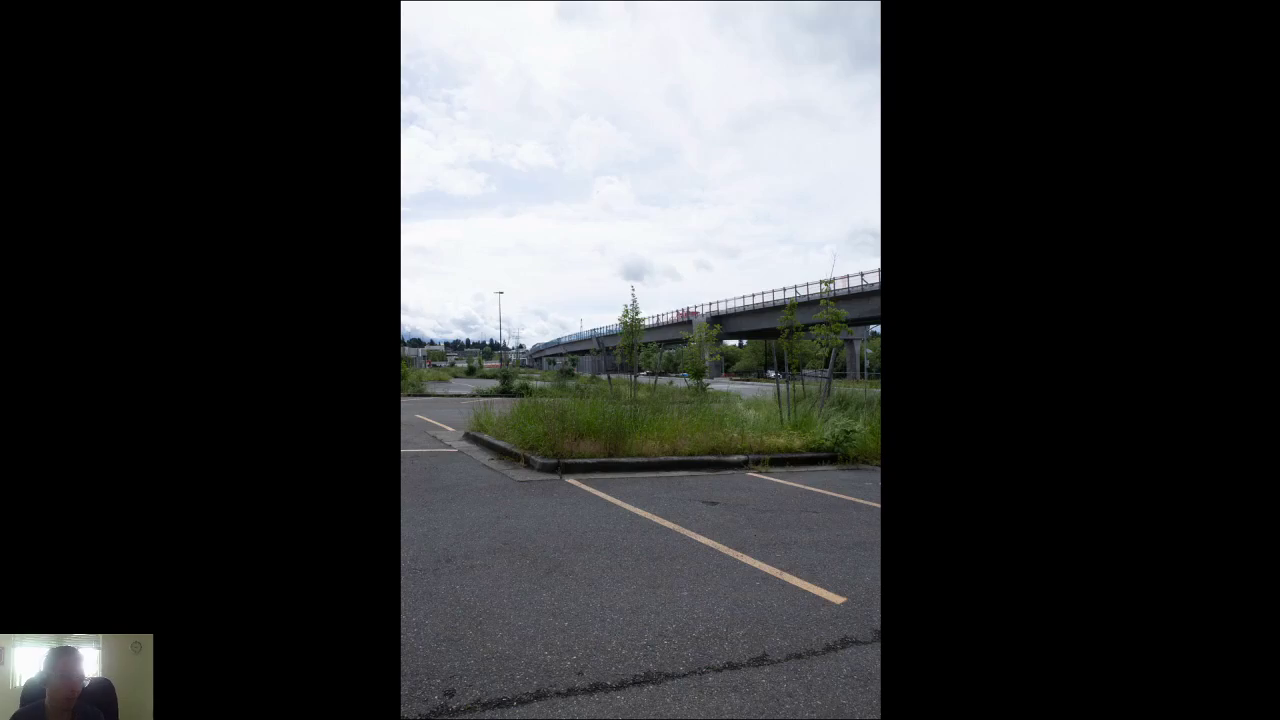
key(Left)
click(650, 470)
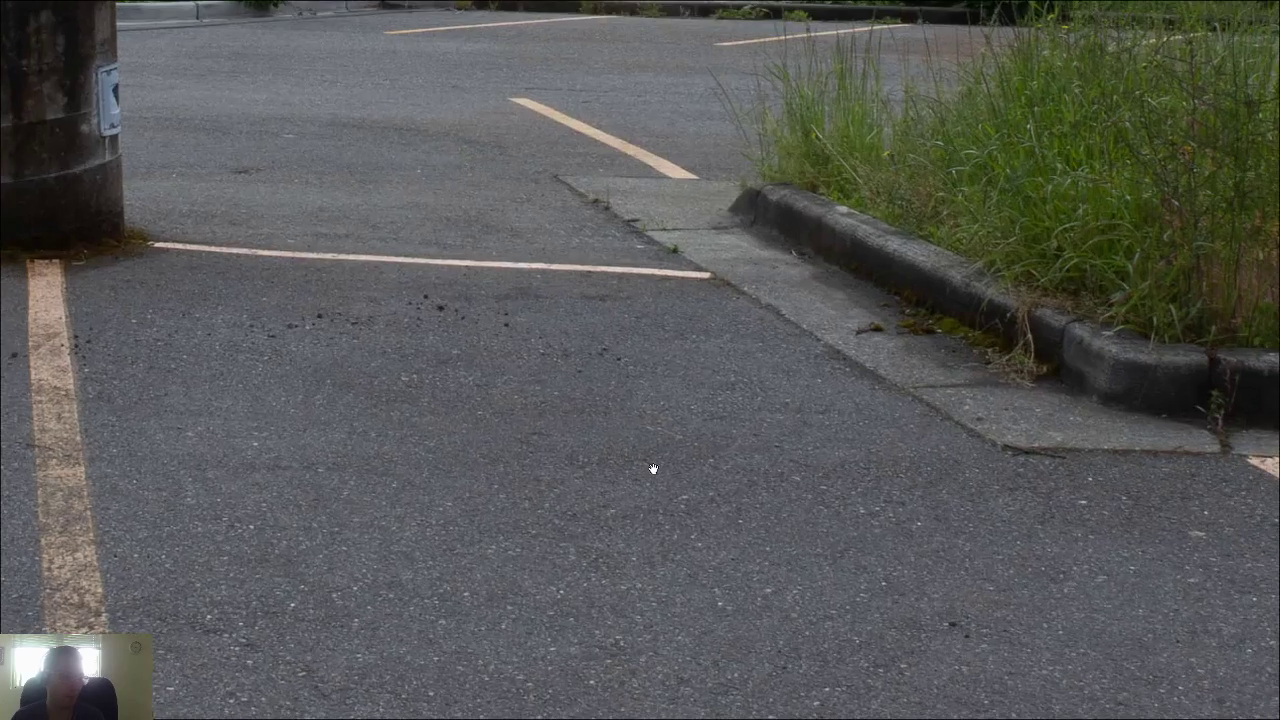
click(665, 467)
key(Escape)
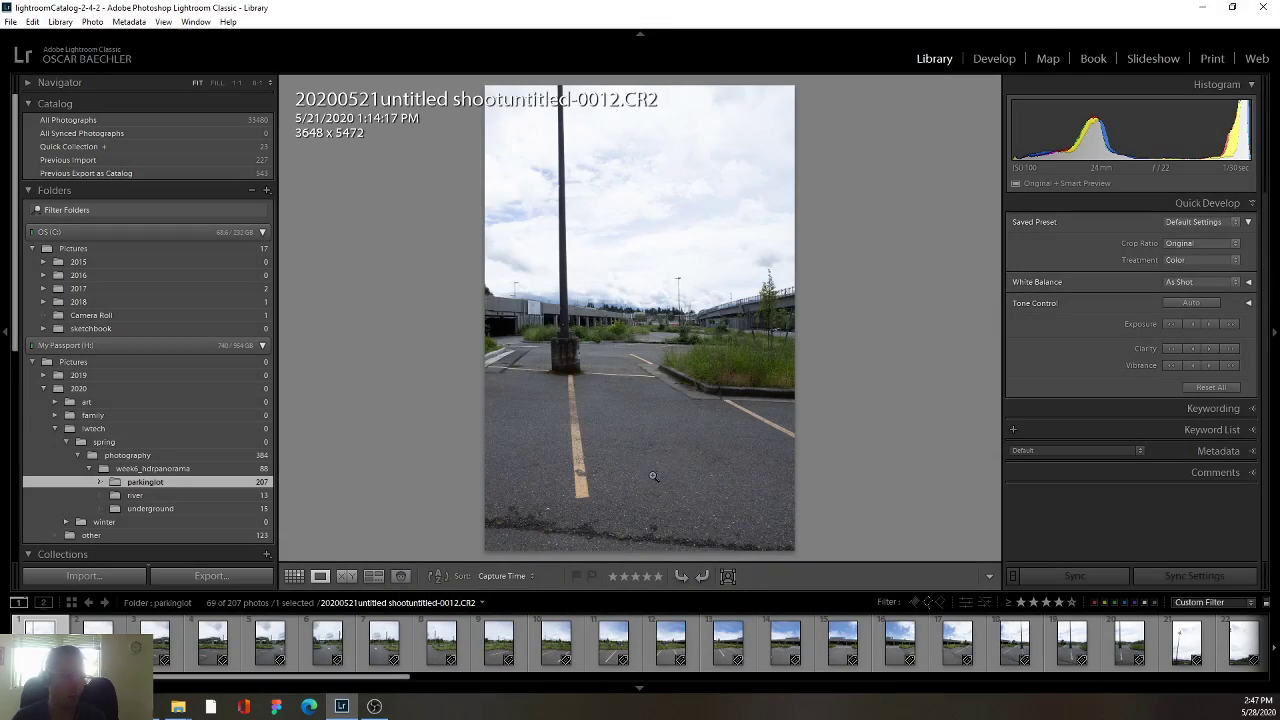
Advance to photo 0186, run a full-screen slideshow, then hide the top module strip with F5.
key(Right)
key(Right)
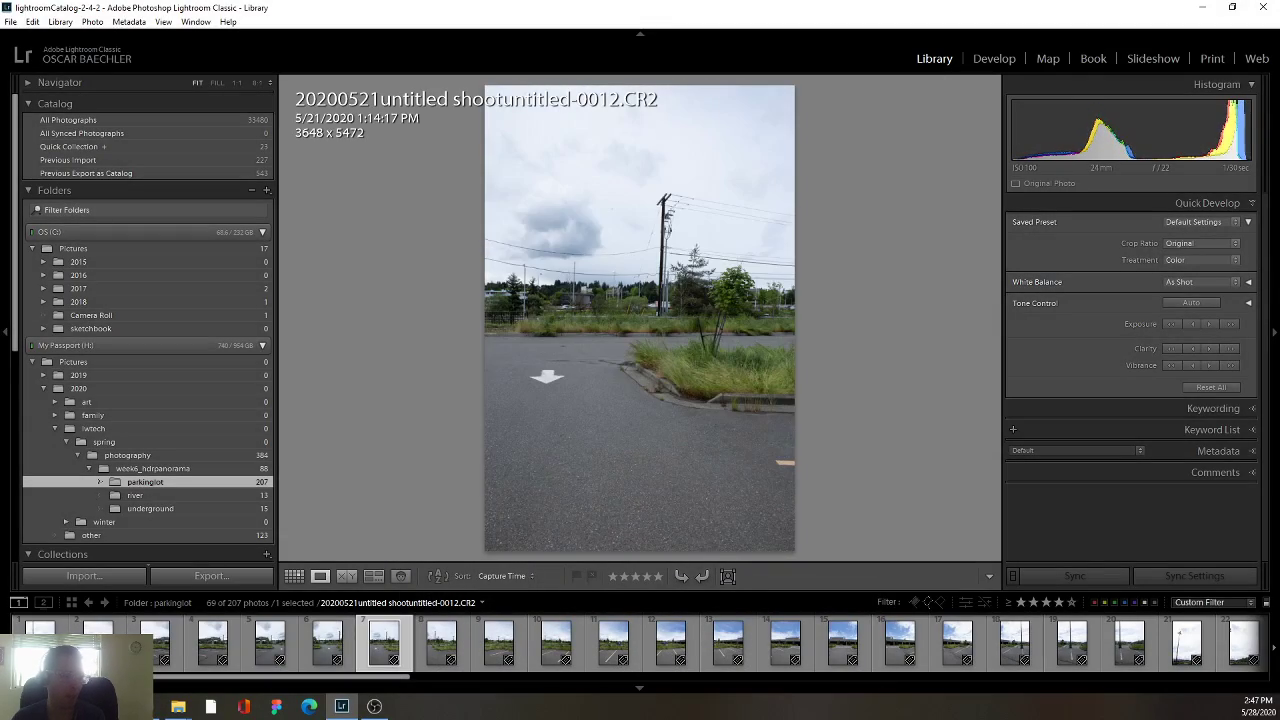
key(ctrl+Return)
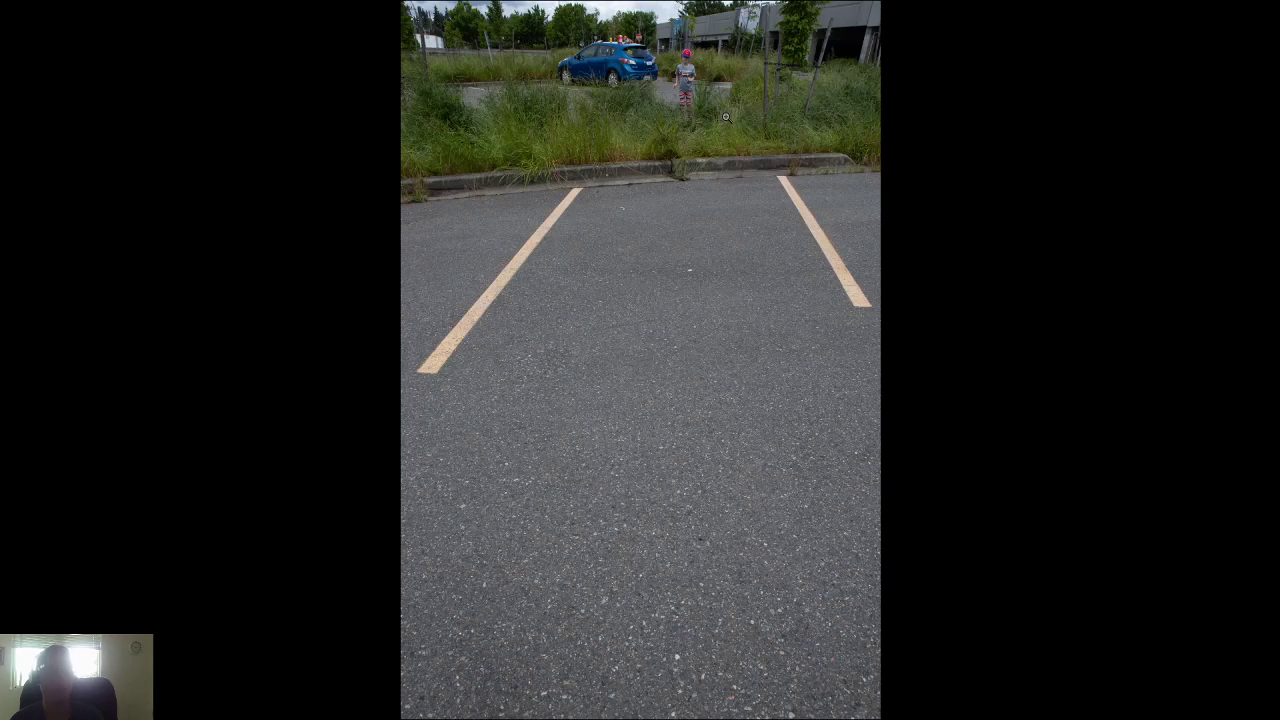
key(Escape)
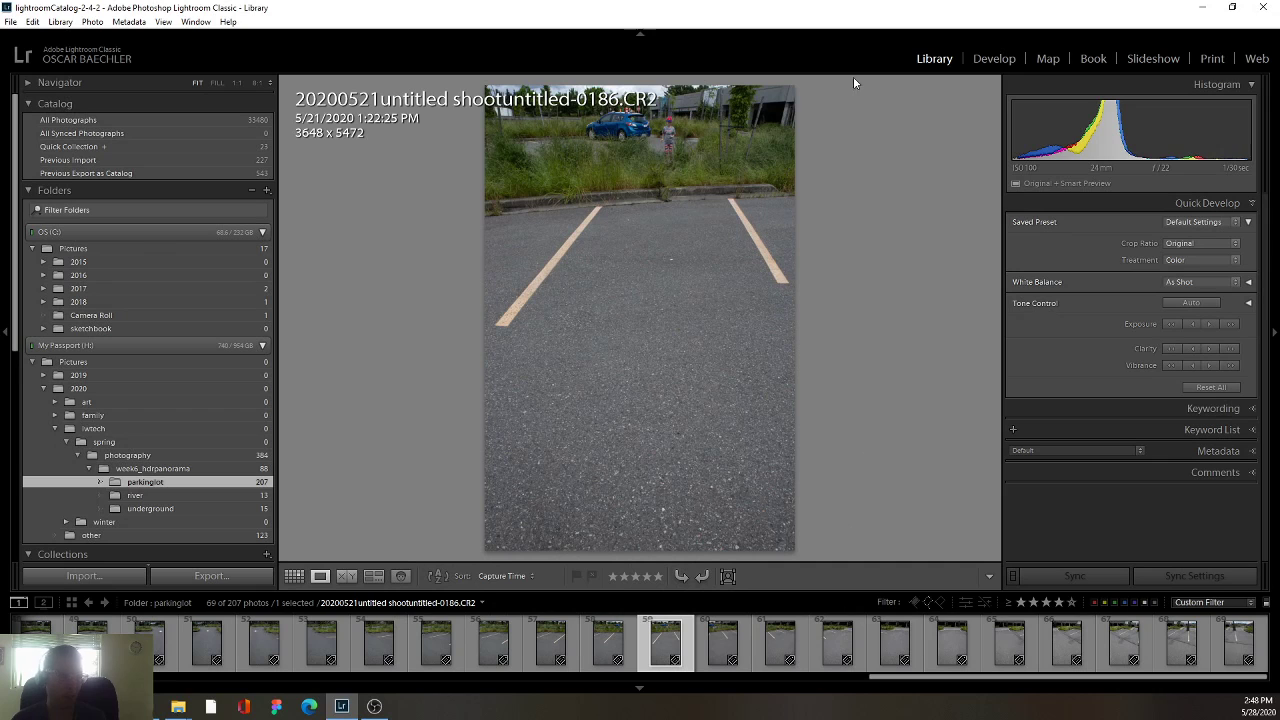
key(F5)
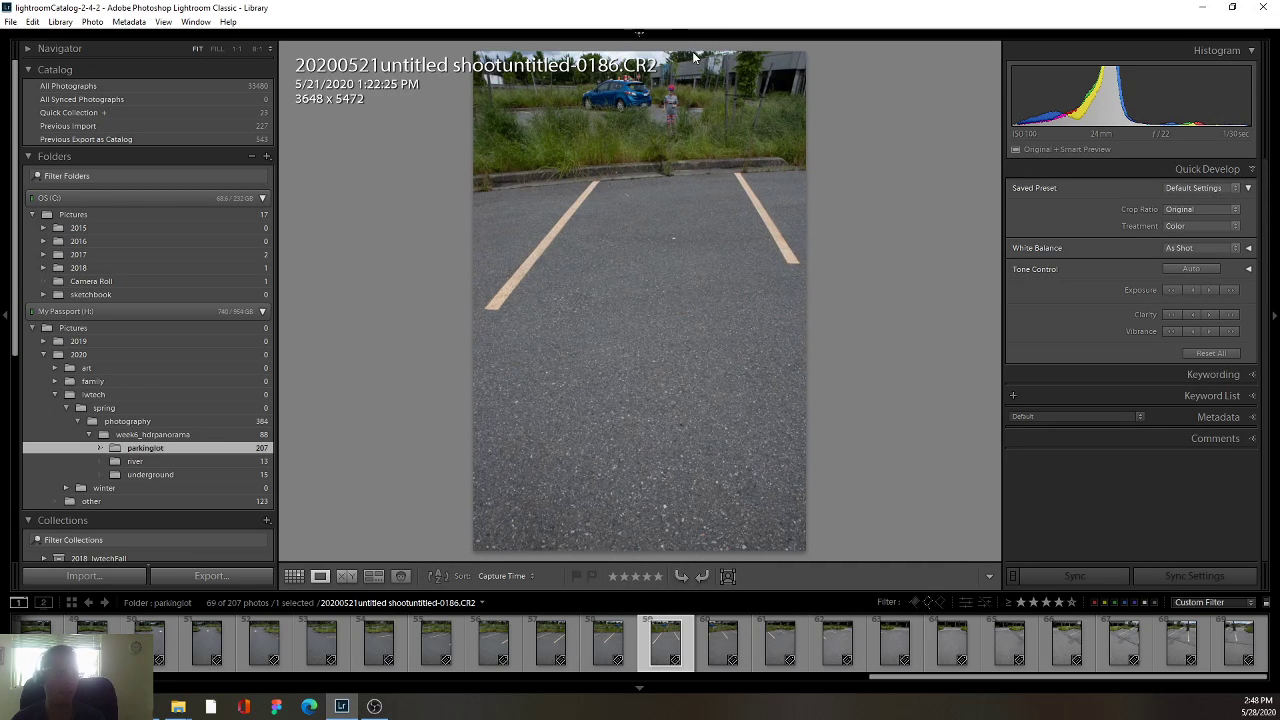
Back in the grid, clear the shutter-speed filter to show all 207 photos and select 0010.
key(g)
click(870, 80)
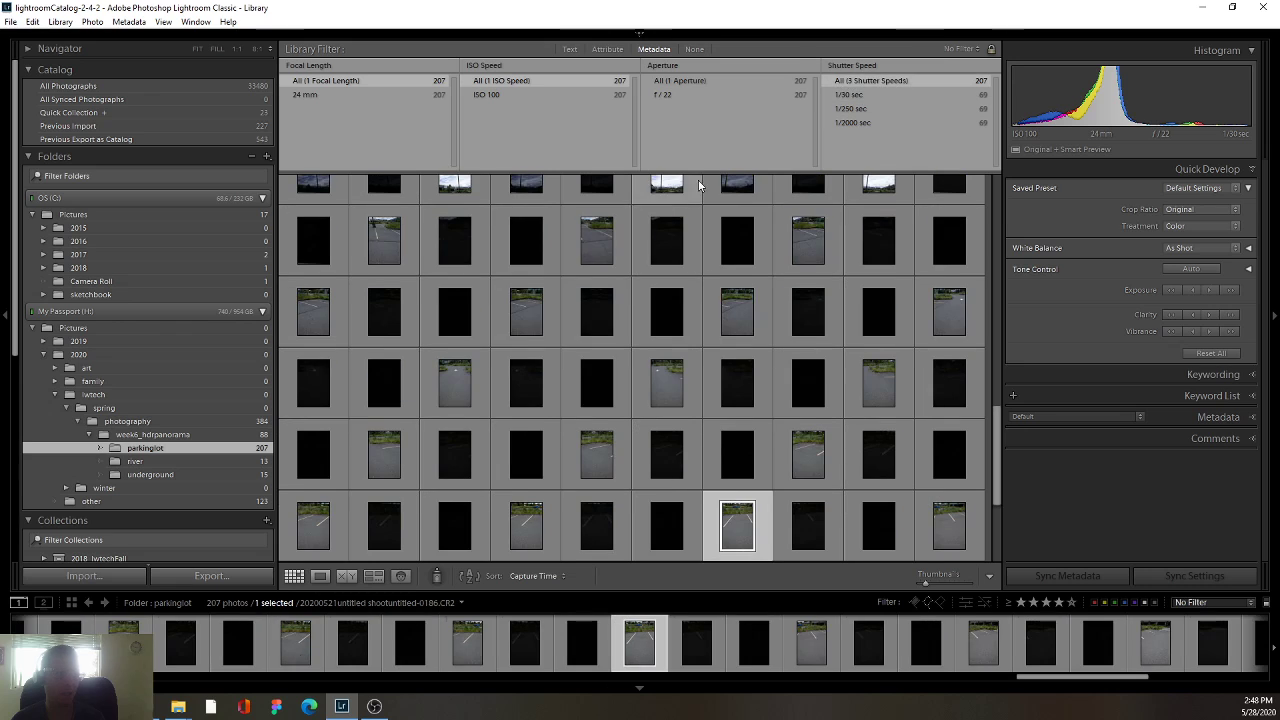
click(535, 266)
scroll(364, 231, up, 5)
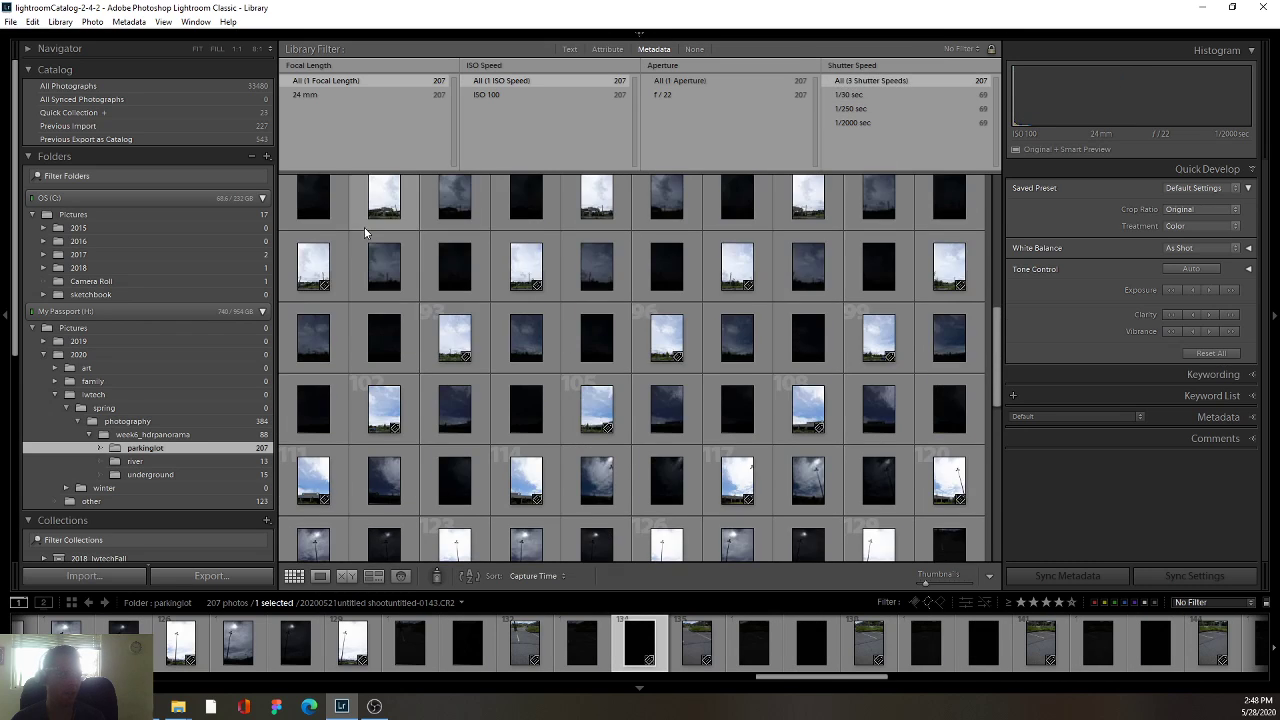
scroll(364, 231, up, 5)
click(325, 238)
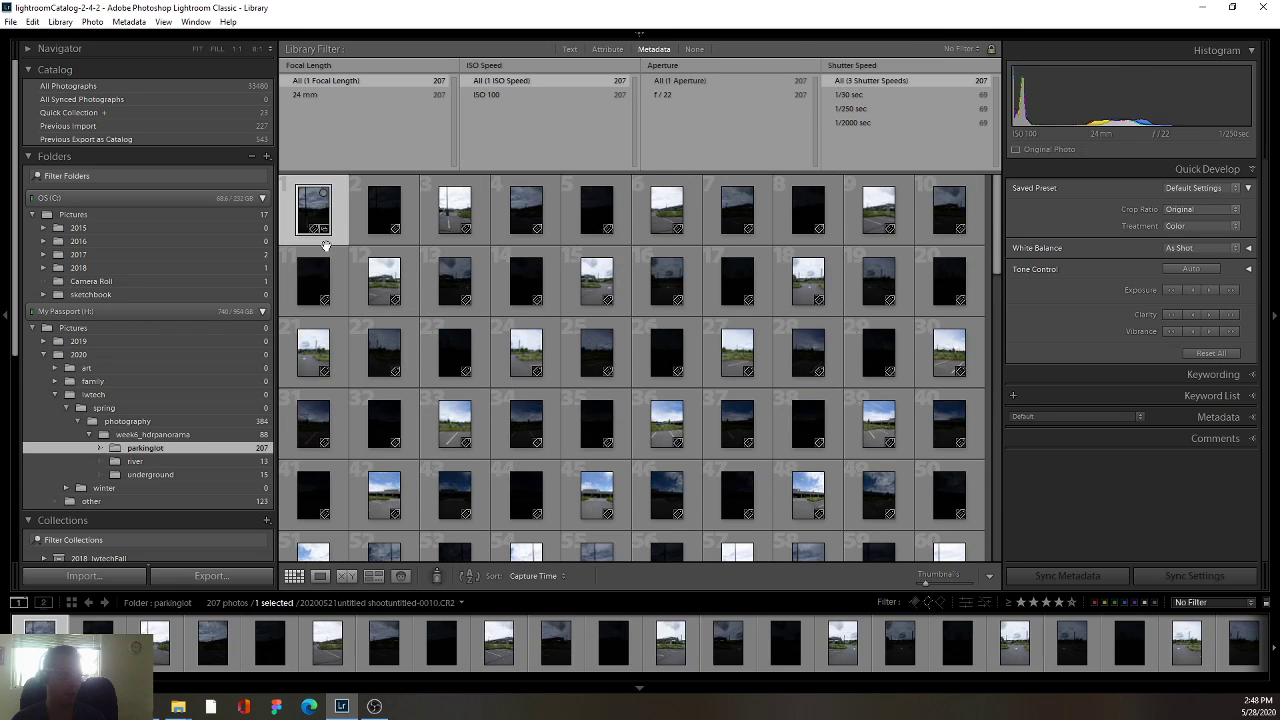
View photo 0010 large and step through the bracketed exposures 0010–0014.
double_click(313, 206)
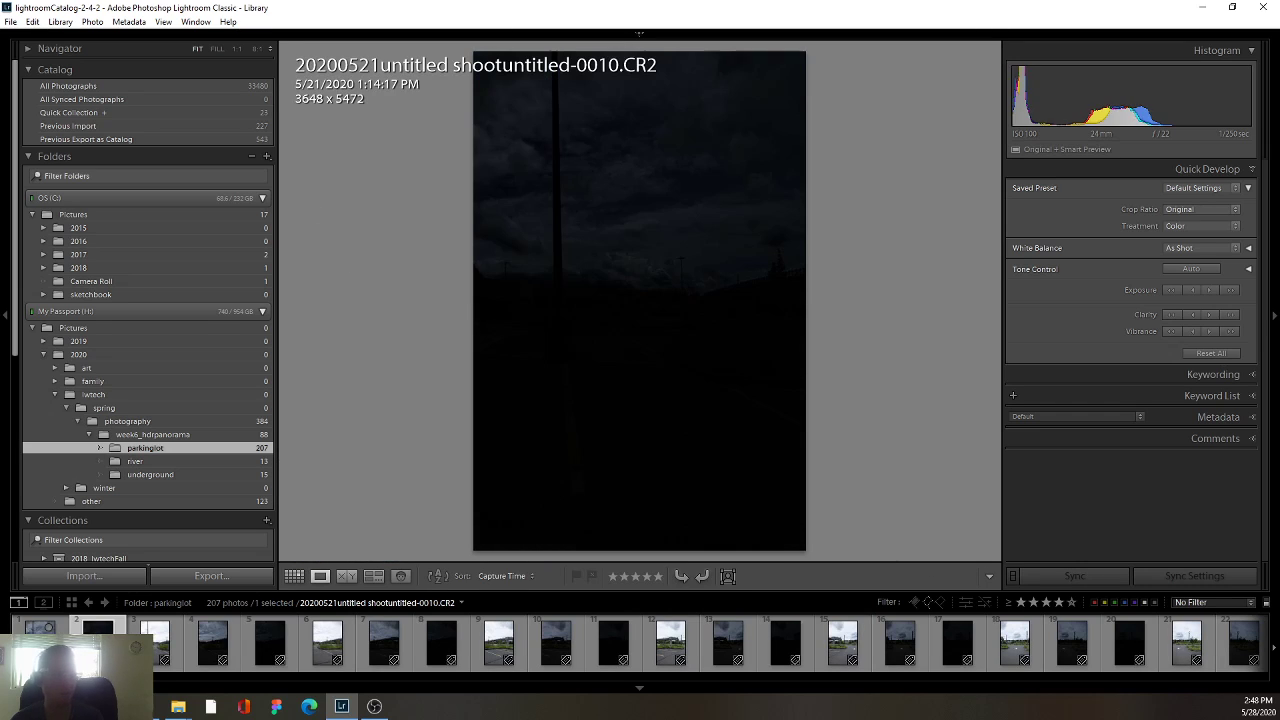
key(Right)
key(Left)
key(Right)
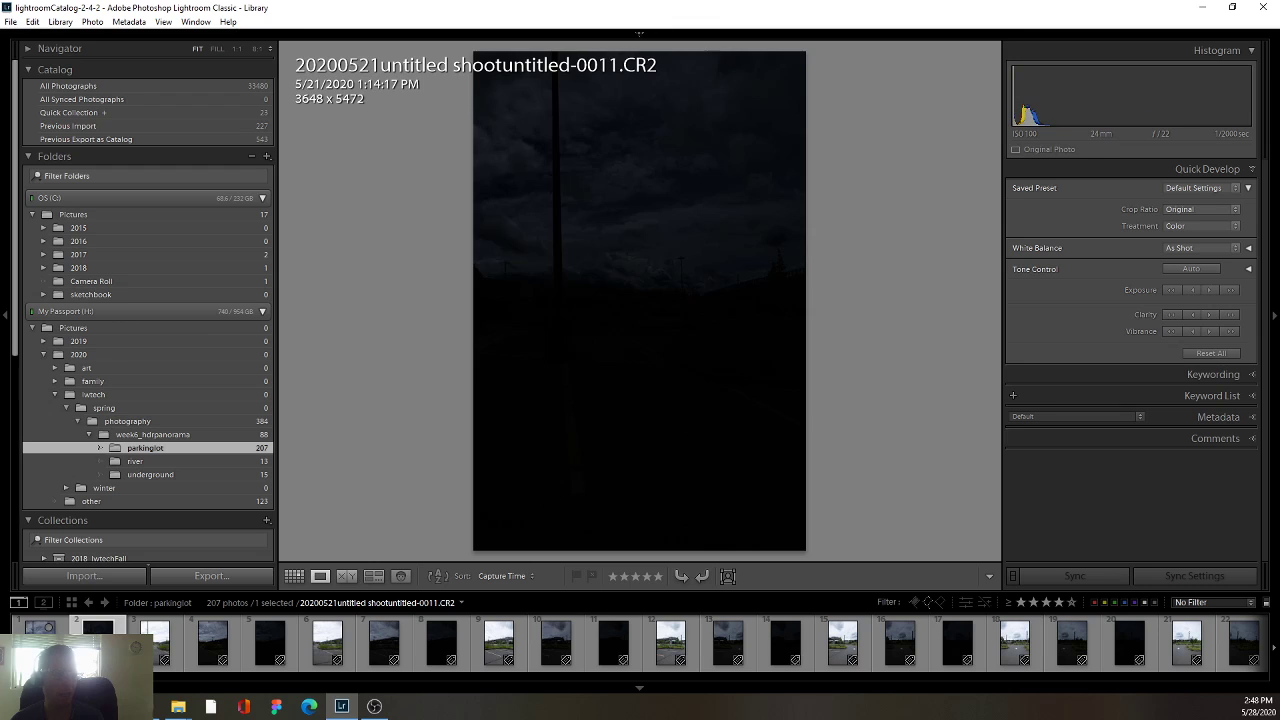
key(Left)
key(Right)
key(Left)
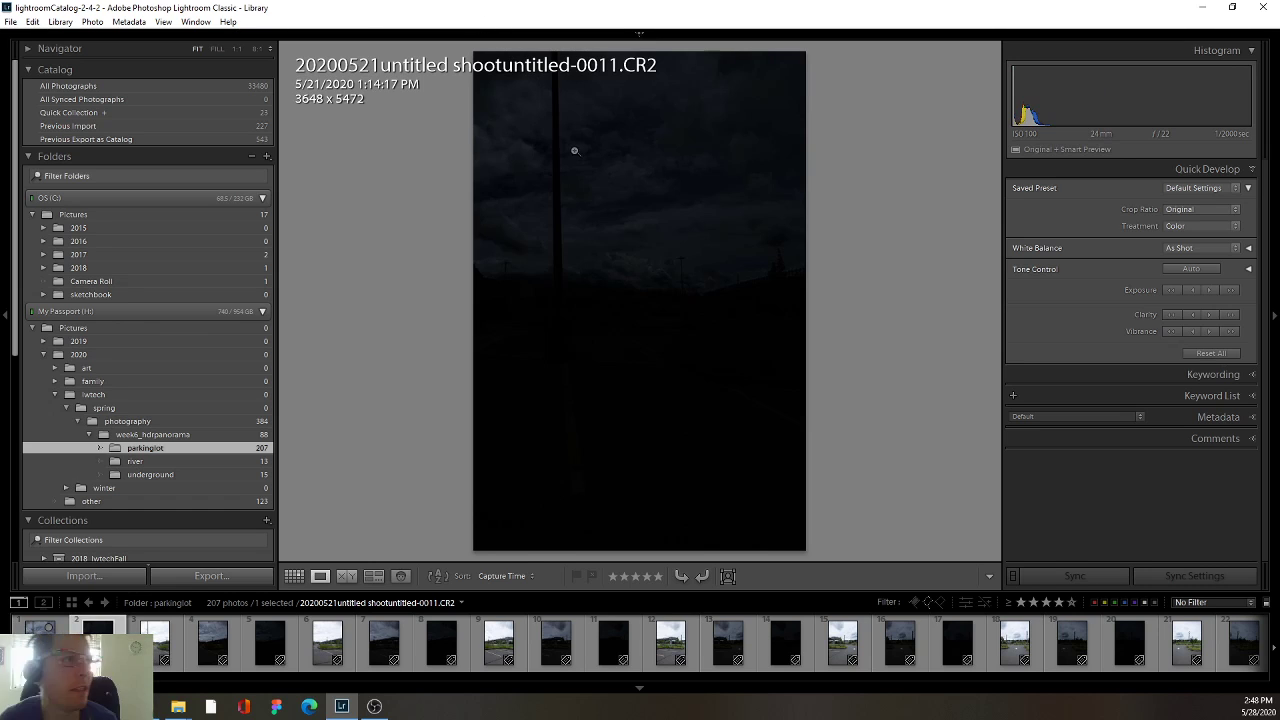
key(Right)
key(Left)
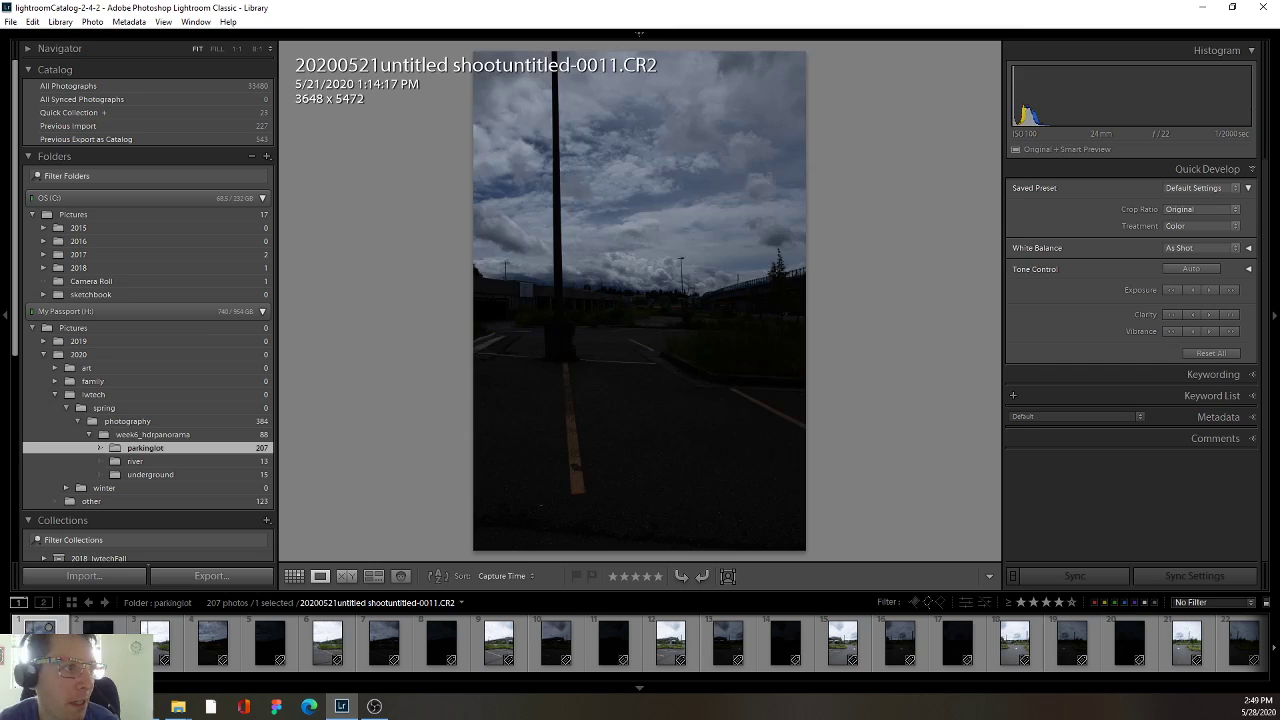
key(Left)
key(Right)
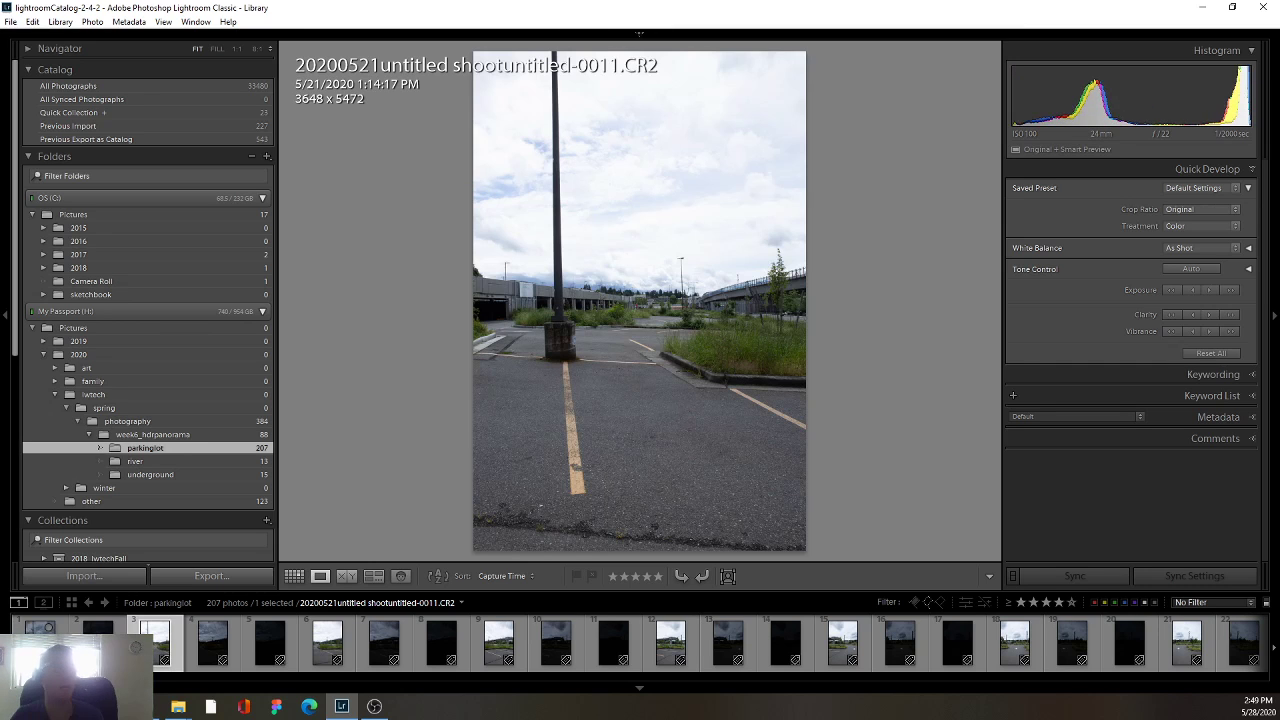
key(Right)
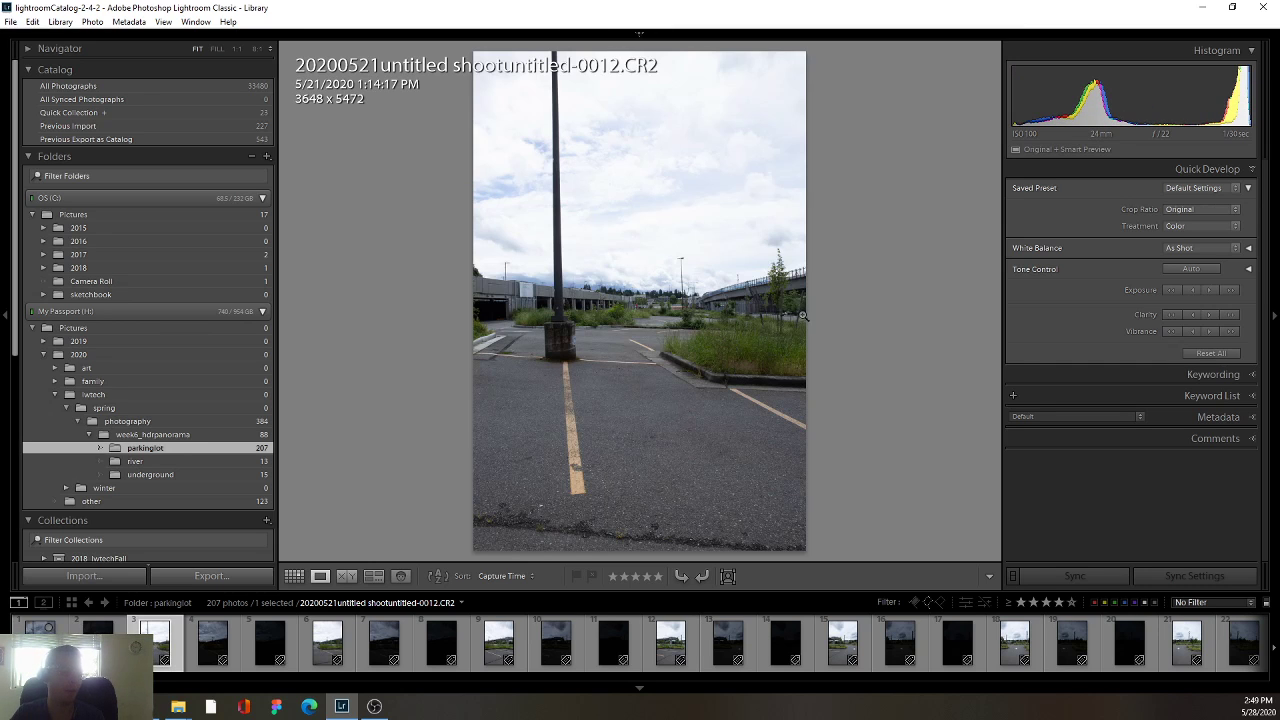
key(Right)
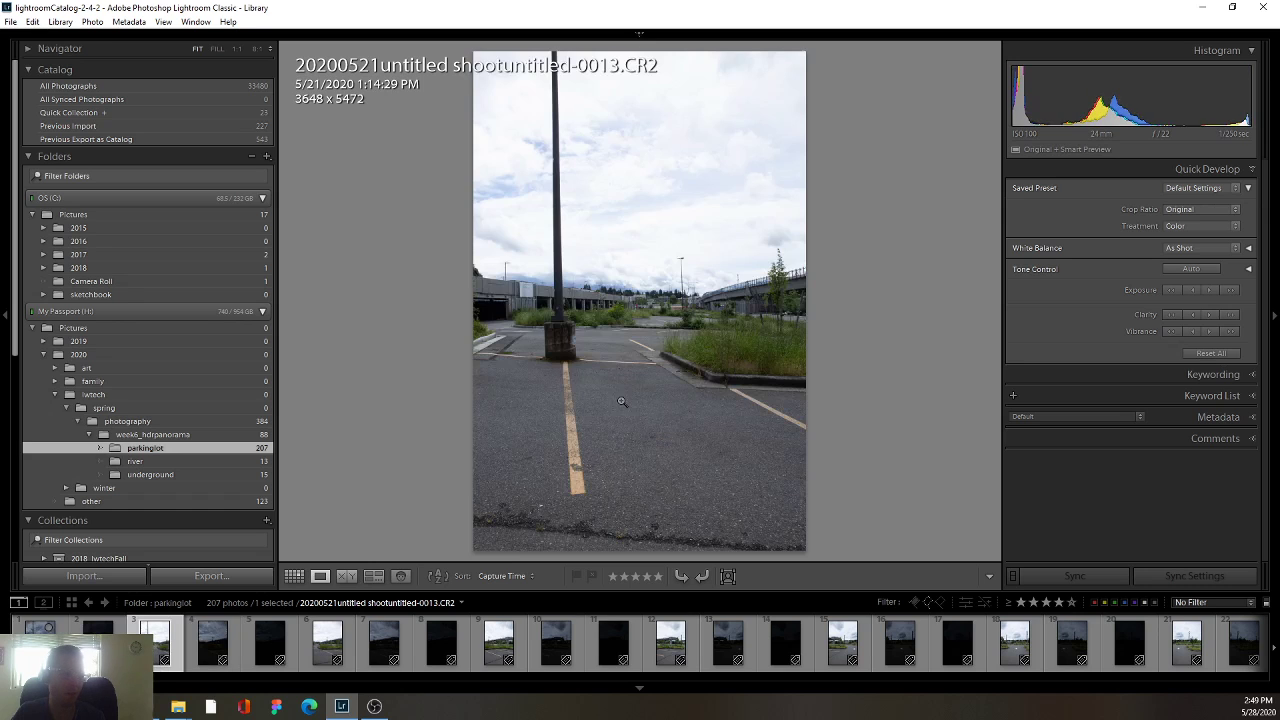
key(Left)
key(Left)
key(Right)
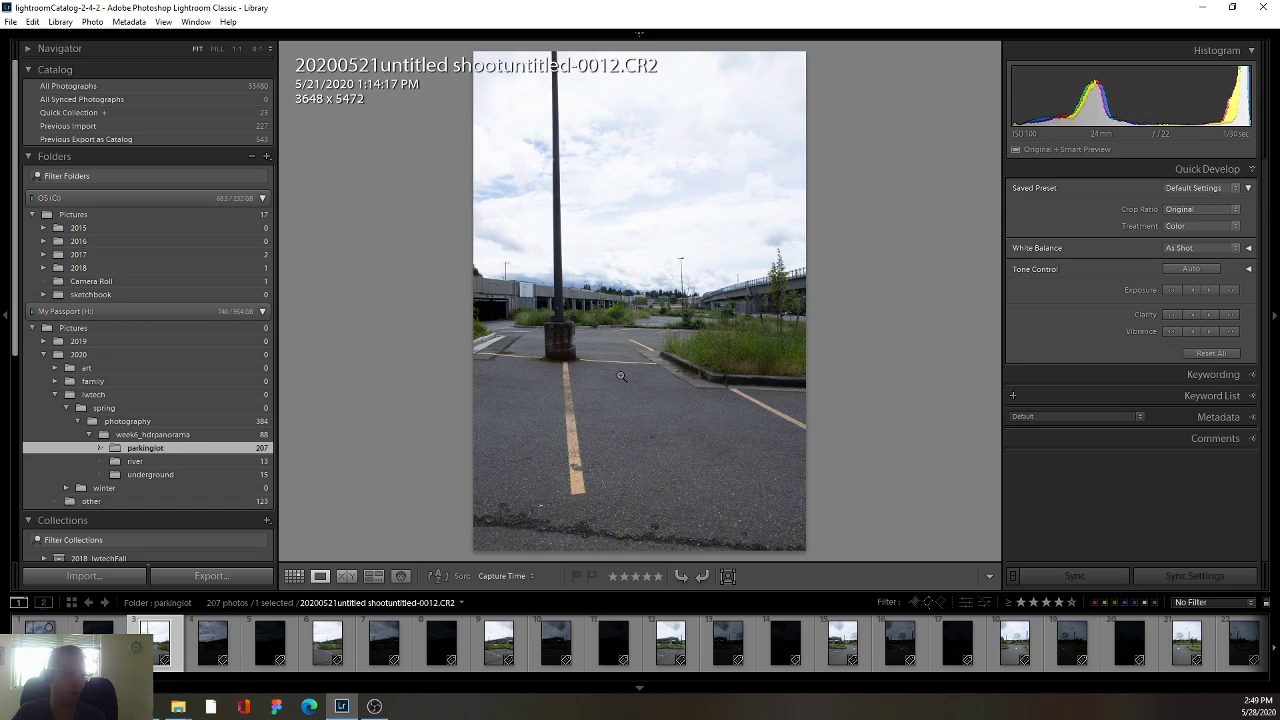
key(Right)
key(Right)
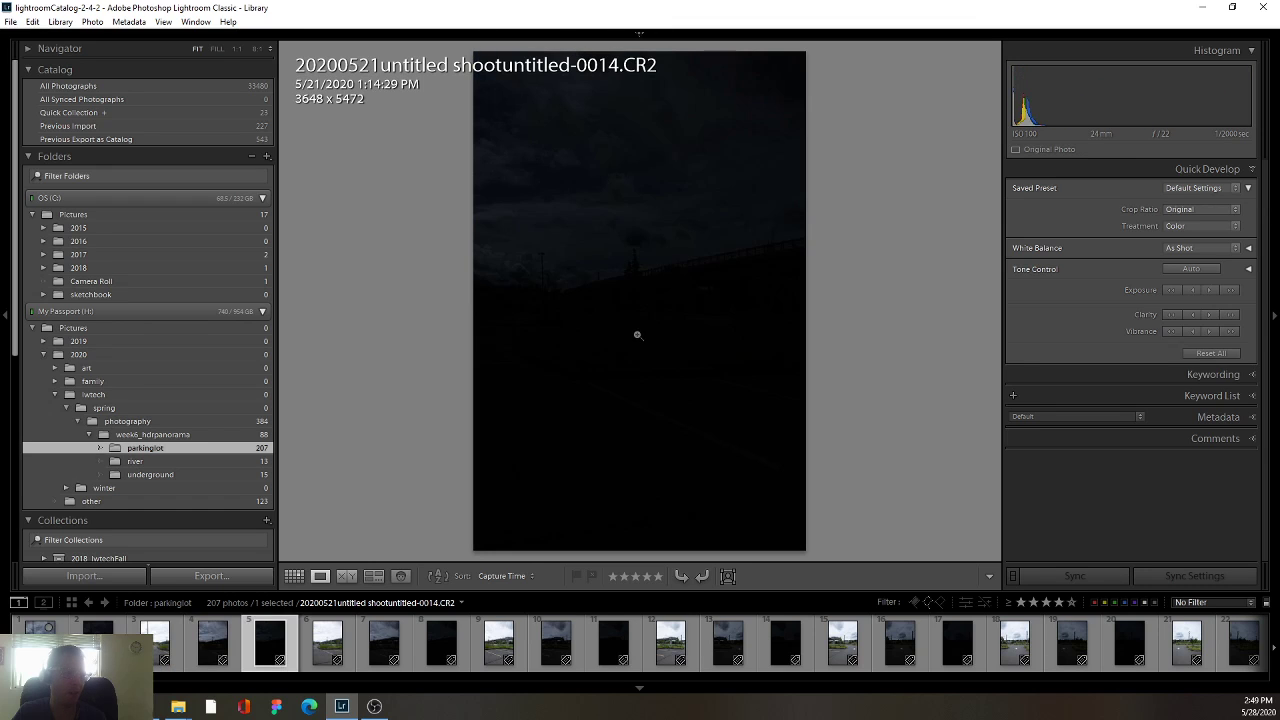
Return to the grid and select all 207 parkinglot photos.
key(g)
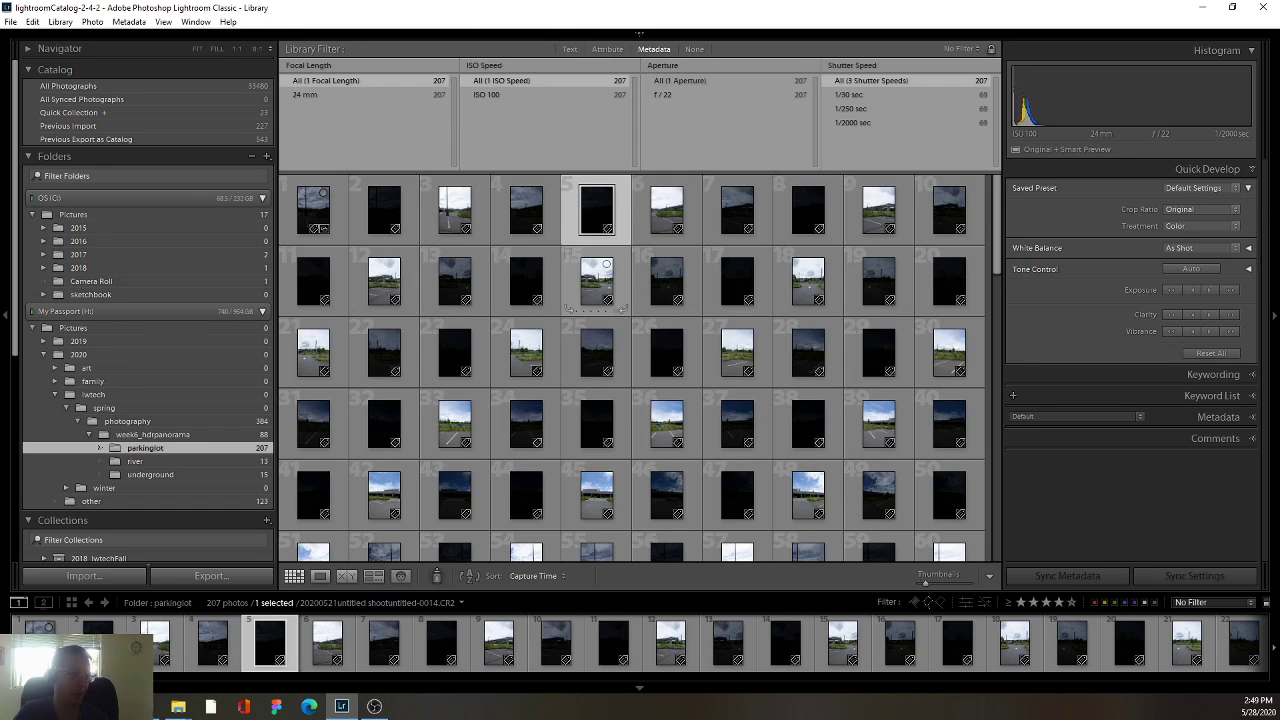
scroll(646, 372, down, 10)
scroll(646, 372, down, 5)
scroll(646, 367, up, 10)
scroll(697, 402, up, 5)
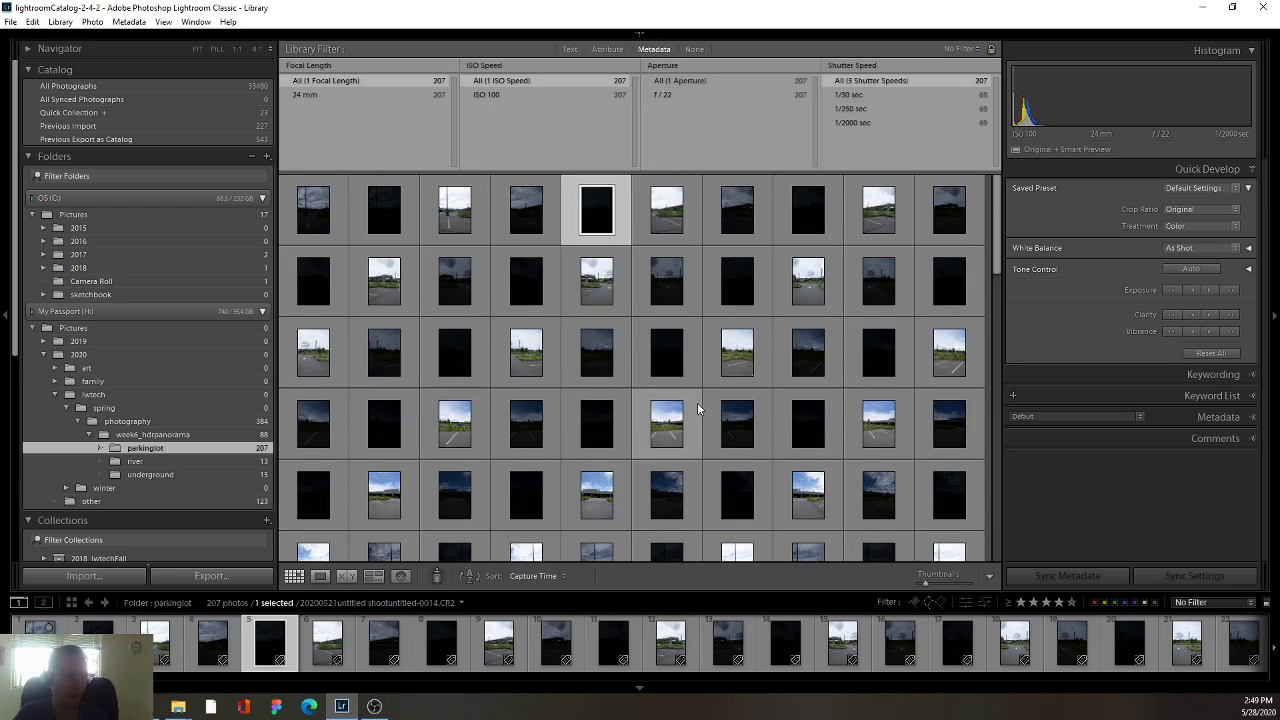
key(ctrl+a)
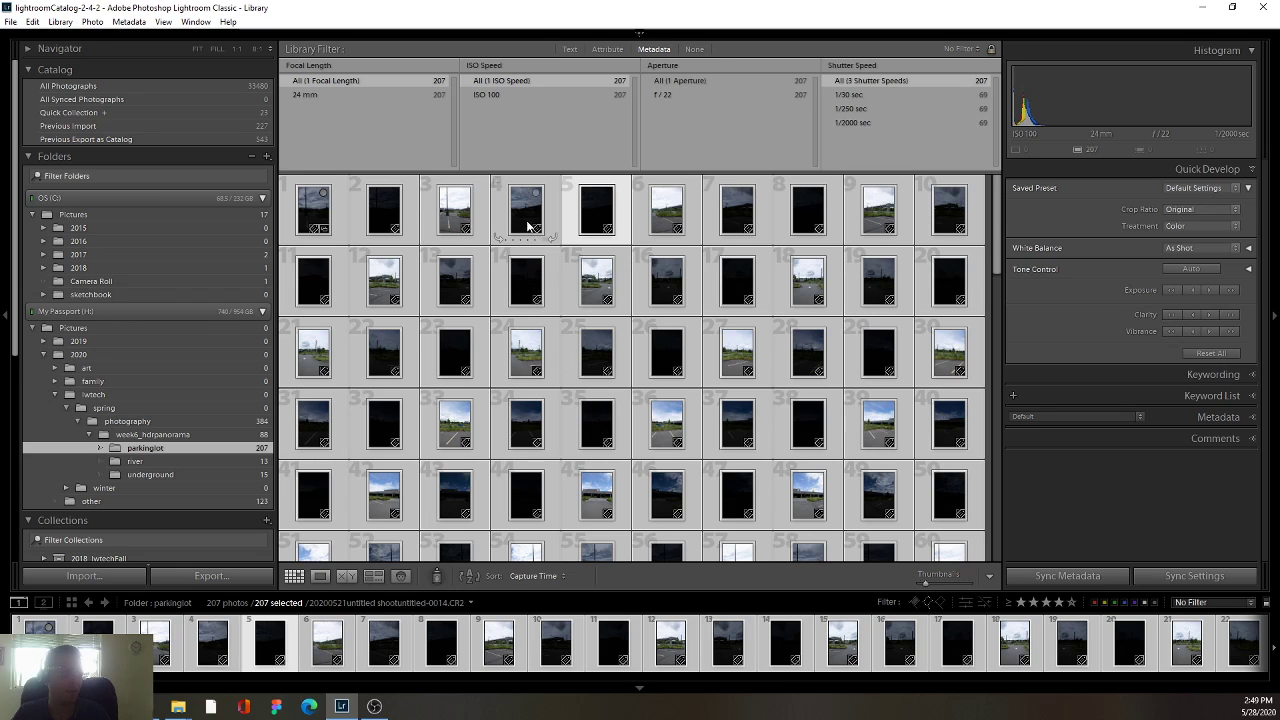
right_click(527, 226)
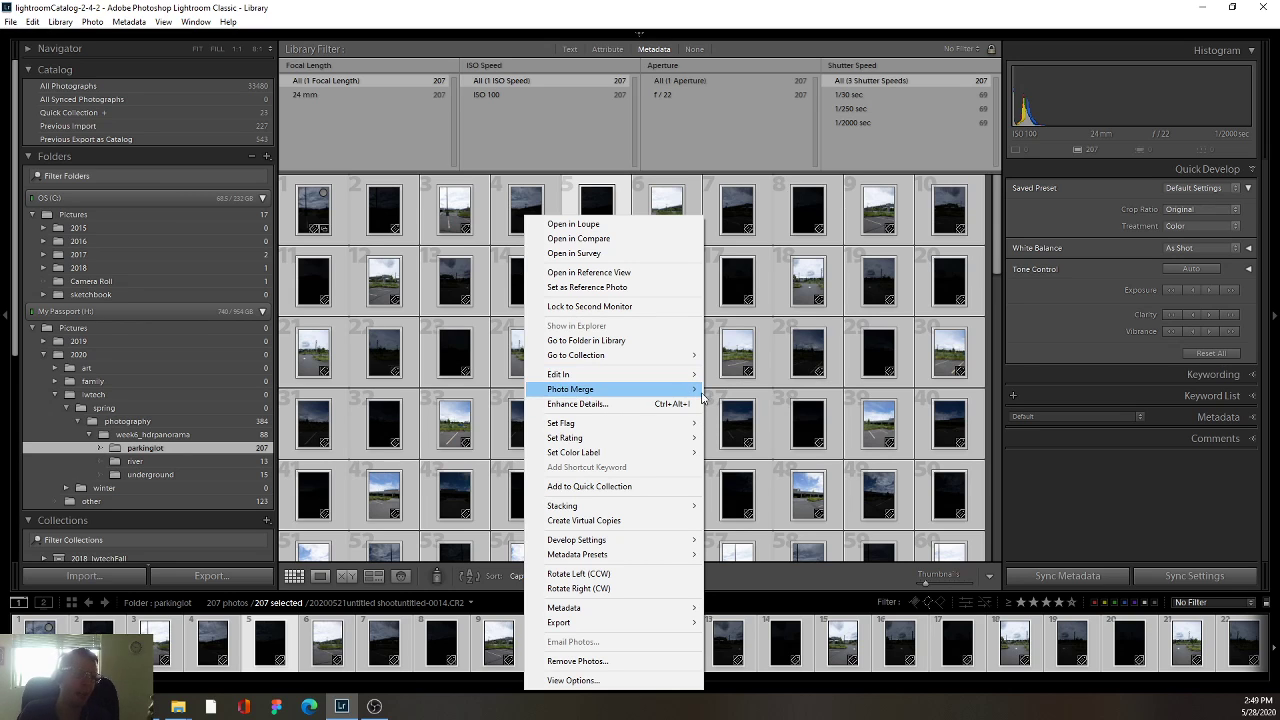
mouse_move(600, 374)
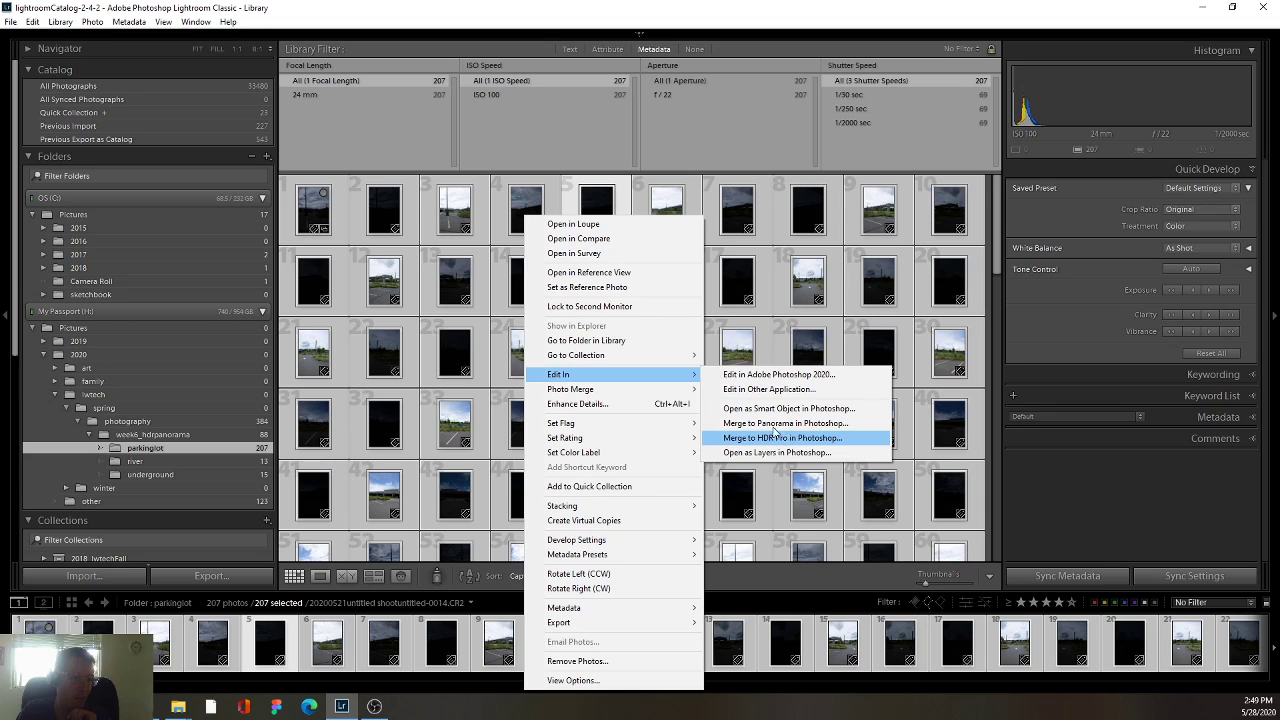
click(455, 225)
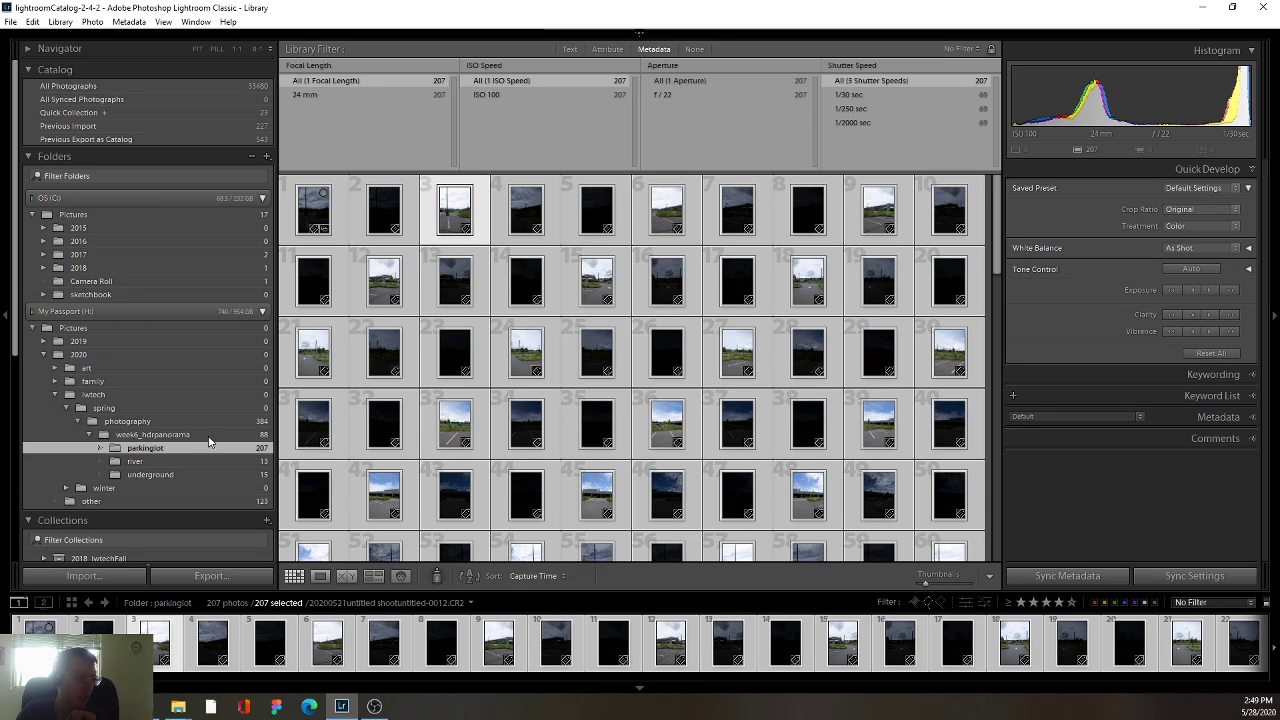
Show the river folder's 13 photos and view them large, stepping through the brackets.
click(160, 461)
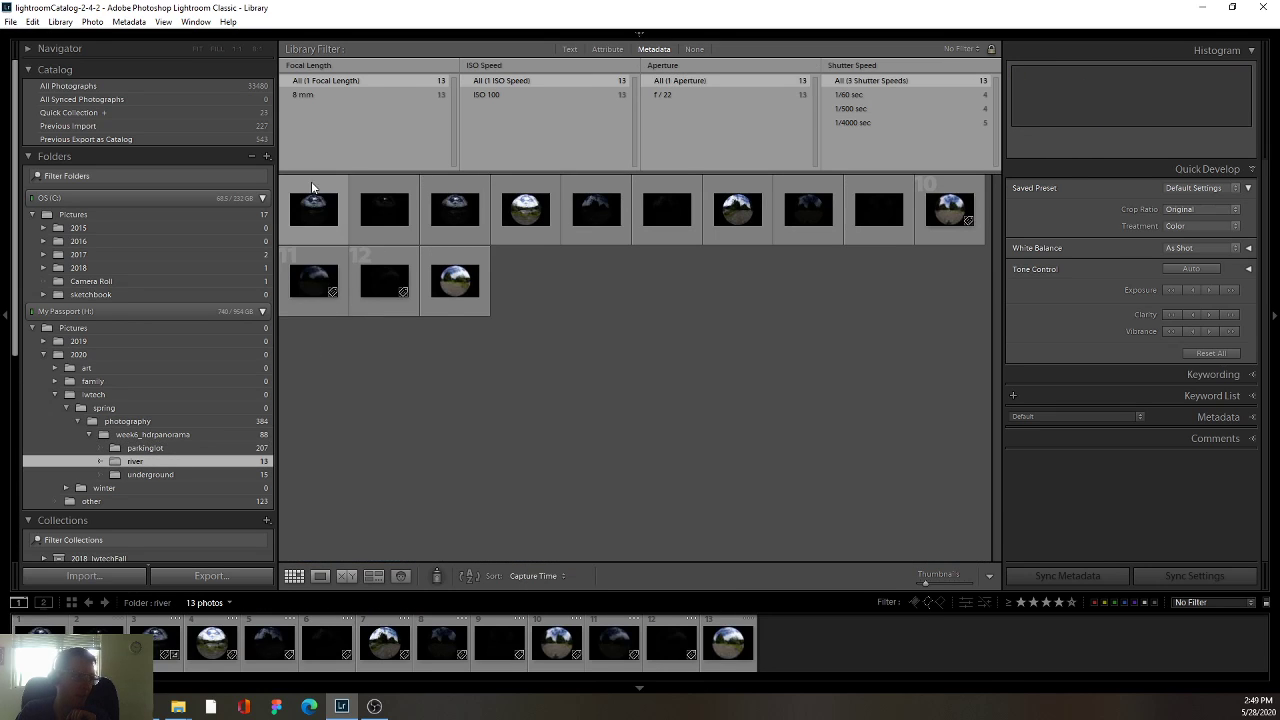
double_click(530, 212)
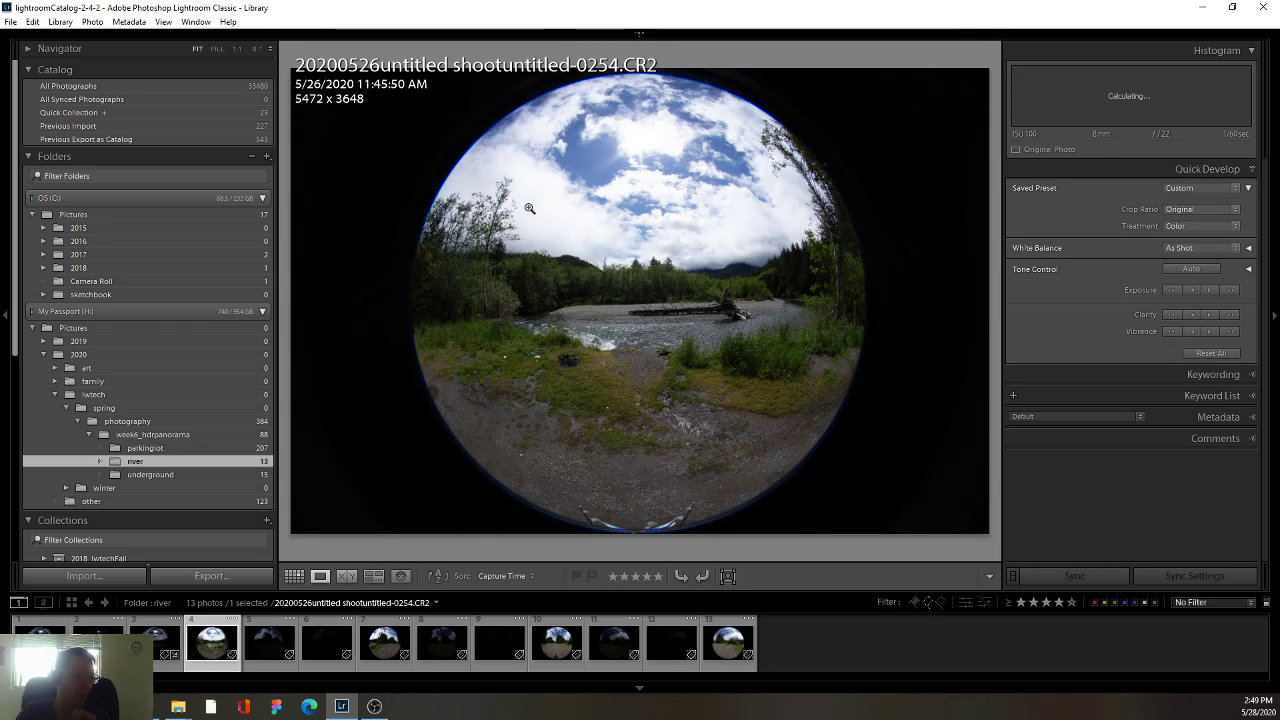
key(Left)
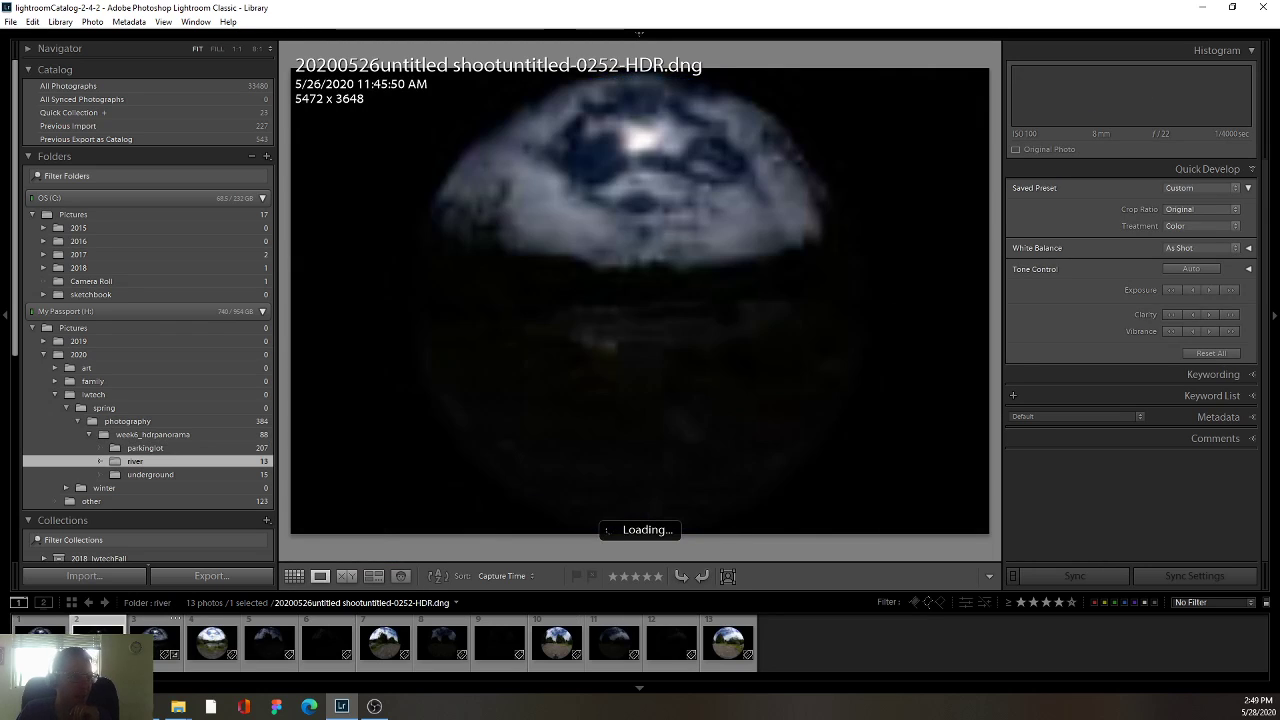
key(Left)
key(Left)
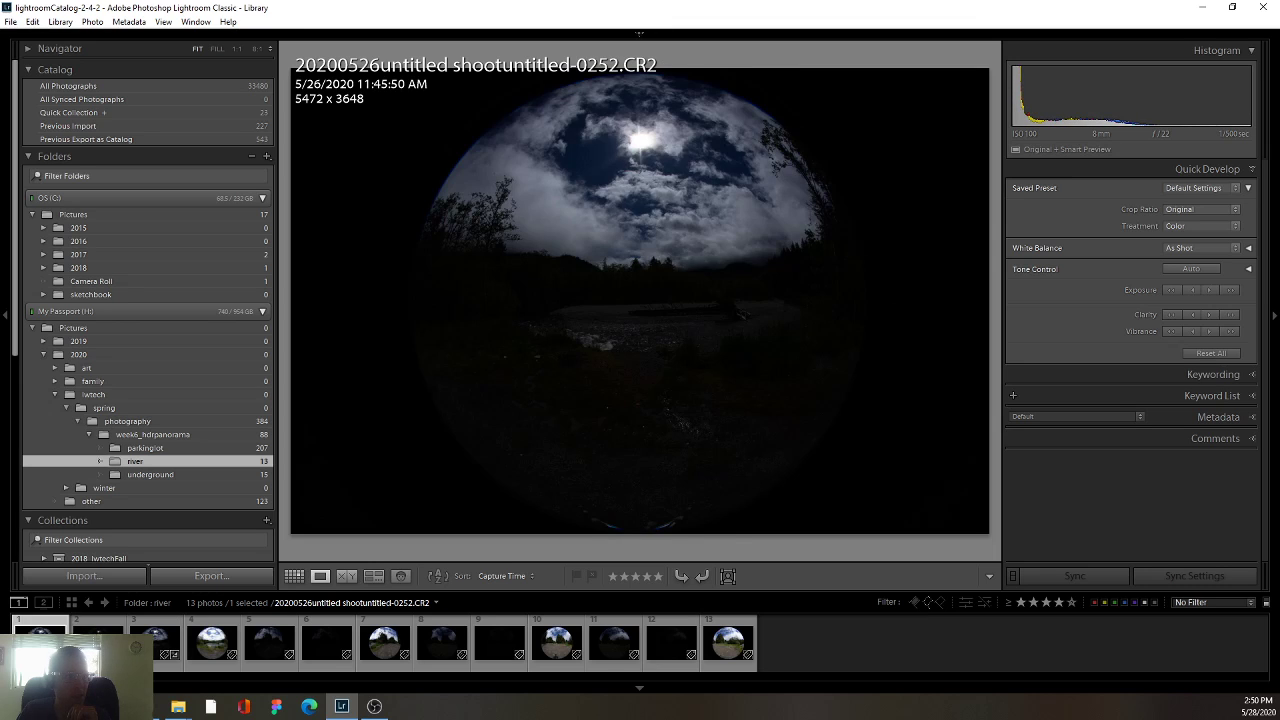
key(Right)
key(Right)
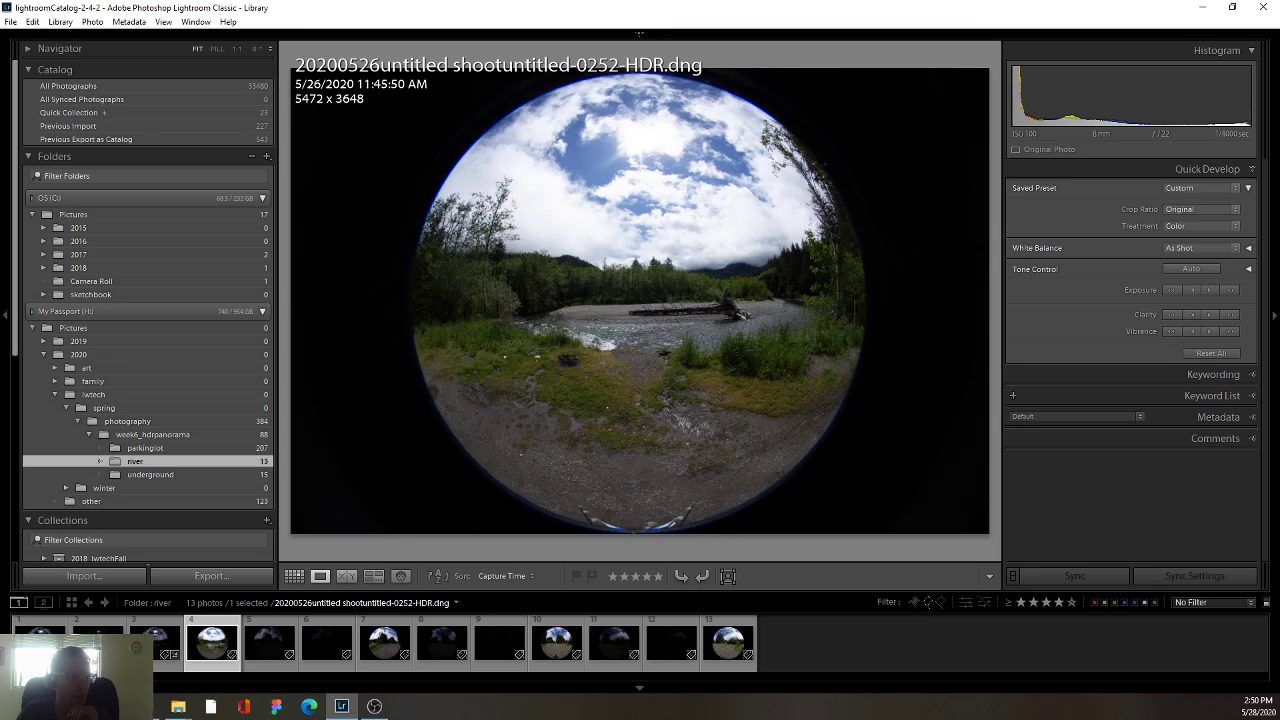
key(Right)
key(Right)
key(Right)
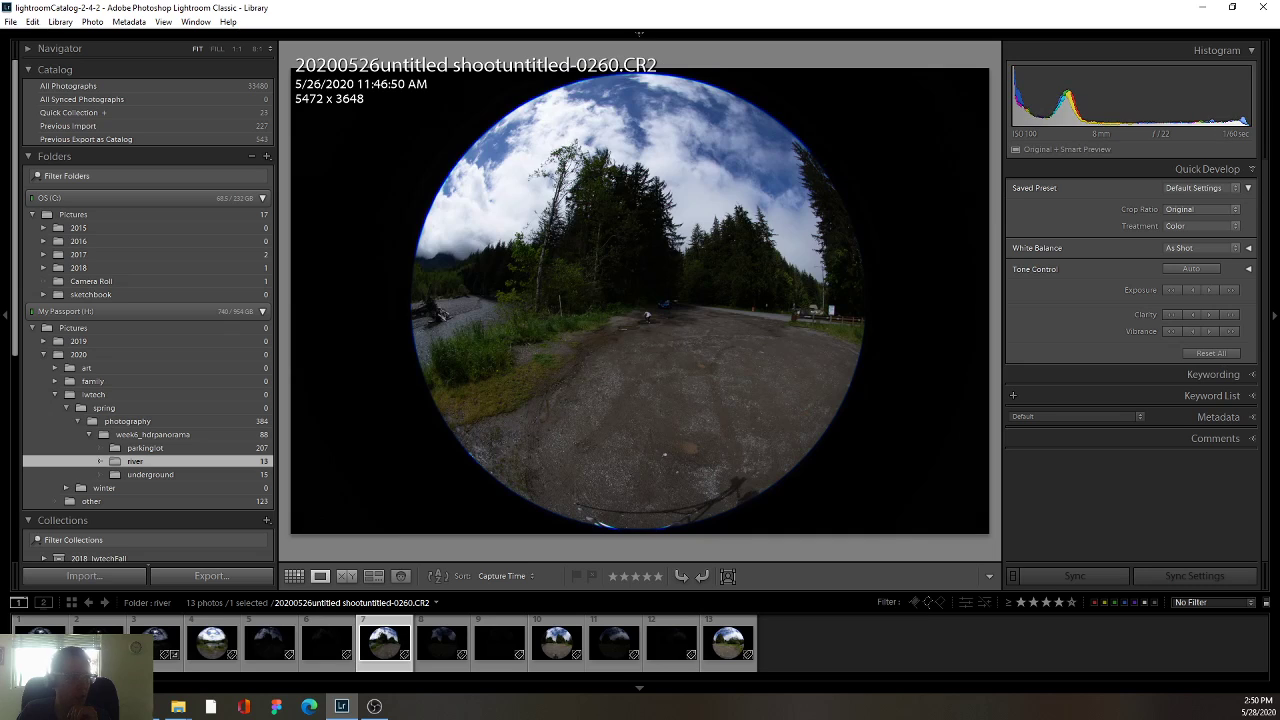
Land on the dark 0253 exposure, select three neighbouring brackets together, and return to the grid.
key(Left)
key(Left)
key(Left)
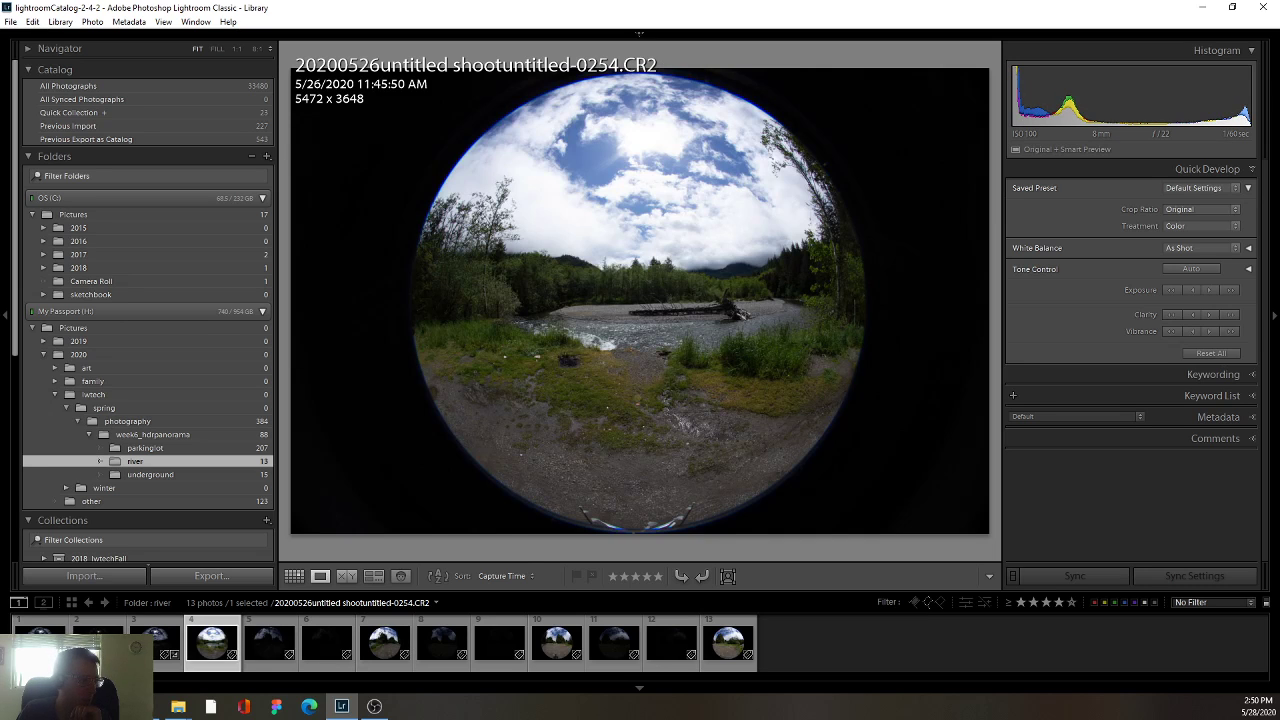
key(Left)
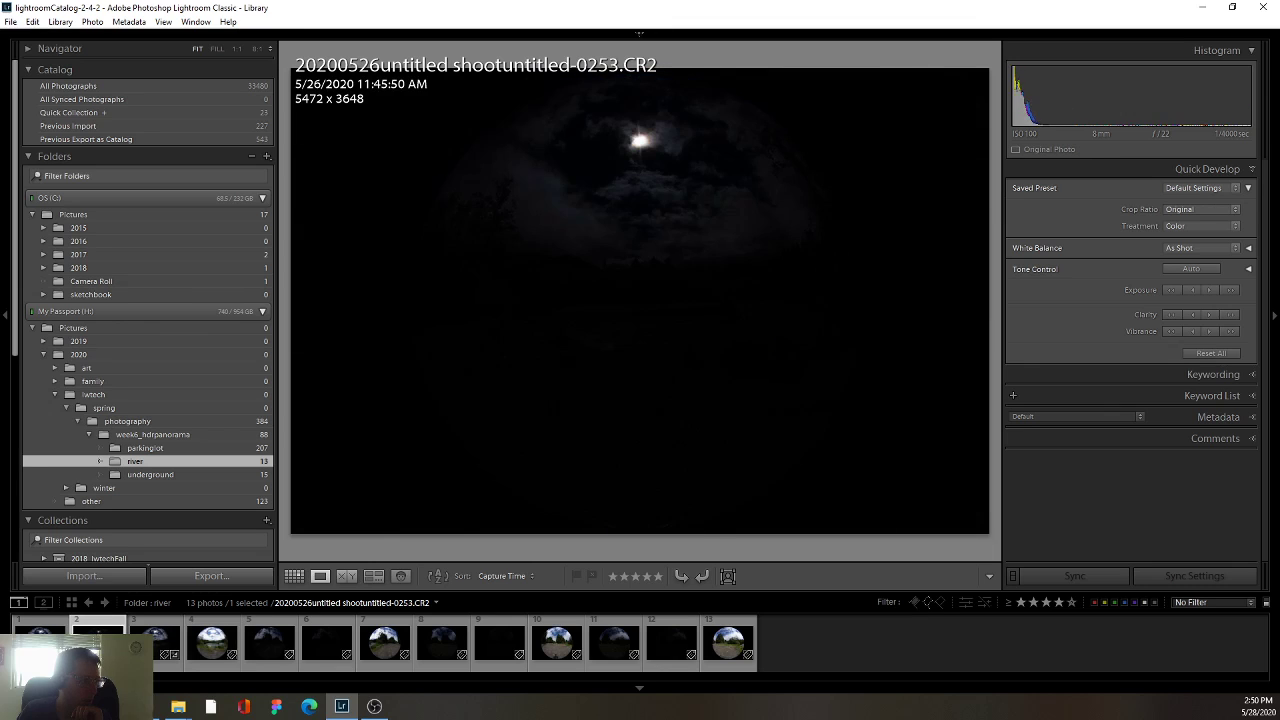
key(Left)
key(Right)
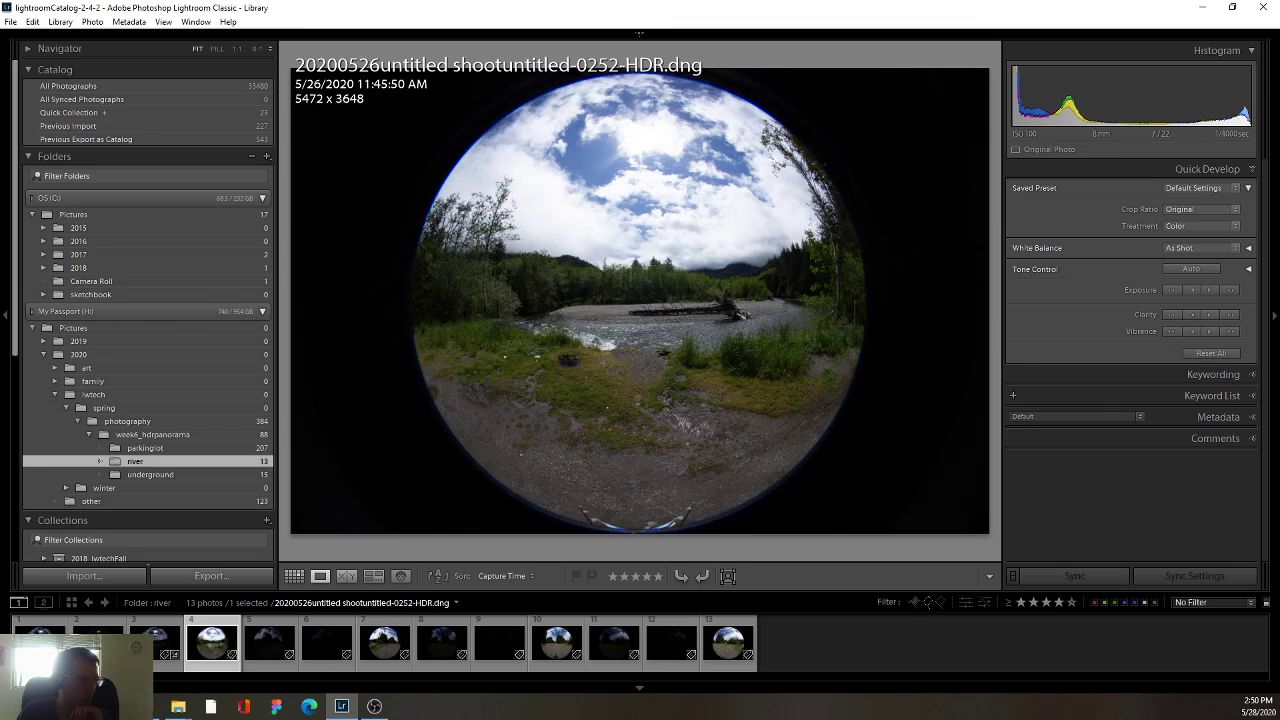
key(Right)
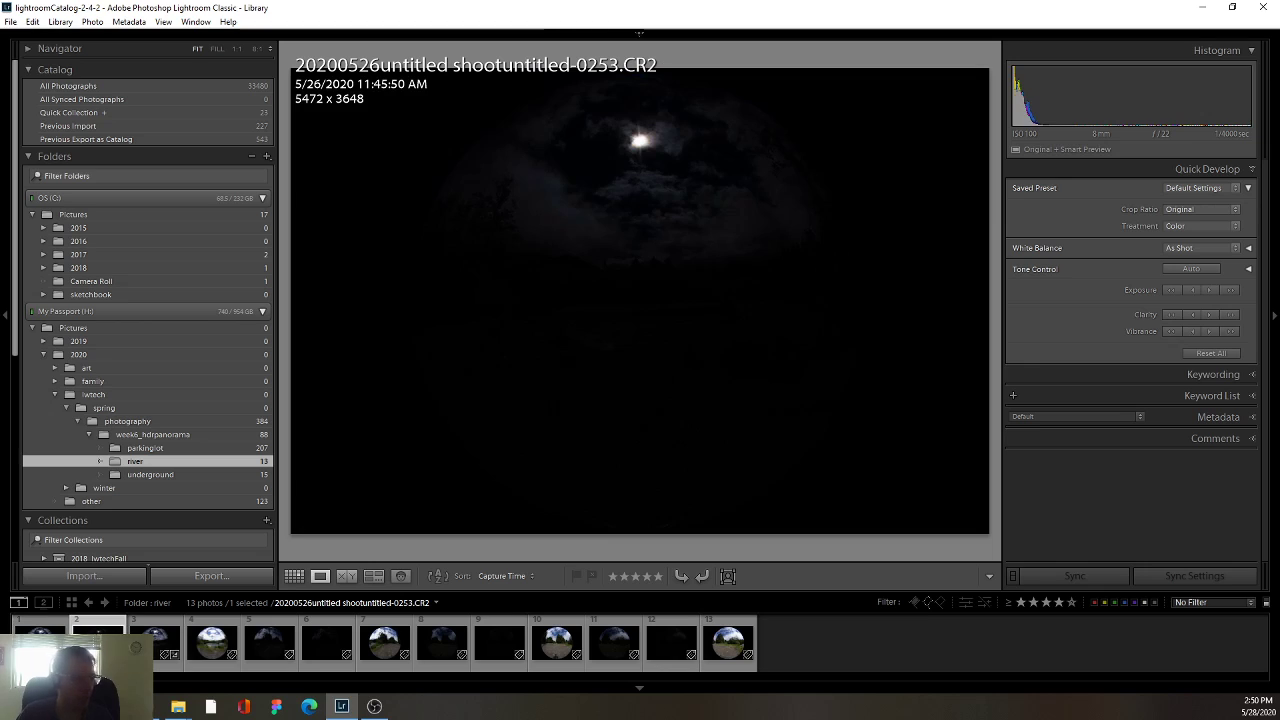
shift+click(212, 642)
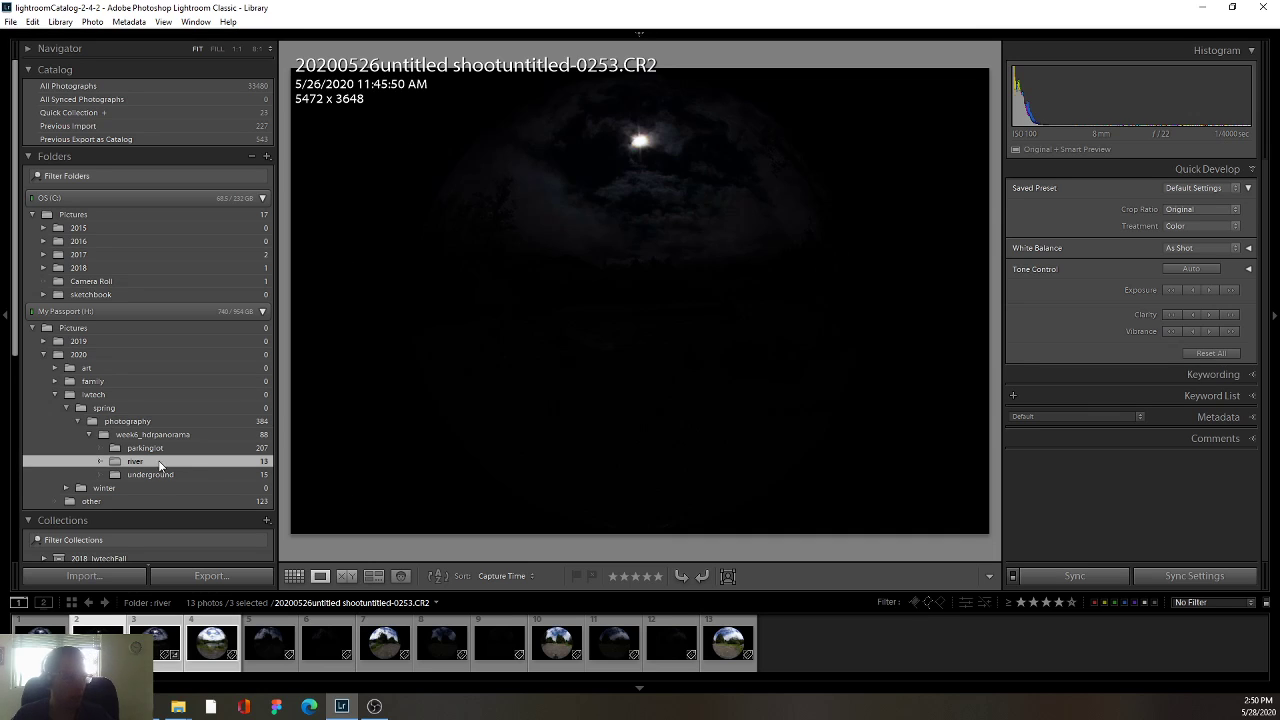
key(g)
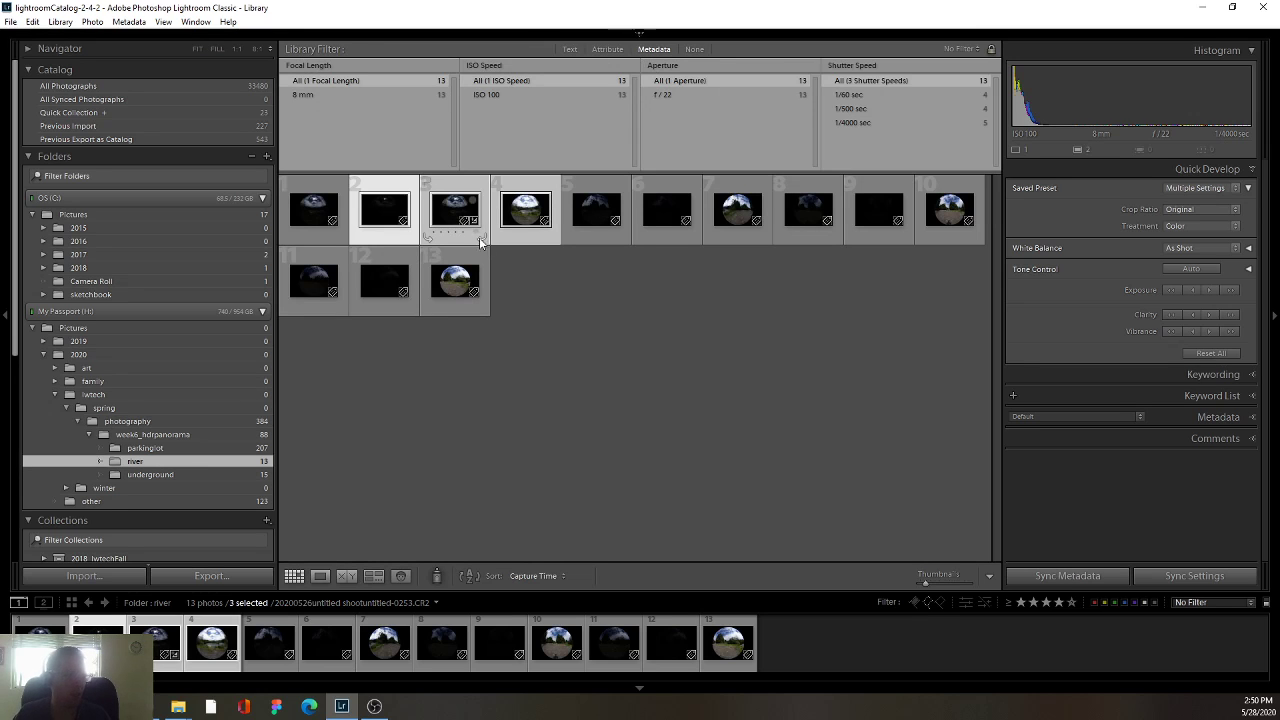
right_click(462, 220)
mouse_move(505, 390)
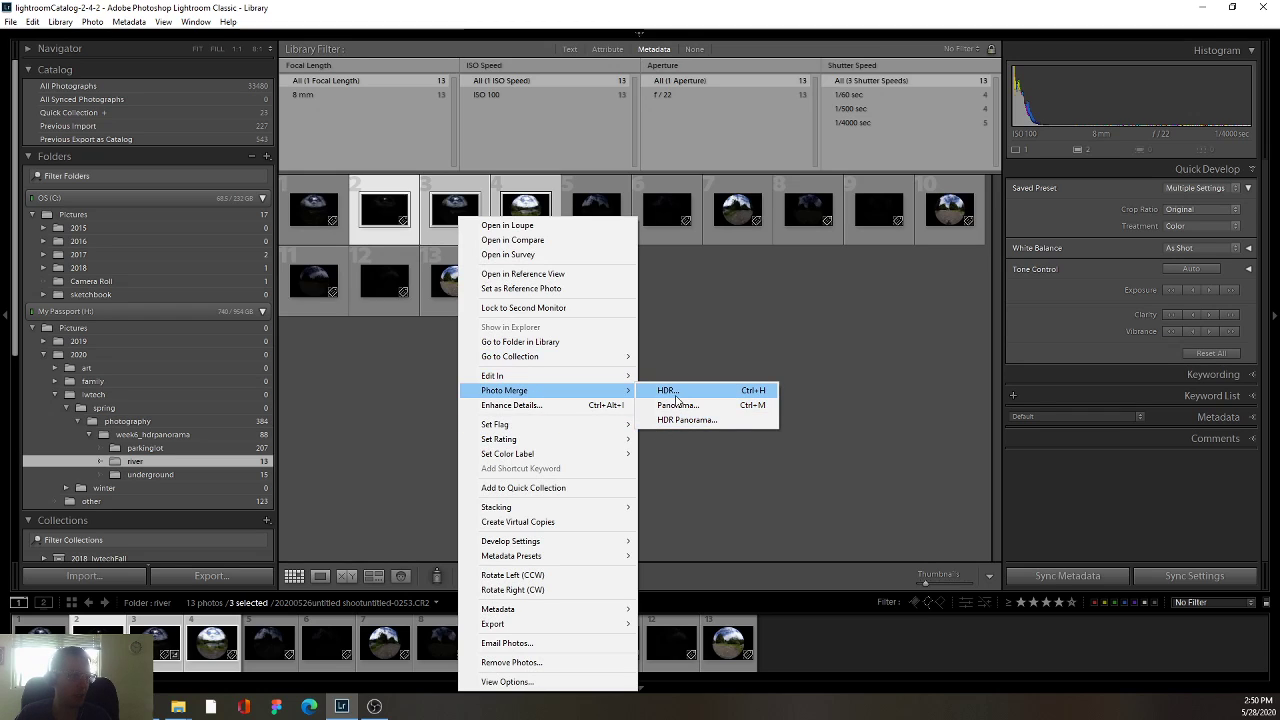
click(676, 395)
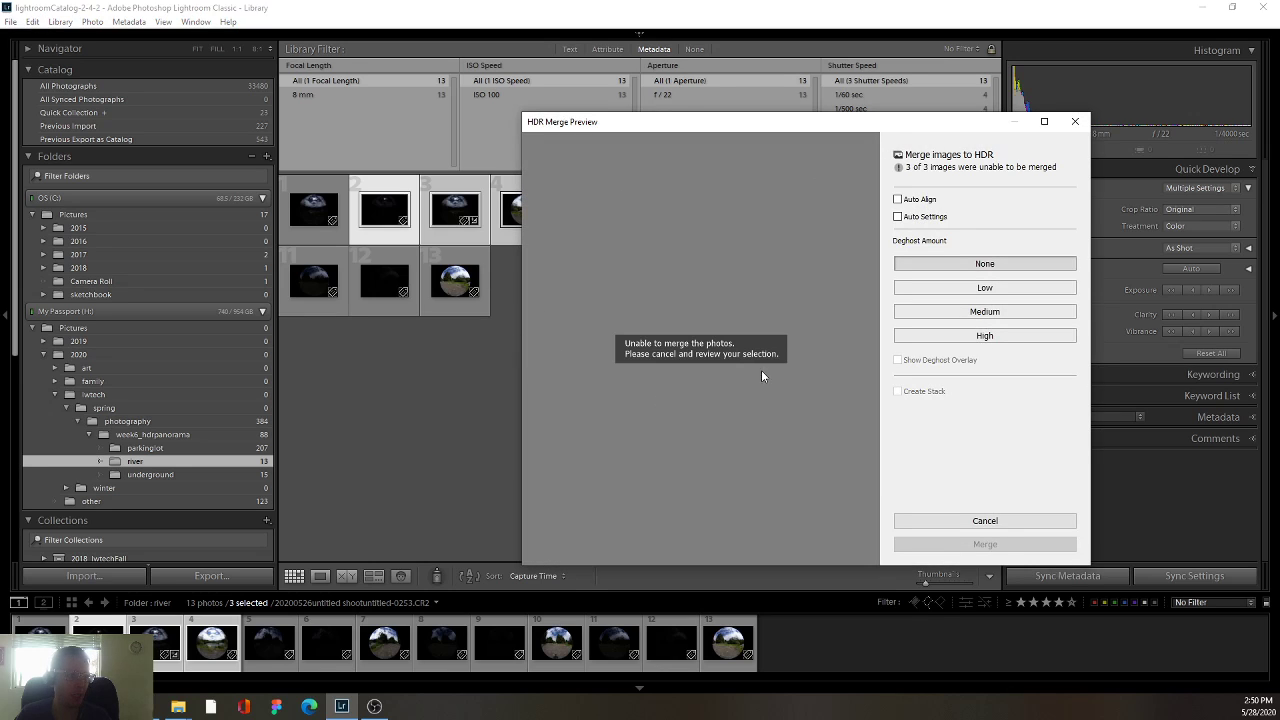
click(1003, 522)
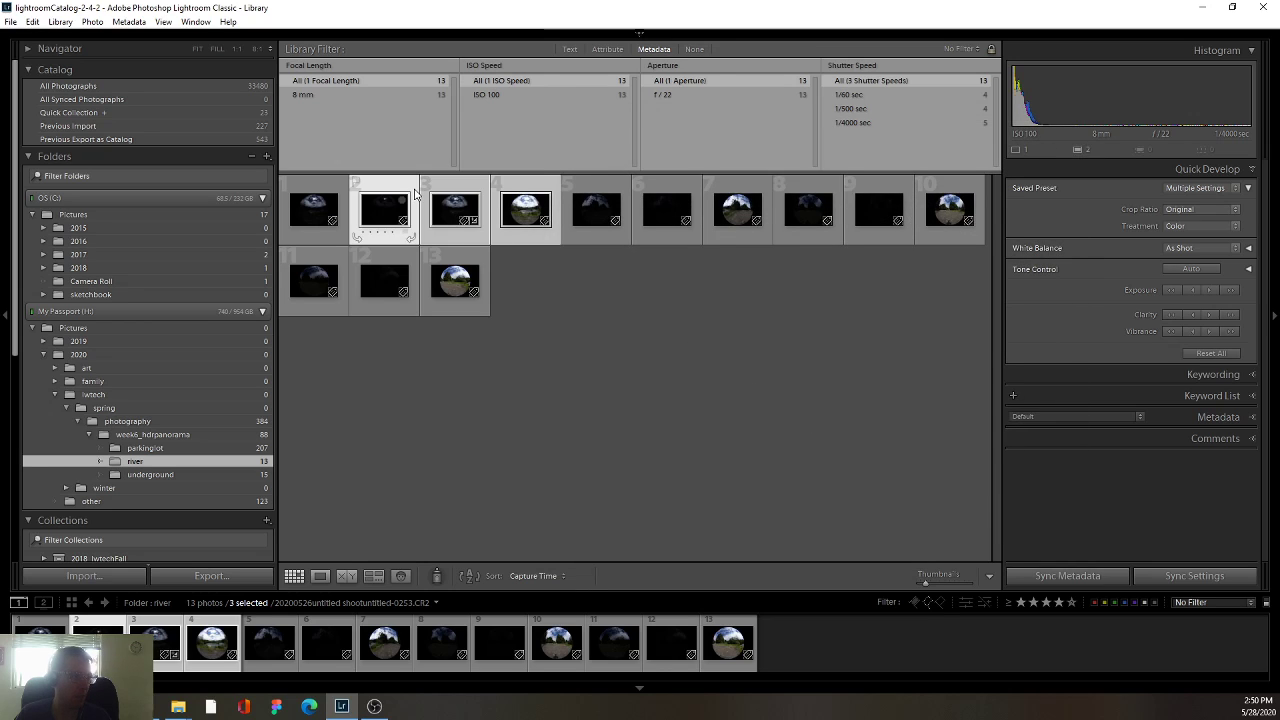
click(314, 216)
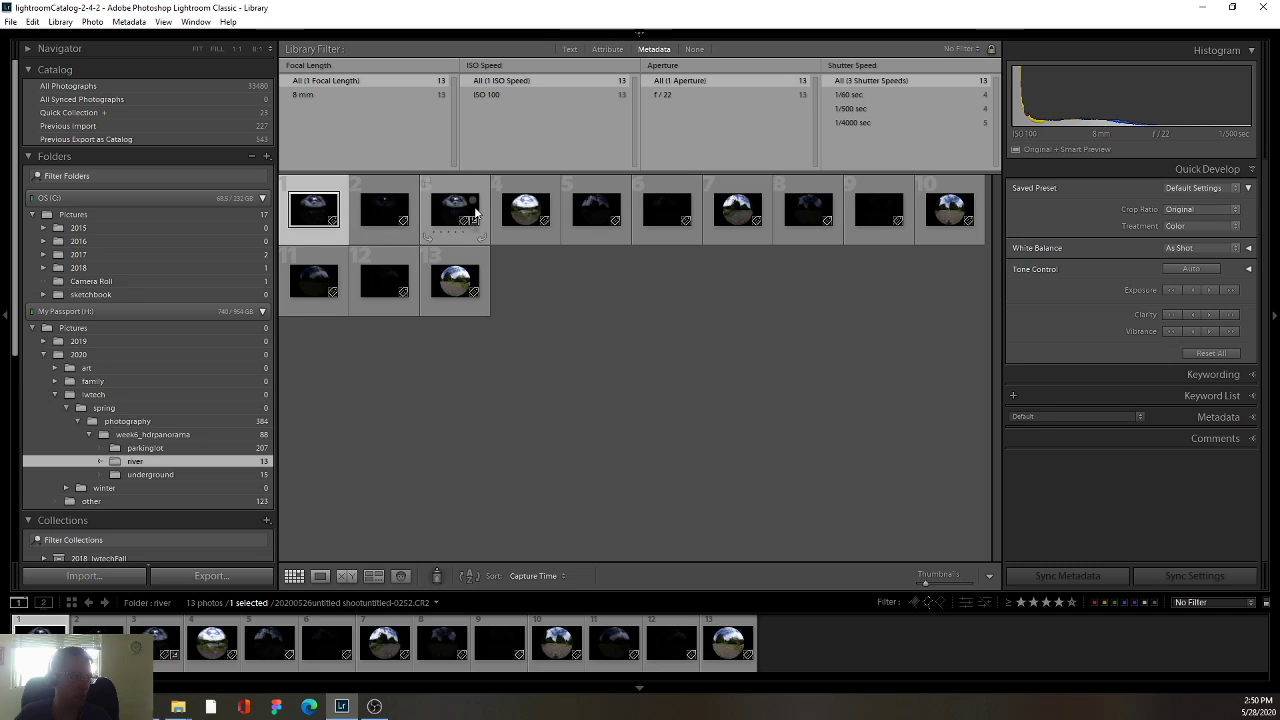
click(526, 208)
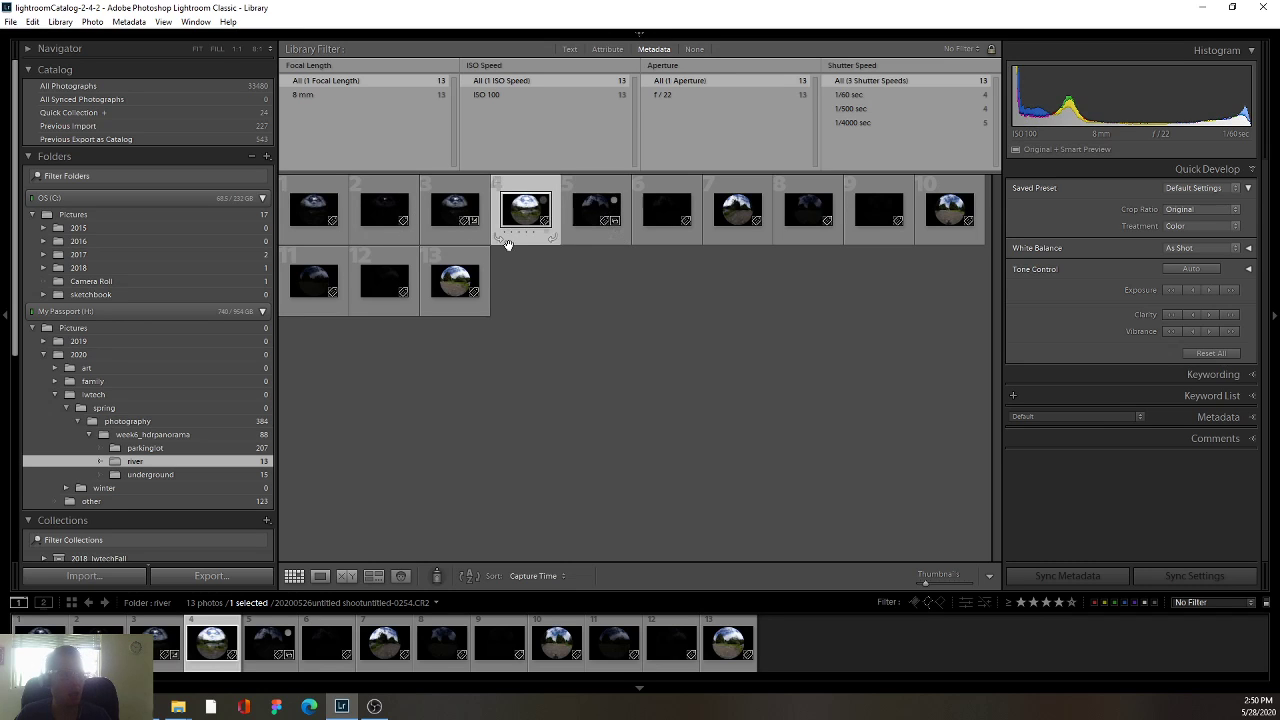
click(452, 280)
shift+click(321, 281)
right_click(318, 276)
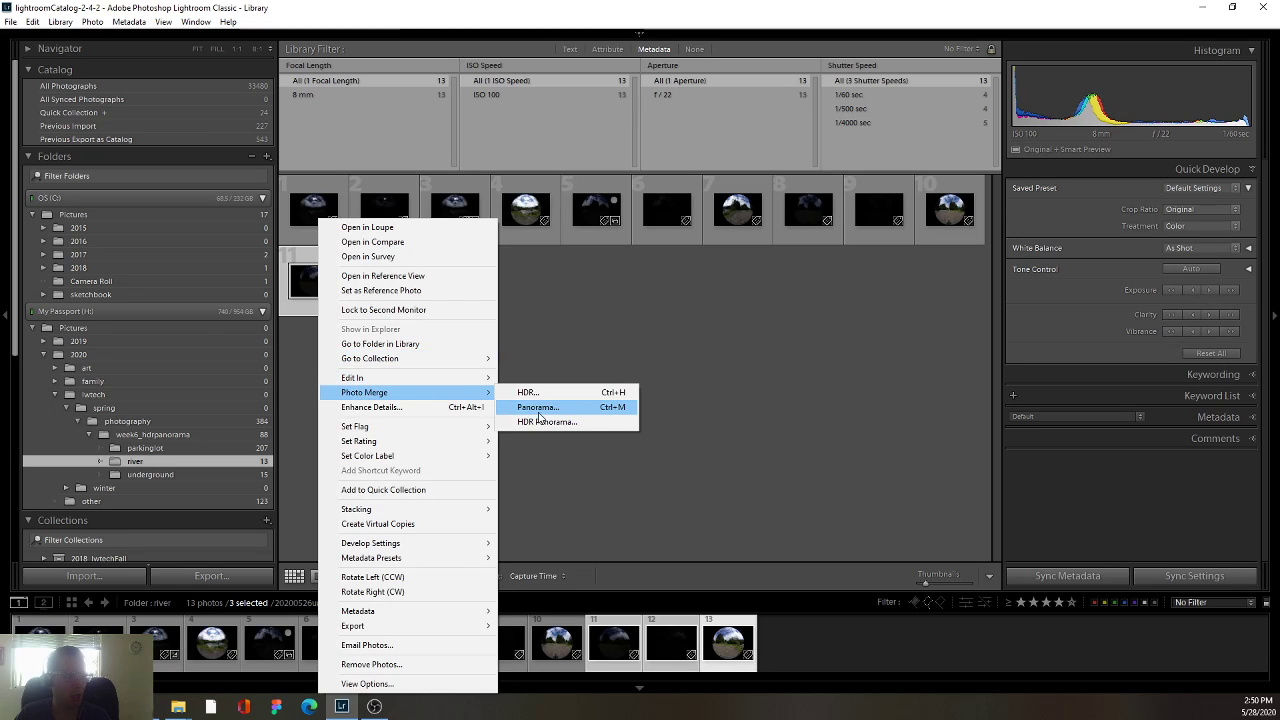
click(543, 396)
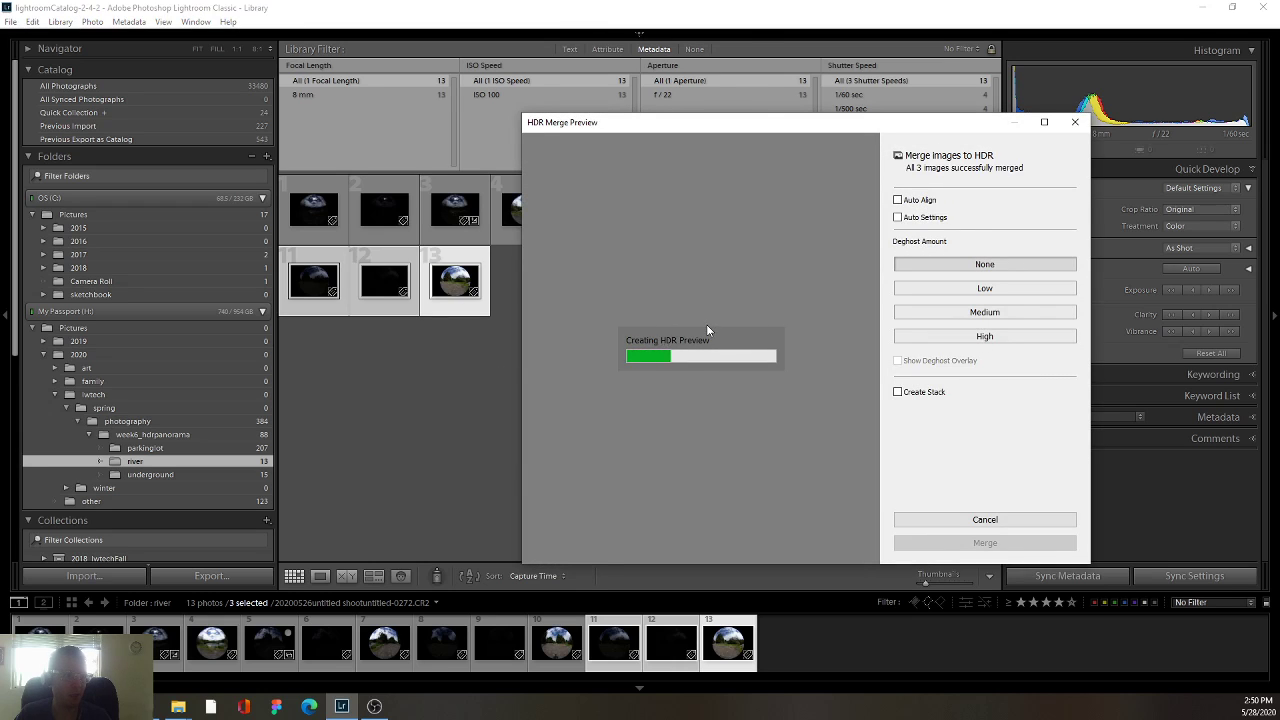
key(Return)
mouse_move(455, 210)
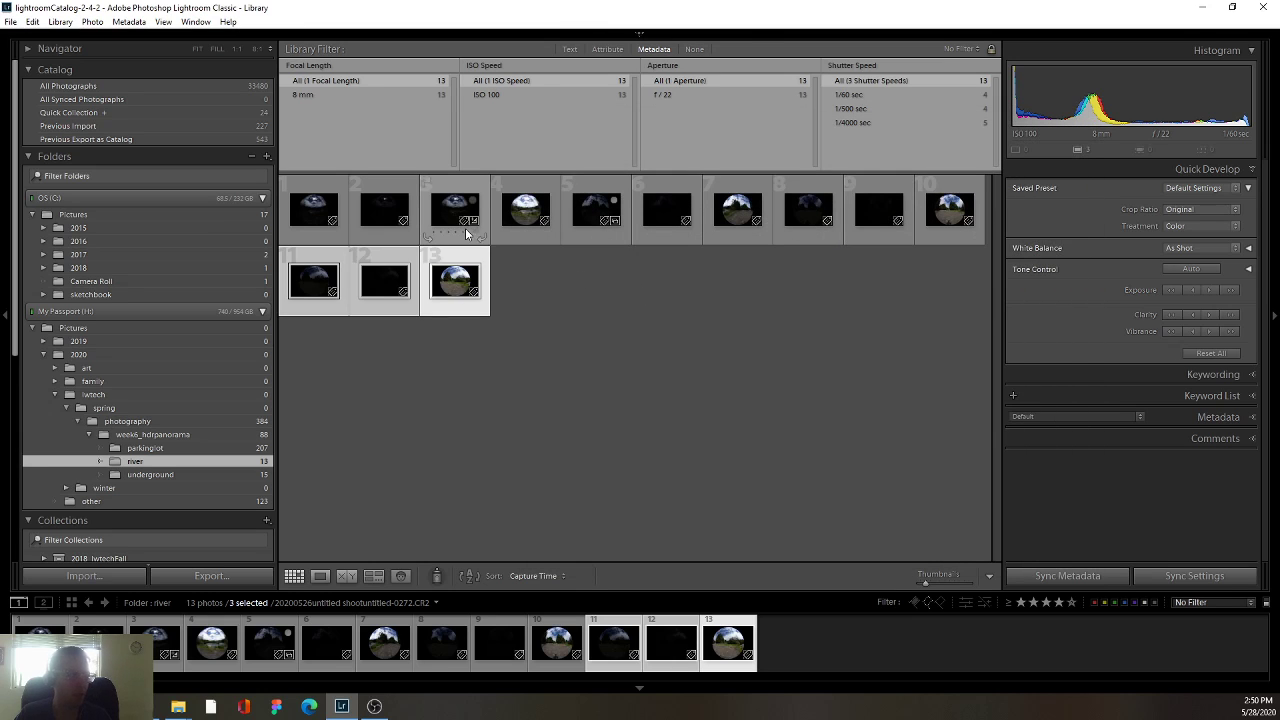
click(445, 229)
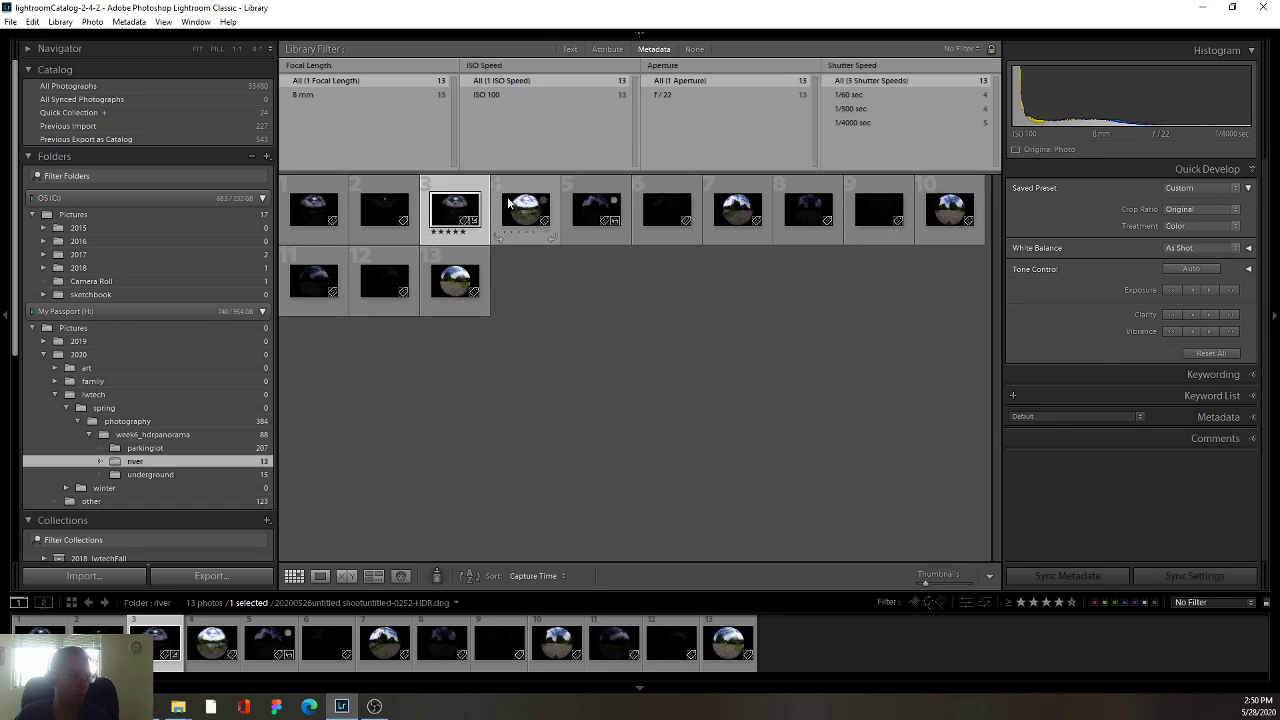
click(507, 203)
click(383, 211)
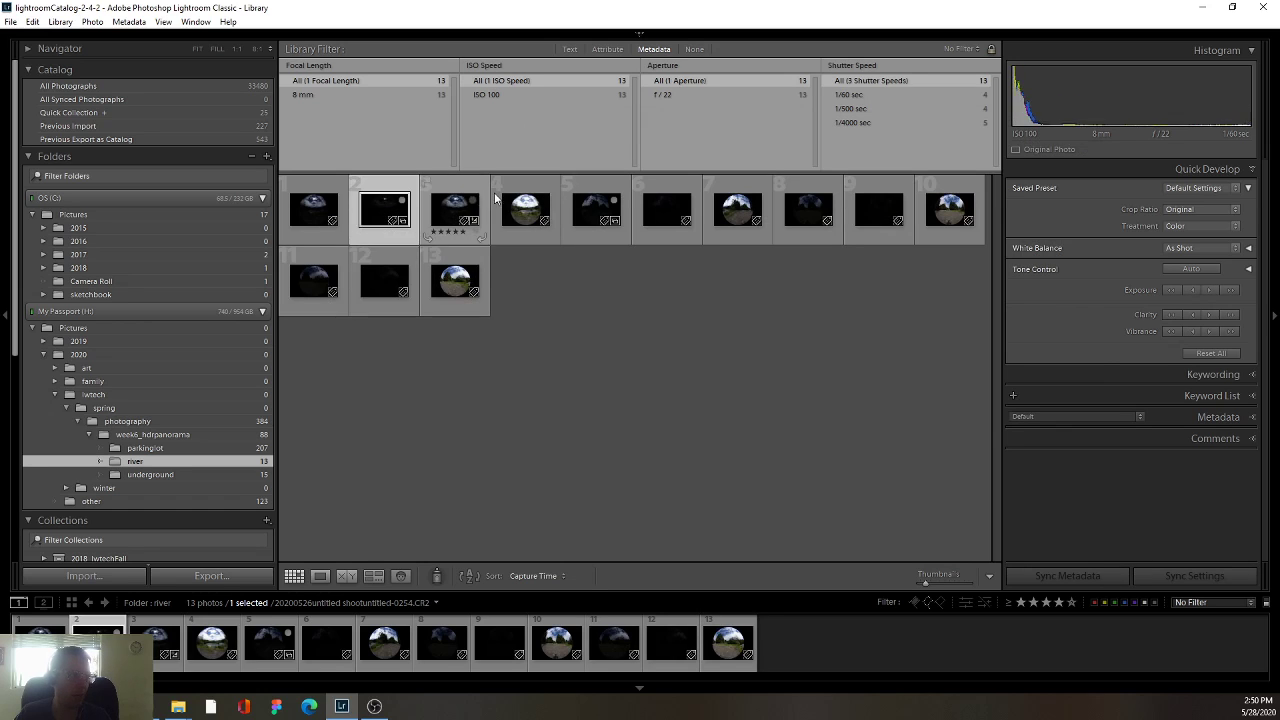
shift+click(512, 204)
right_click(455, 204)
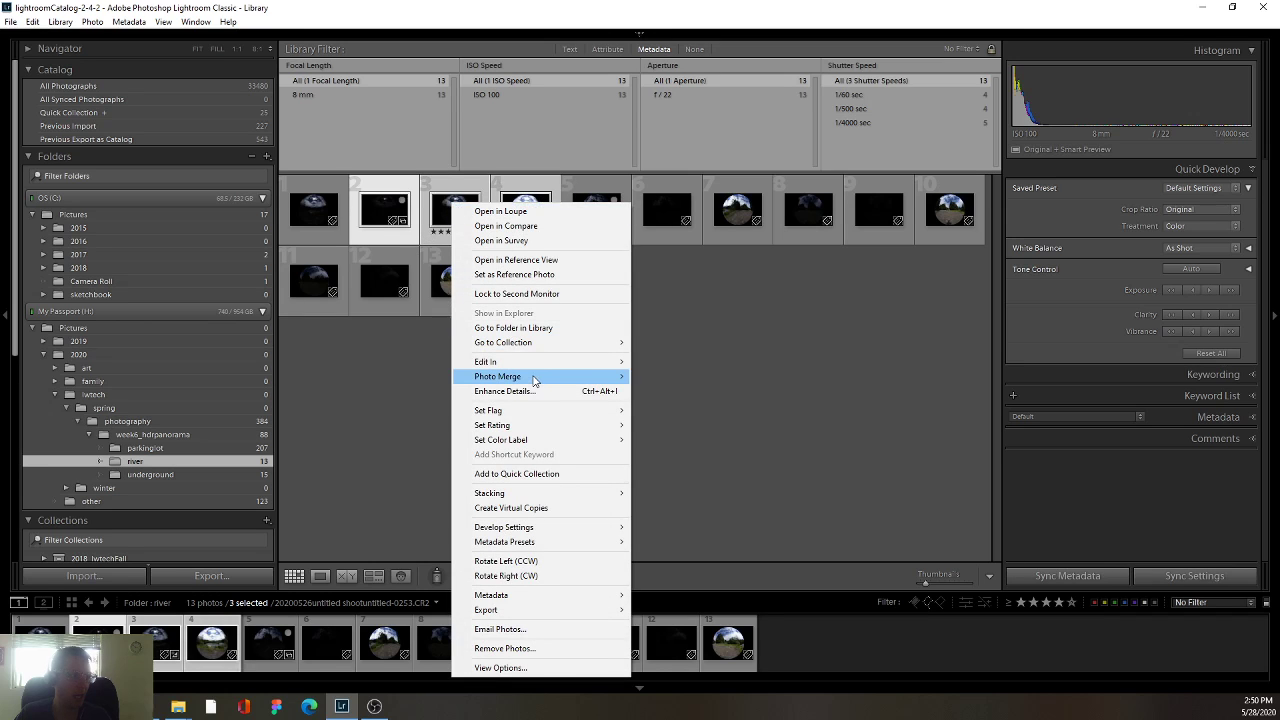
mouse_move(497, 376)
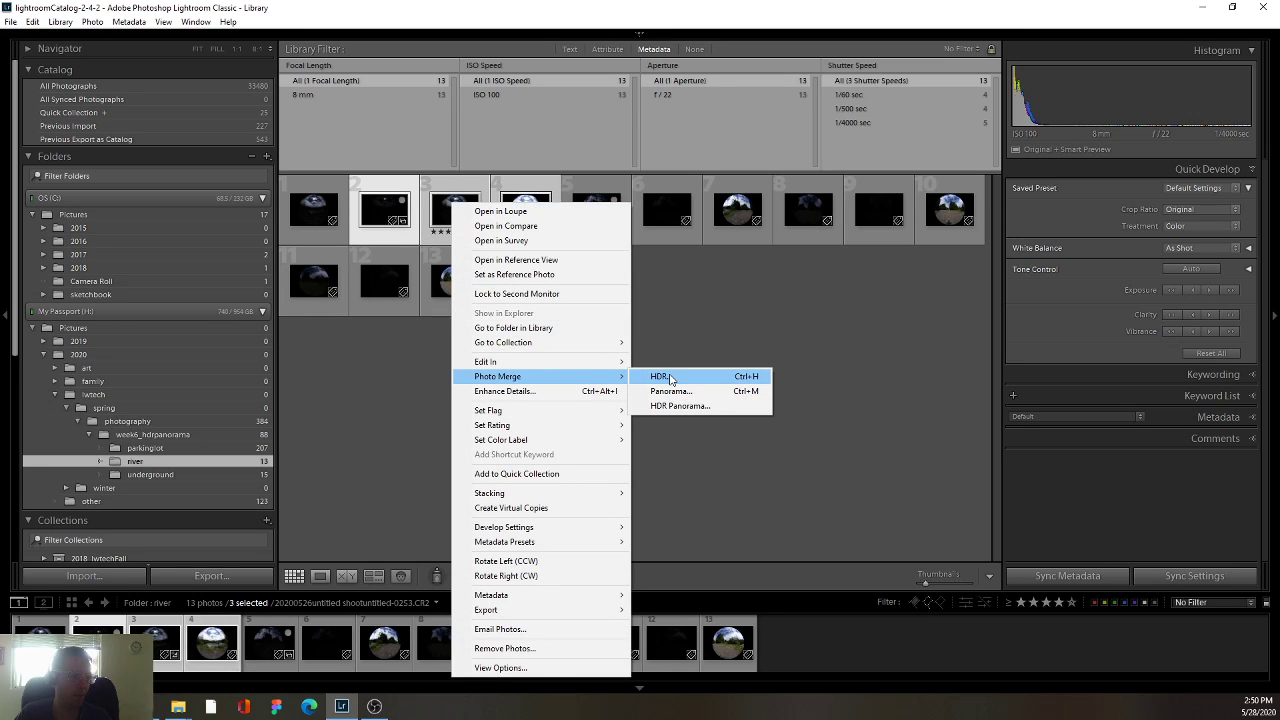
click(424, 441)
double_click(371, 209)
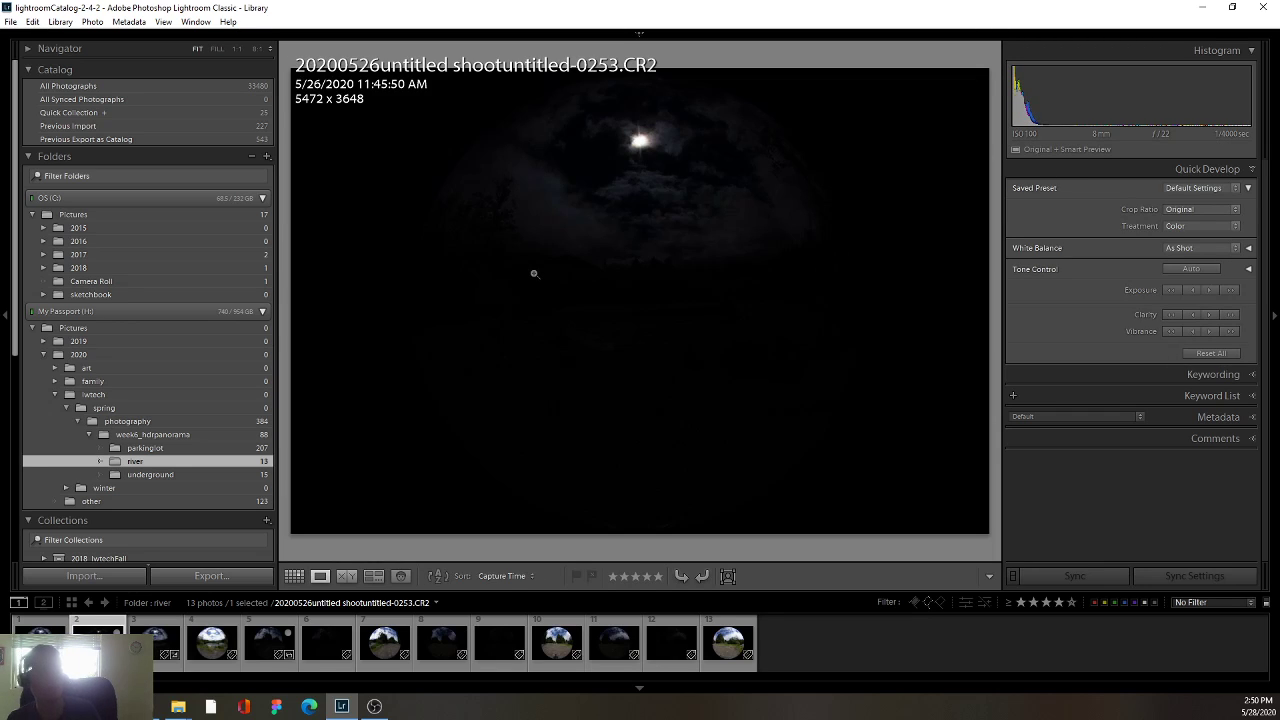
click(640, 132)
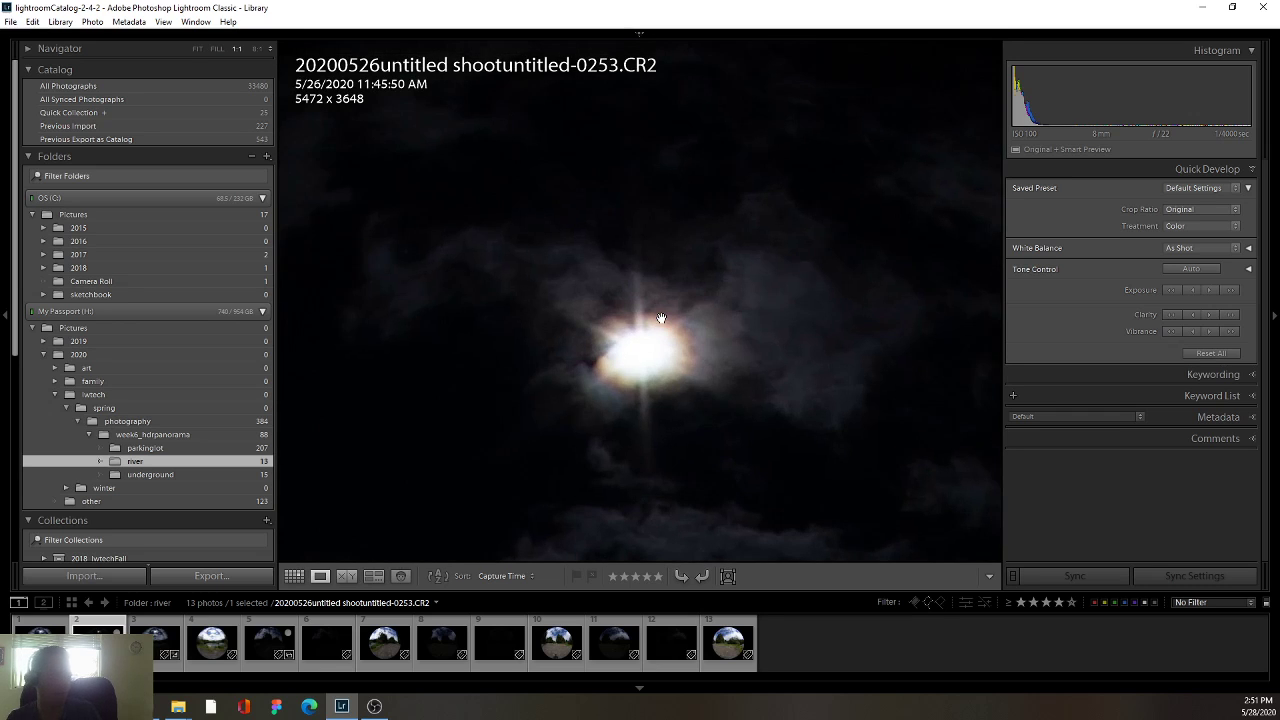
key(g)
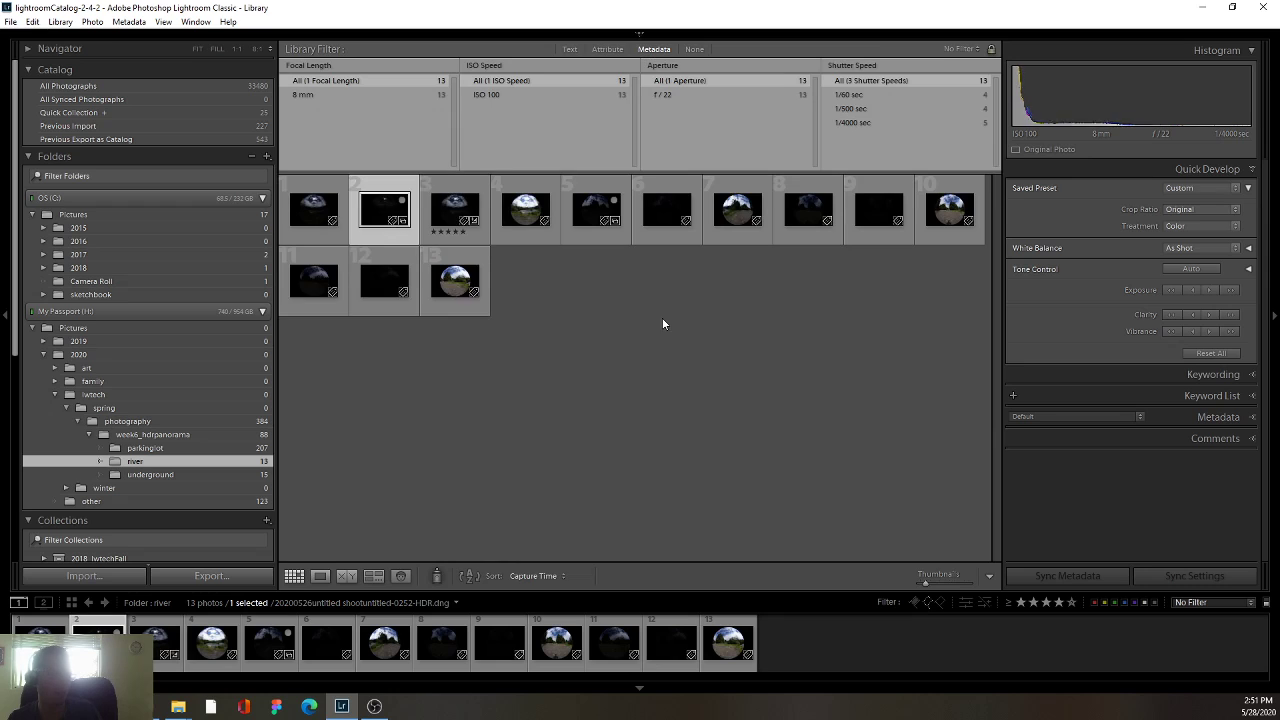
key(e)
key(Right)
key(Right)
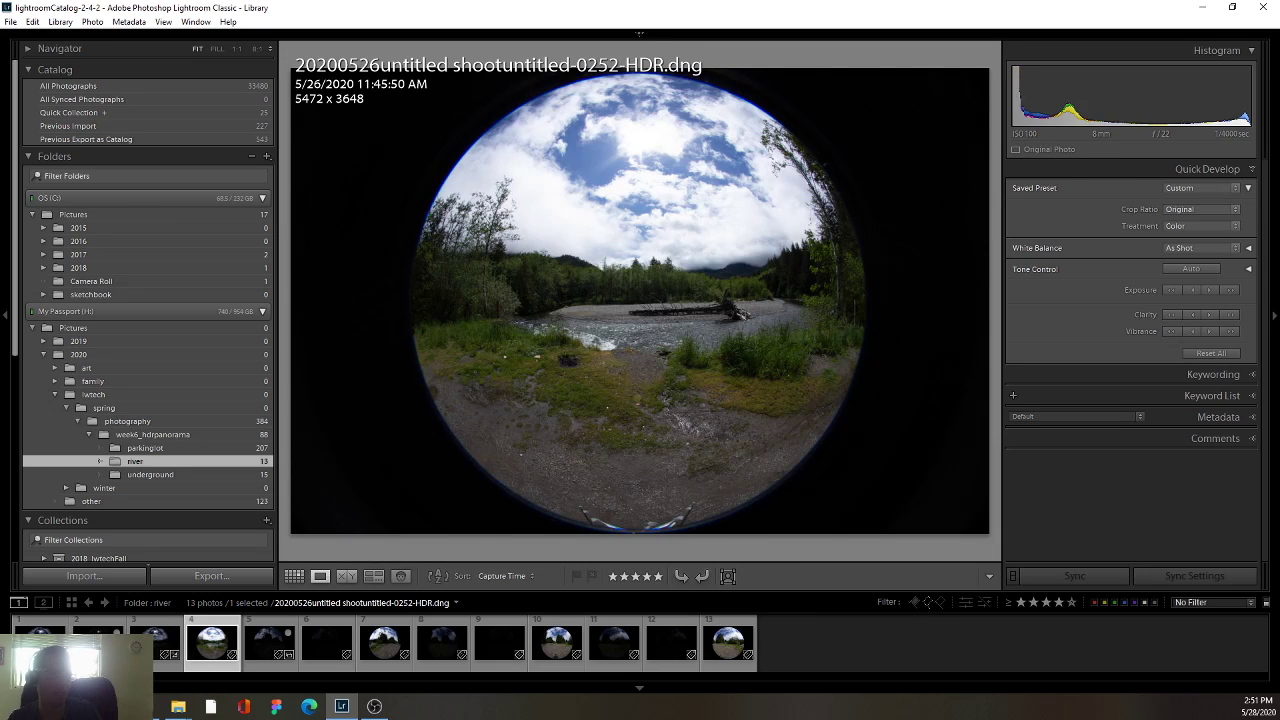
click(557, 392)
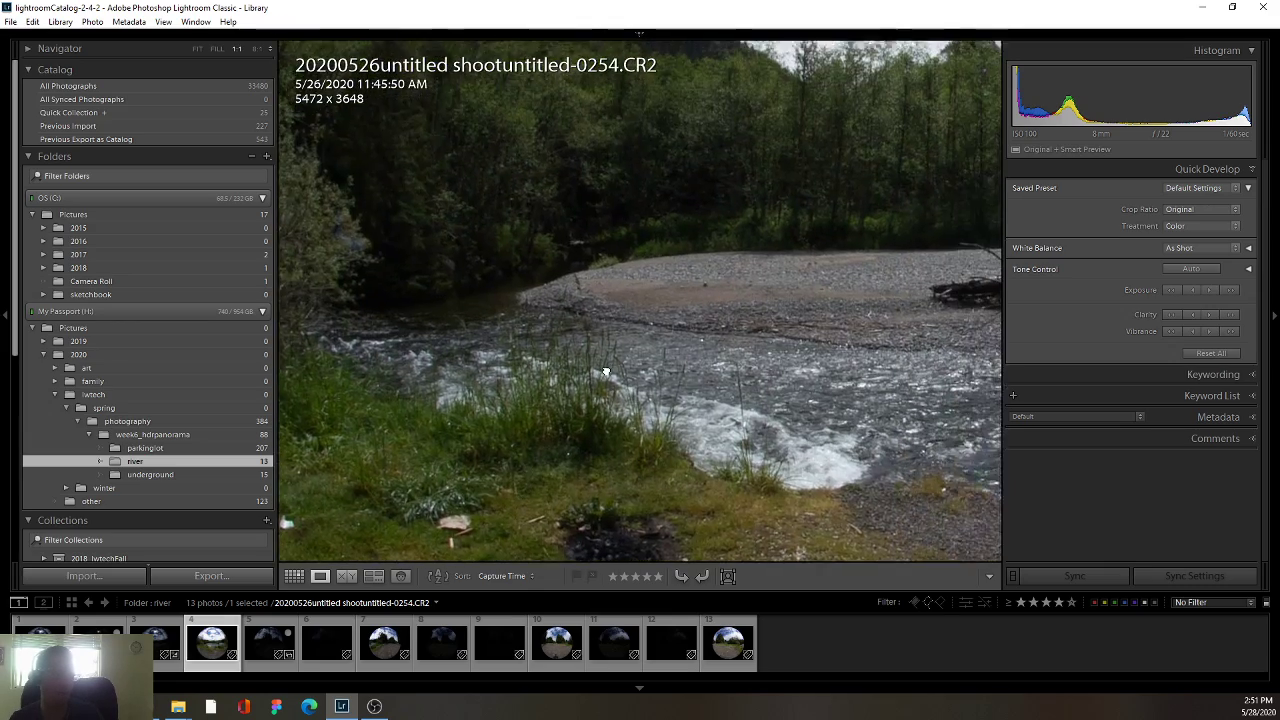
drag(587, 329, 622, 384)
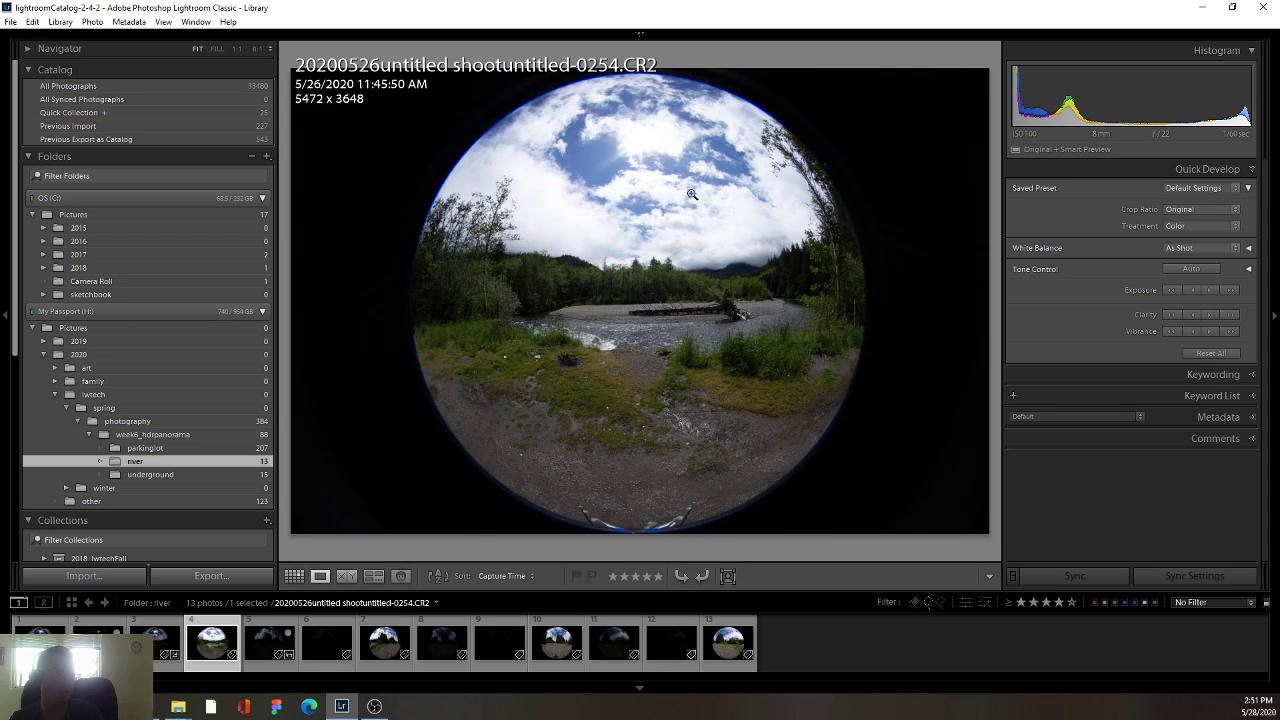
click(540, 212)
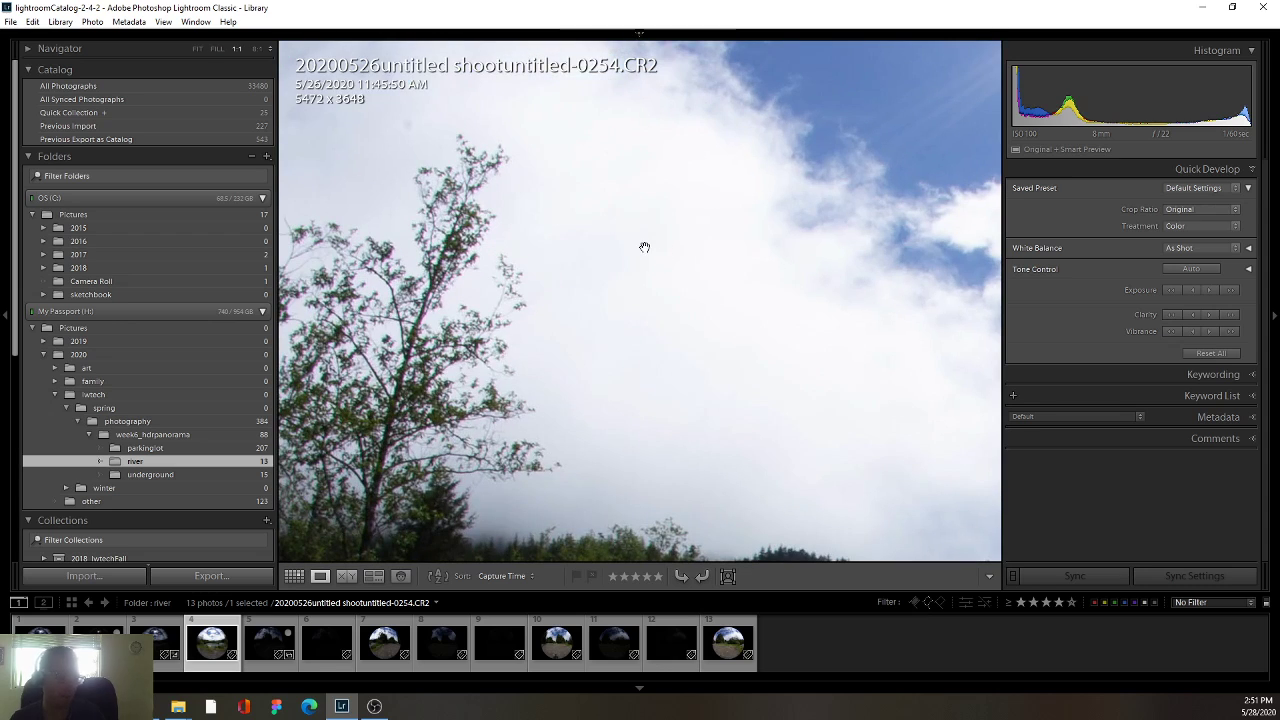
key(g)
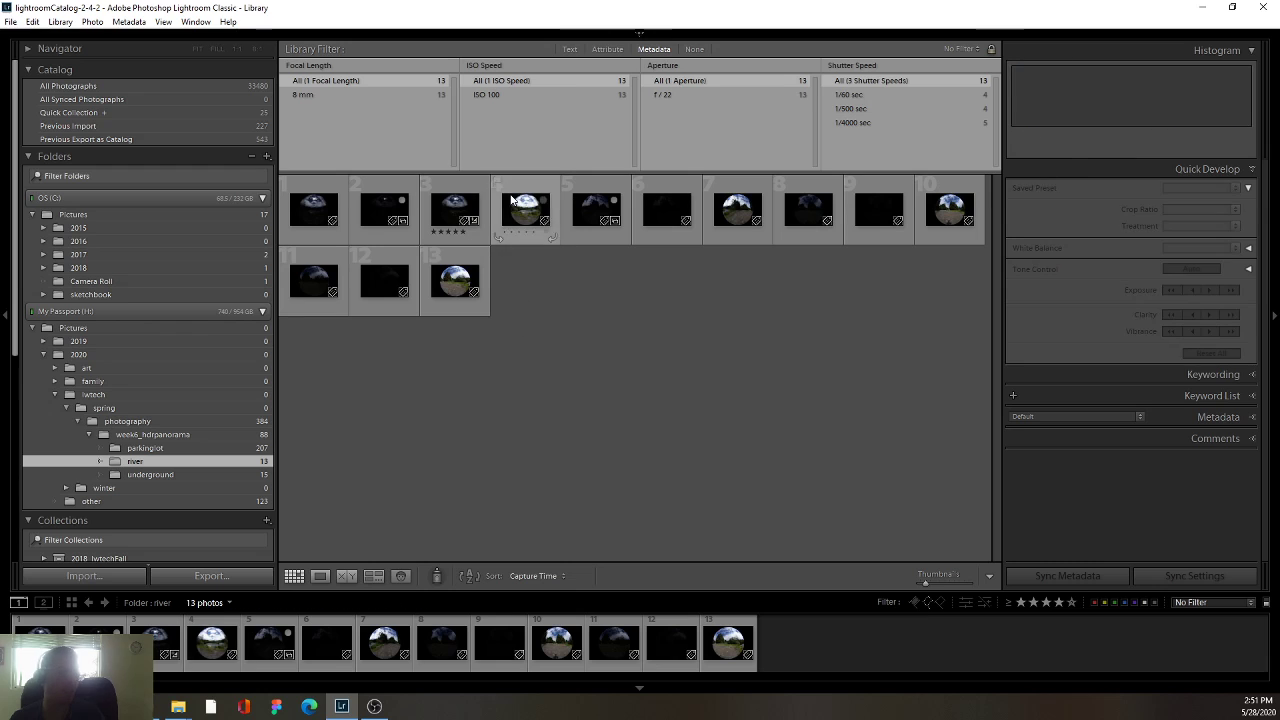
Send river photos 2–4 to Photoshop's Merge to HDR Pro.
click(511, 201)
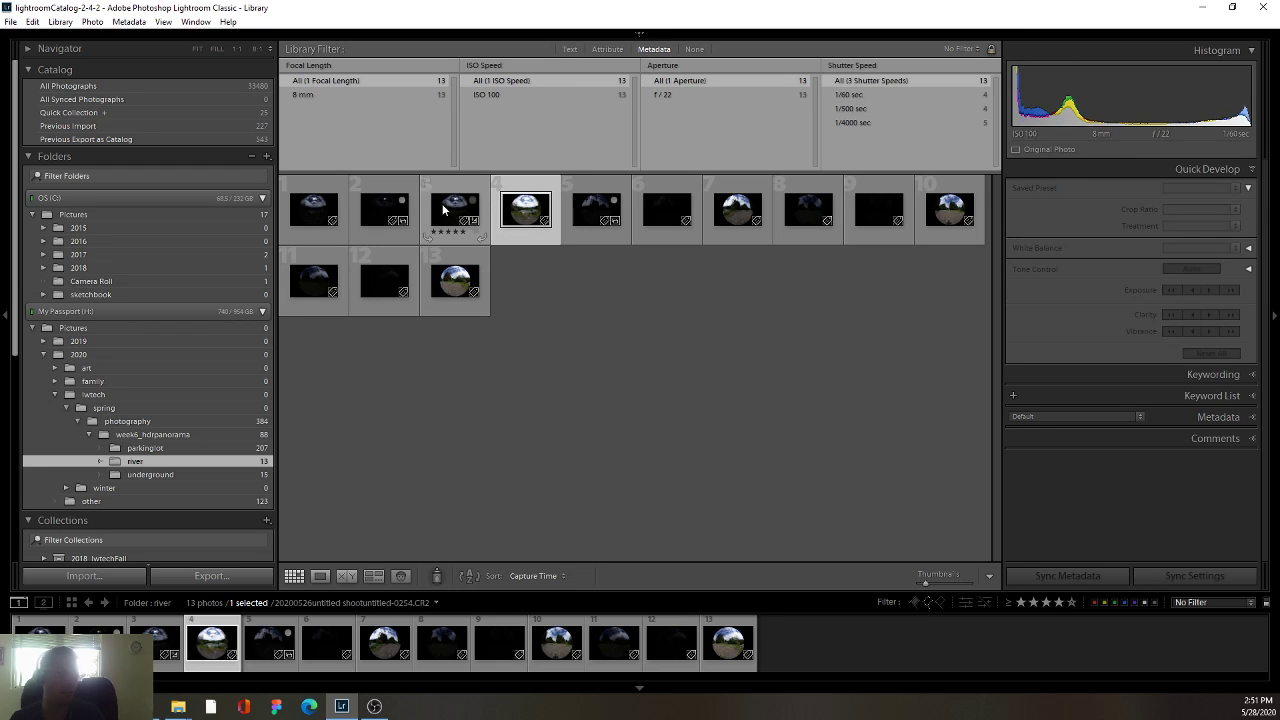
right_click(384, 207)
mouse_move(480, 362)
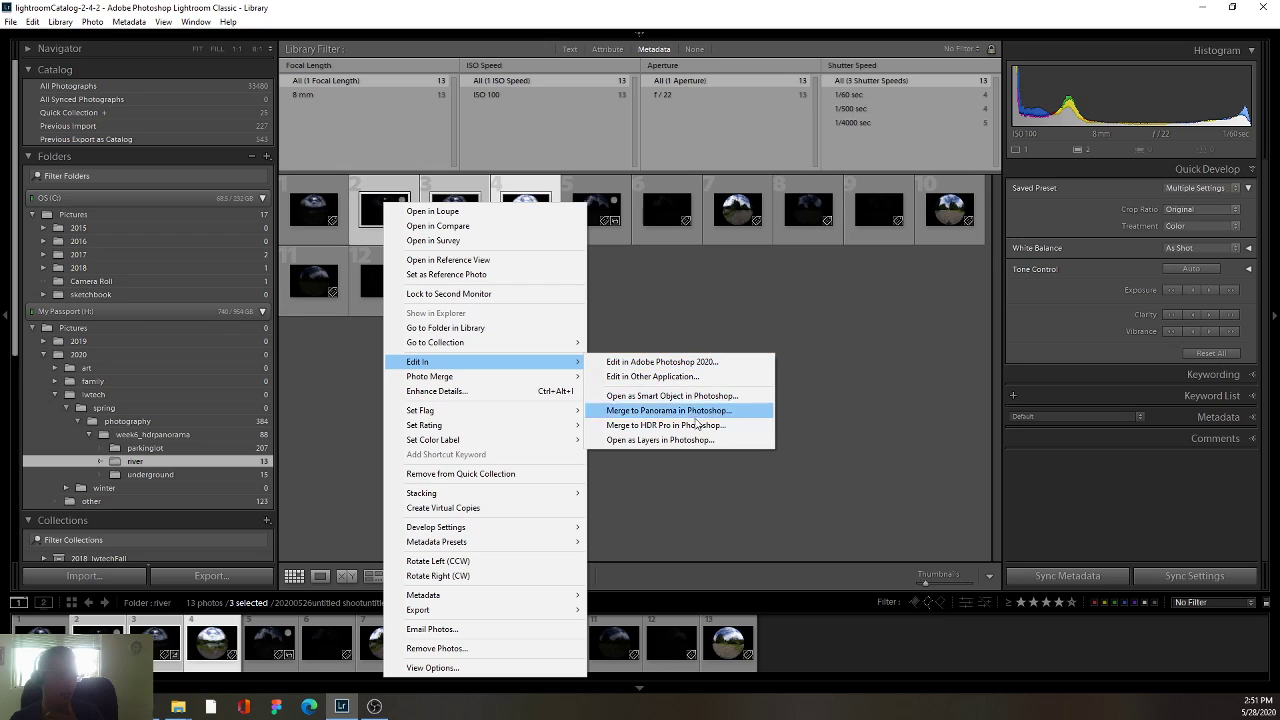
click(705, 428)
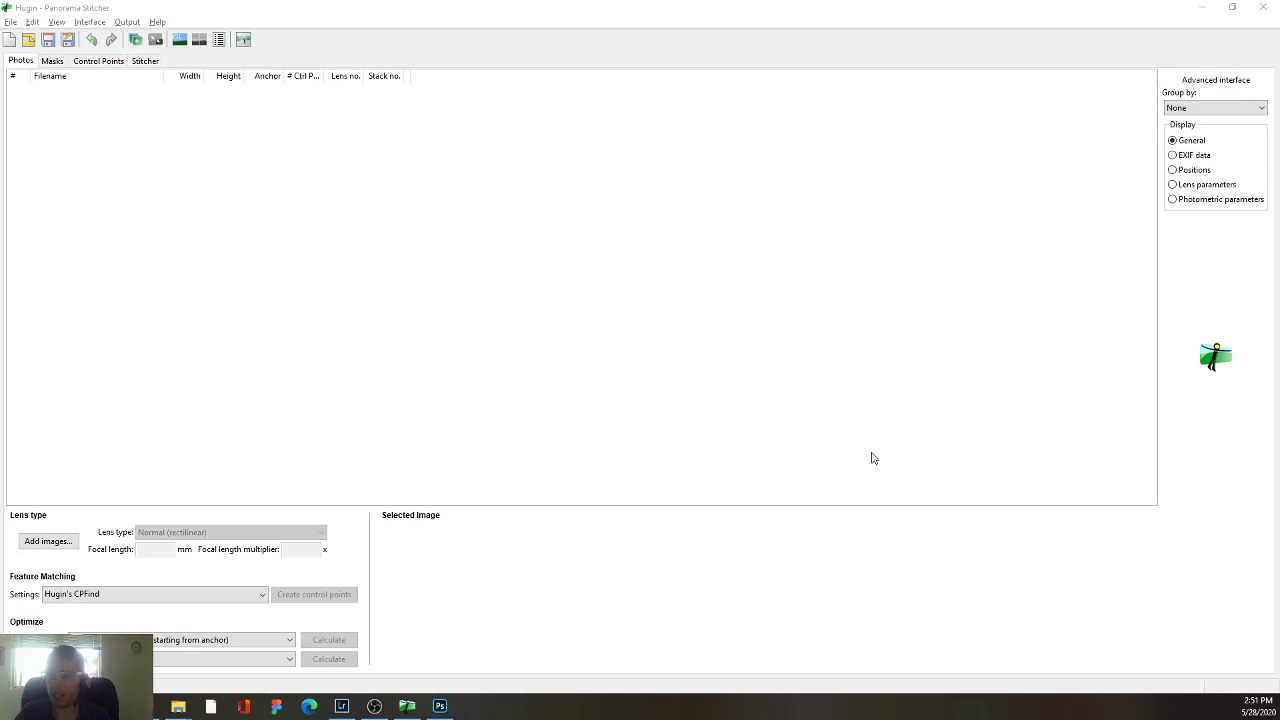
In File Explorer, open the panorama_river folder on the Desktop.
key(alt+Tab)
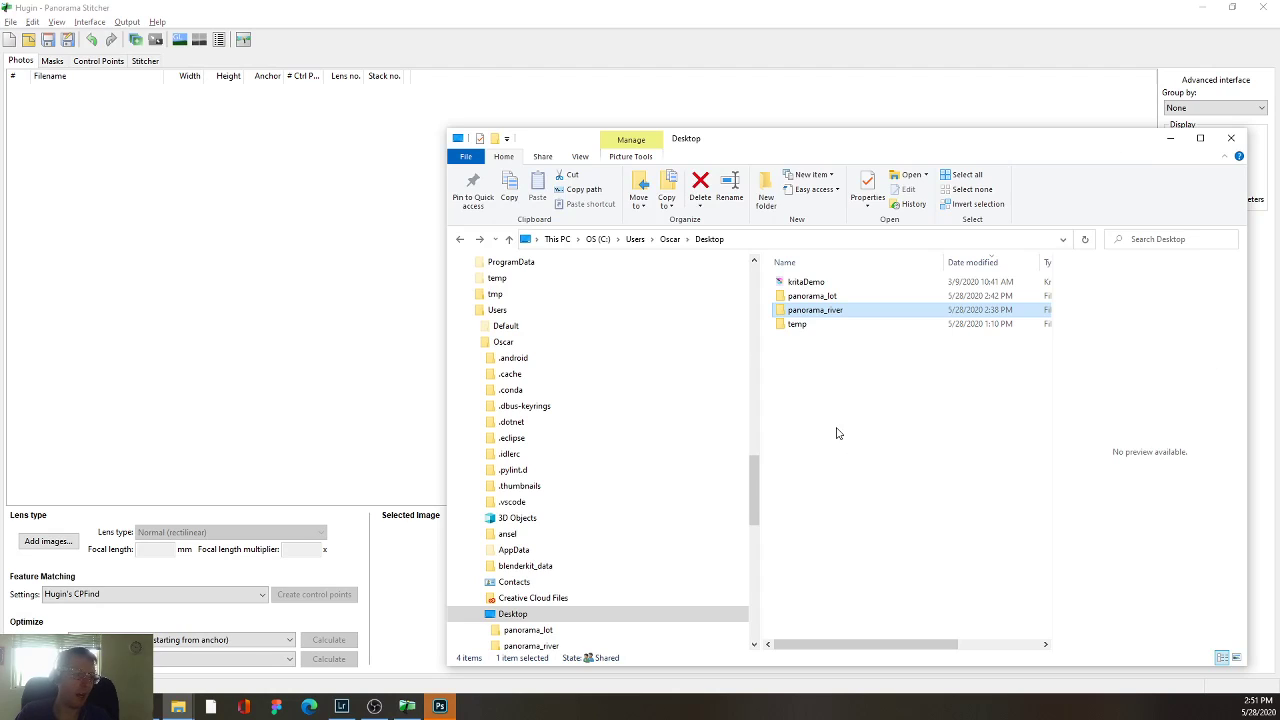
click(810, 296)
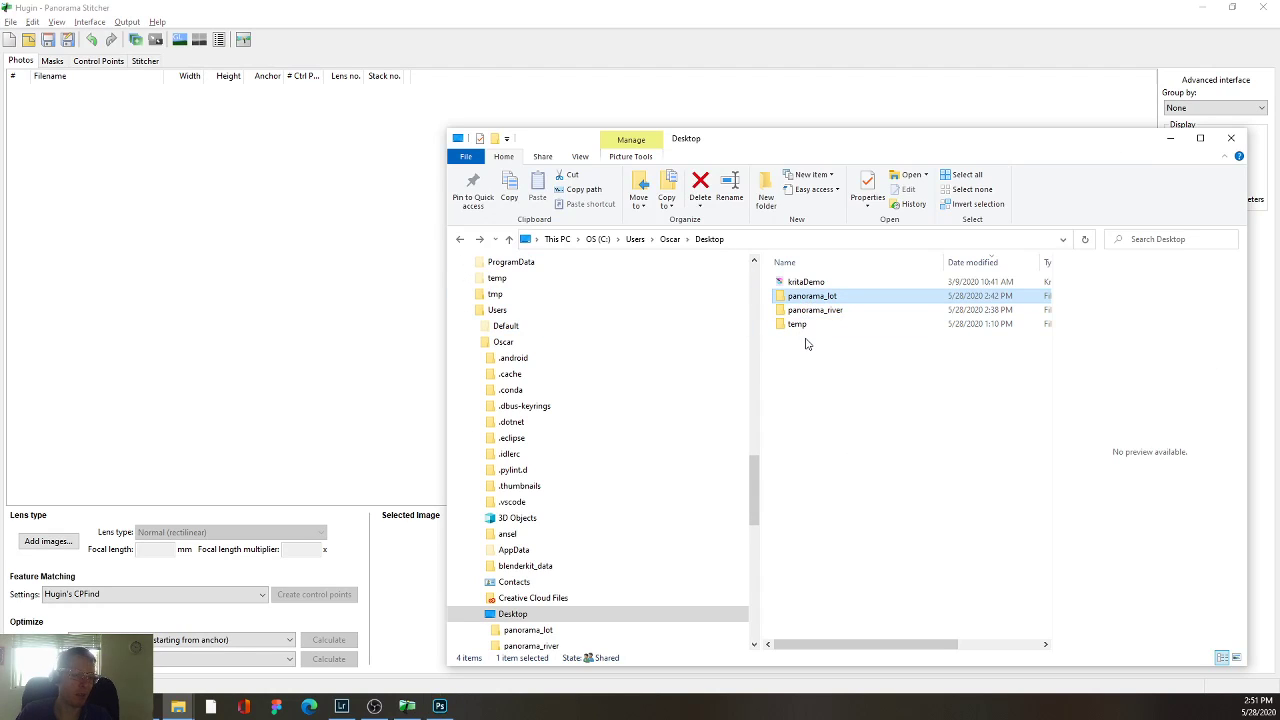
key(Down)
key(Down)
key(Up)
key(Up)
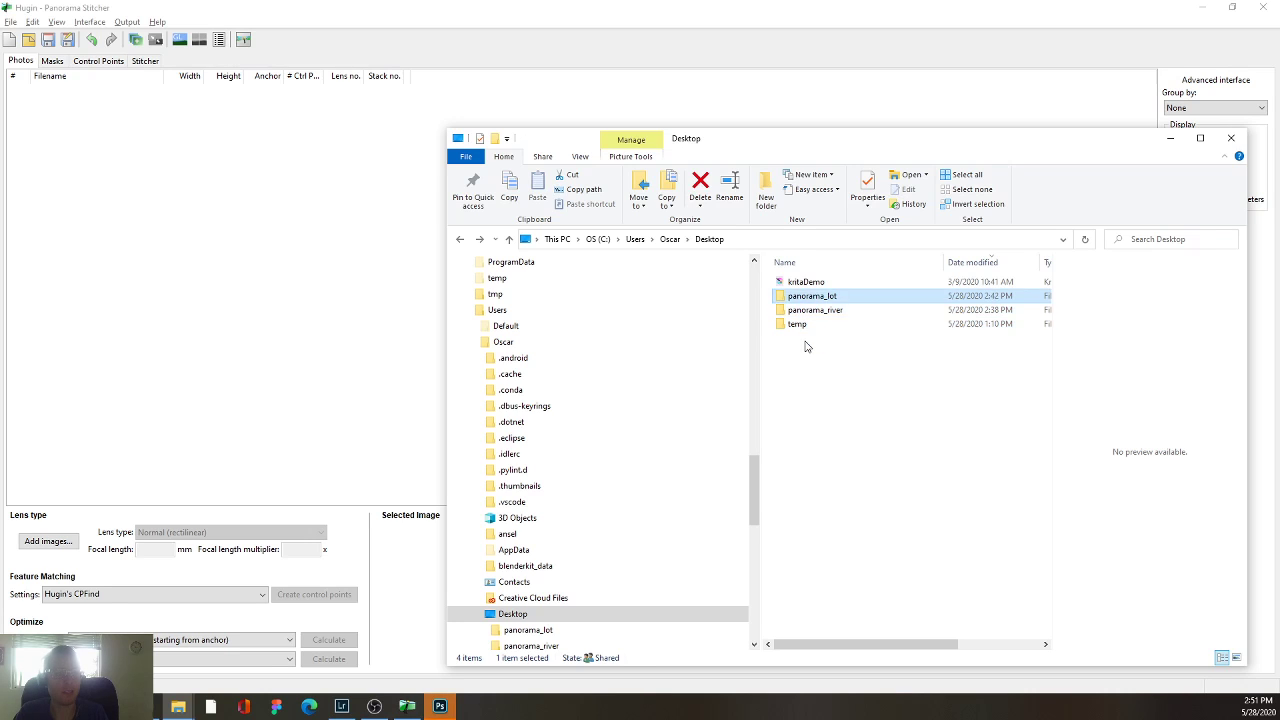
key(Return)
key(alt+Left)
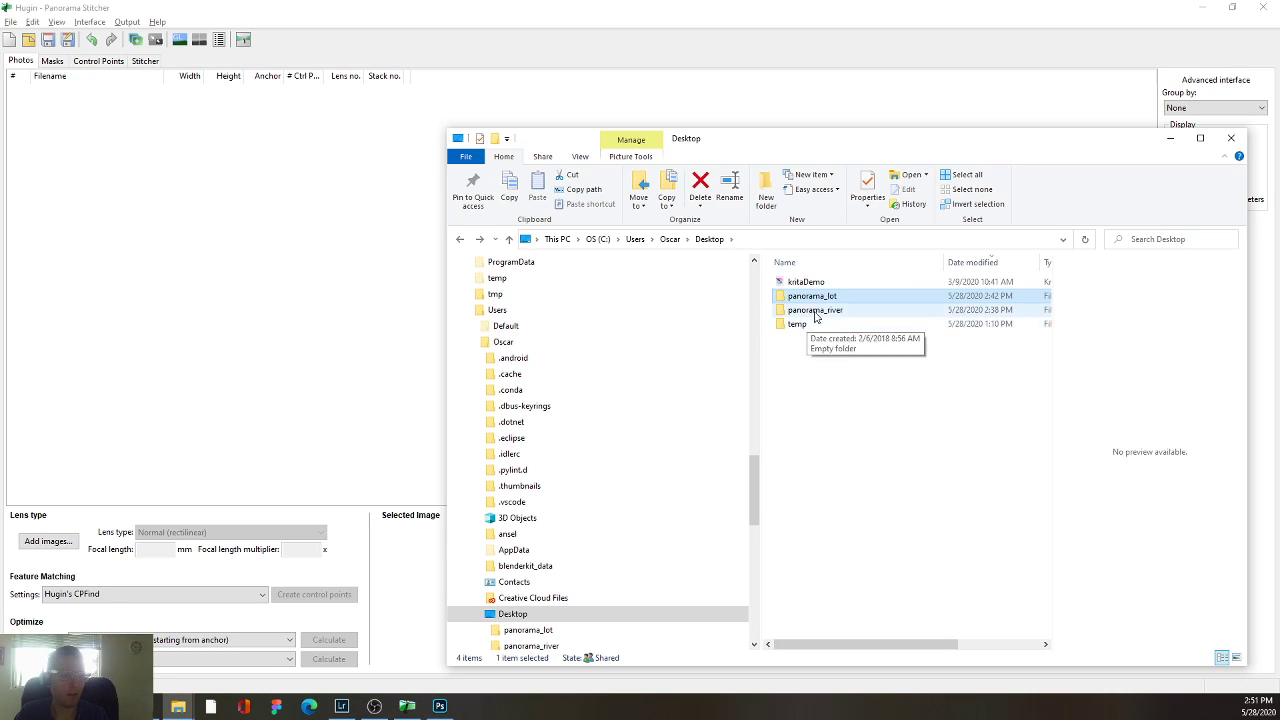
key(Down)
key(Return)
Delete the non-HDR copy of shot 52 from panorama_river.
click(814, 303)
scroll(845, 440, down, 1)
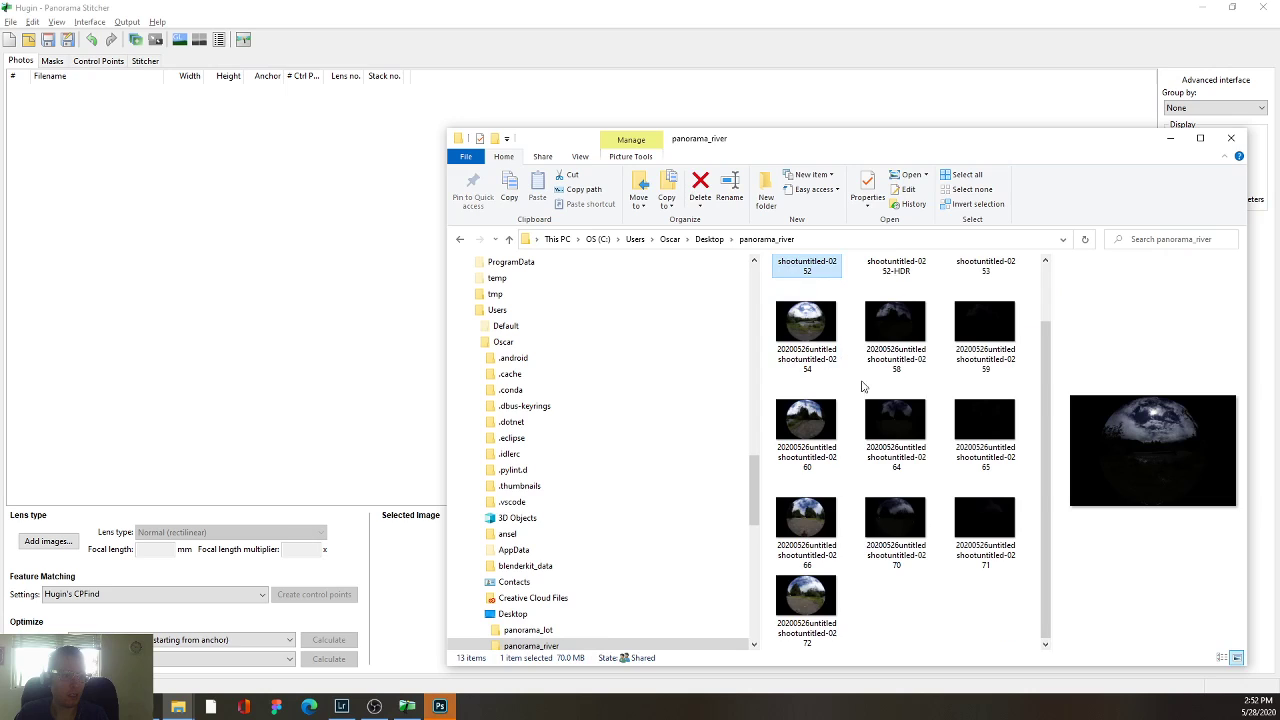
scroll(845, 490, up, 1)
scroll(842, 490, down, 1)
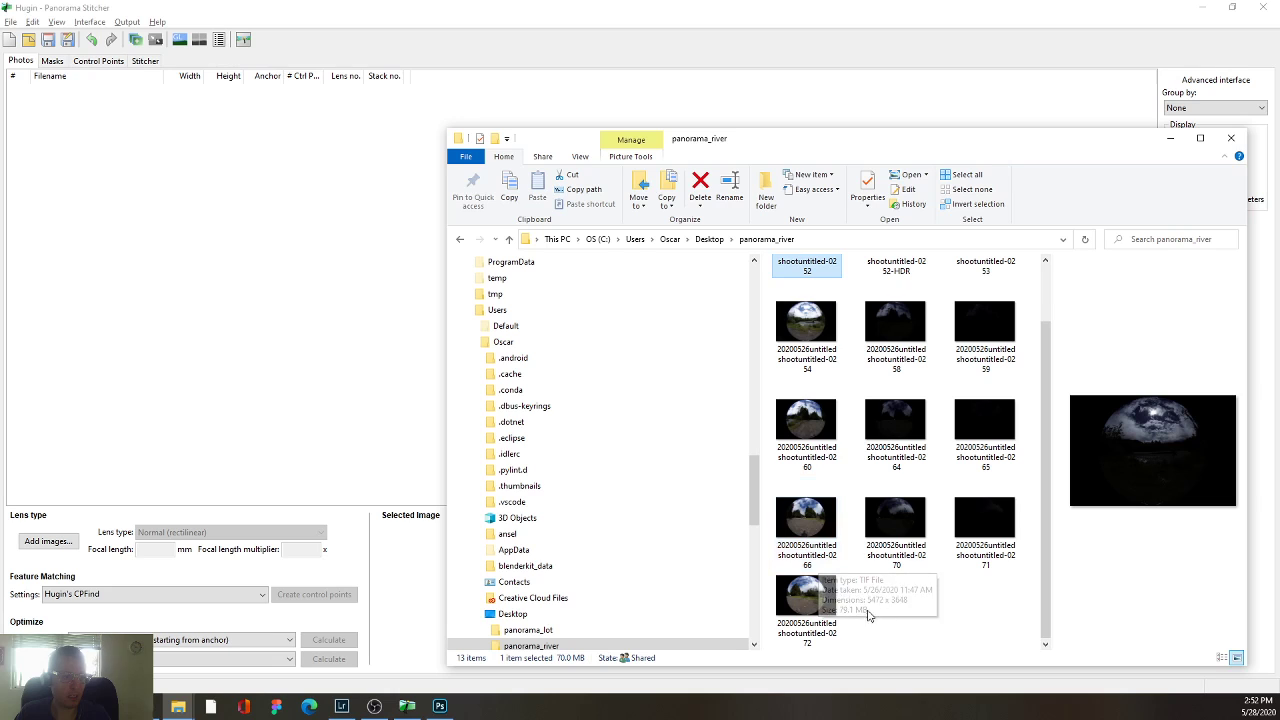
scroll(820, 570, up, 1)
click(852, 302)
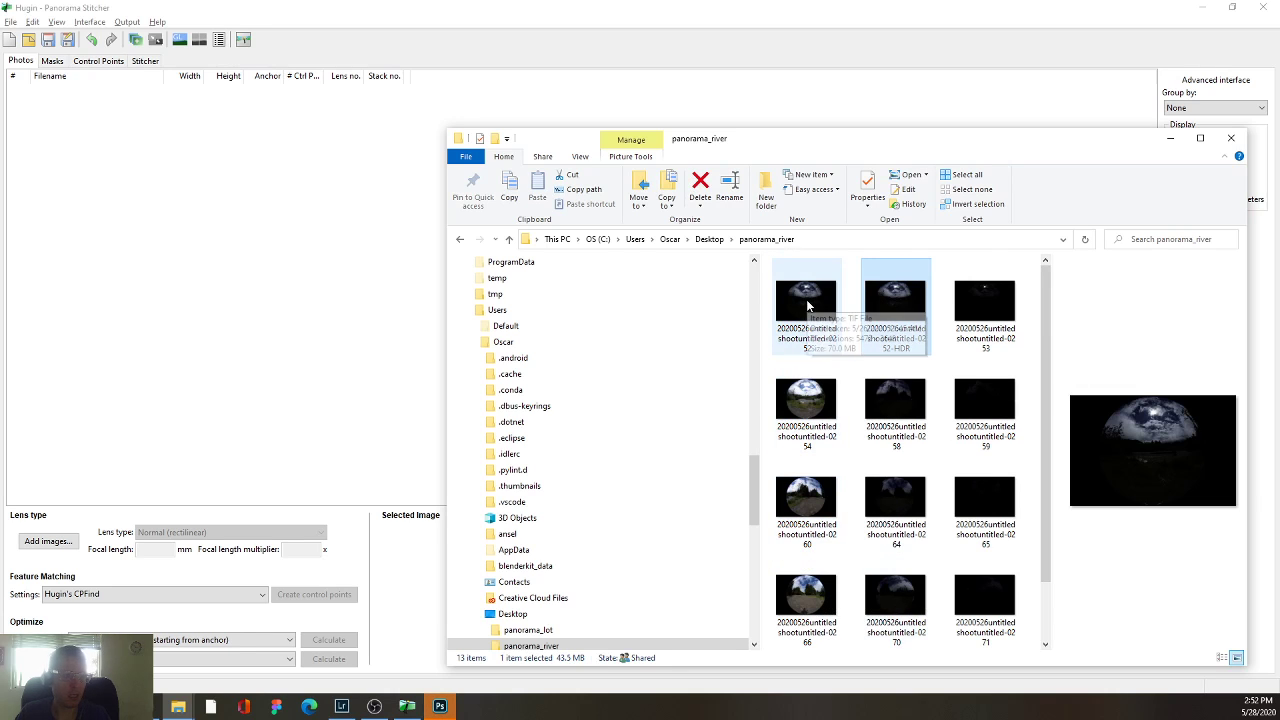
click(803, 300)
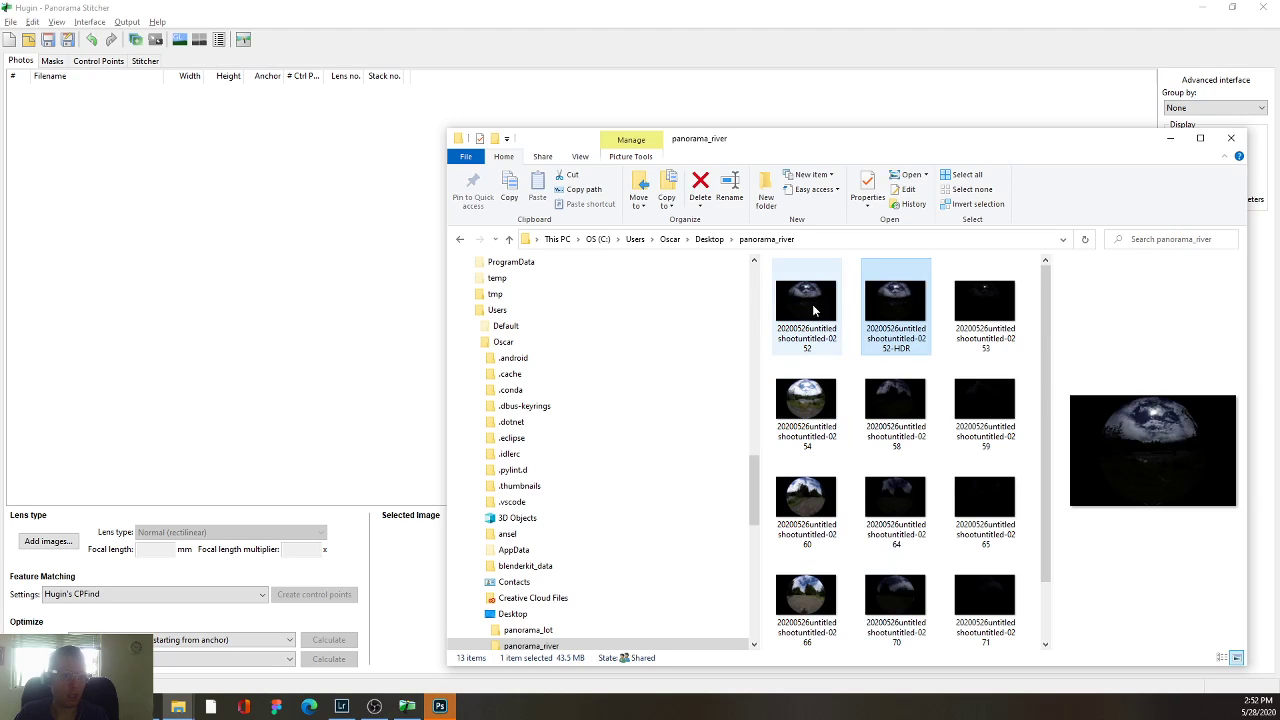
key(Delete)
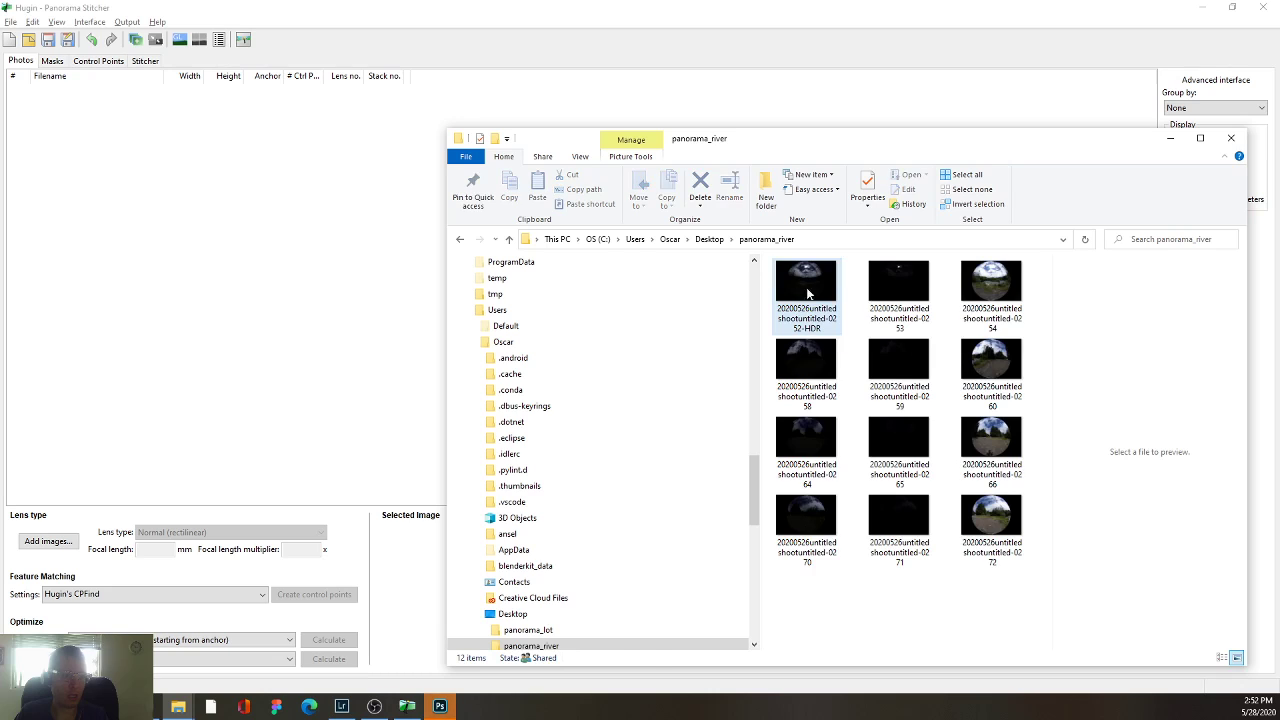
Load shots 0254, 0260, 0266 and 0272 into Hugin and check their lens settings.
key(ctrl+a)
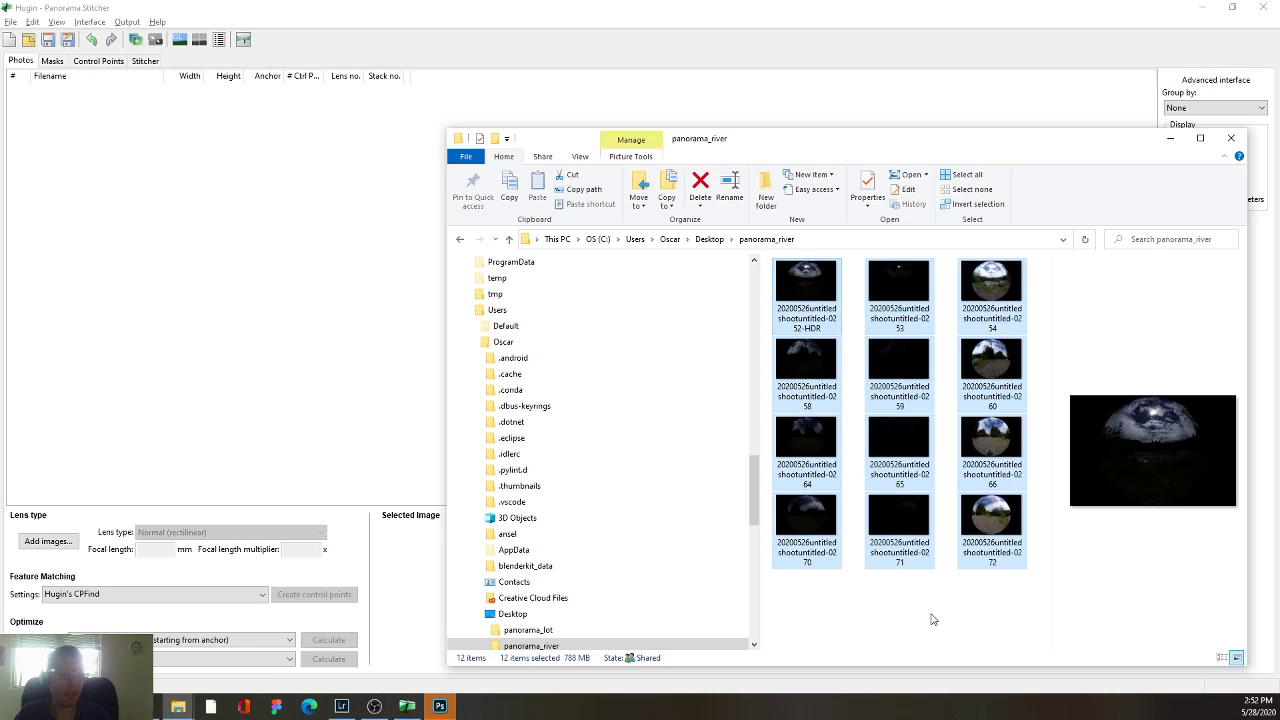
drag(931, 620, 995, 295)
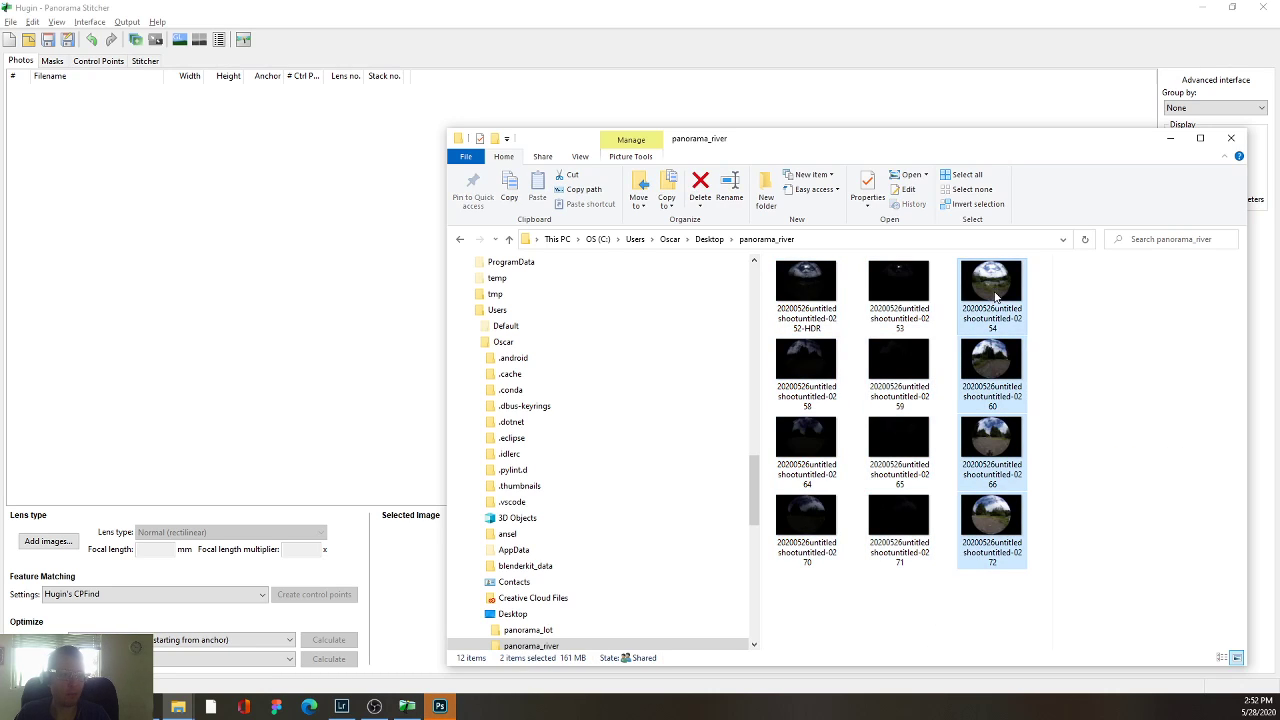
drag(995, 295, 390, 421)
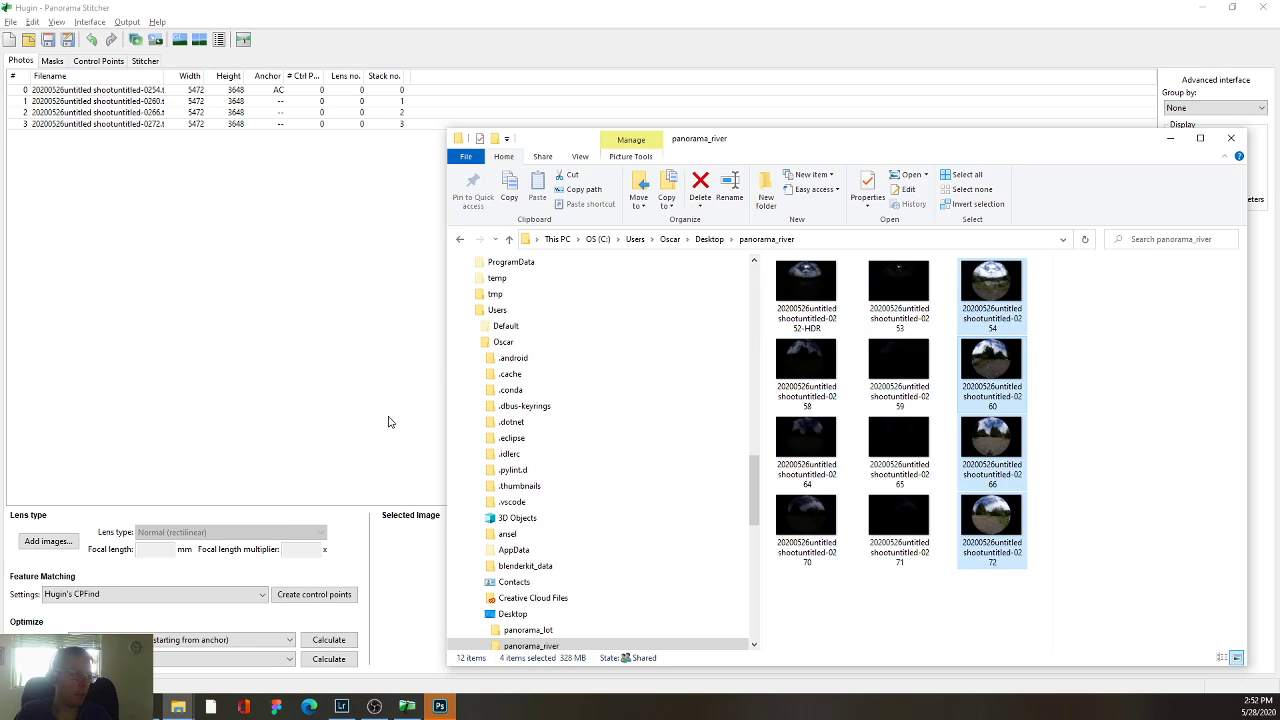
click(350, 357)
click(170, 124)
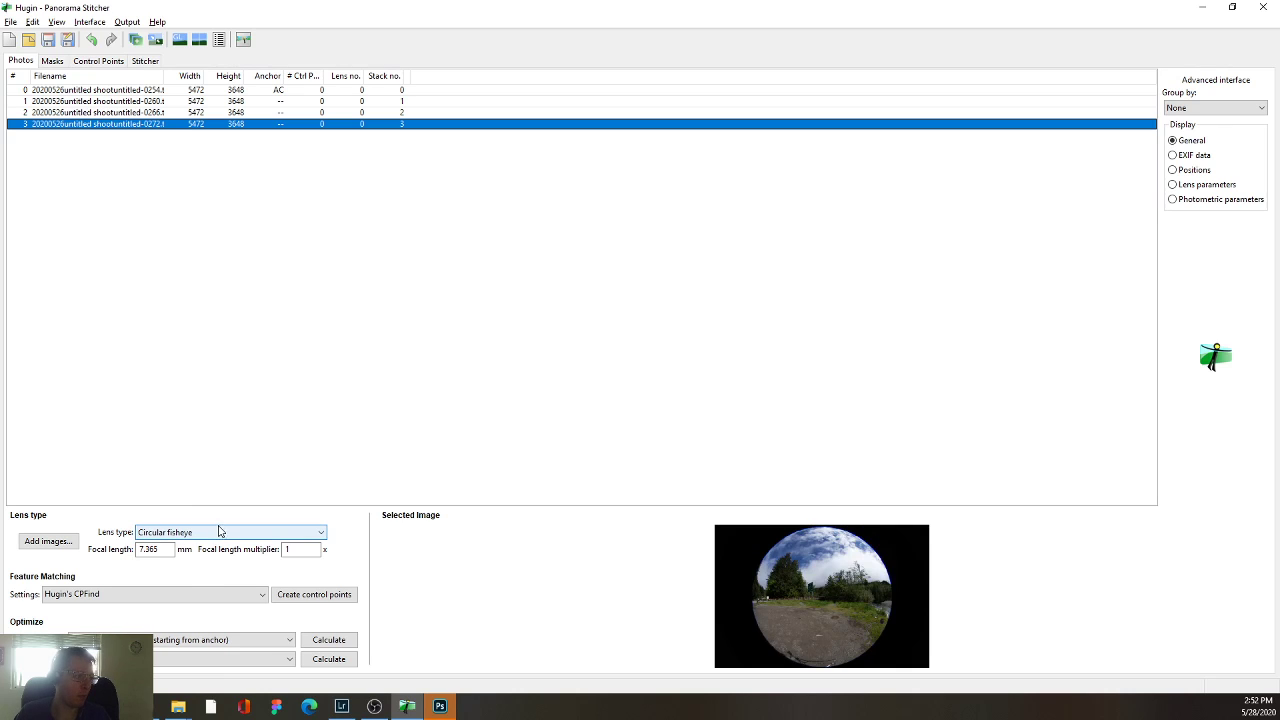
Switch over to Photoshop briefly, then return to Hugin.
click(440, 706)
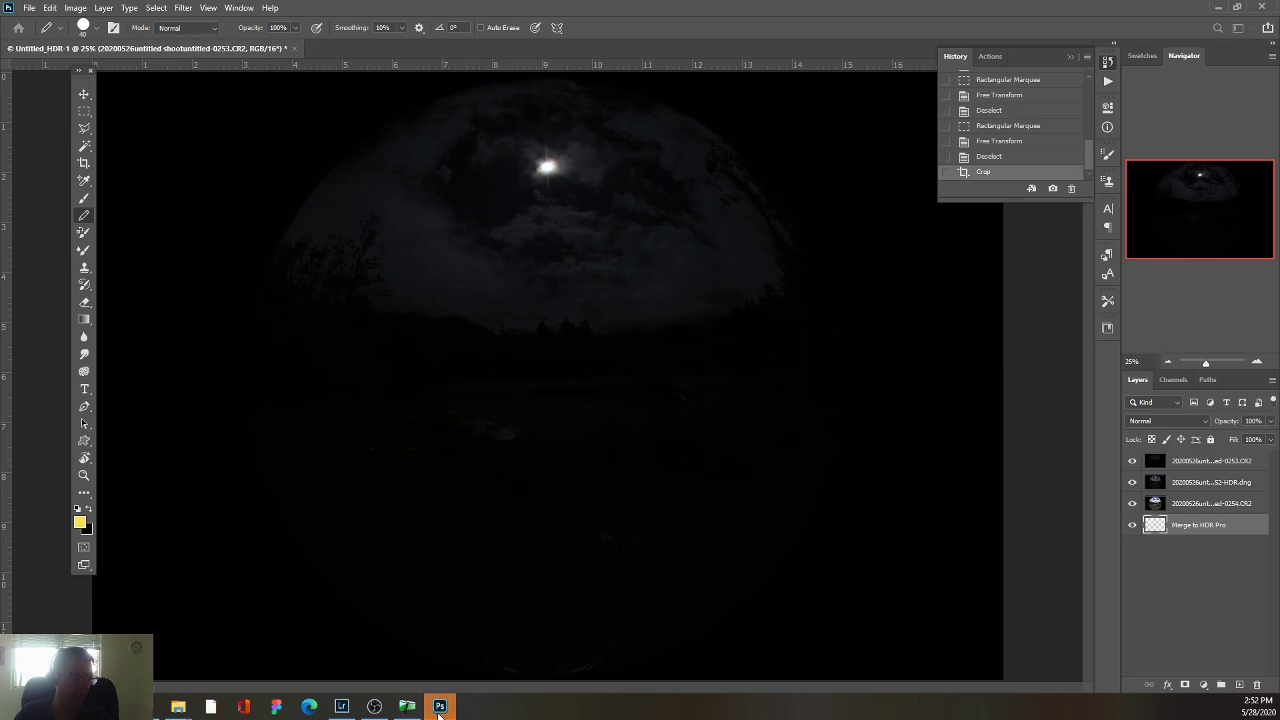
click(440, 706)
click(440, 706)
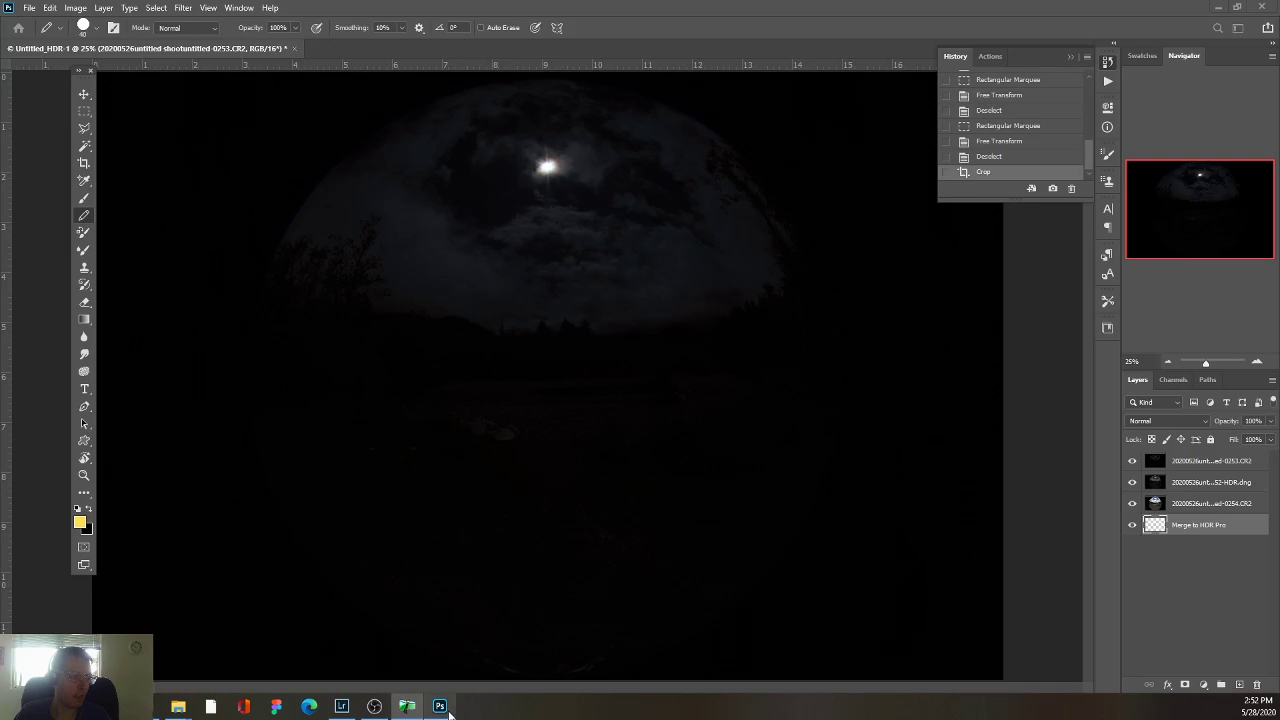
key(alt+Tab)
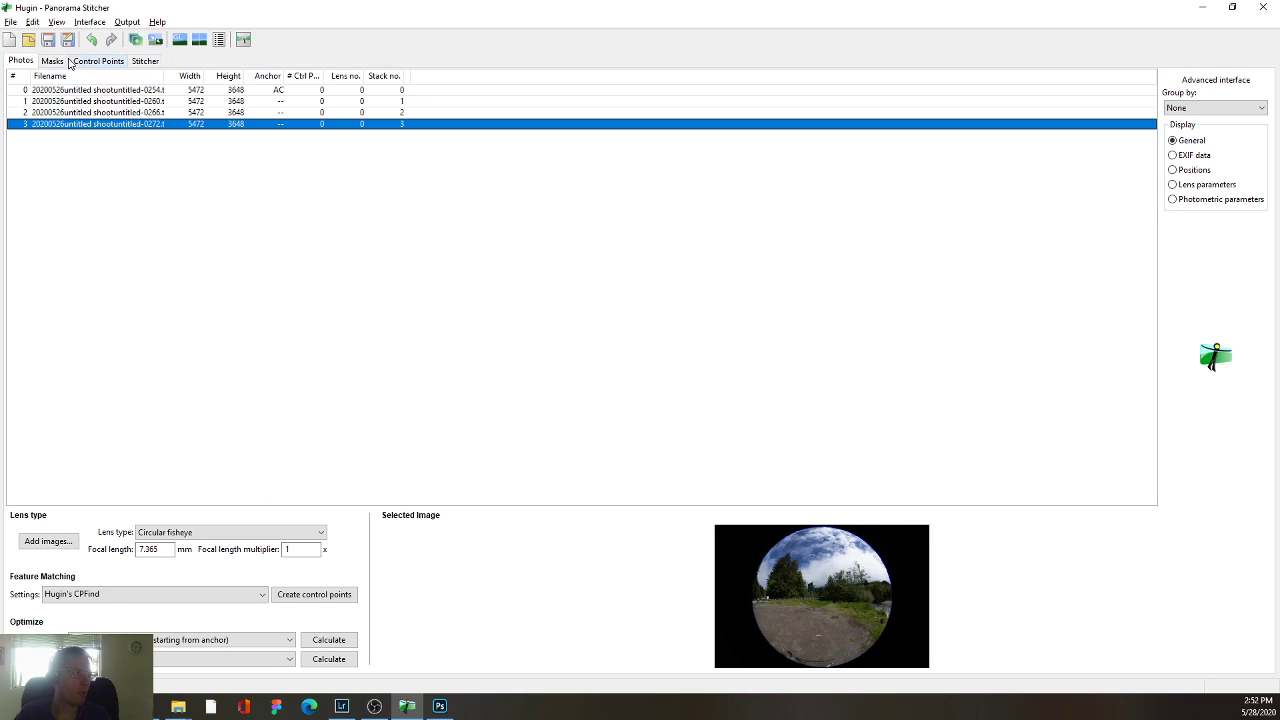
Widen the Masks-tab crop around the fisheye circle to Left 1052, Right 4420, Top 123, Bottom 3525.
click(60, 63)
click(75, 96)
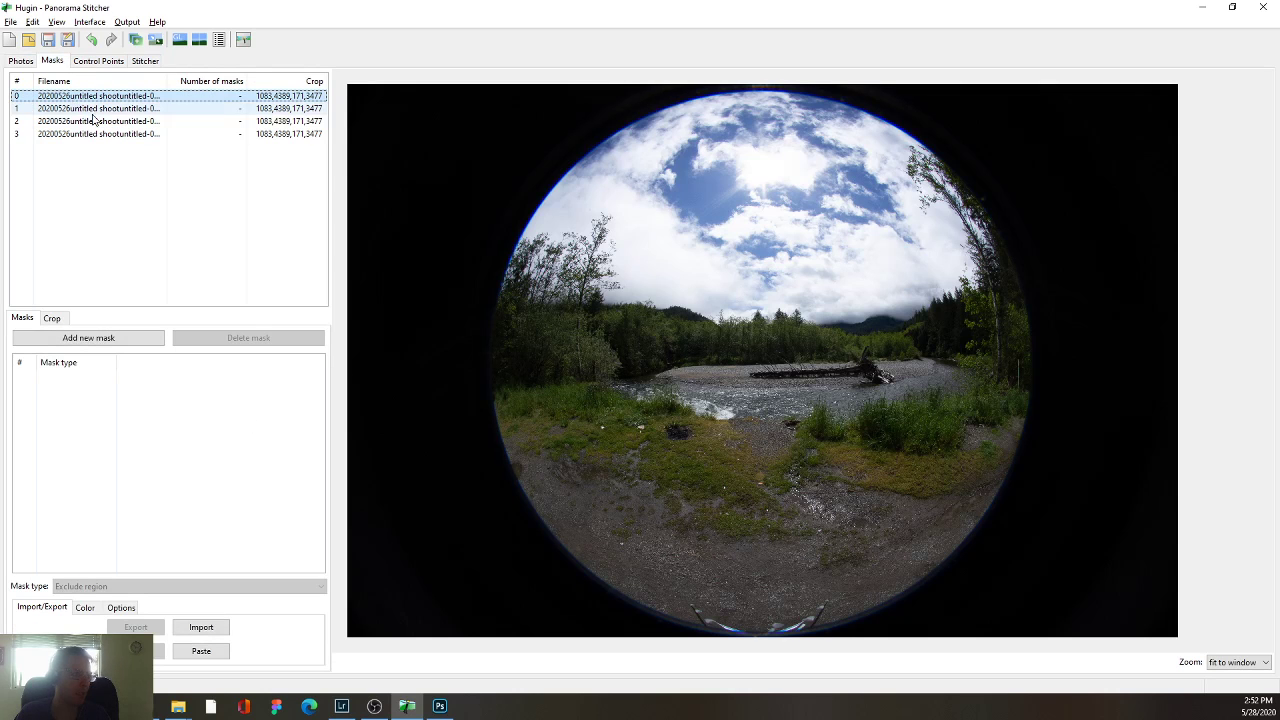
click(64, 320)
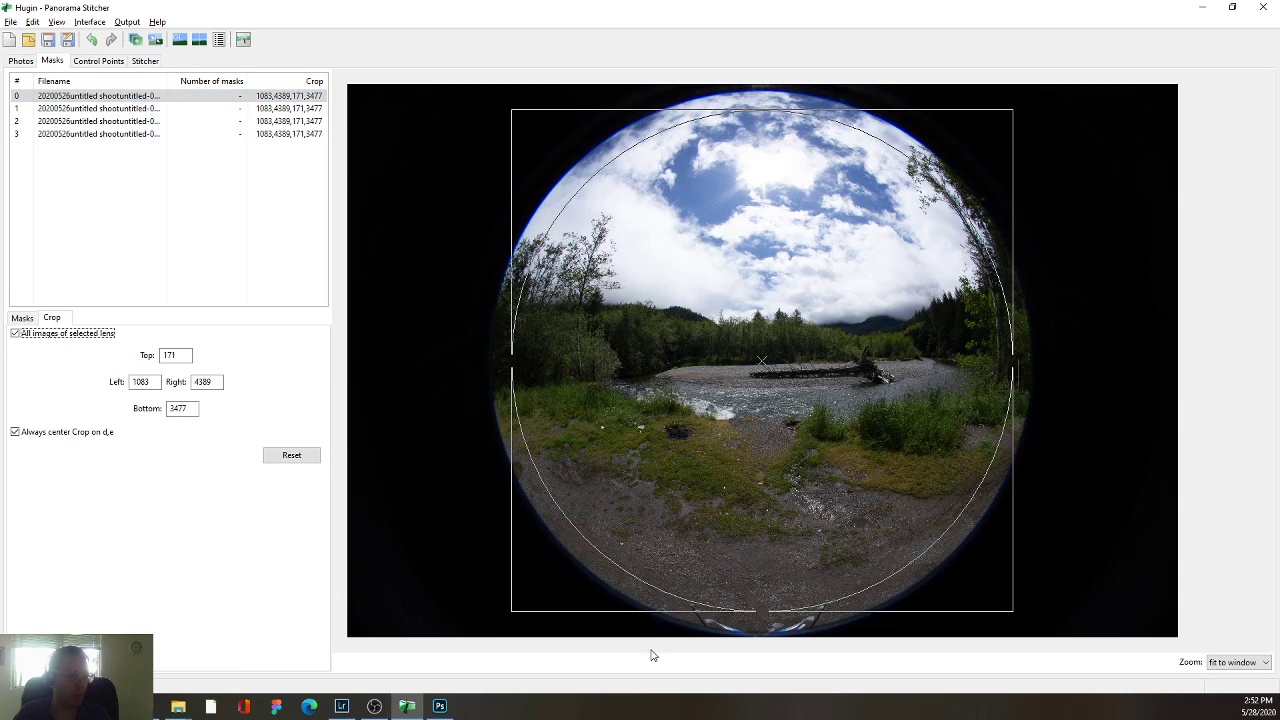
drag(654, 612, 649, 620)
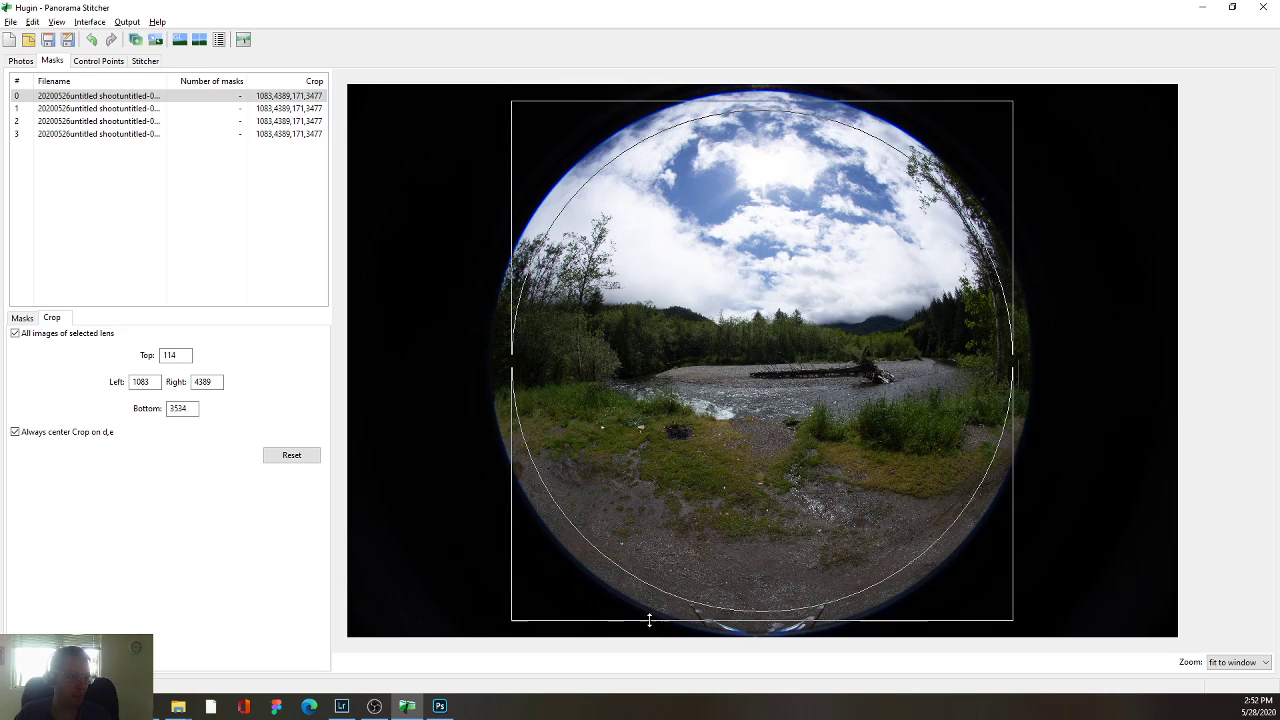
drag(514, 549, 509, 545)
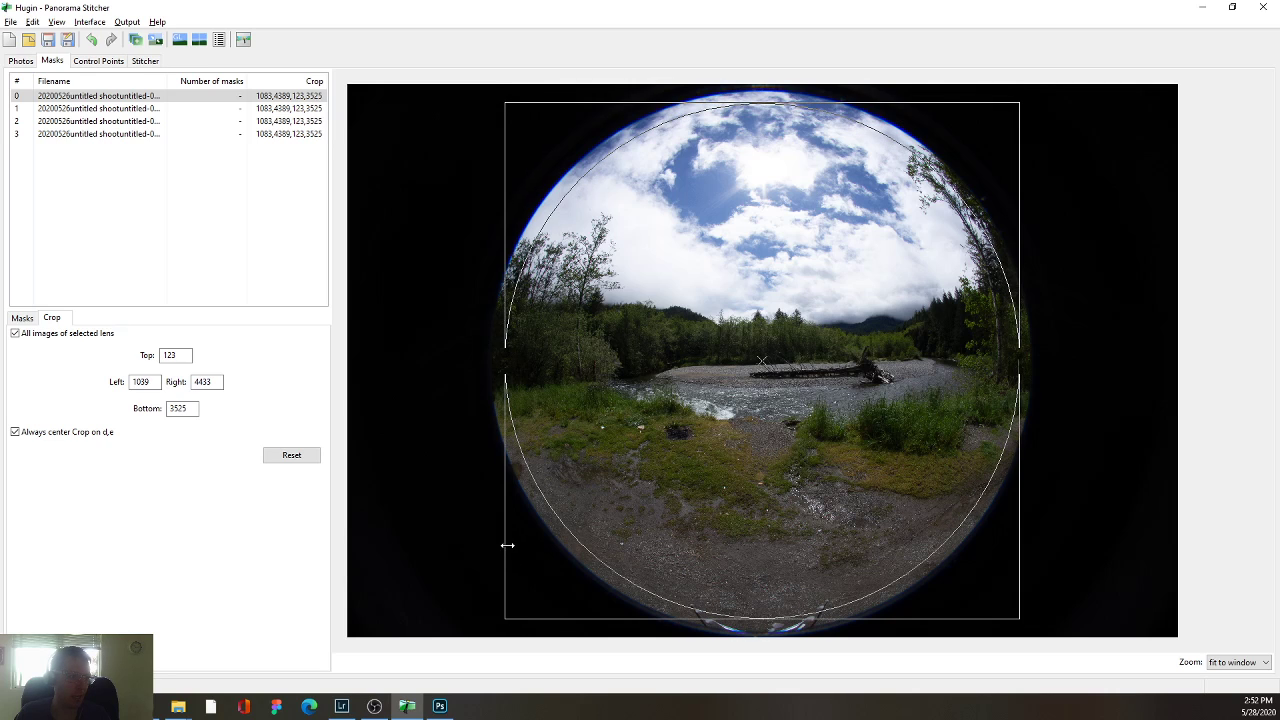
click(33, 61)
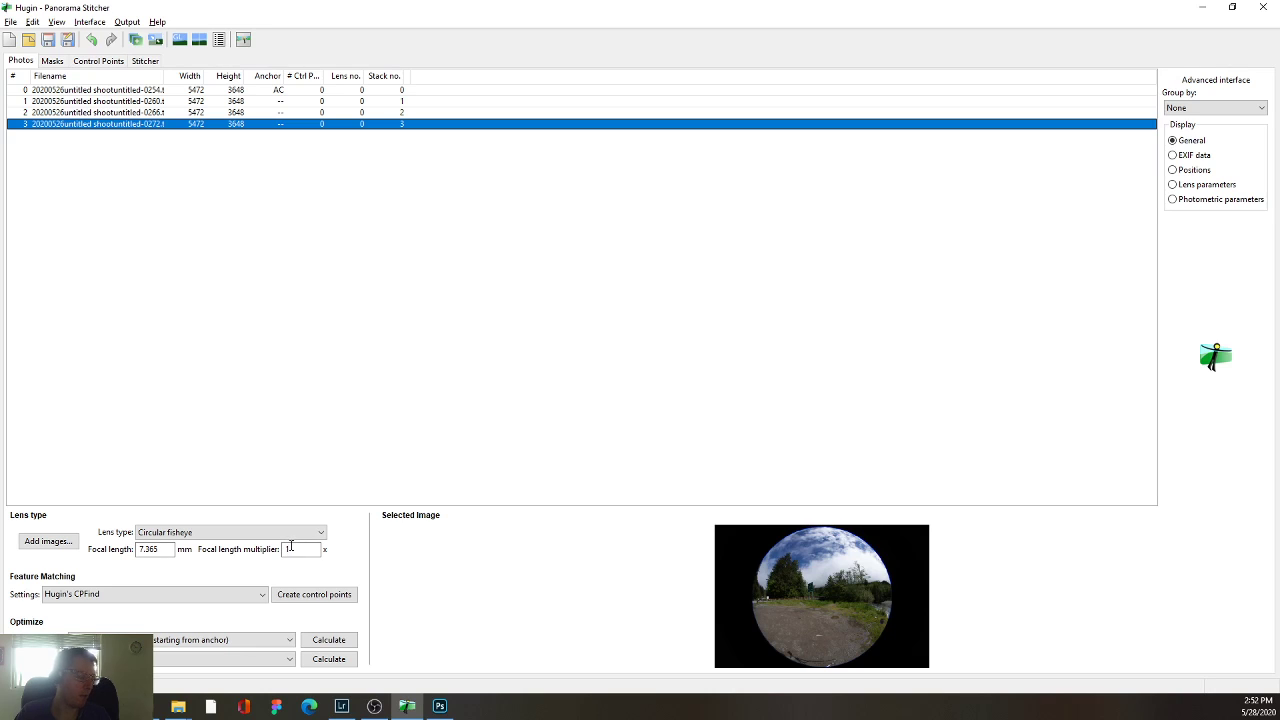
click(141, 65)
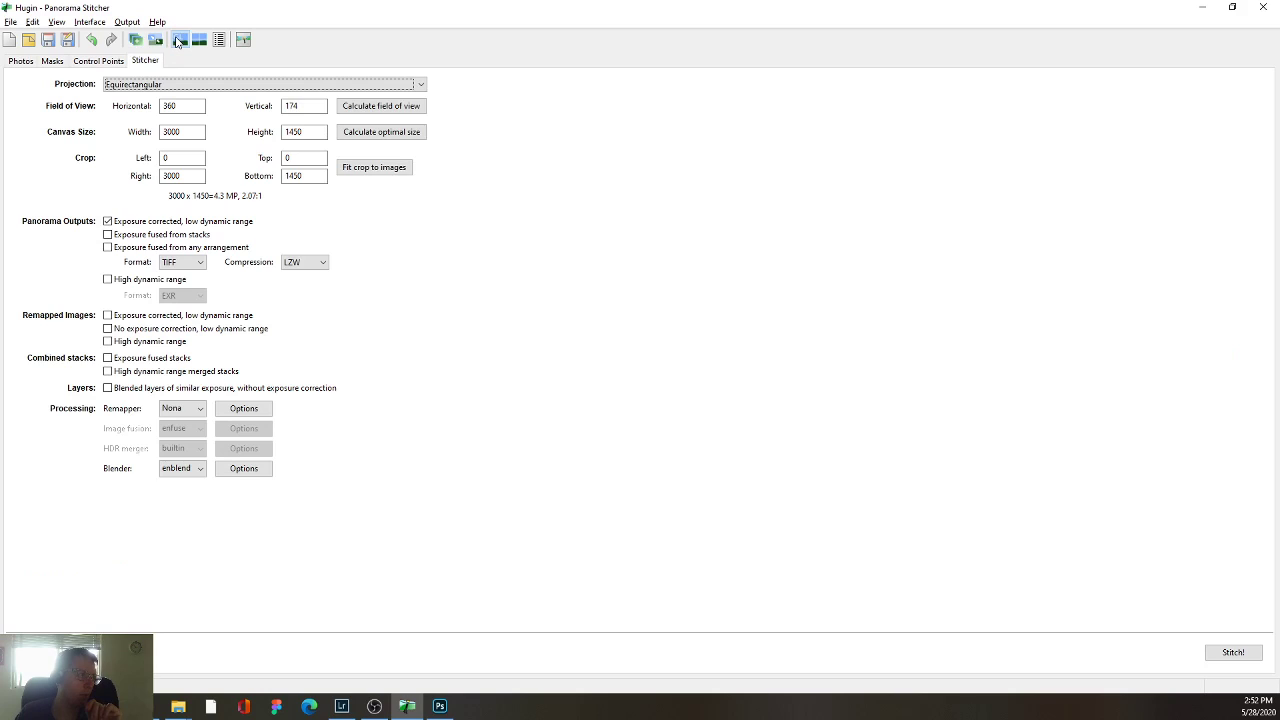
click(177, 41)
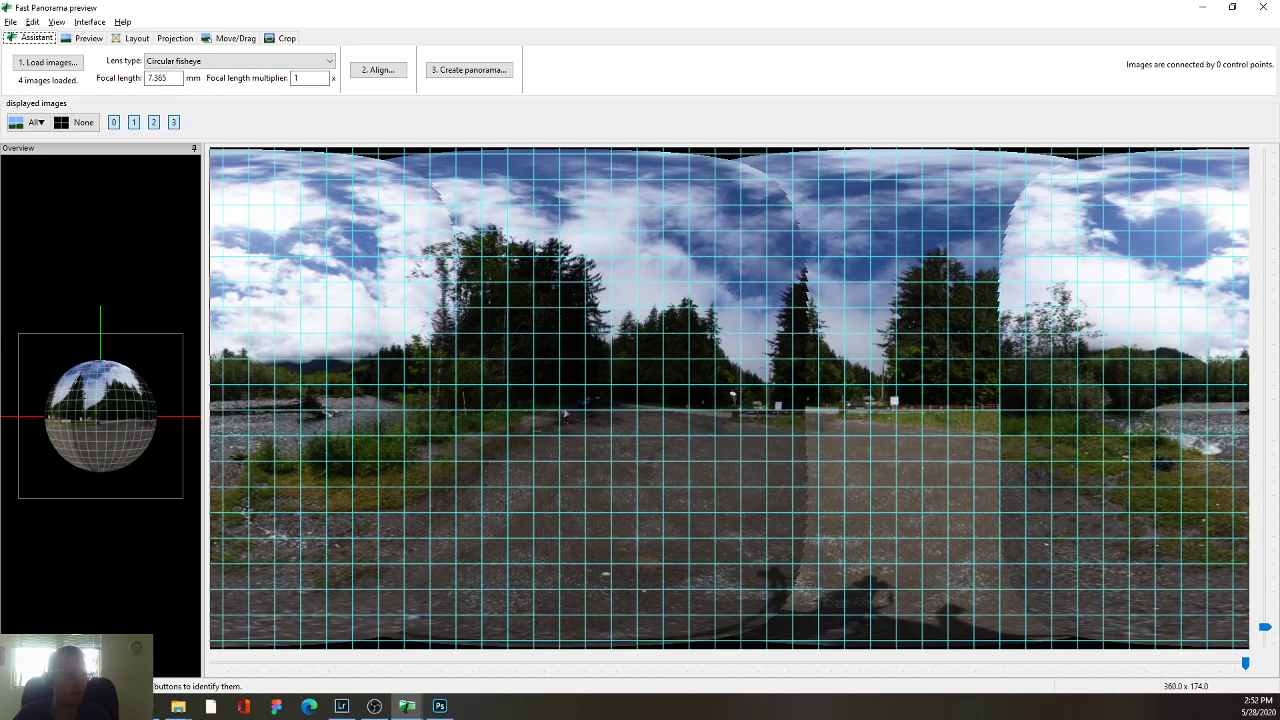
click(1262, 7)
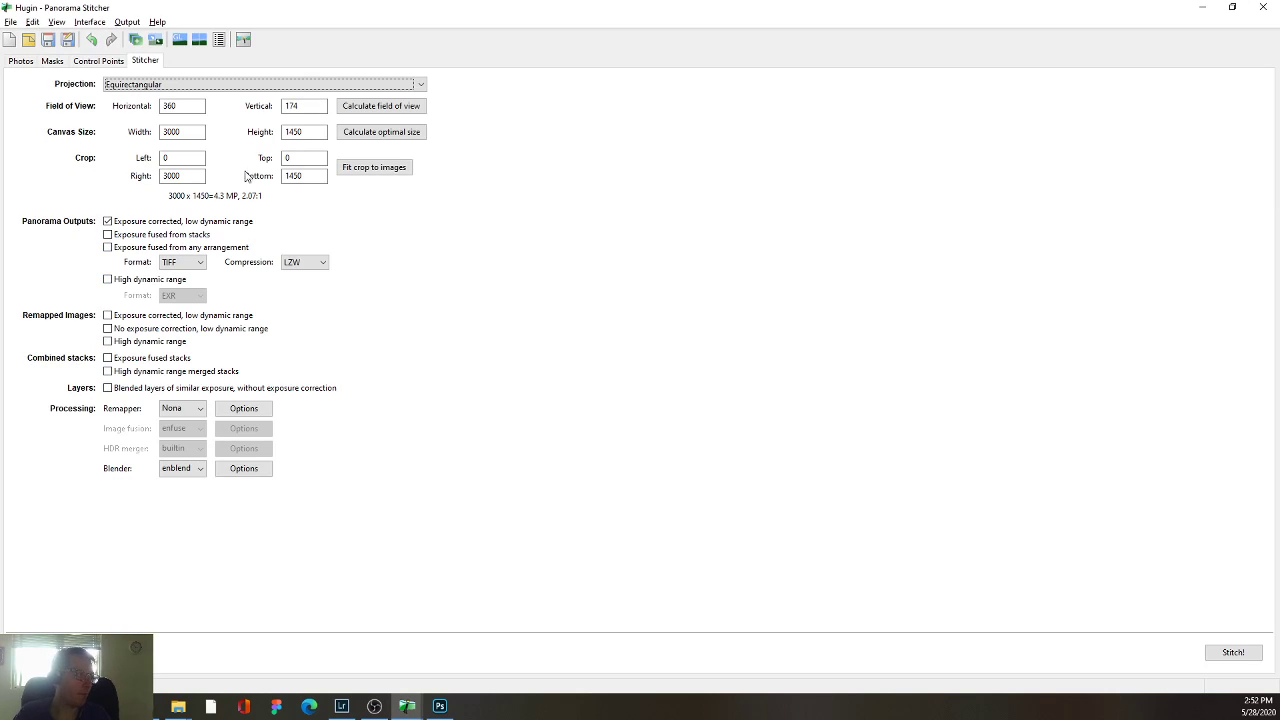
click(12, 61)
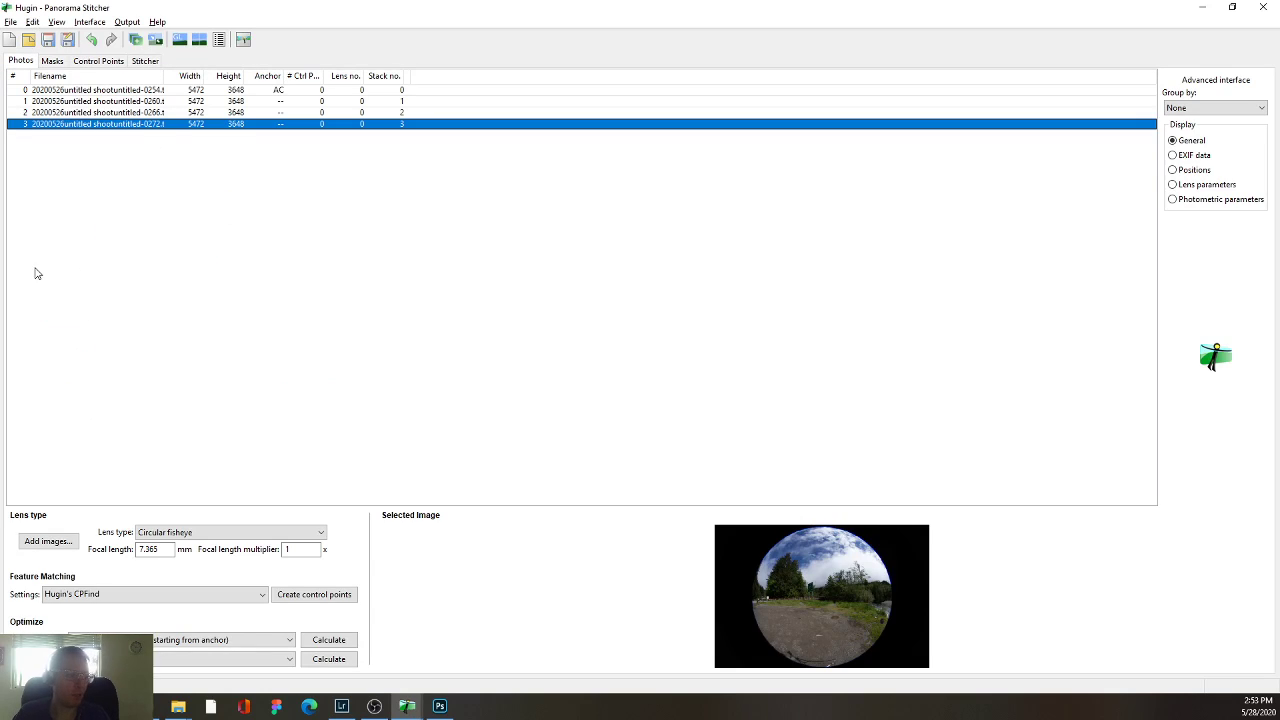
Start automatic alignment of the four images from the Fast Panorama preview, then move to Photoshop.
click(188, 44)
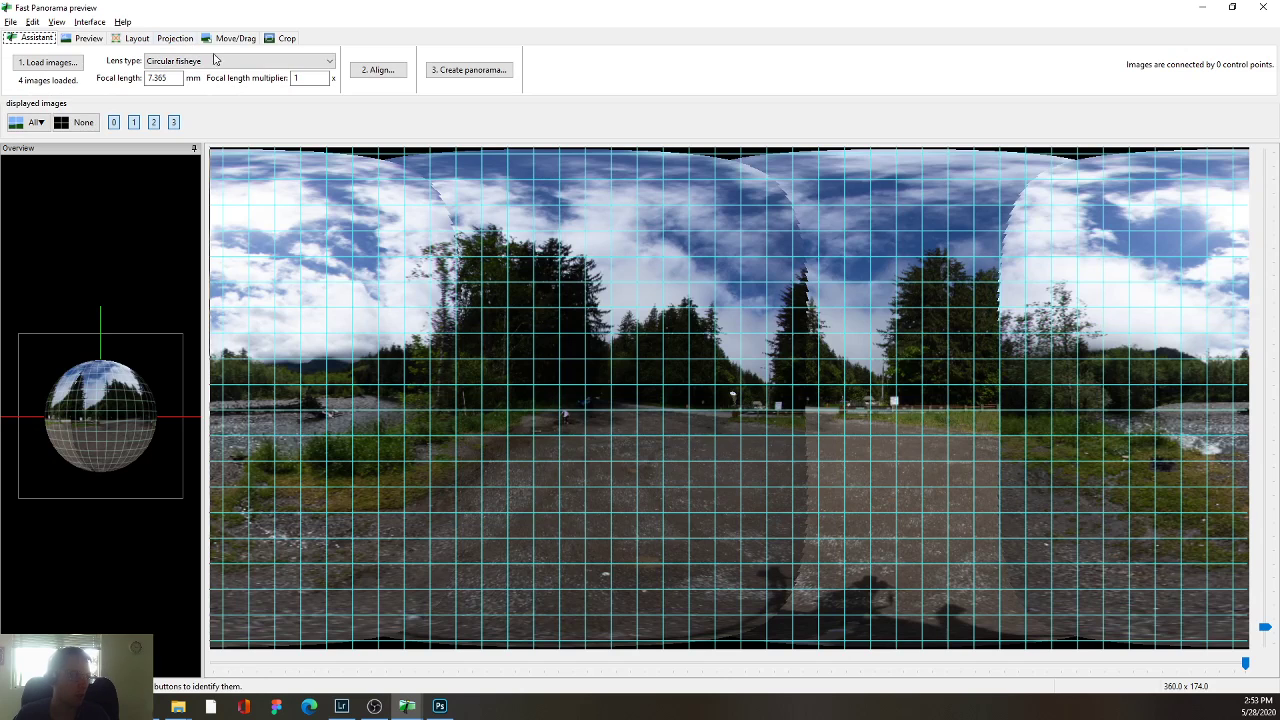
click(386, 70)
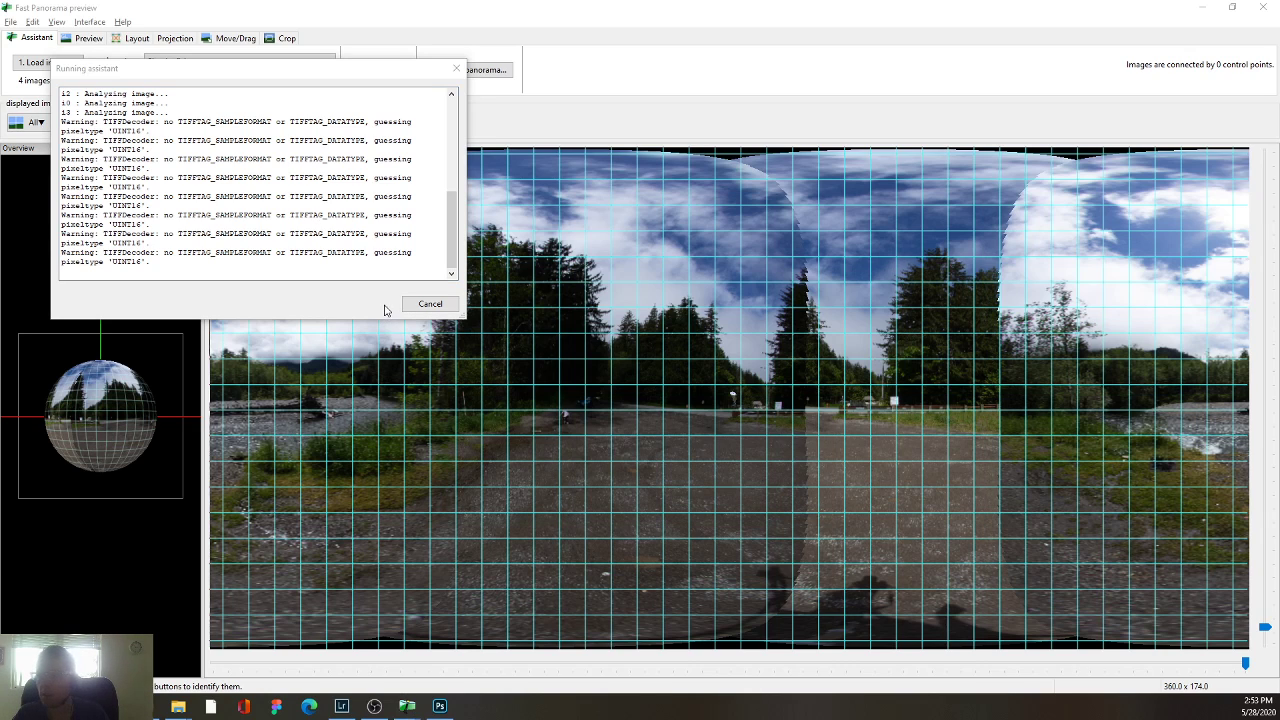
key(alt+Tab)
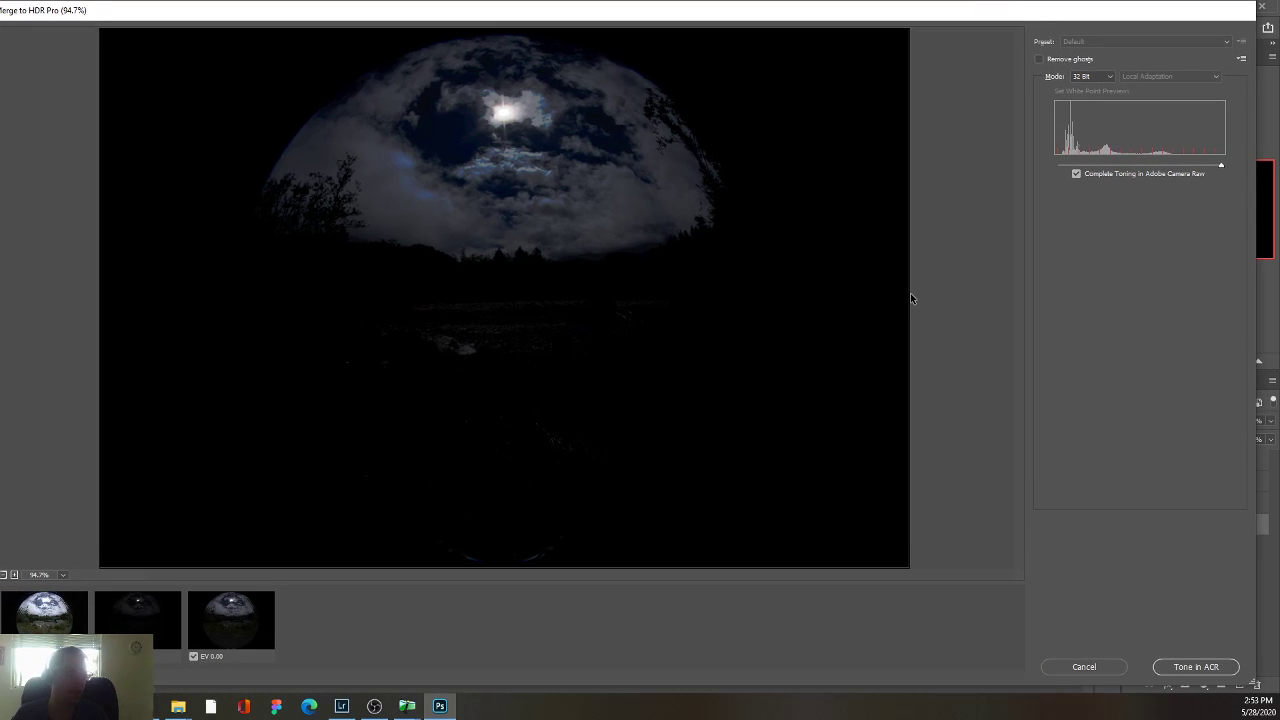
Try the HDR merge in 8 Bit, 32 Bit and 16 Bit modes.
click(1094, 77)
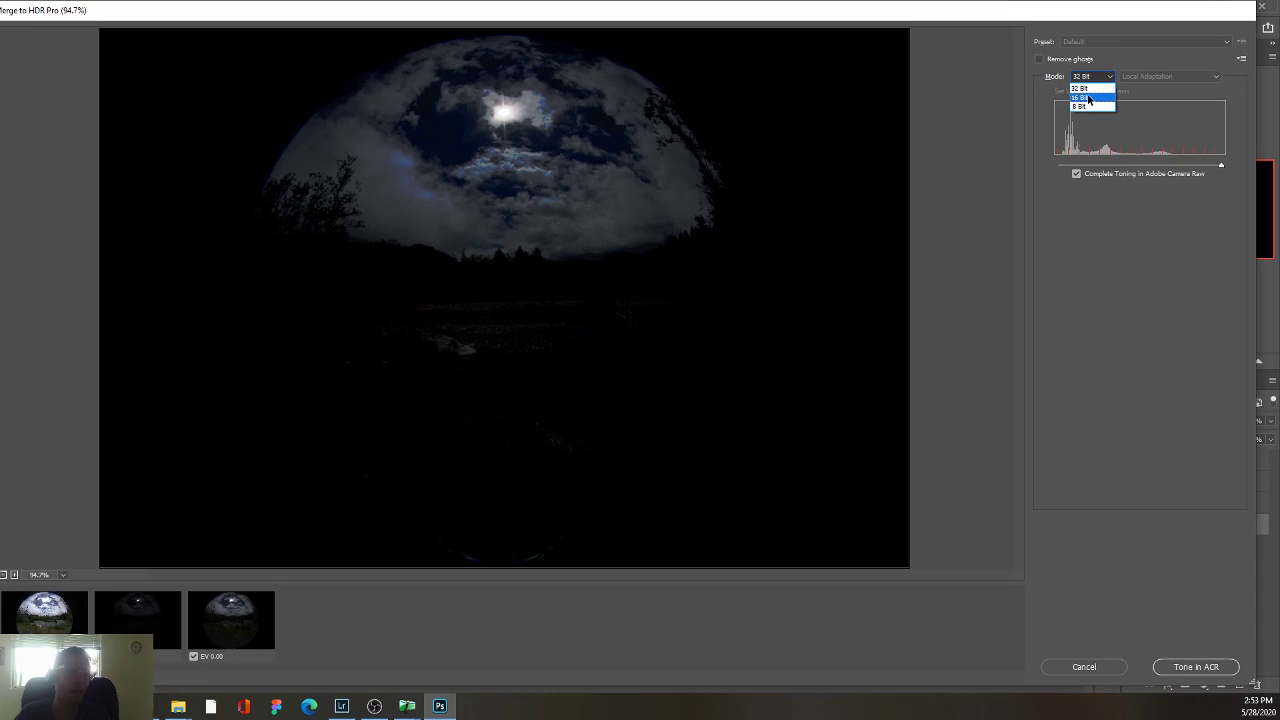
click(1082, 106)
click(1094, 78)
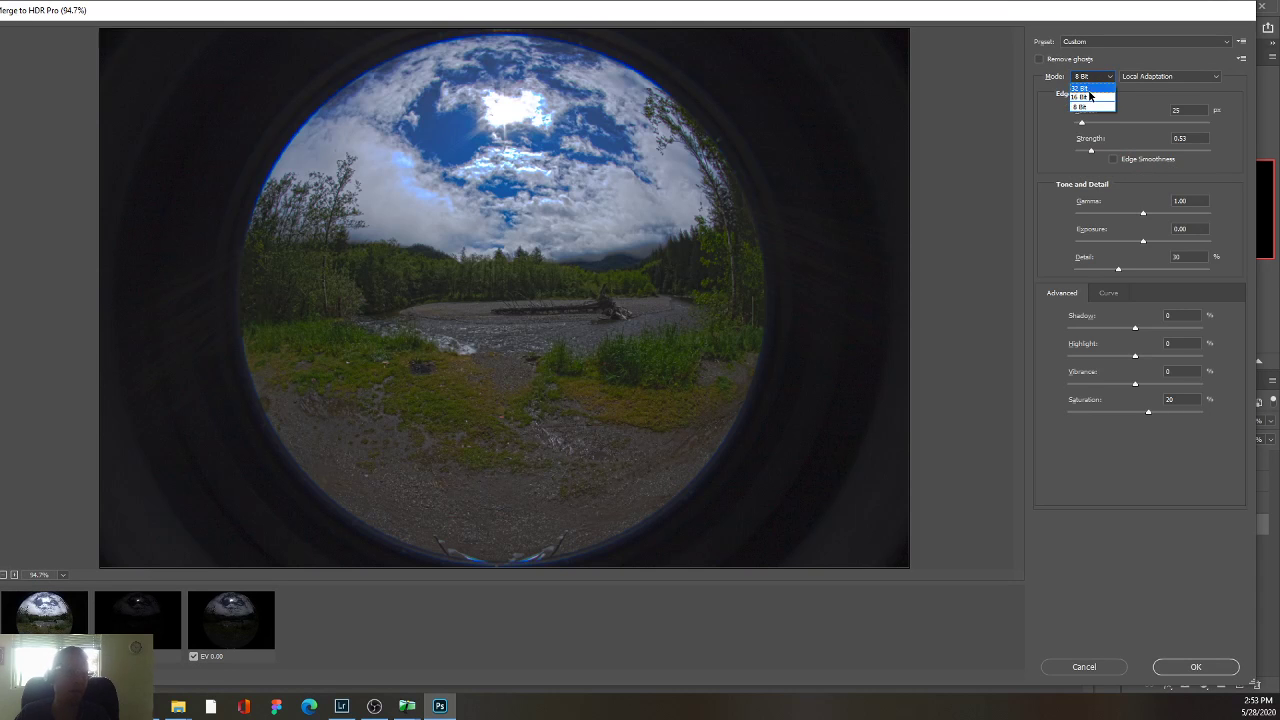
click(1082, 88)
click(1086, 97)
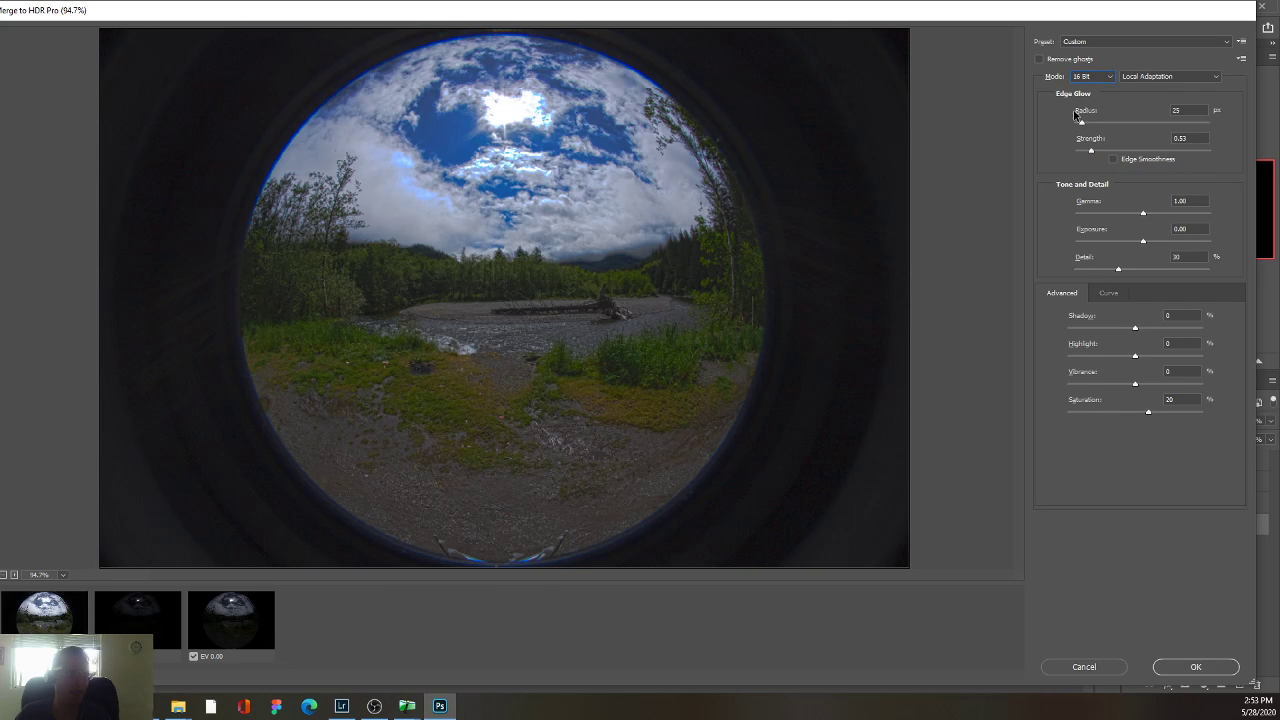
Preview the Monochromatic Artistic, Monochromatic and More Saturated toning presets.
click(1146, 77)
click(1142, 46)
click(1112, 91)
click(1113, 44)
click(1133, 118)
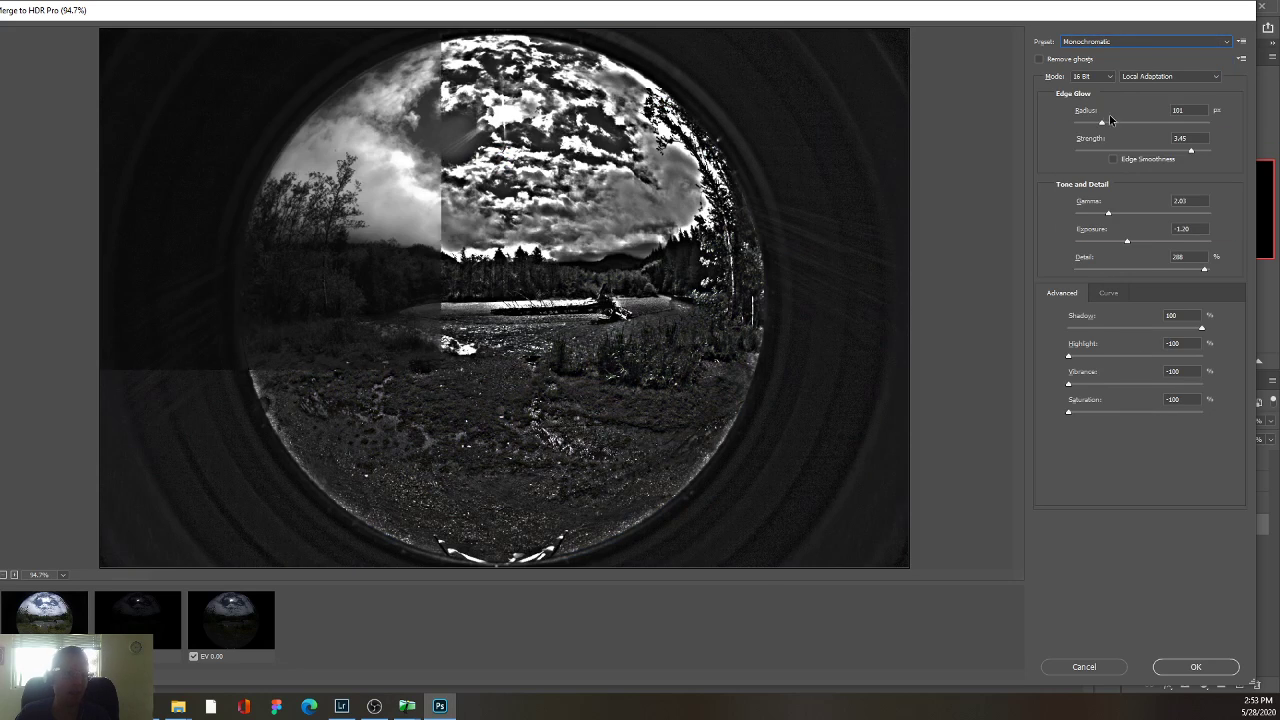
click(1136, 42)
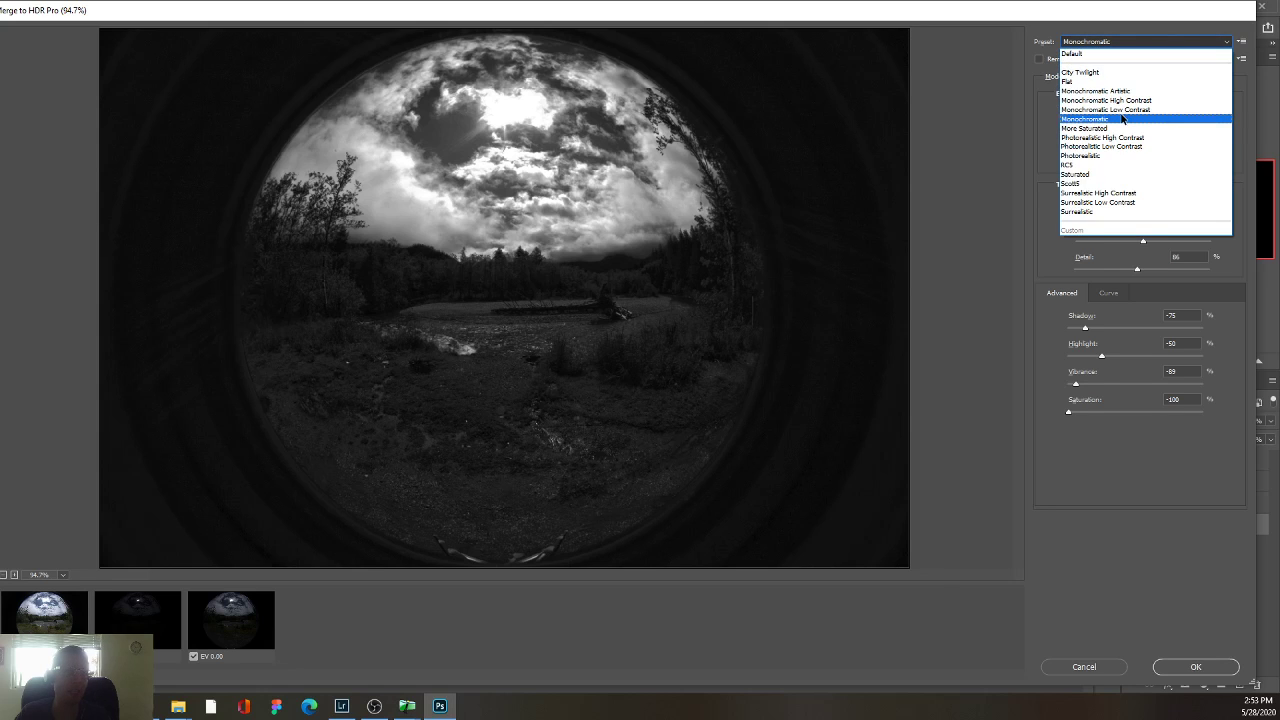
click(1116, 128)
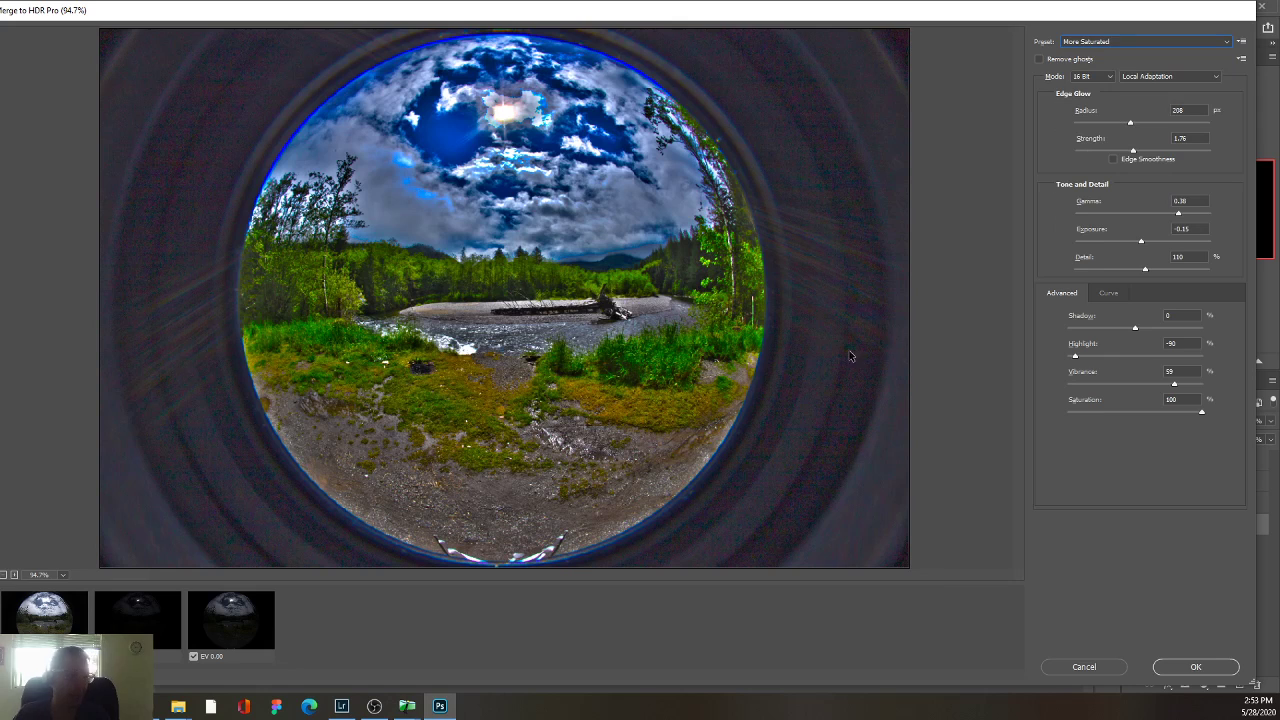
Try Saturated and Surrealistic Low Contrast, reset to Default, and set the merge to 32 Bit.
click(1113, 44)
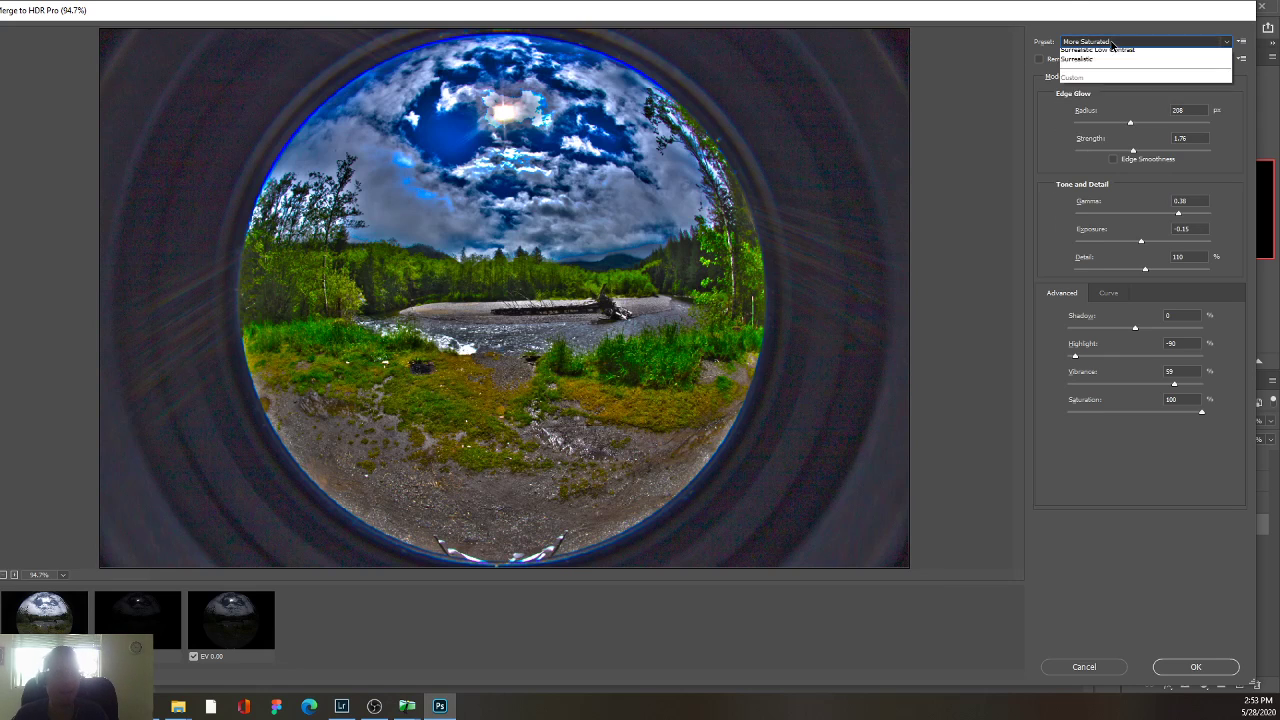
click(1097, 176)
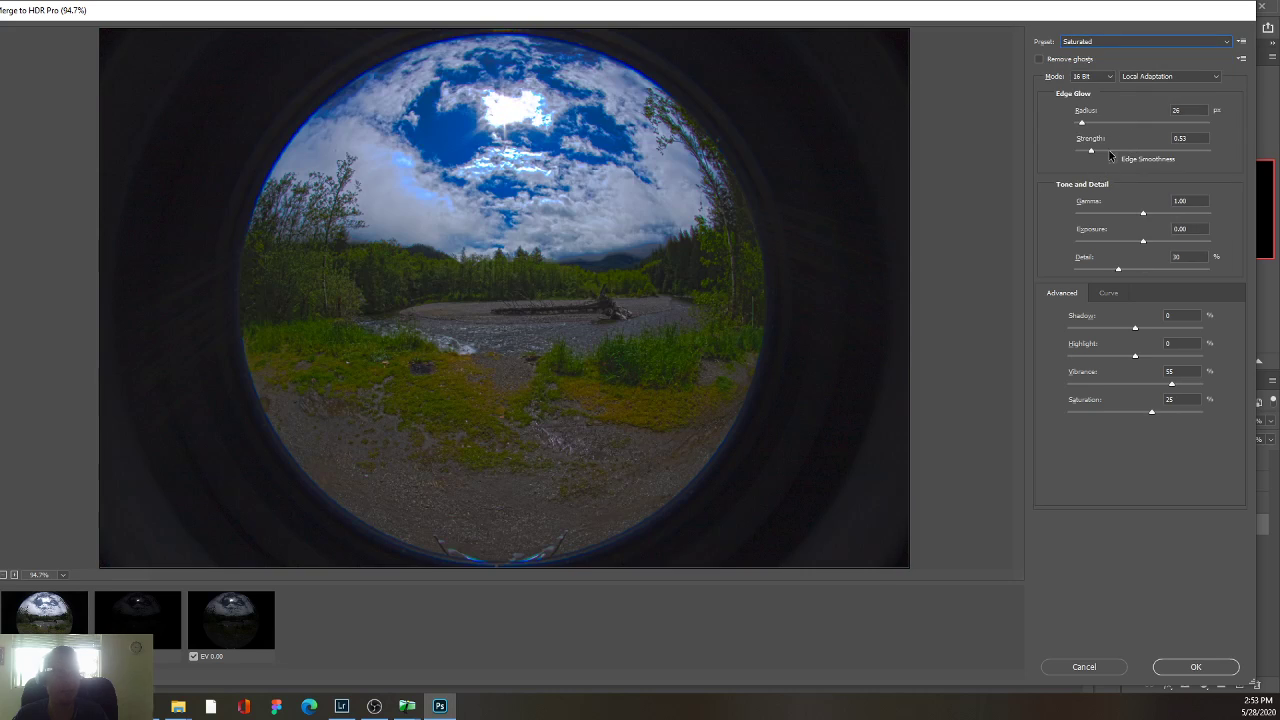
click(1133, 41)
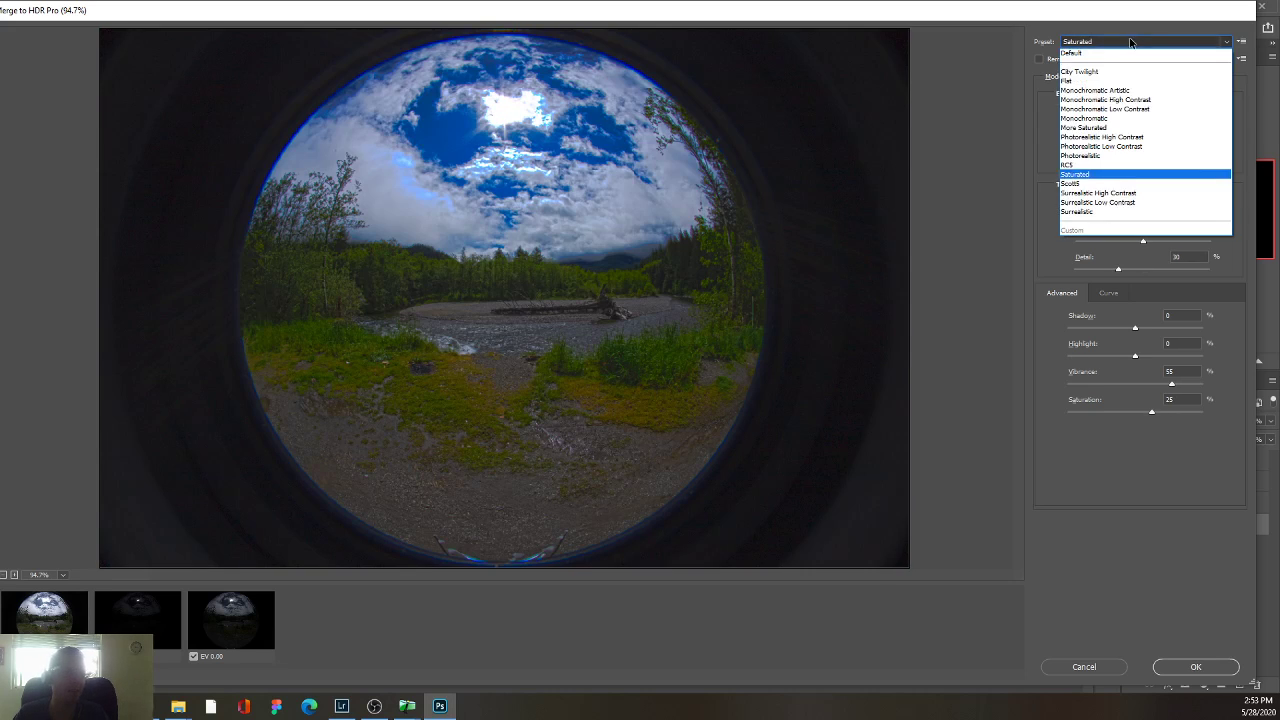
click(1102, 203)
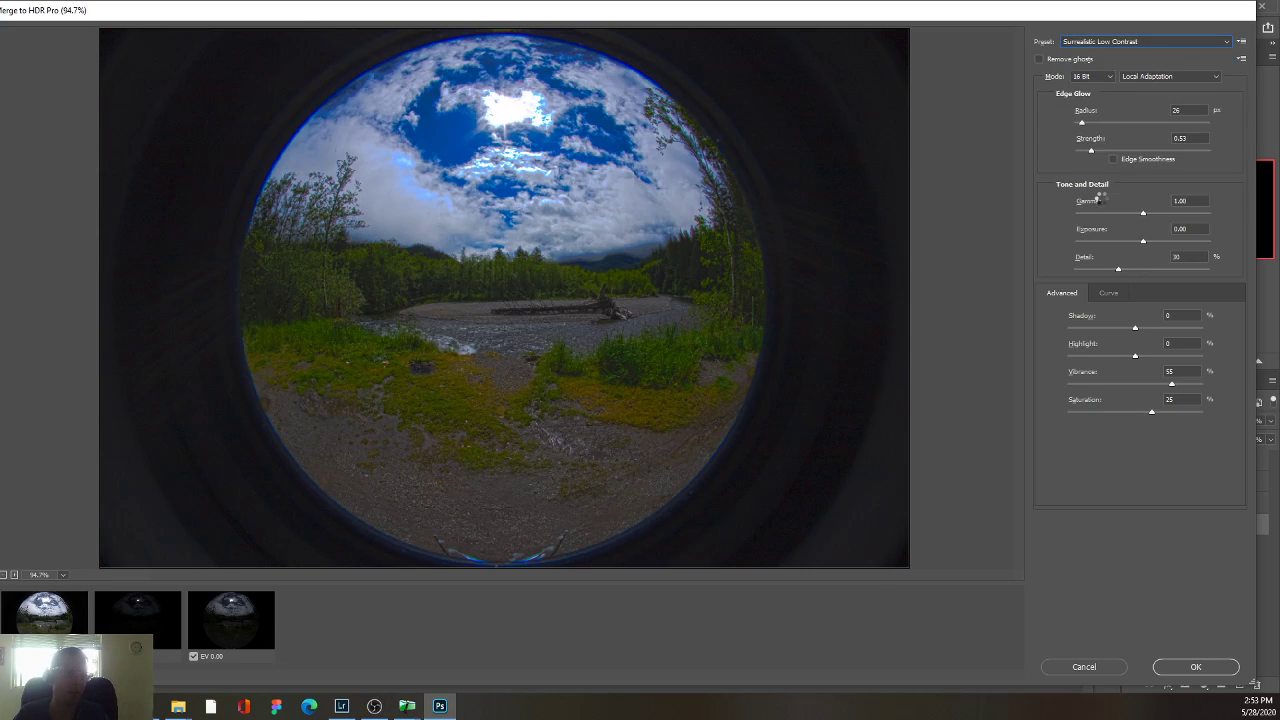
click(1104, 41)
click(1078, 54)
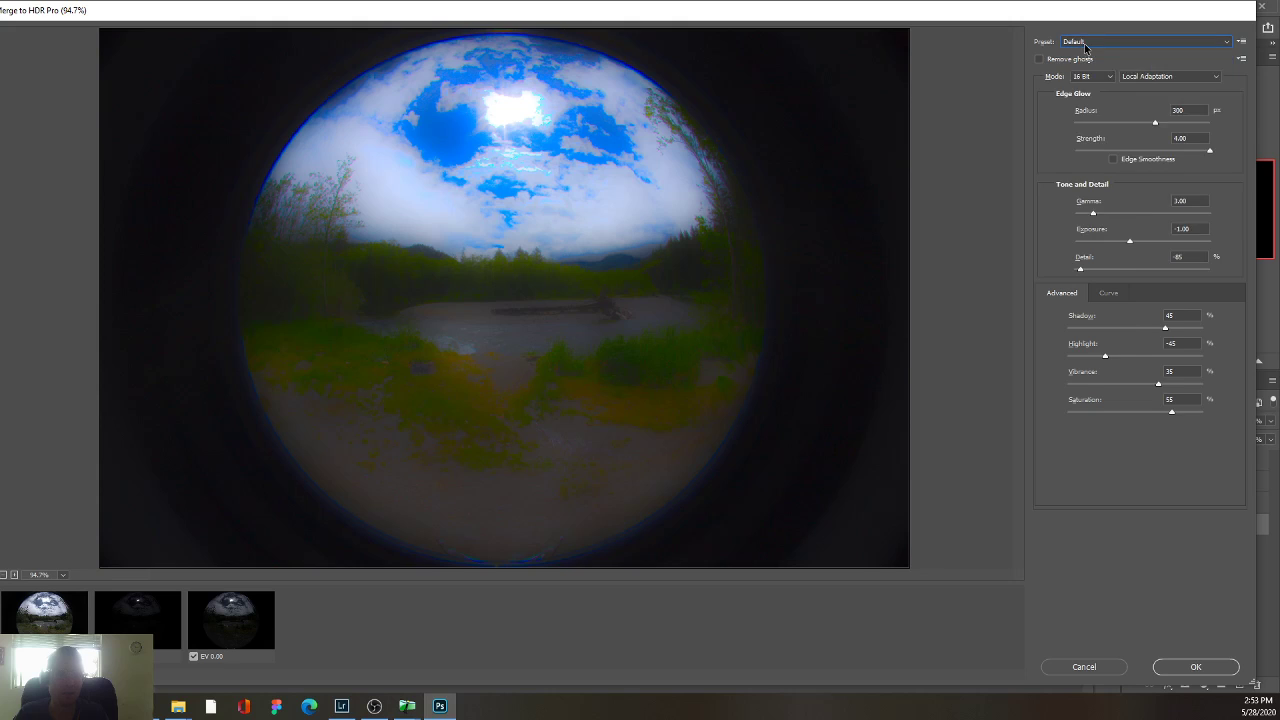
click(1090, 76)
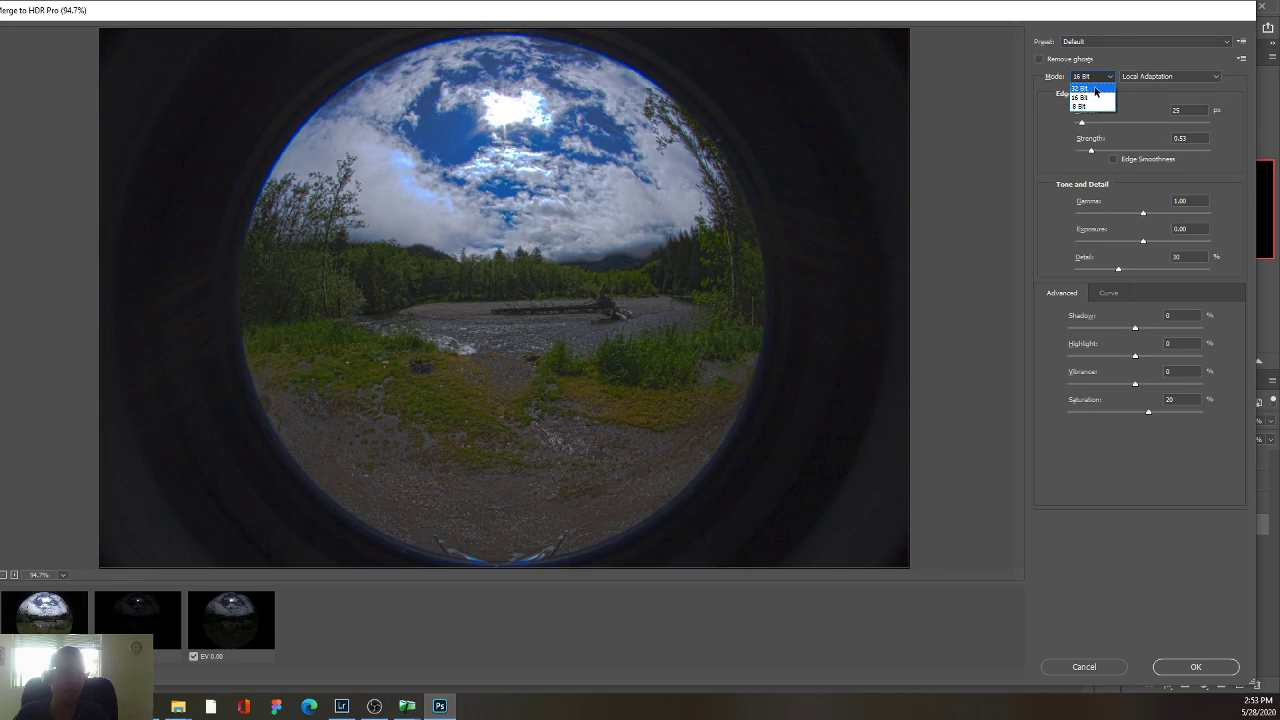
click(1095, 89)
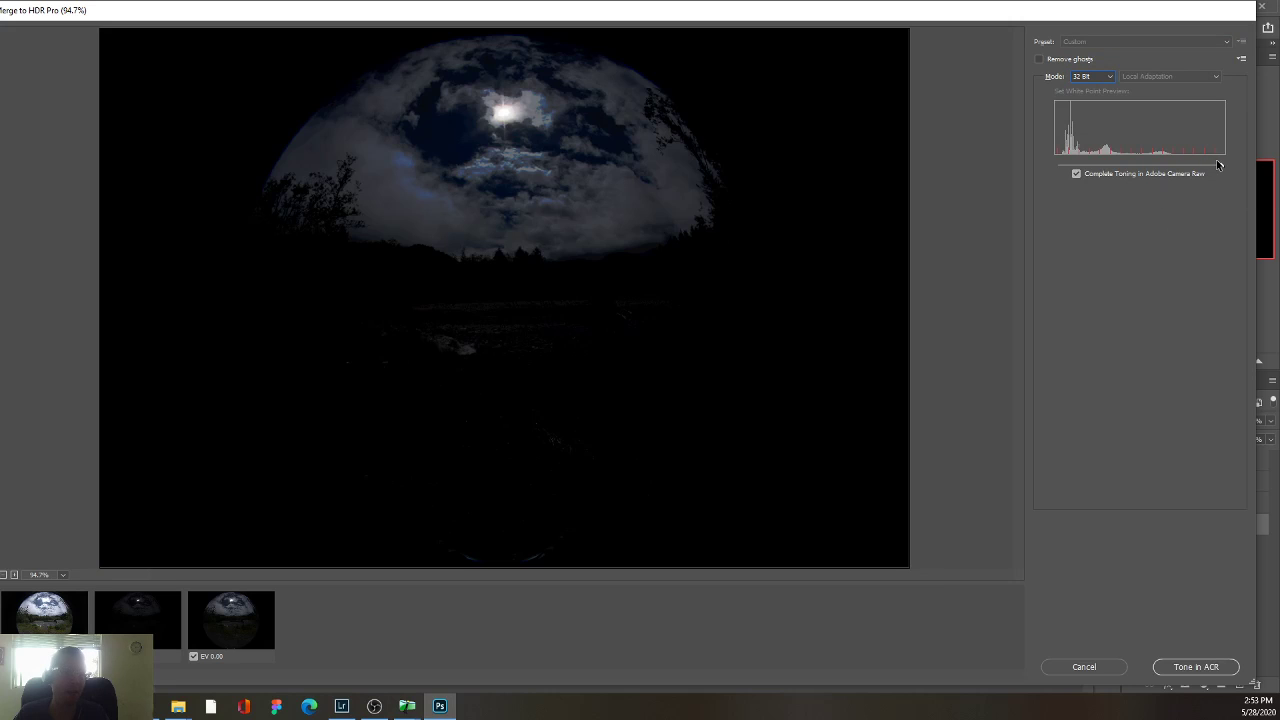
Turn off Complete Toning, tune the white point for a normal-looking fisheye scene, and accept the HDR merge.
click(1077, 174)
mouse_move(1128, 168)
mouse_down()
mouse_move(1180, 166)
mouse_move(1148, 171)
mouse_up()
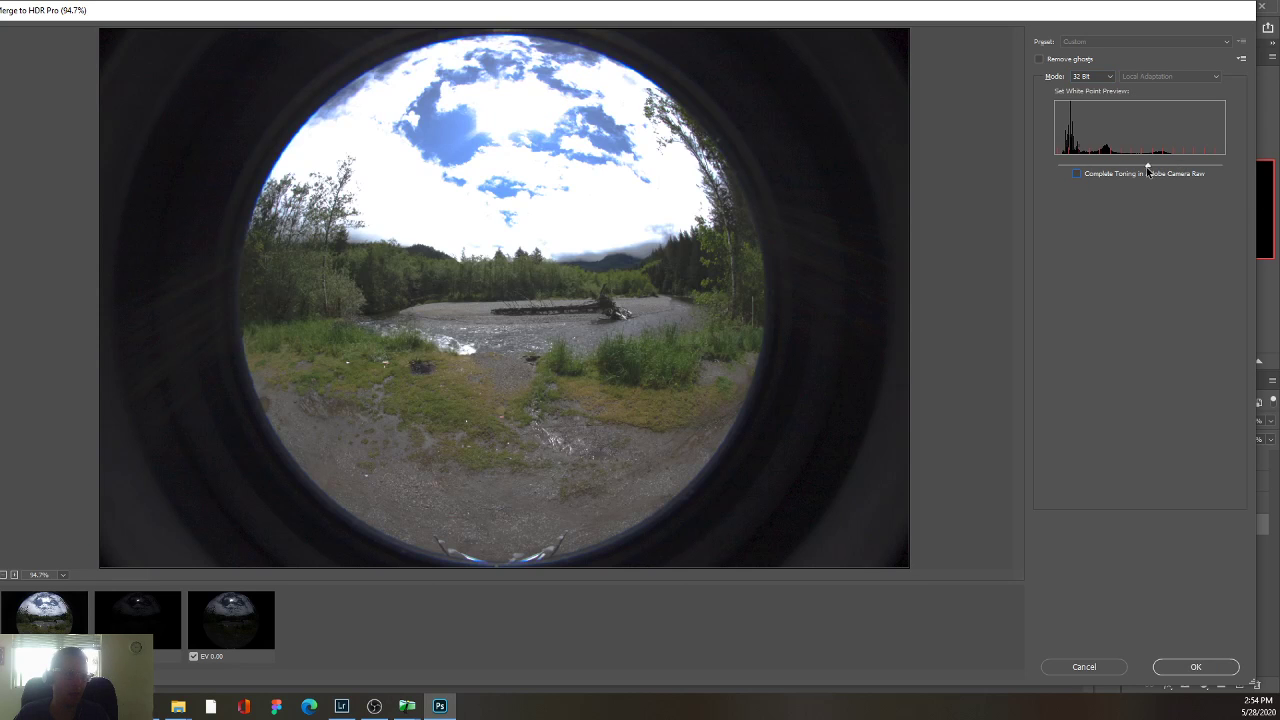
click(1167, 166)
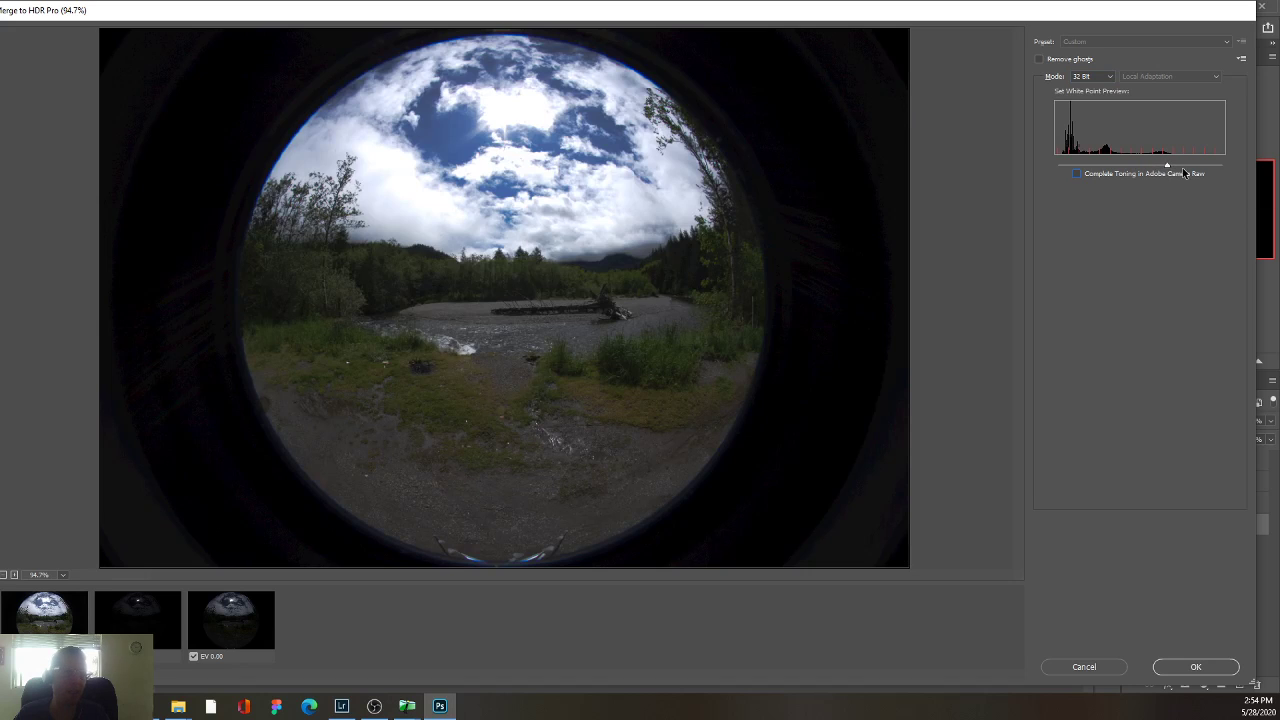
click(1193, 165)
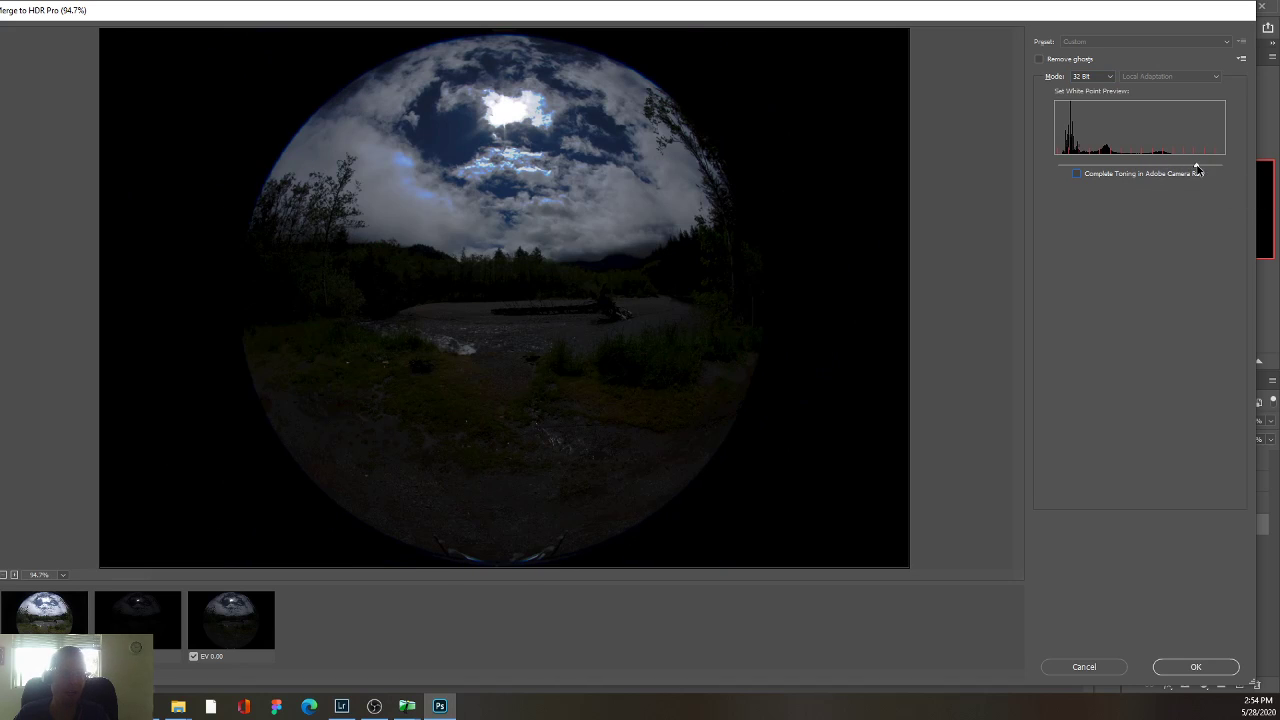
drag(1197, 168, 1233, 174)
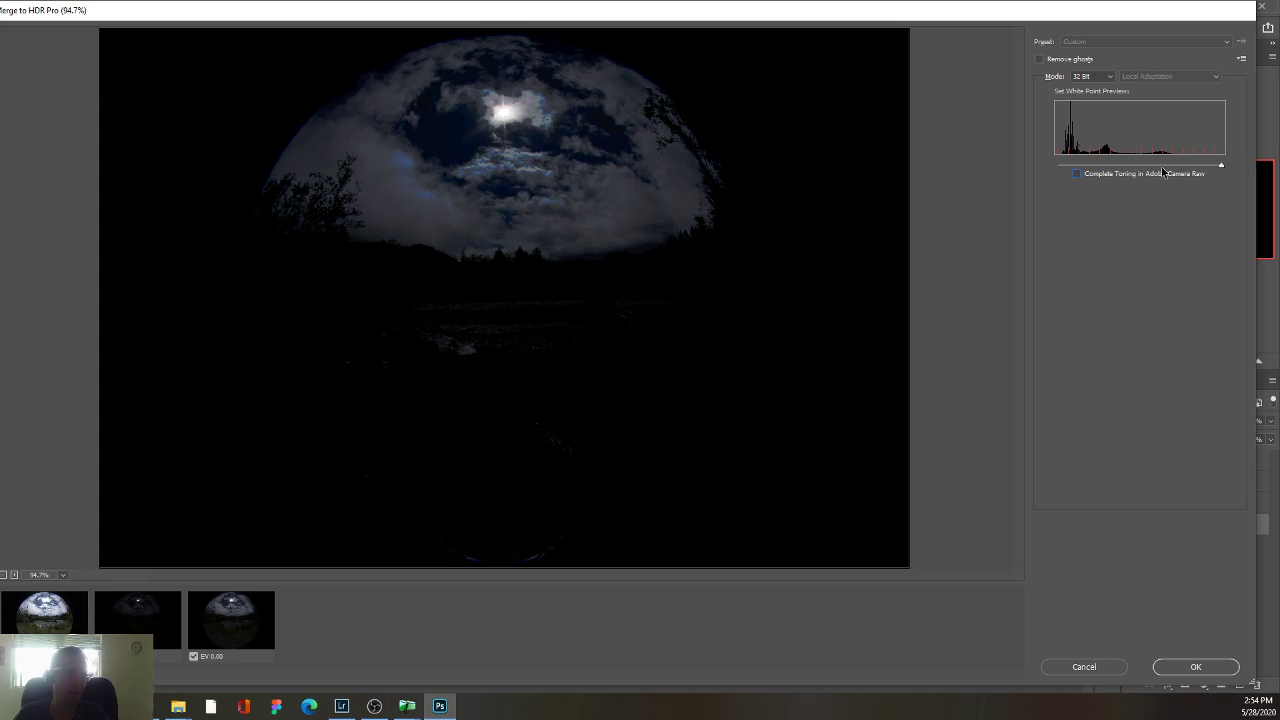
click(1118, 162)
click(1171, 164)
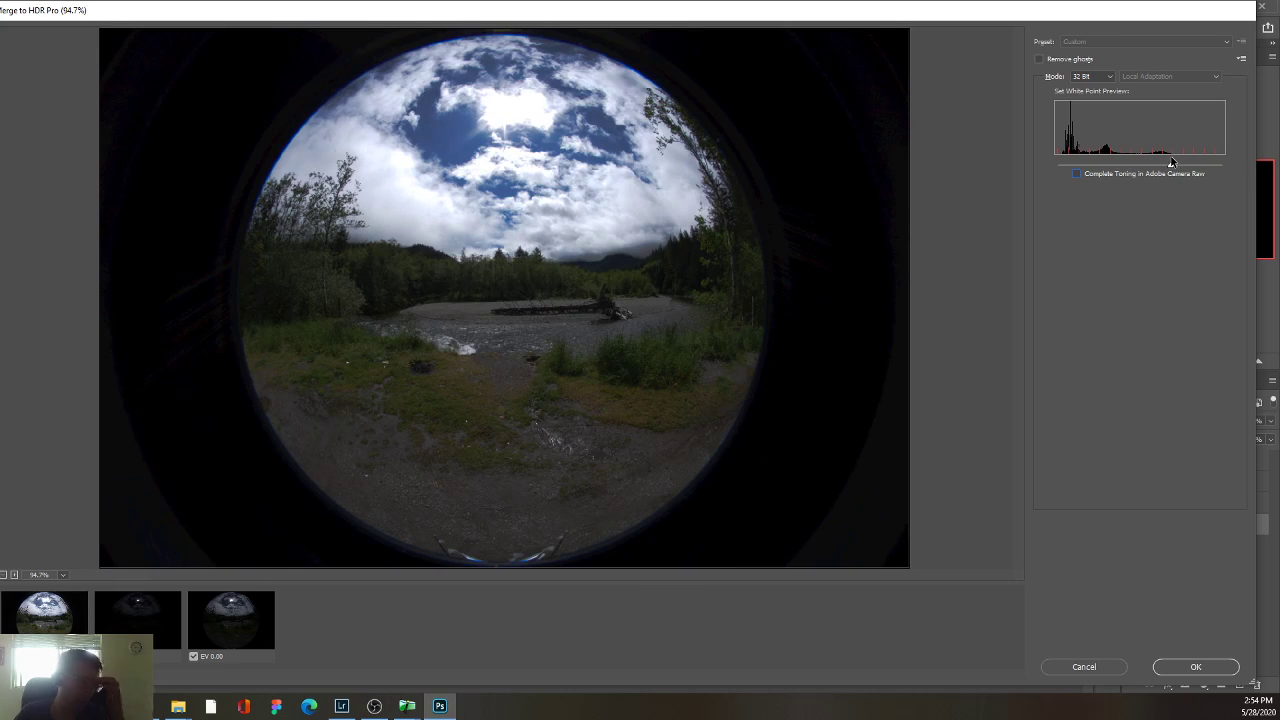
mouse_move(1172, 162)
mouse_down()
mouse_move(1227, 165)
mouse_move(1129, 179)
mouse_up()
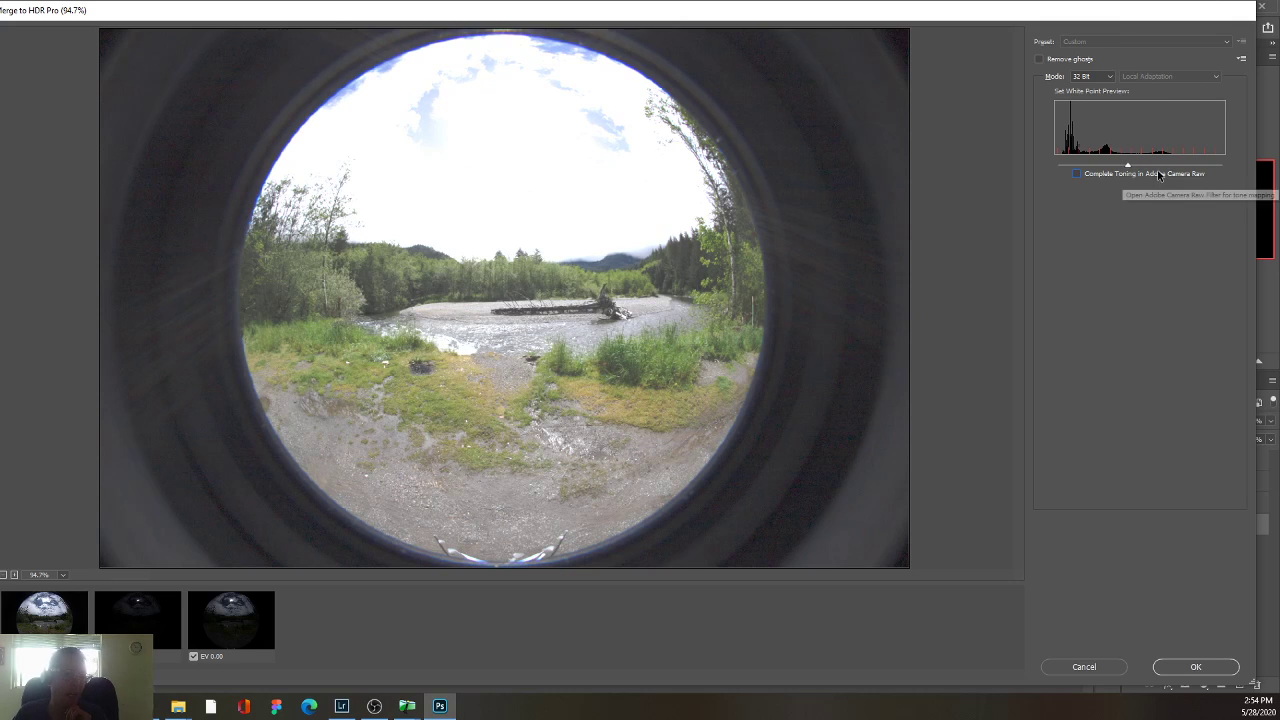
click(1160, 176)
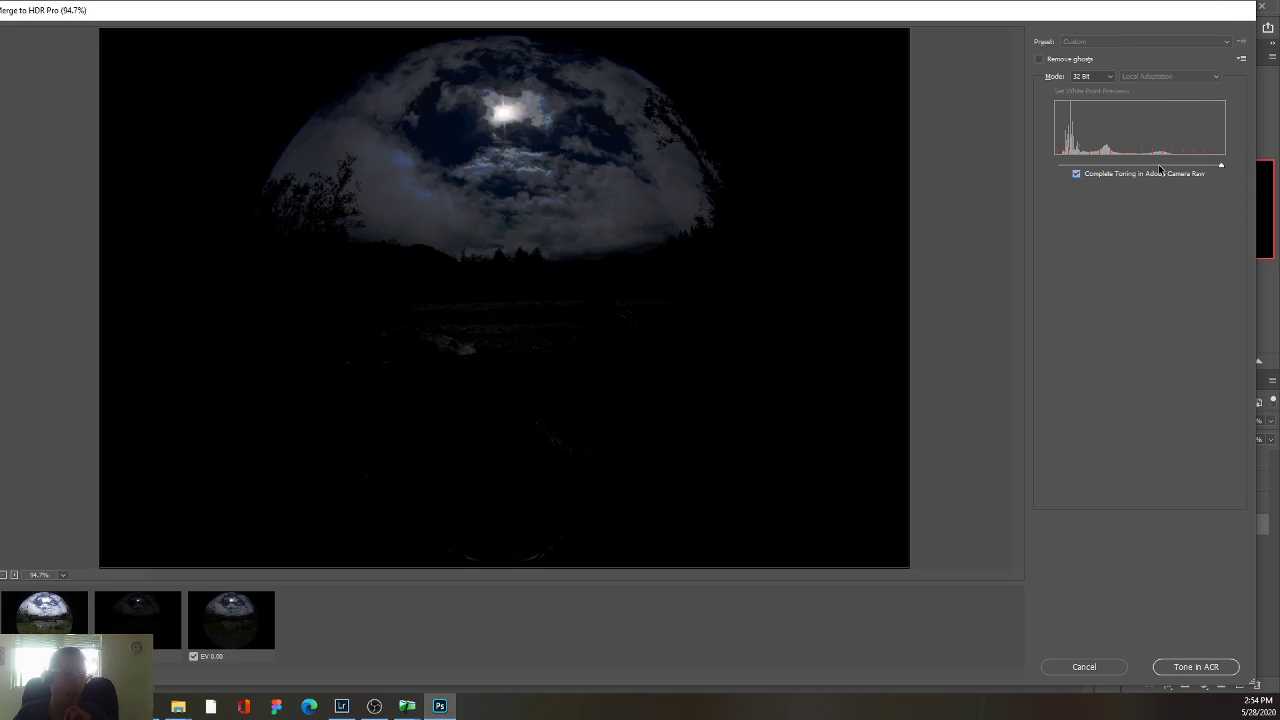
click(1092, 174)
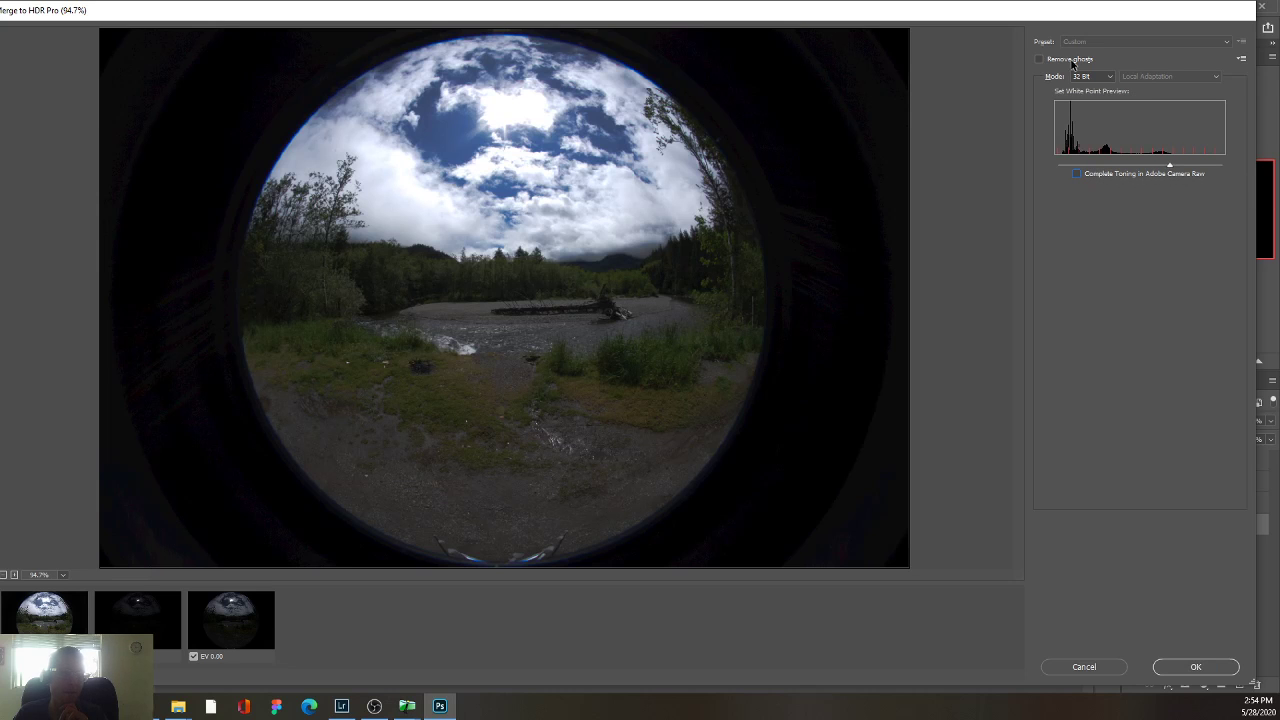
click(1210, 672)
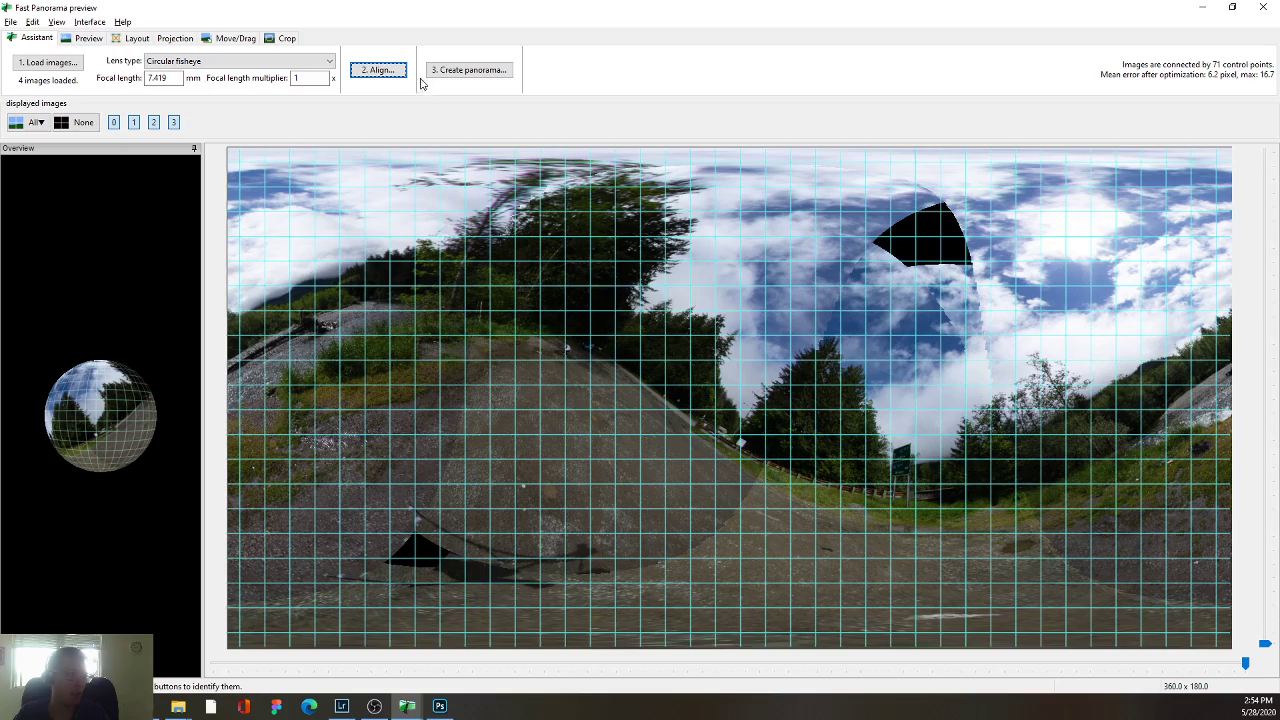
In the Move/Drag tab, drag the preview to level the panorama with the river centred.
click(230, 38)
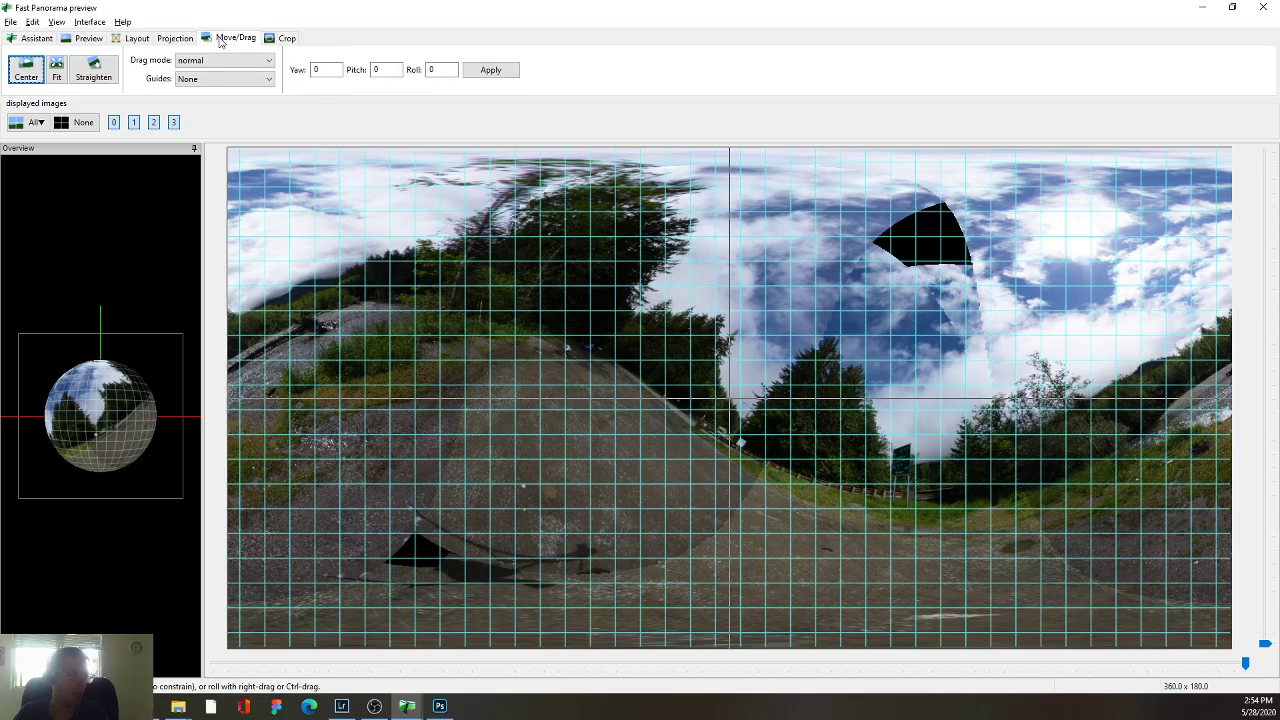
mouse_move(803, 360)
mouse_down()
mouse_move(826, 423)
mouse_move(851, 223)
mouse_move(969, 266)
mouse_move(1008, 247)
mouse_move(791, 358)
mouse_move(1133, 348)
mouse_move(976, 318)
mouse_up()
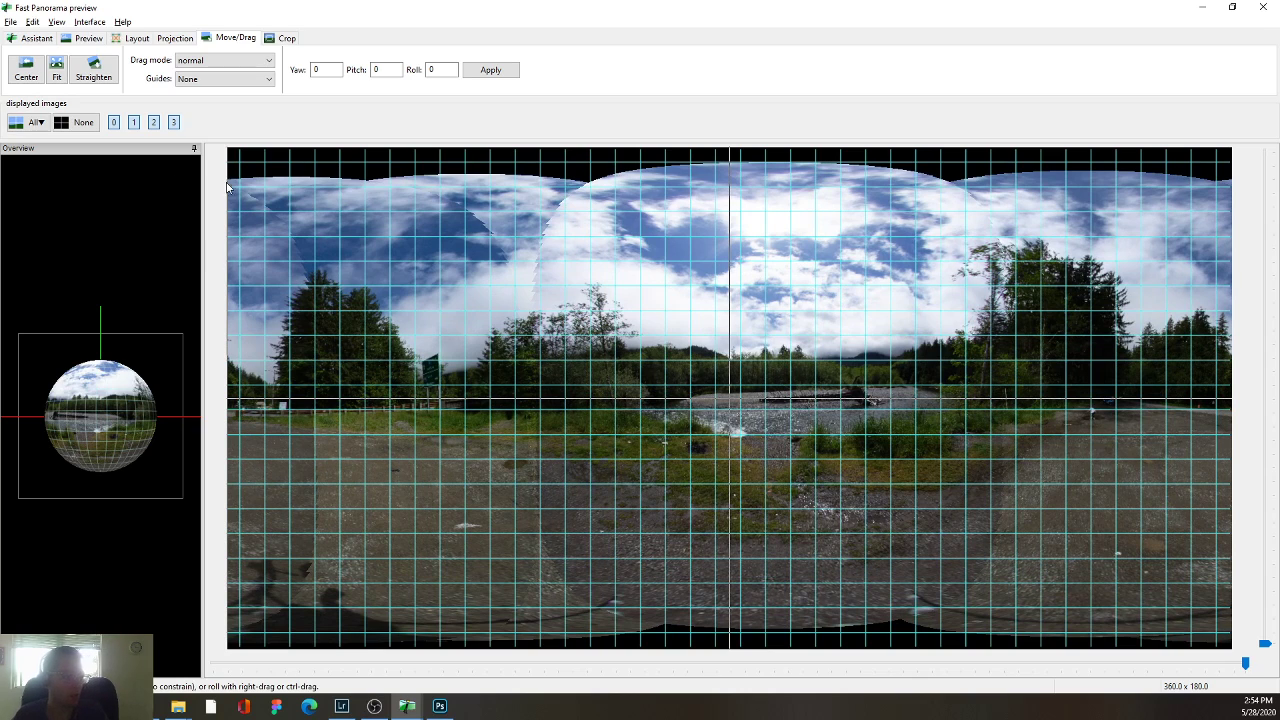
drag(774, 323, 714, 324)
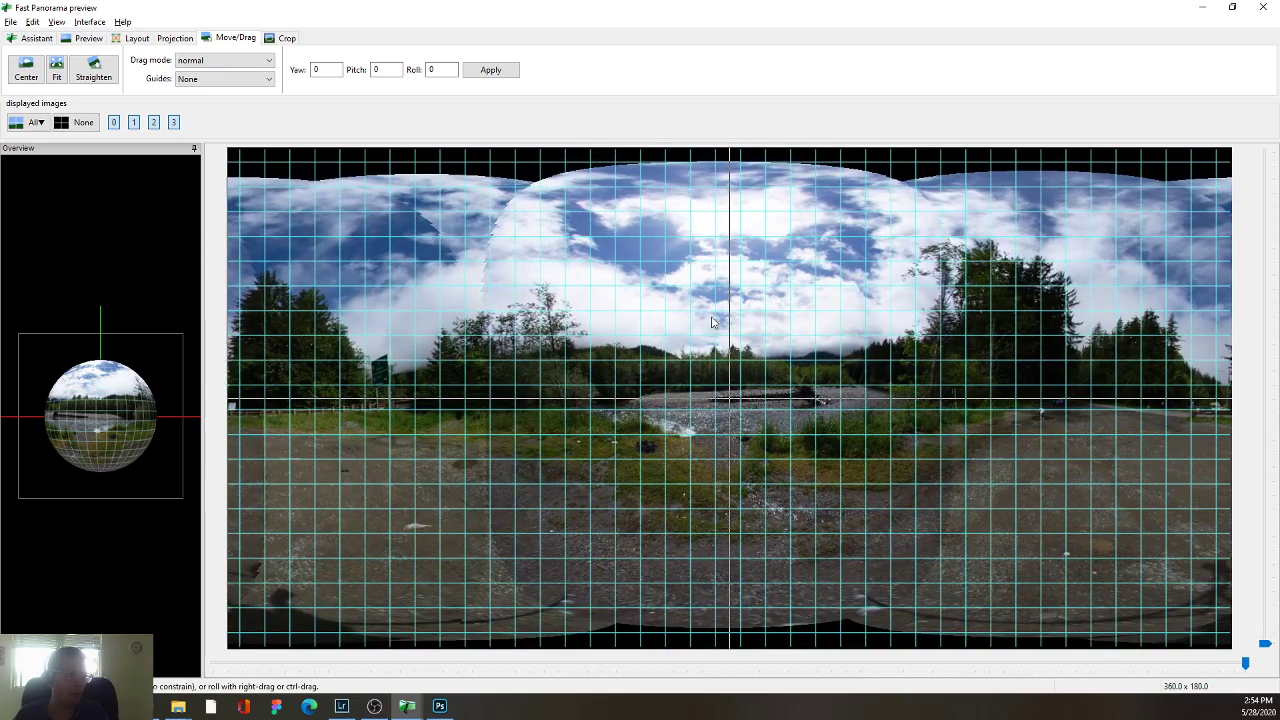
key(alt+Tab)
key(alt+Tab)
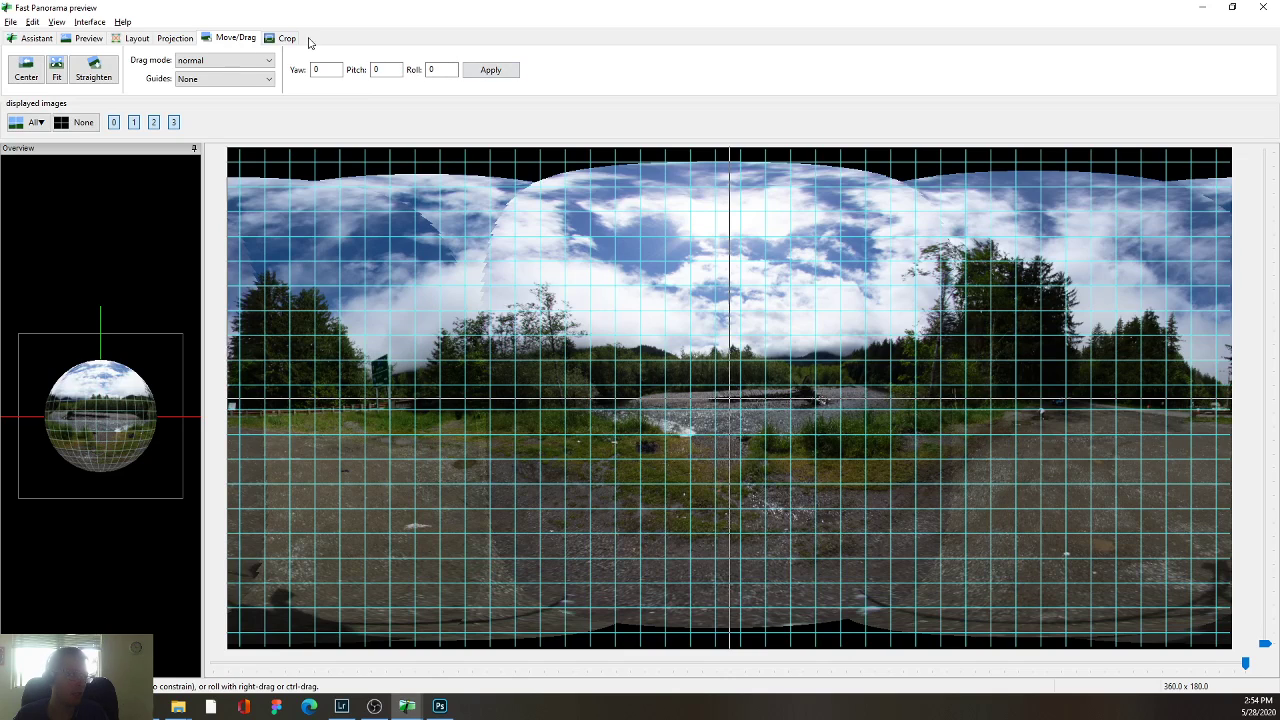
click(24, 37)
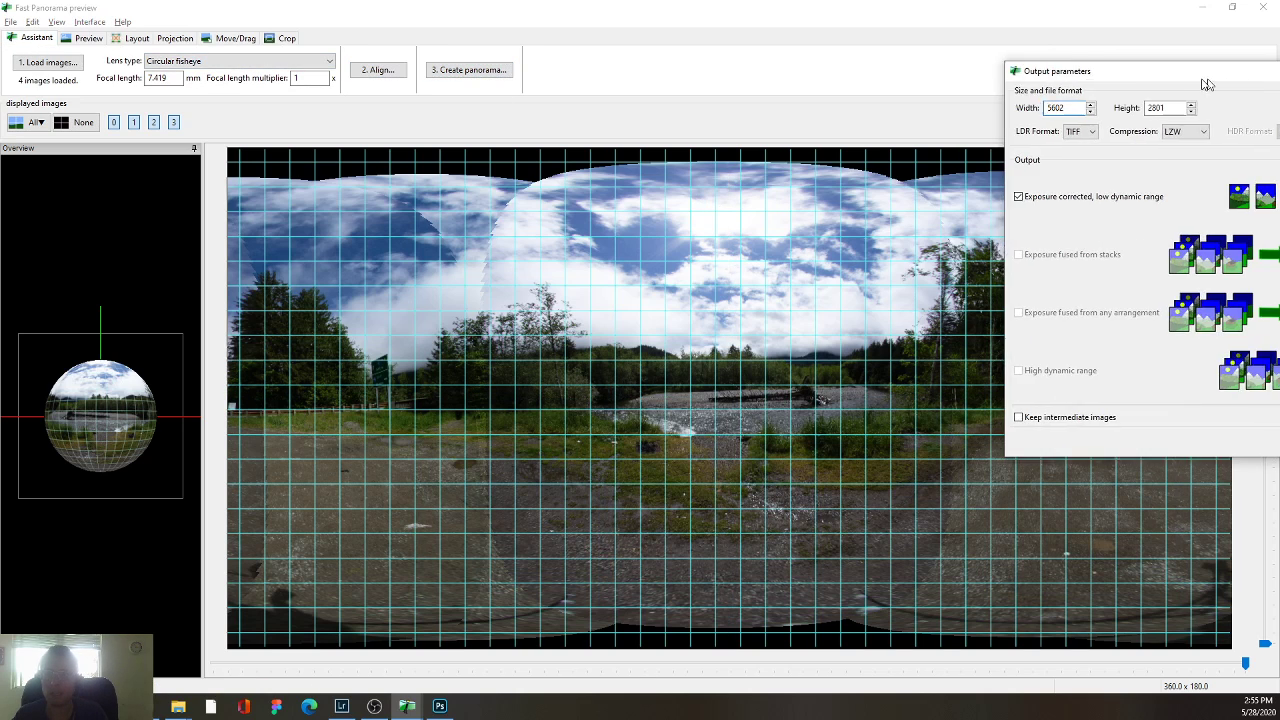
Set the panorama output to JPEG at 4096 width, giving 4096×2048.
drag(1250, 60, 787, 96)
click(630, 166)
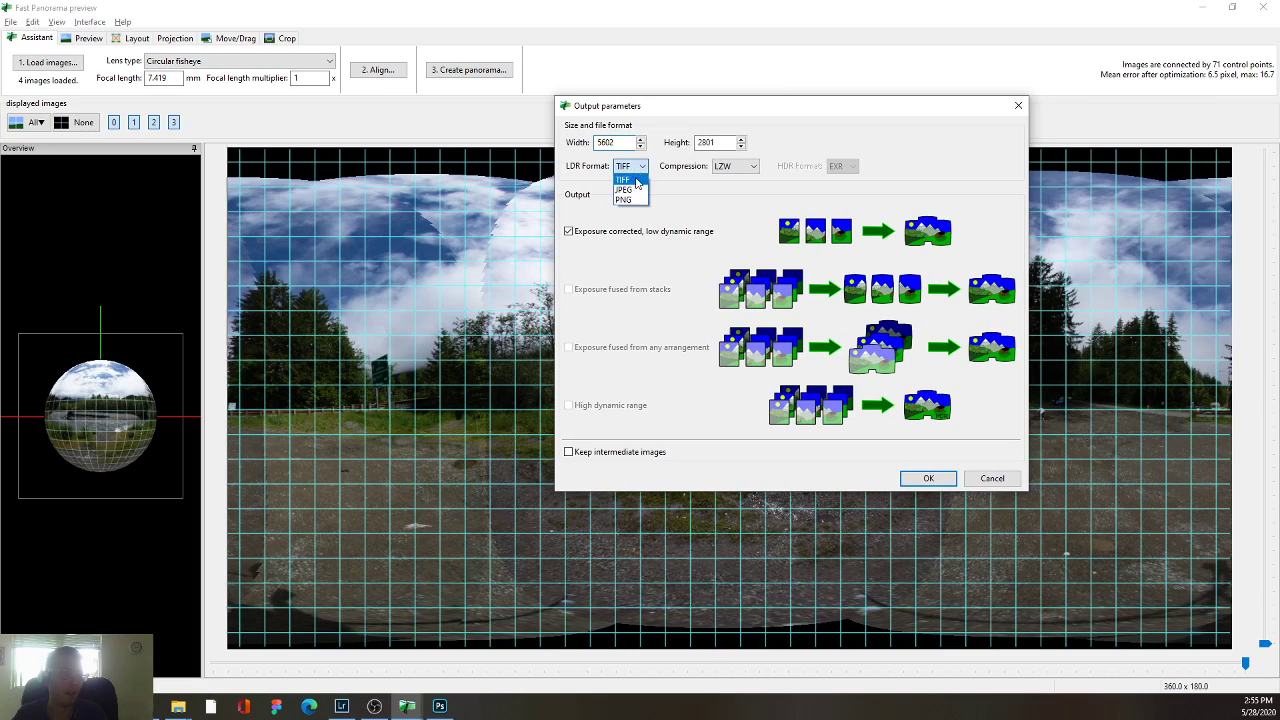
click(630, 192)
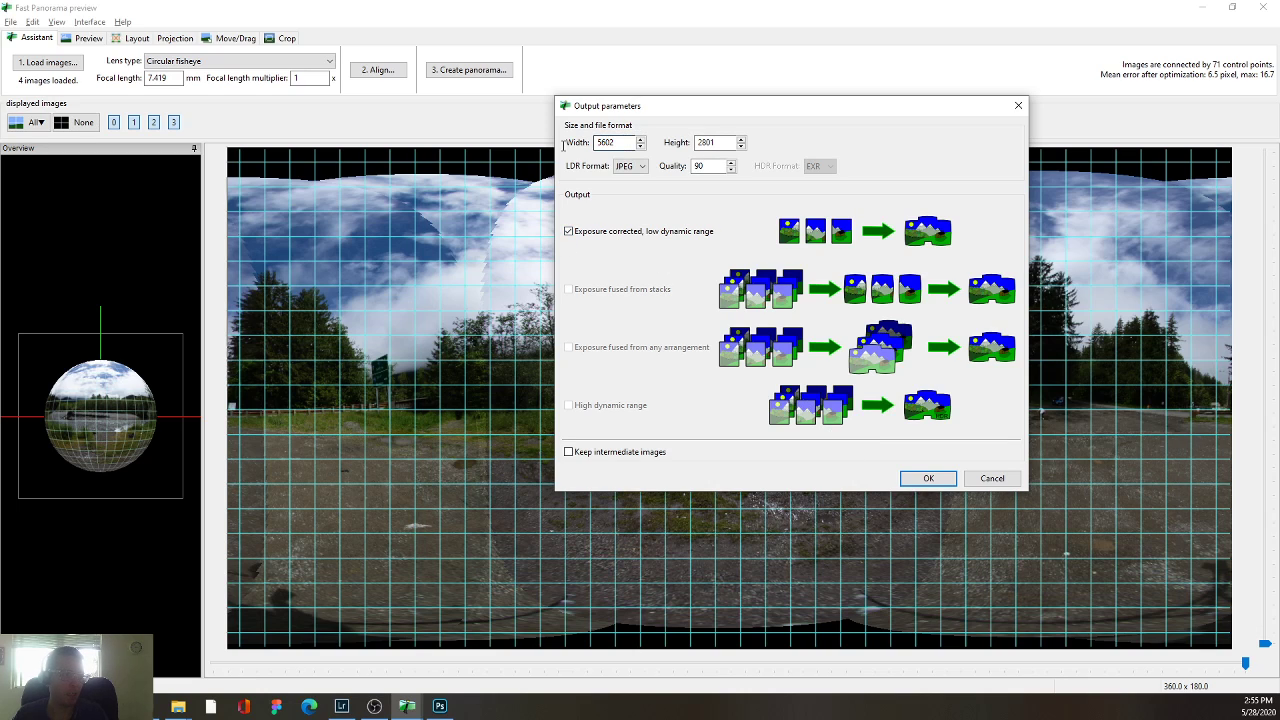
double_click(612, 142)
text(4096)
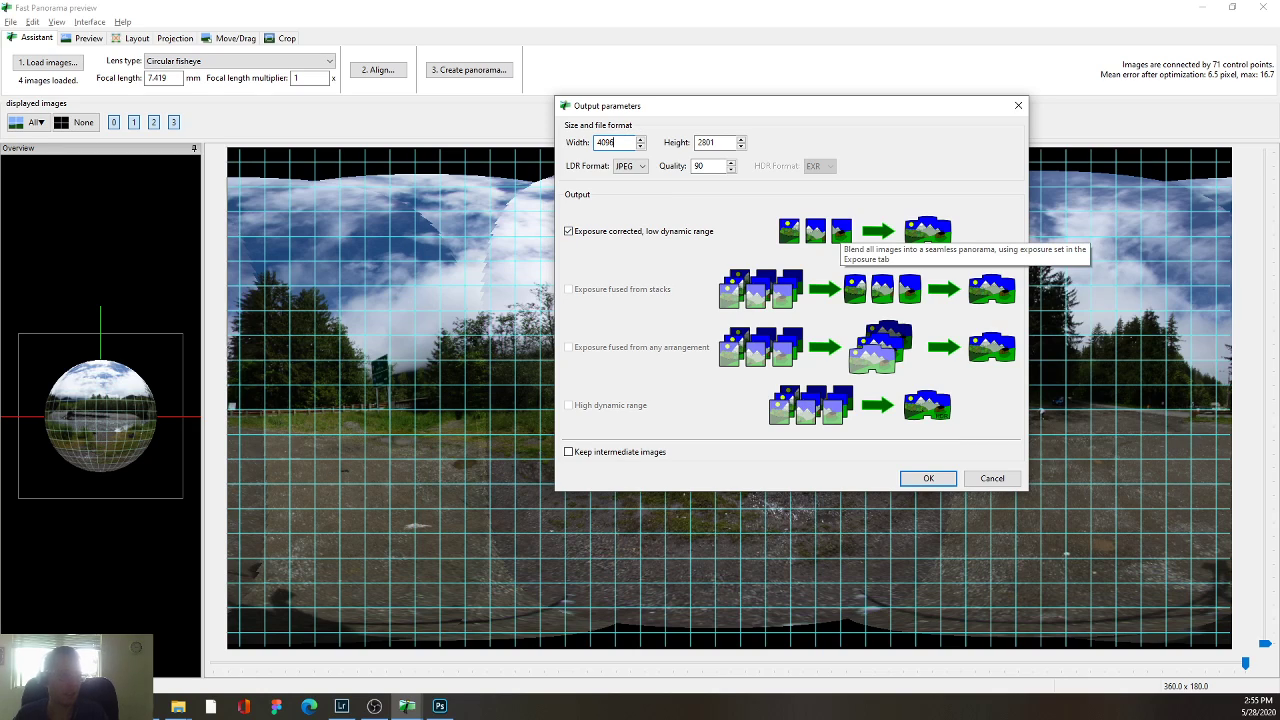
key(Tab)
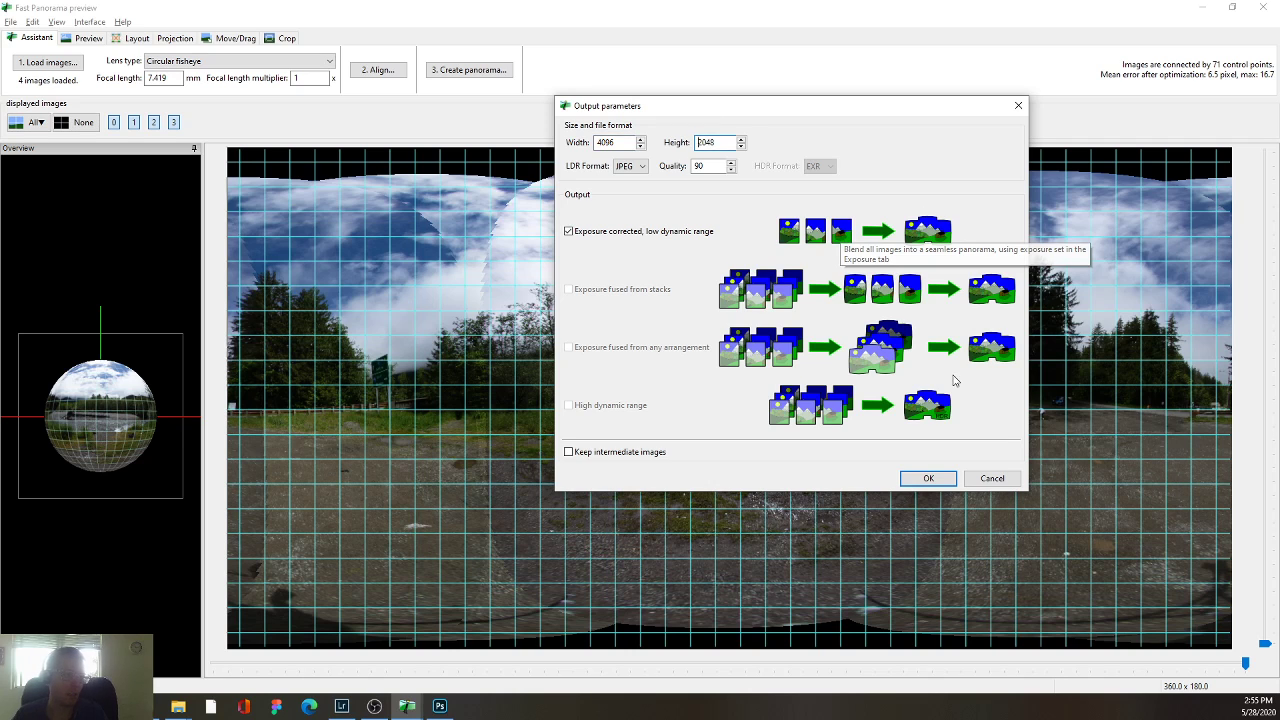
click(921, 479)
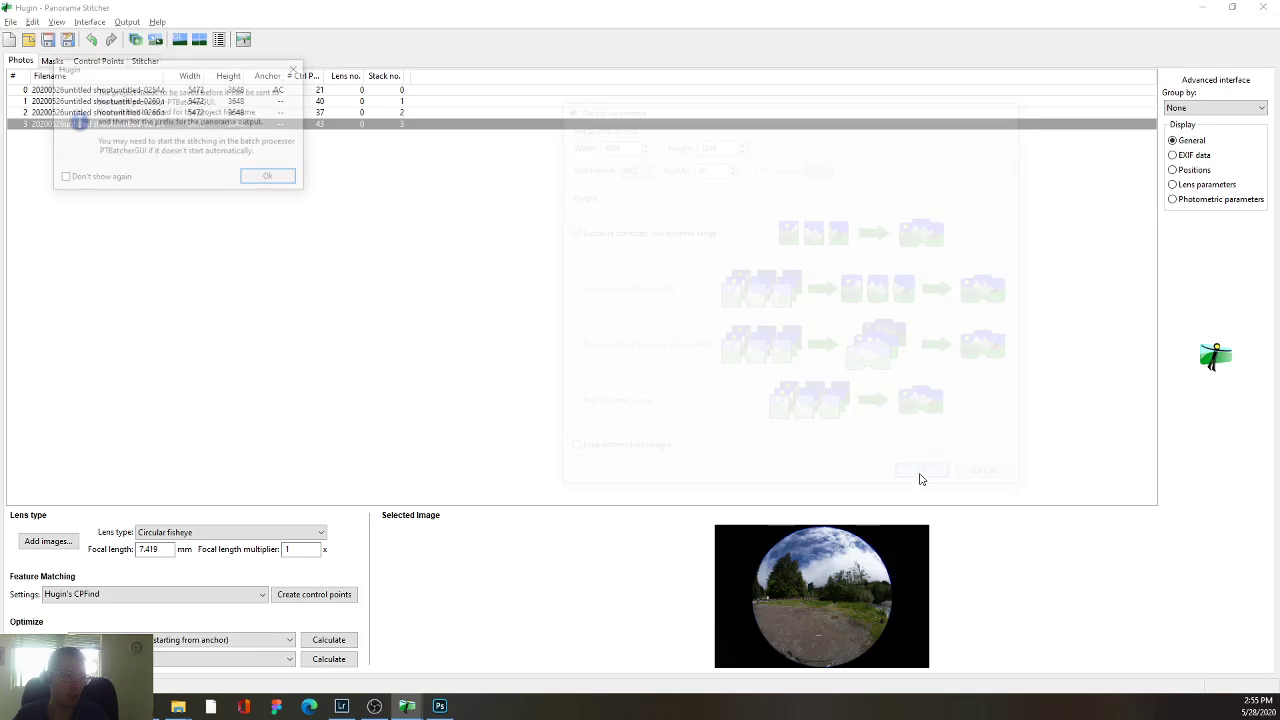
Save the project in panorama_river and accept the output file prefix.
key(Return)
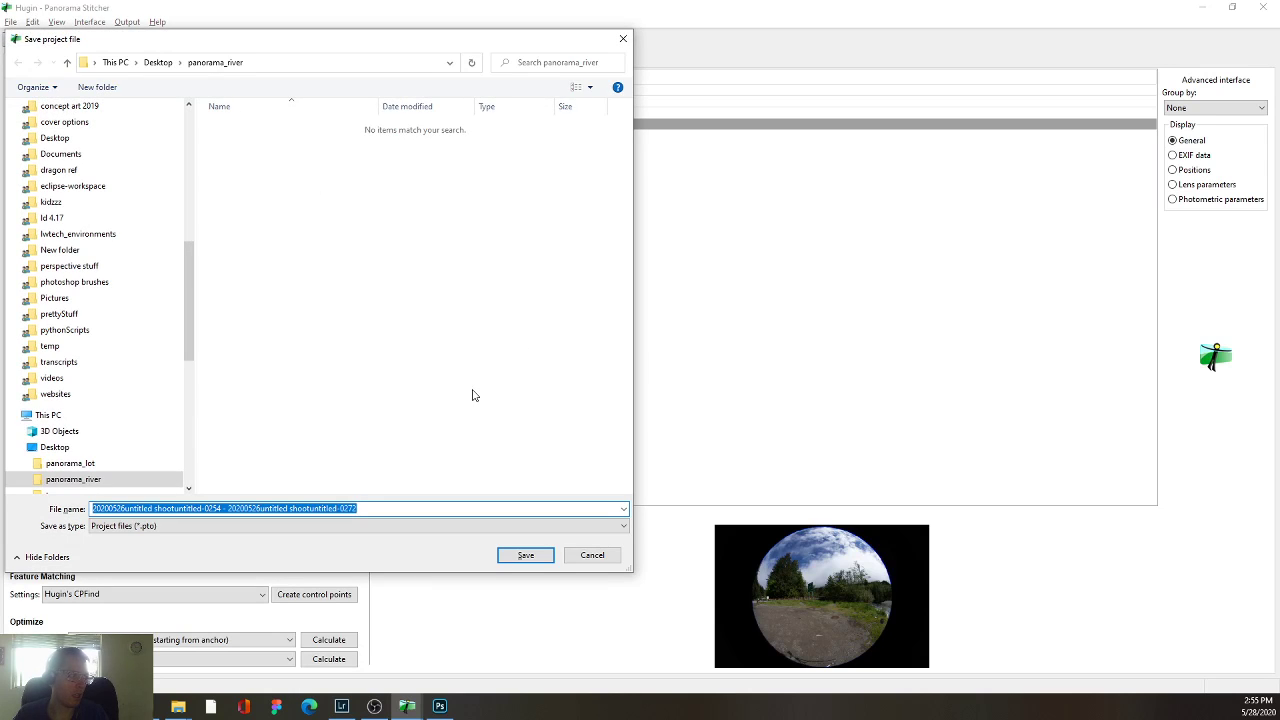
key(Return)
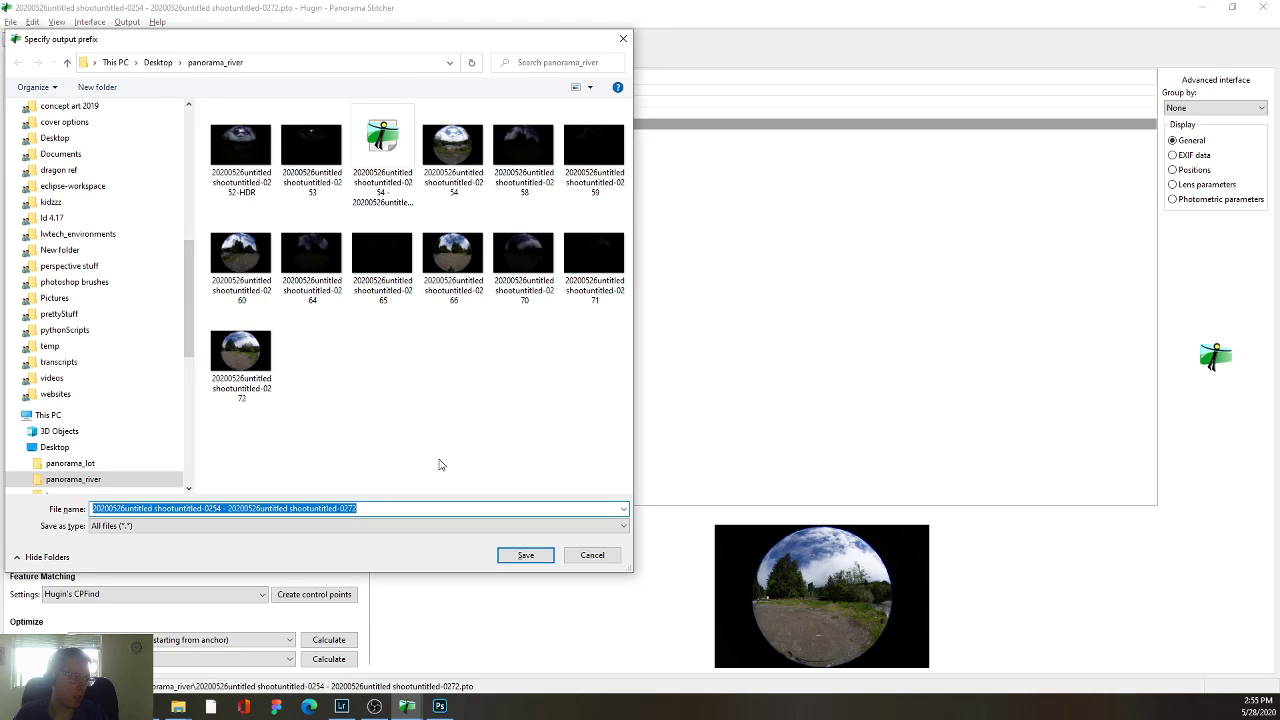
key(Return)
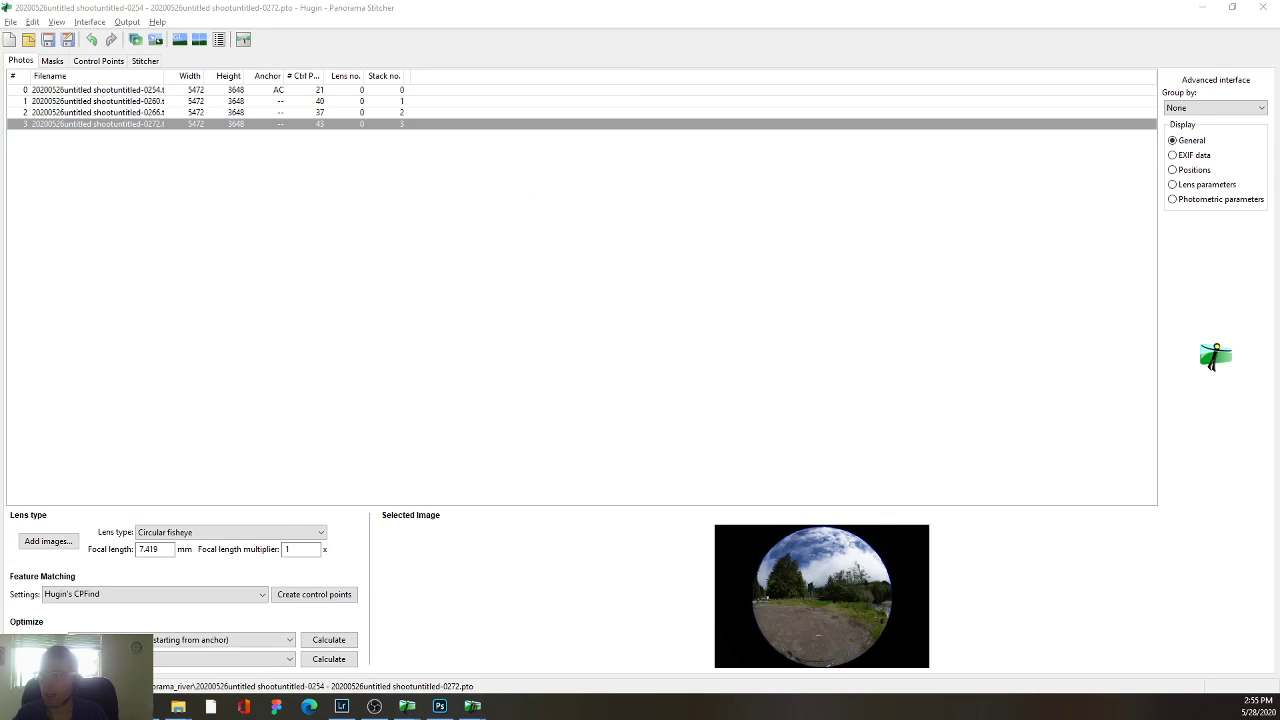
In Lightroom Classic, select all 207 parkinglot photos, then dismiss the Photo Merge menu.
key(alt+Tab)
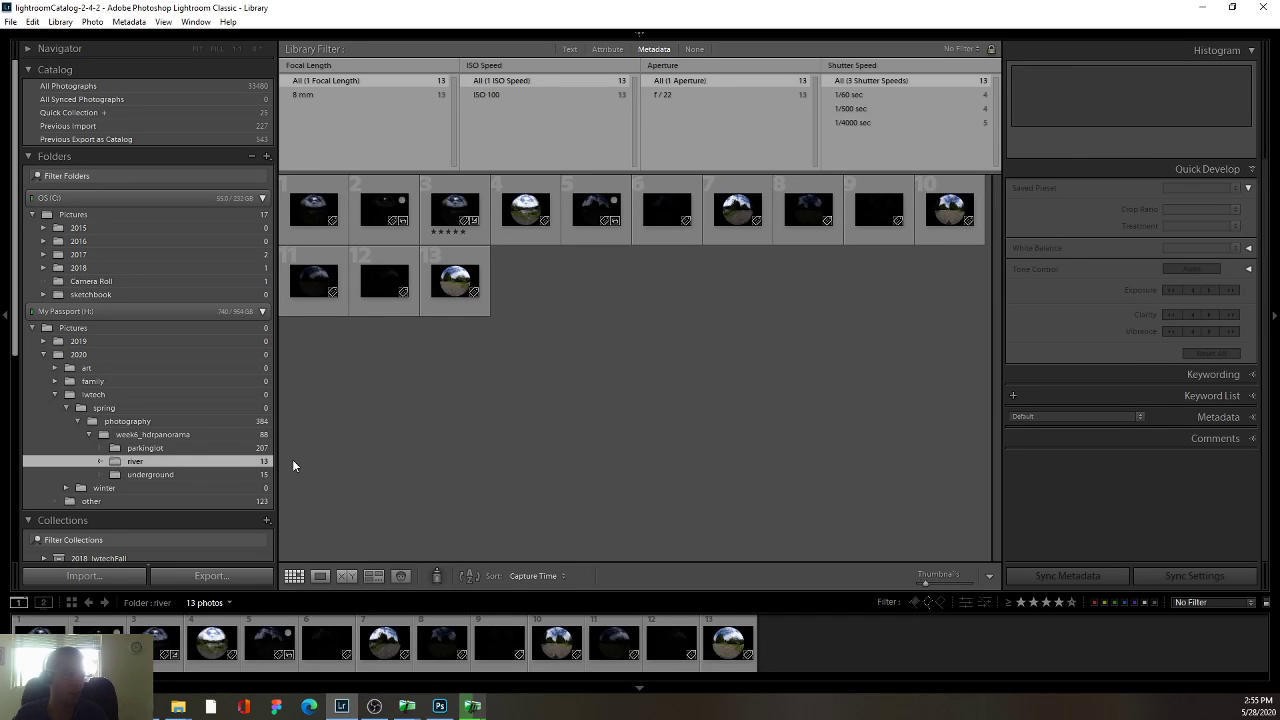
click(200, 448)
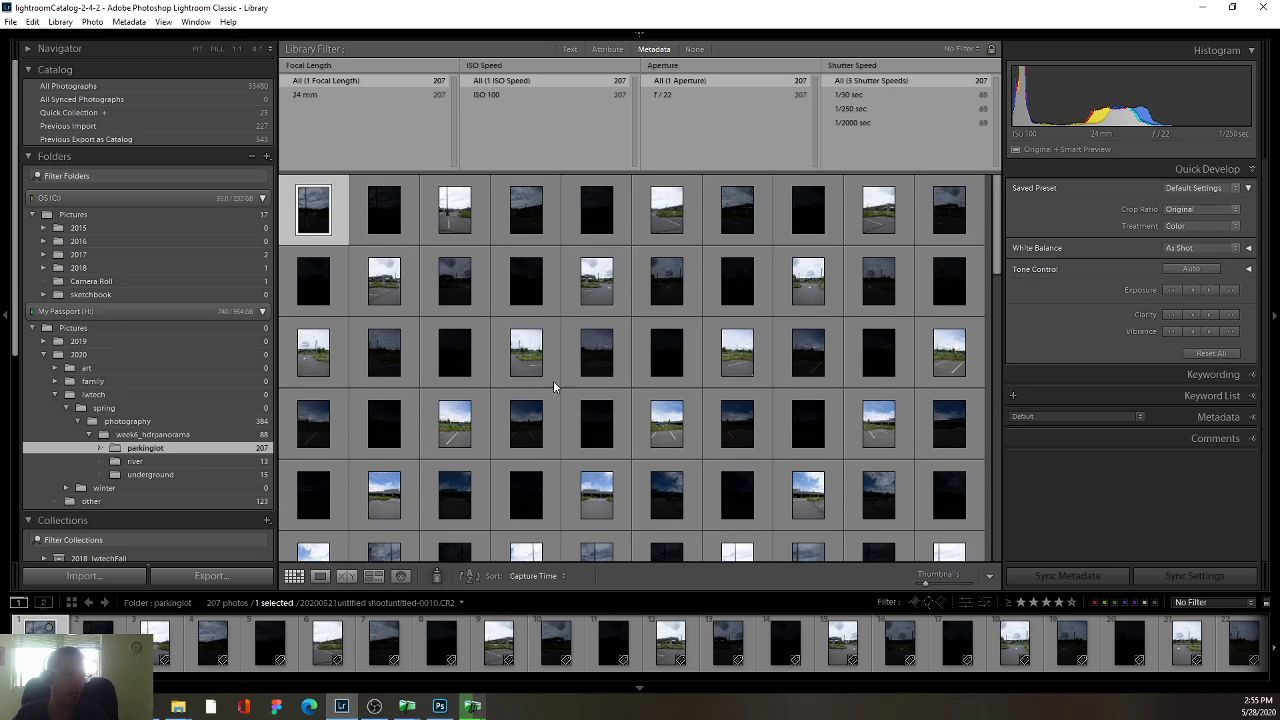
key(ctrl+a)
scroll(510, 455, down, 10)
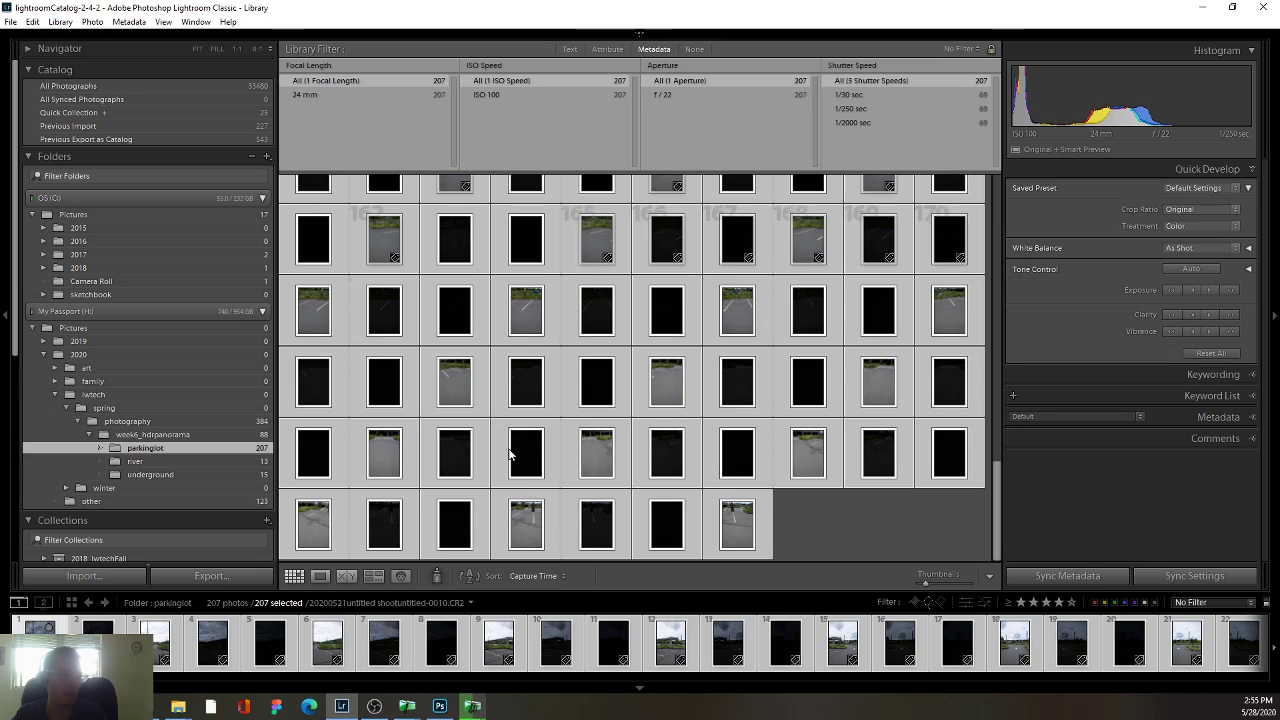
right_click(532, 428)
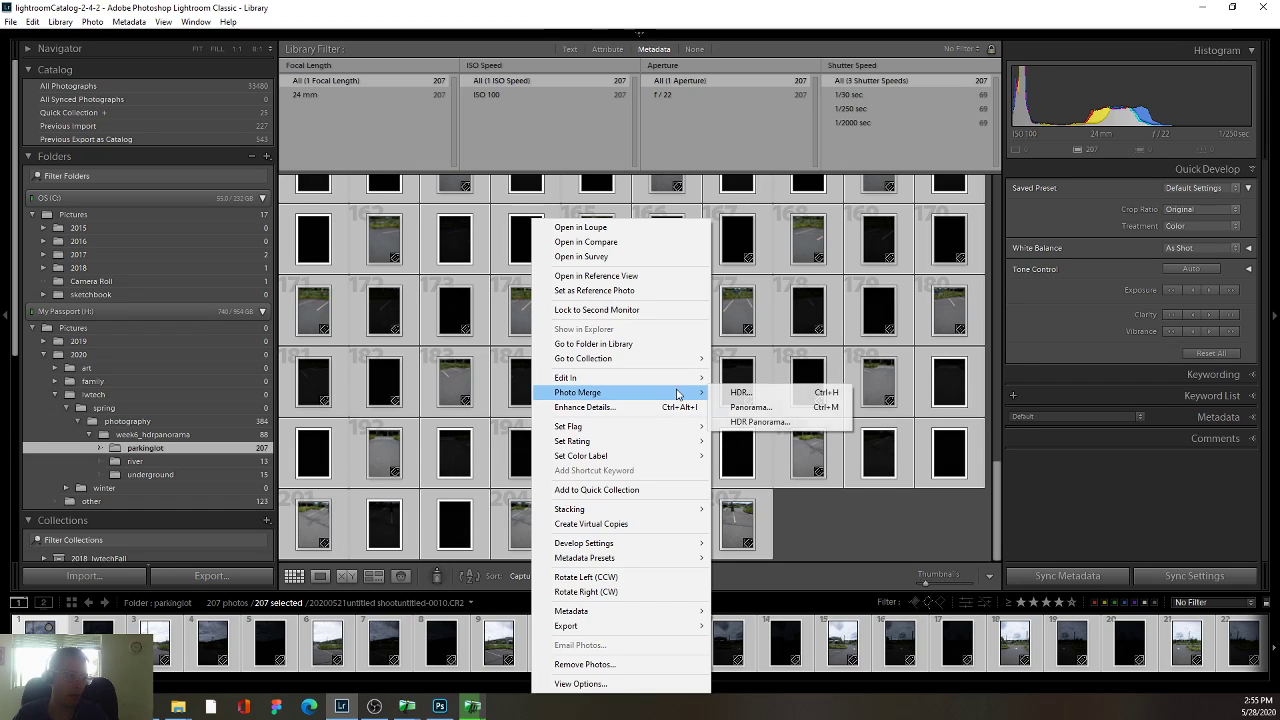
mouse_move(578, 392)
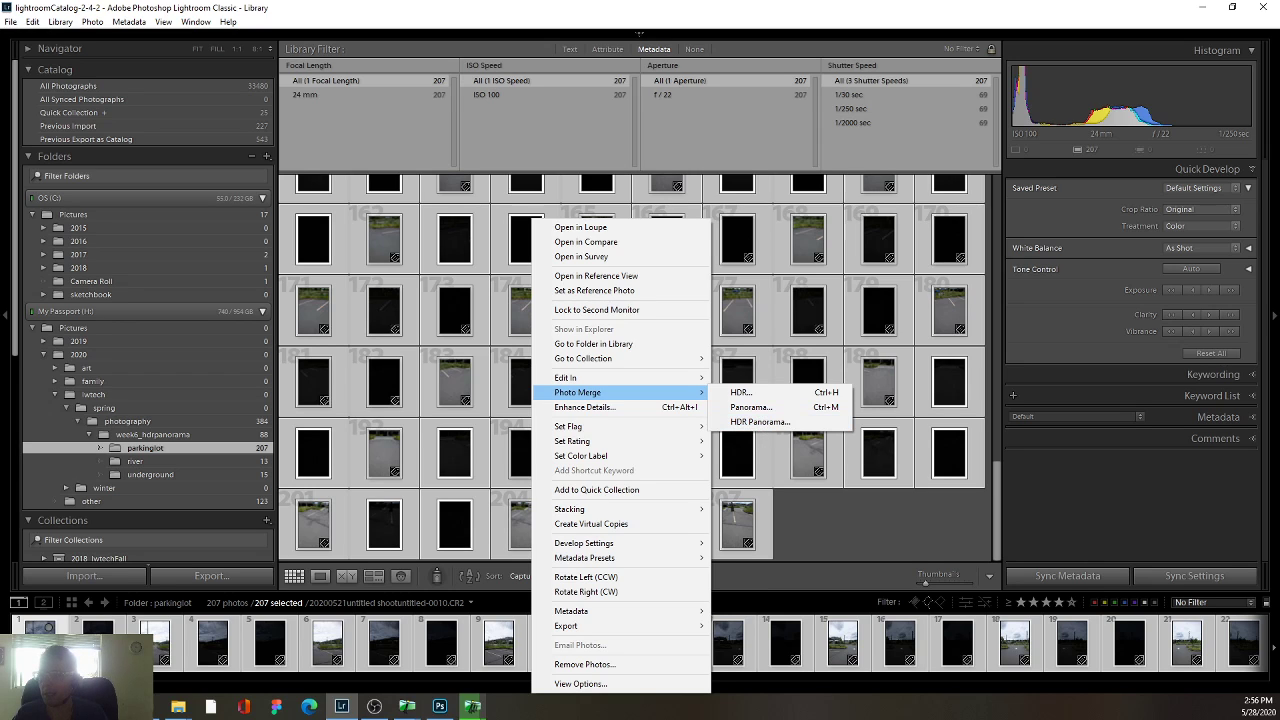
key(Escape)
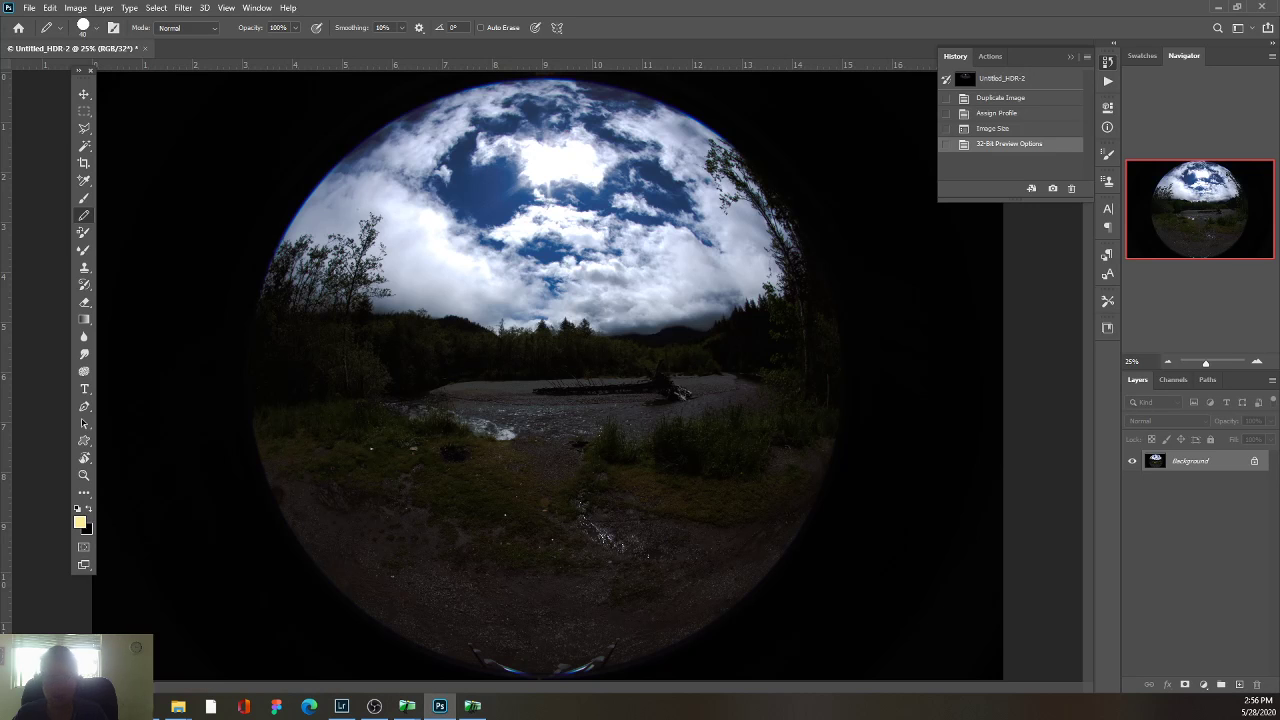
Close Photoshop's fisheye HDR document without saving and return to Lightroom Classic.
key(ctrl+w)
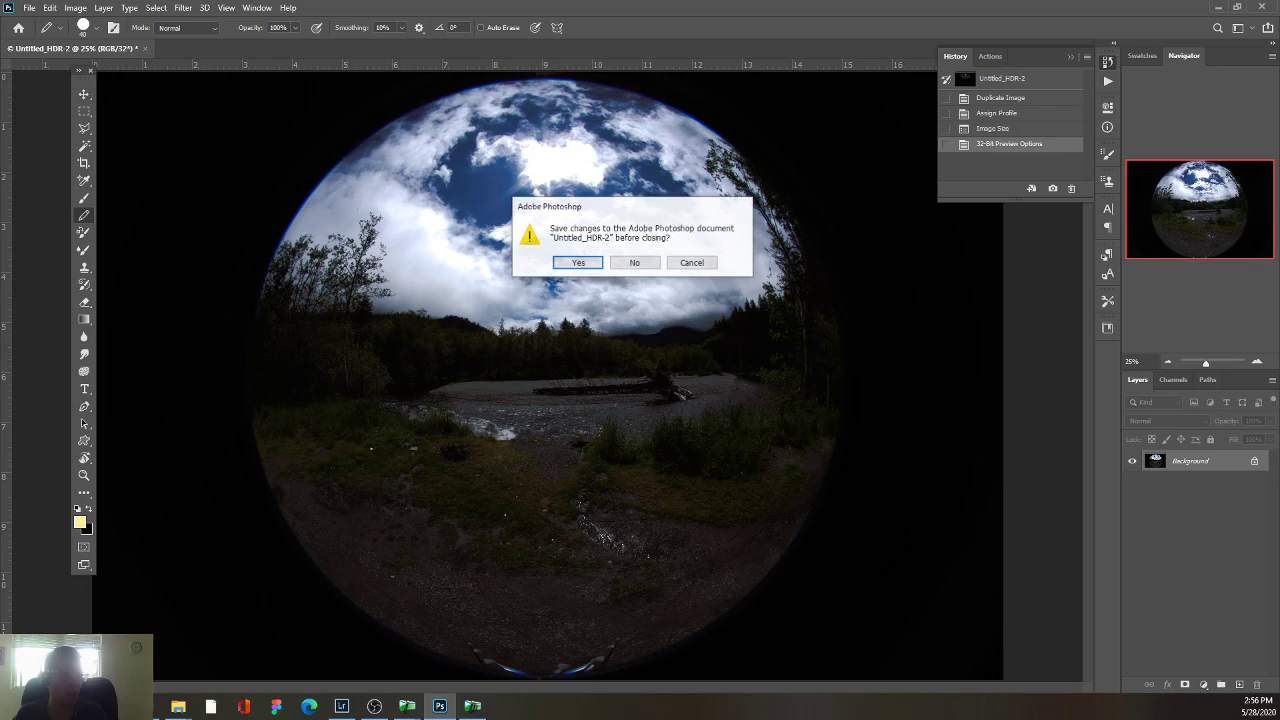
click(646, 262)
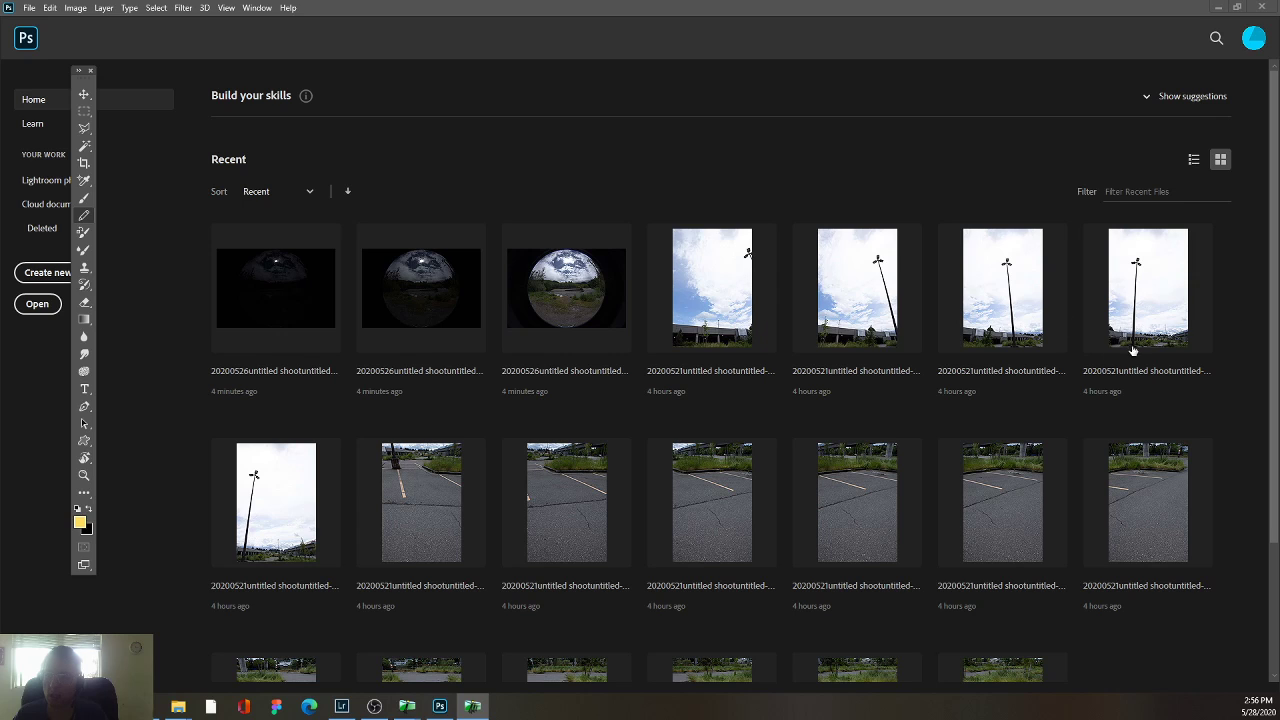
key(alt+Tab)
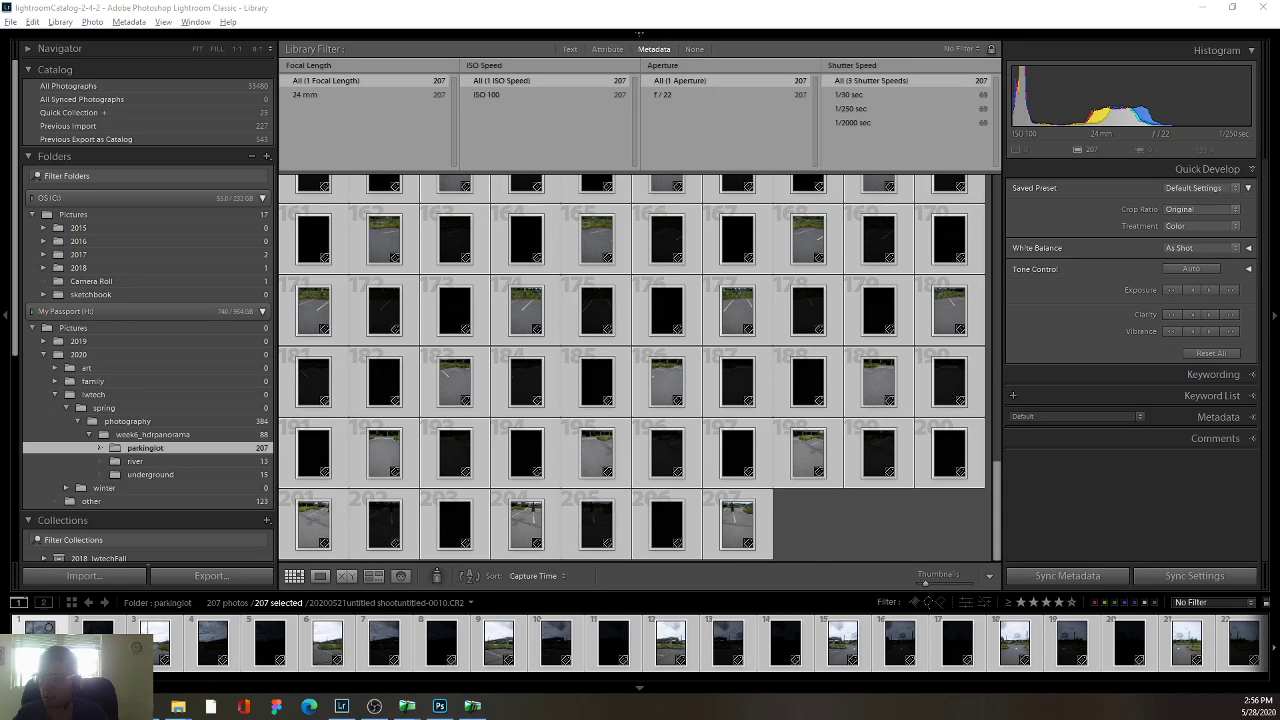
In Hugin, start creating the panorama and accept the output settings and save reminder.
key(alt+Tab)
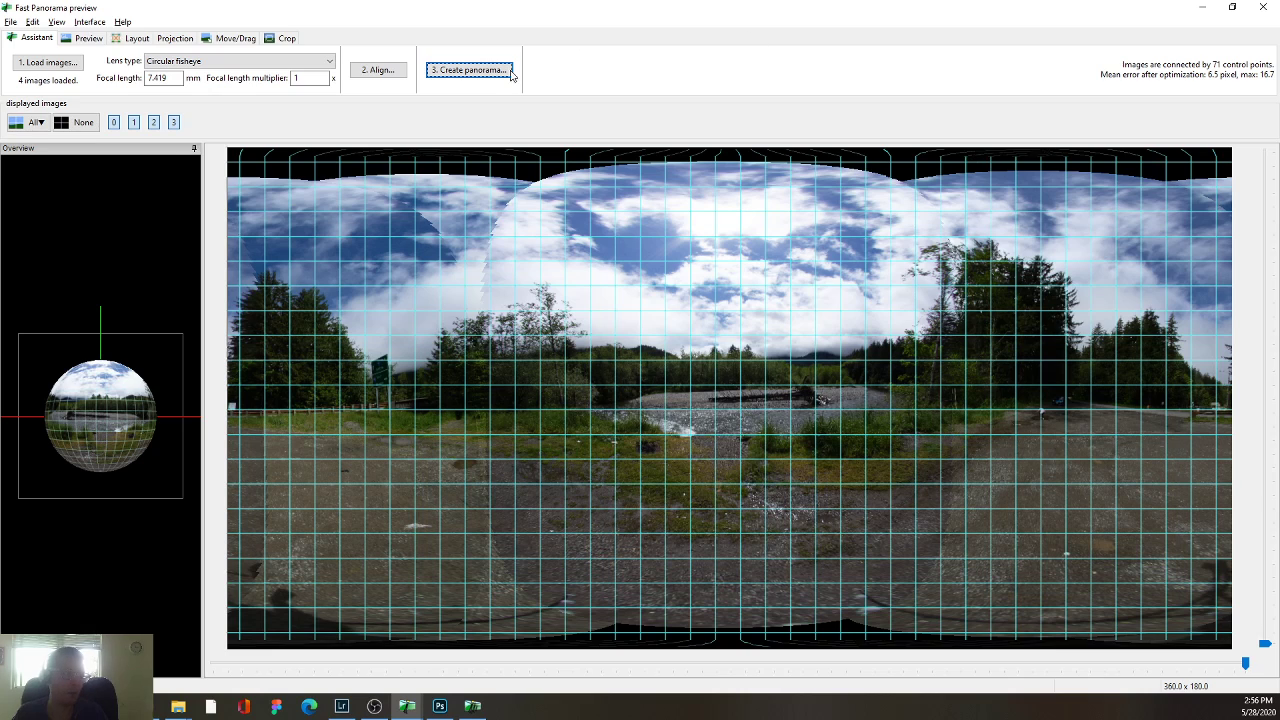
click(484, 70)
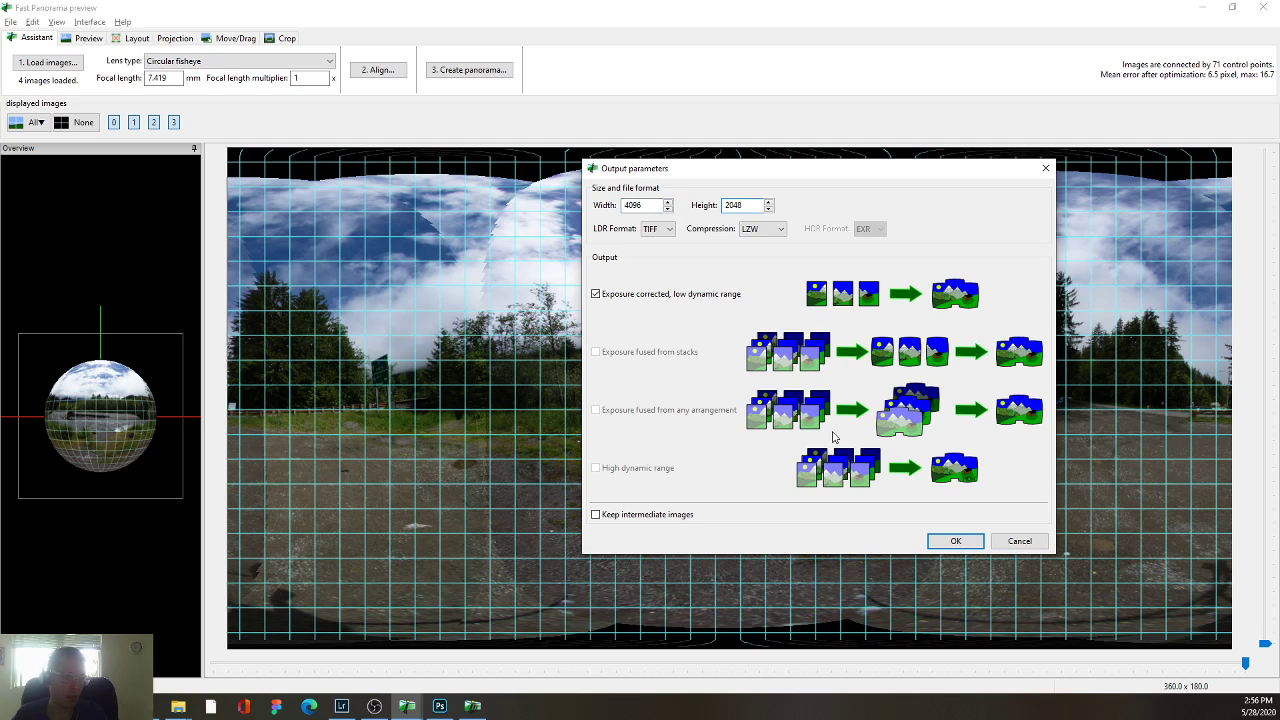
click(955, 541)
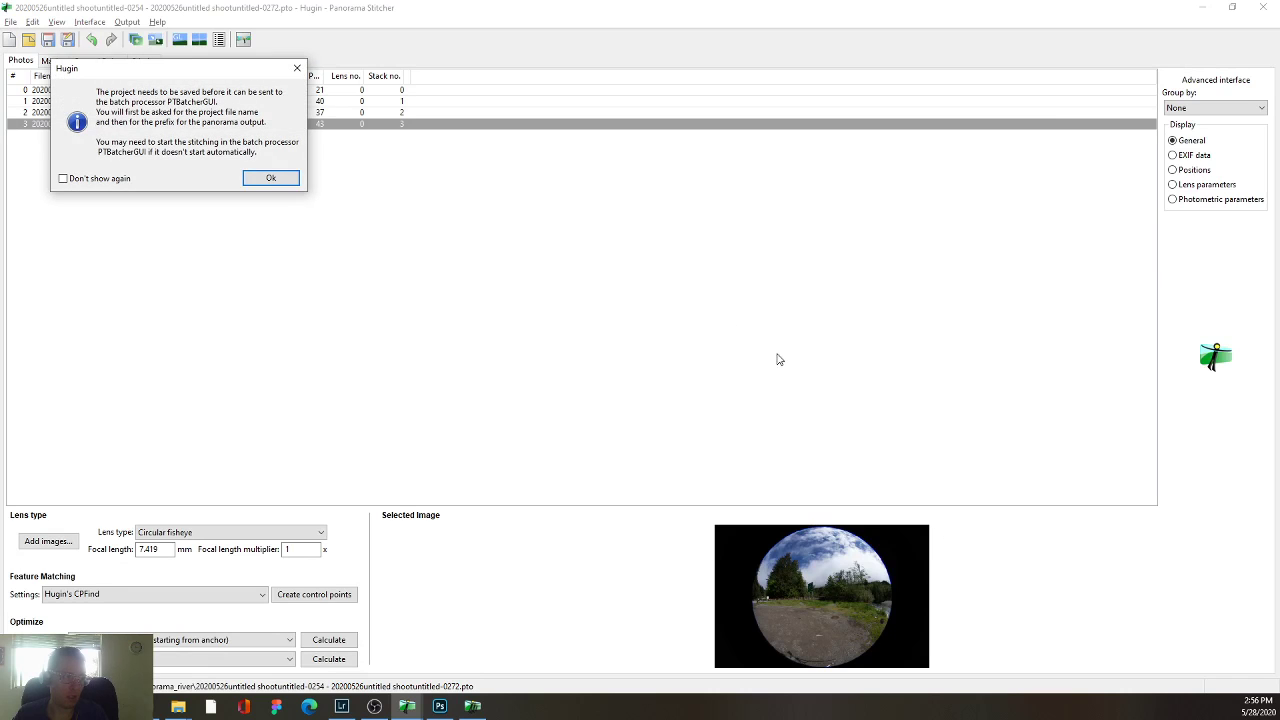
key(Return)
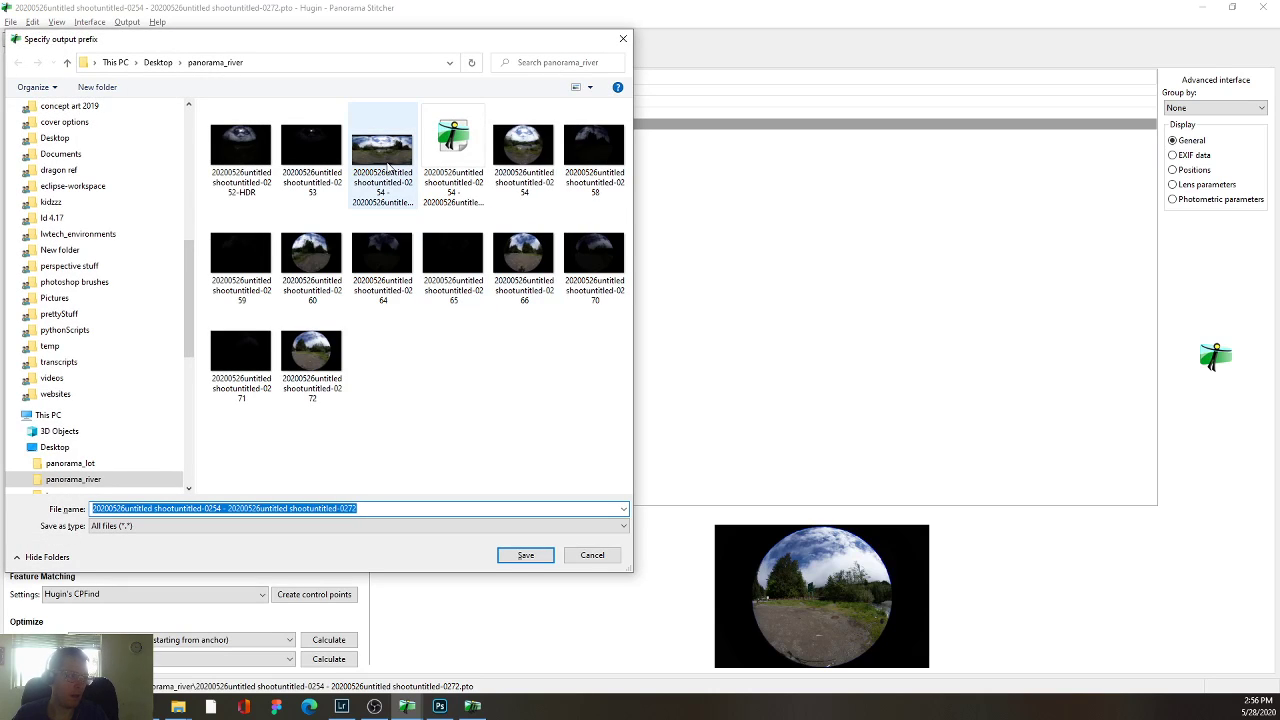
Open the stitched river panorama file in Adobe Photoshop 2020.
click(393, 155)
right_click(393, 155)
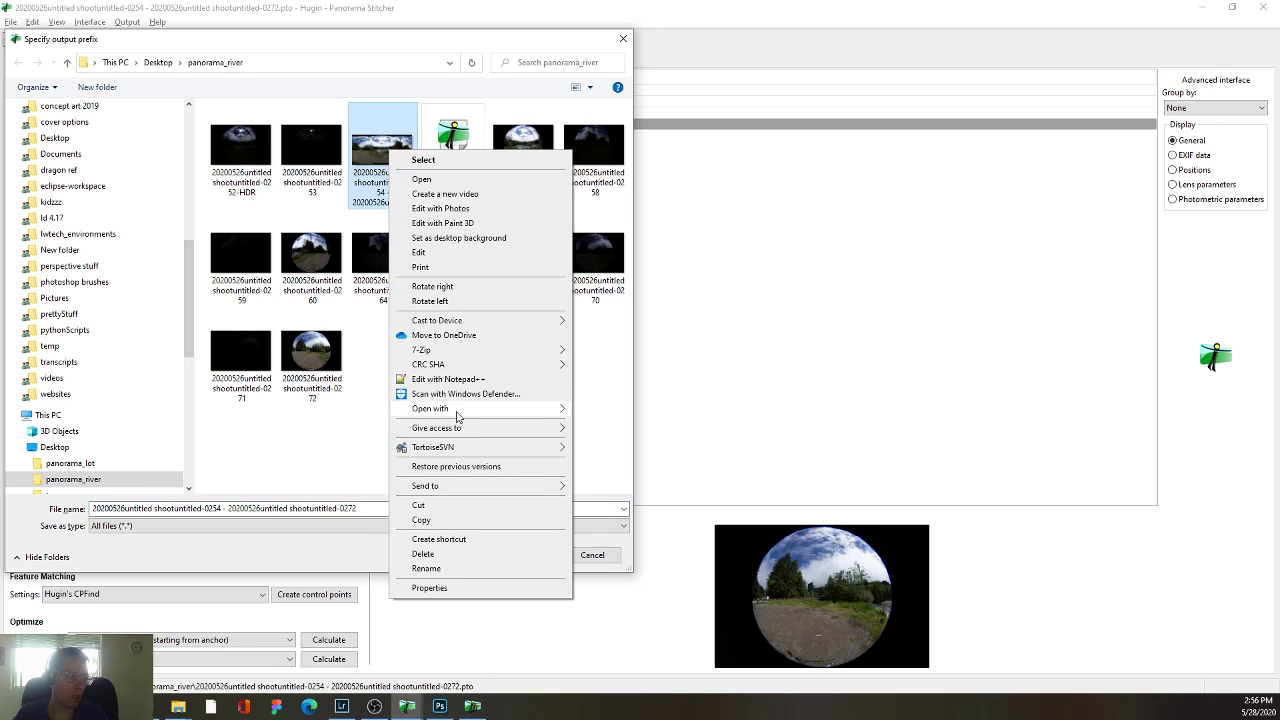
mouse_move(431, 408)
click(600, 408)
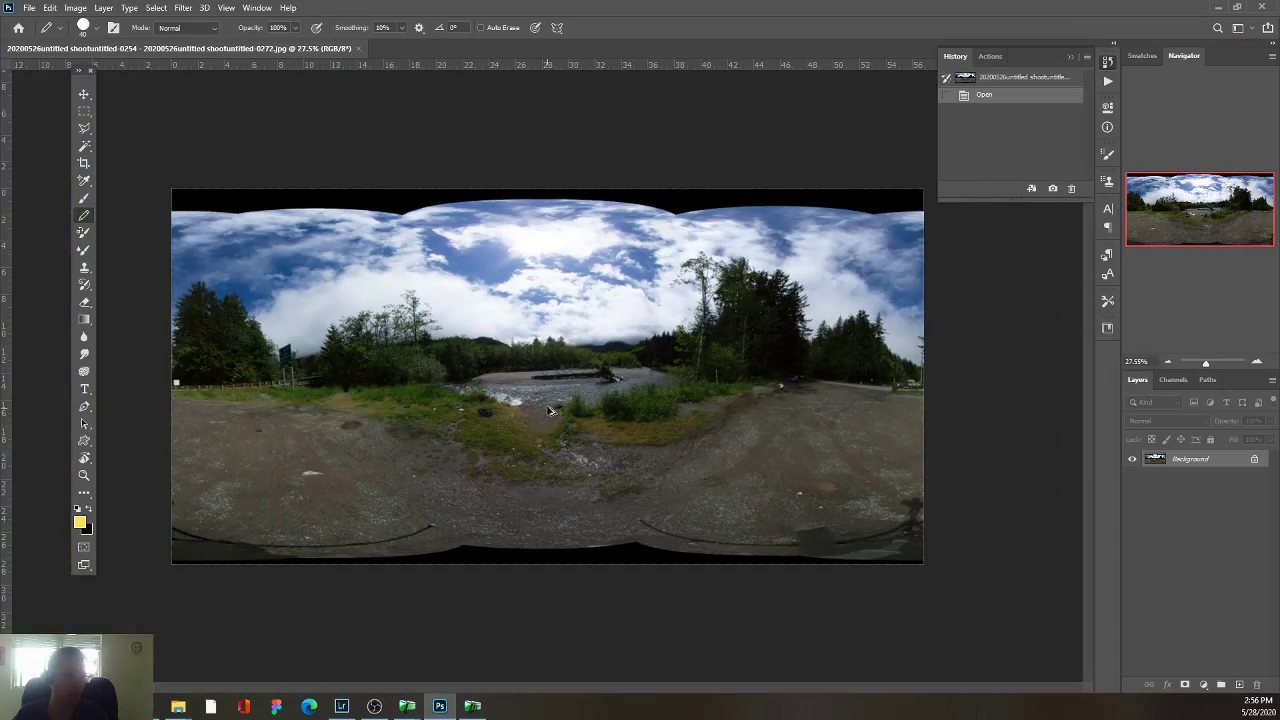
Use the Magic Wand to select the top and bottom black bands of the panorama.
scroll(549, 410, up, 2)
scroll(548, 414, up, 1)
scroll(535, 417, up, 1)
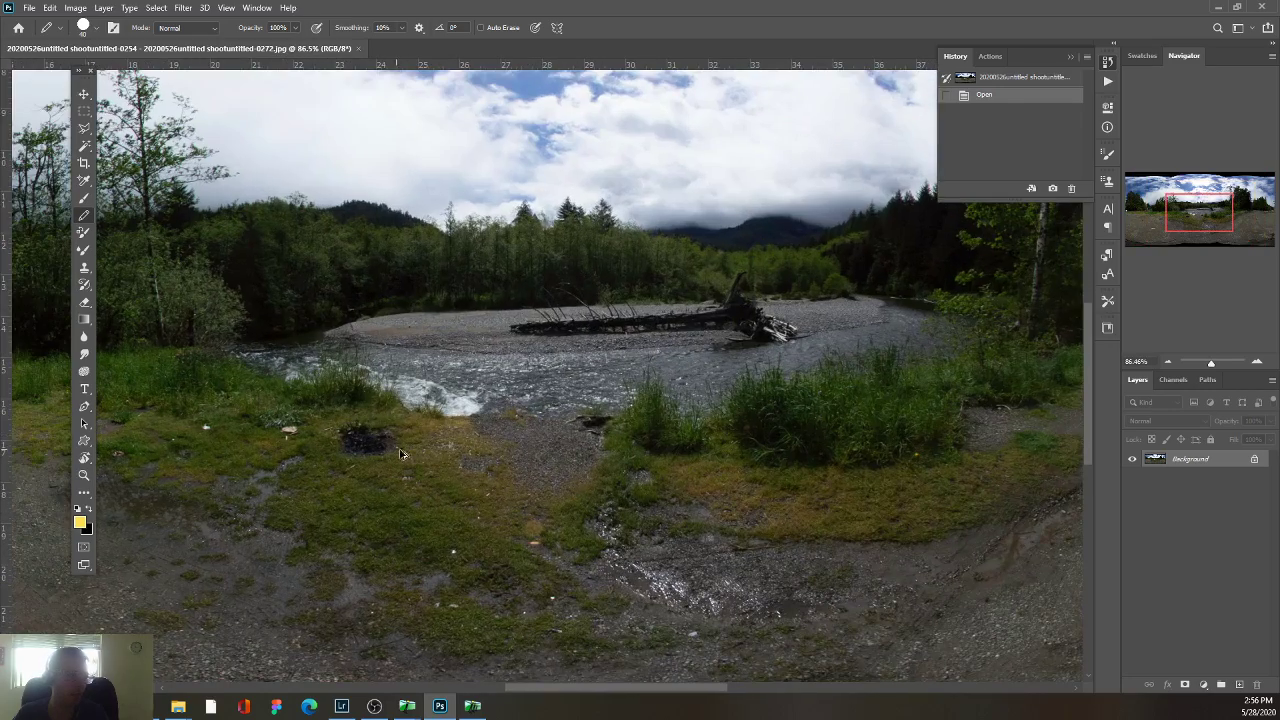
drag(400, 454, 547, 213)
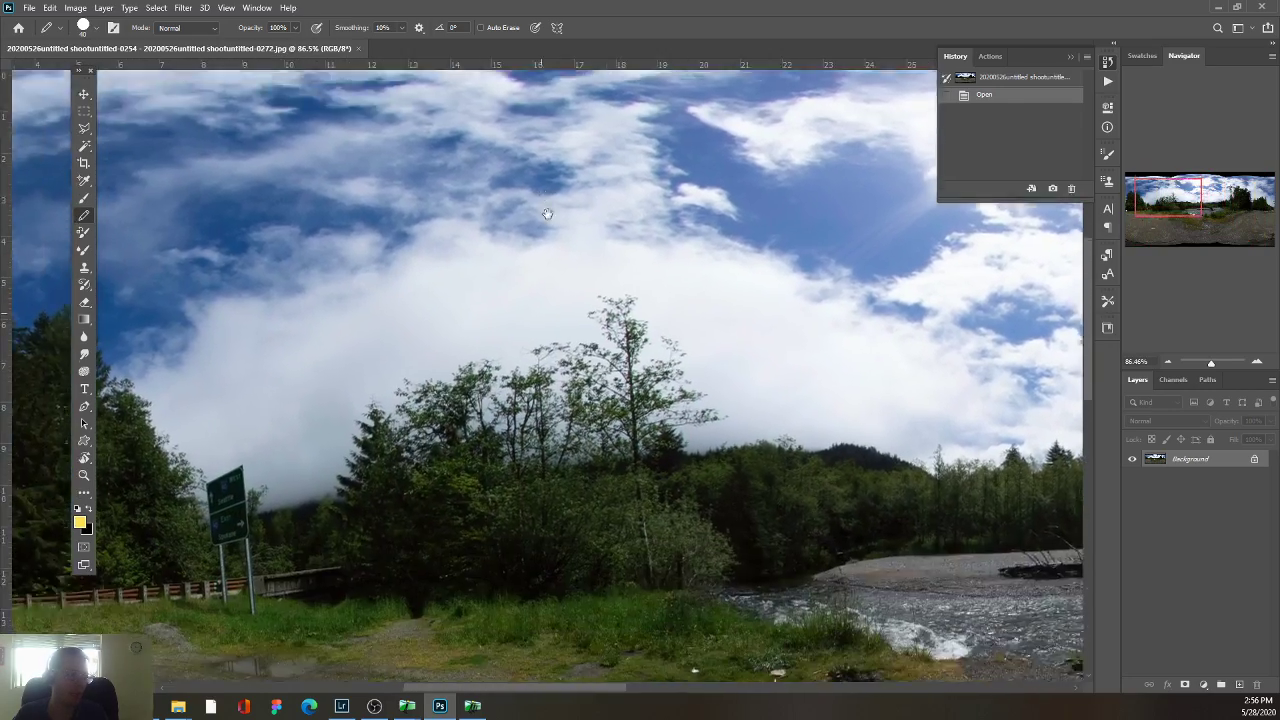
scroll(560, 195, down, 2)
scroll(571, 185, down, 2)
scroll(600, 240, down, 1)
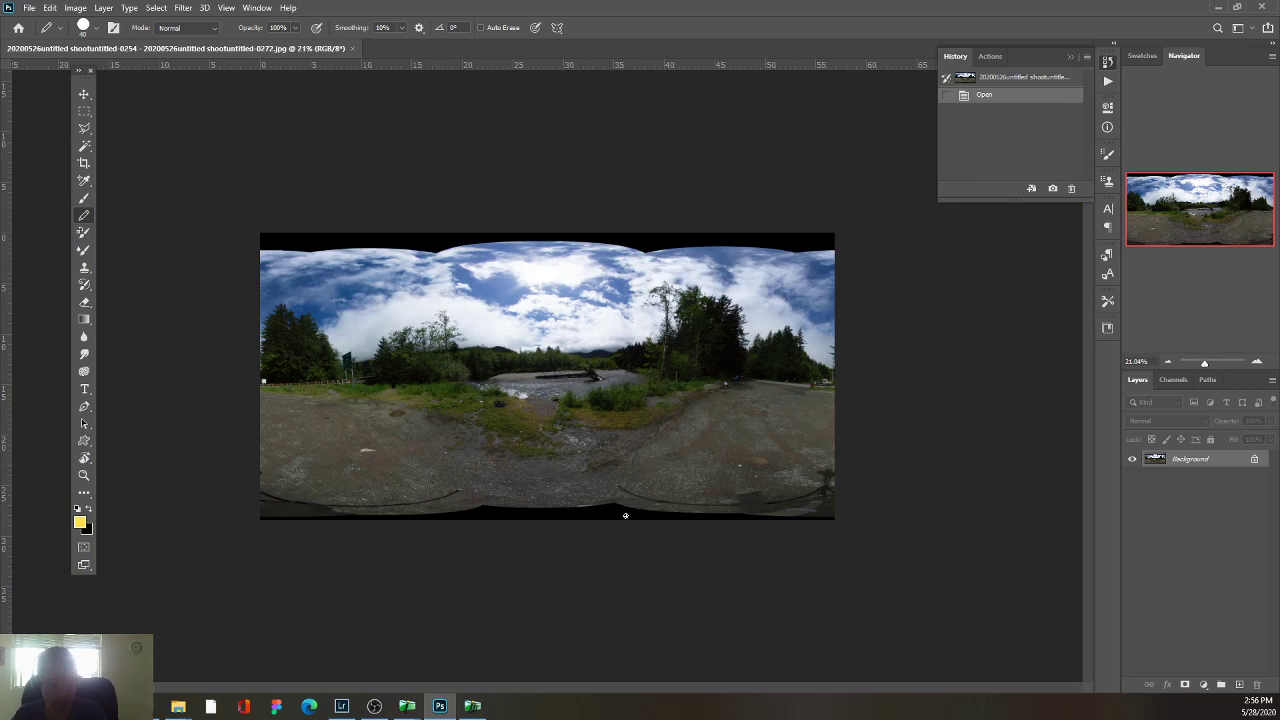
key(w)
click(643, 236)
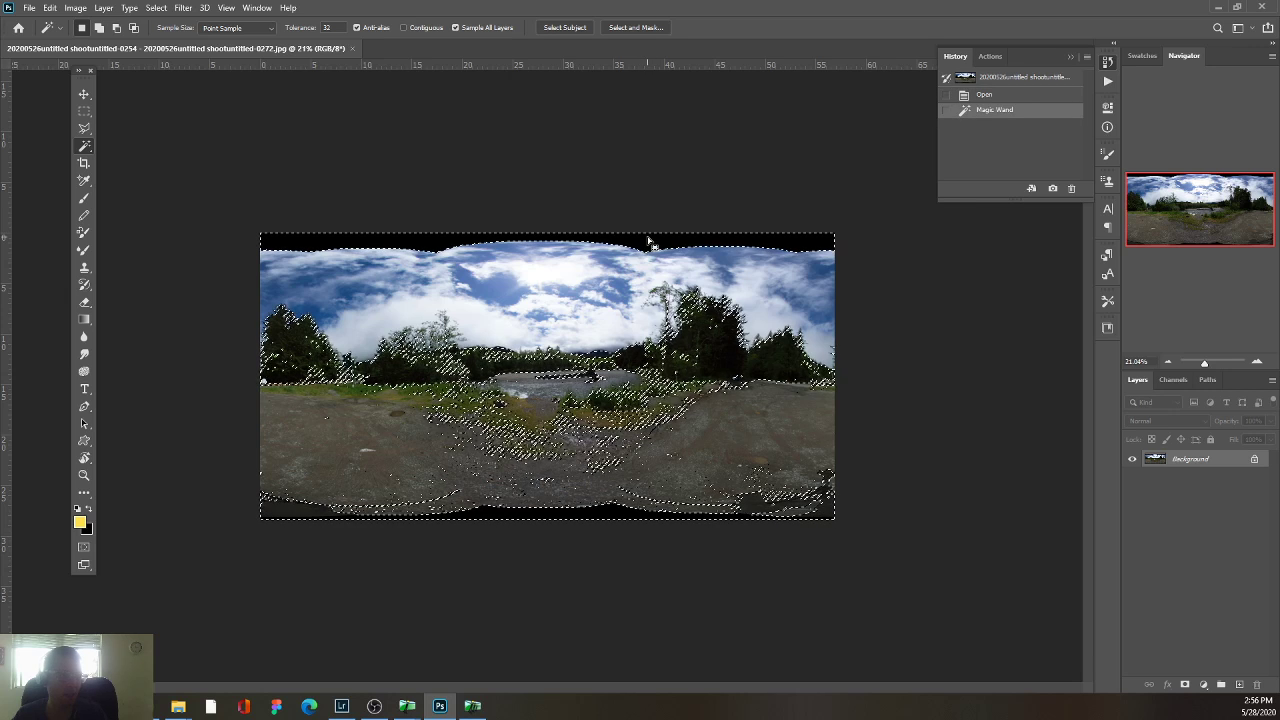
click(410, 160)
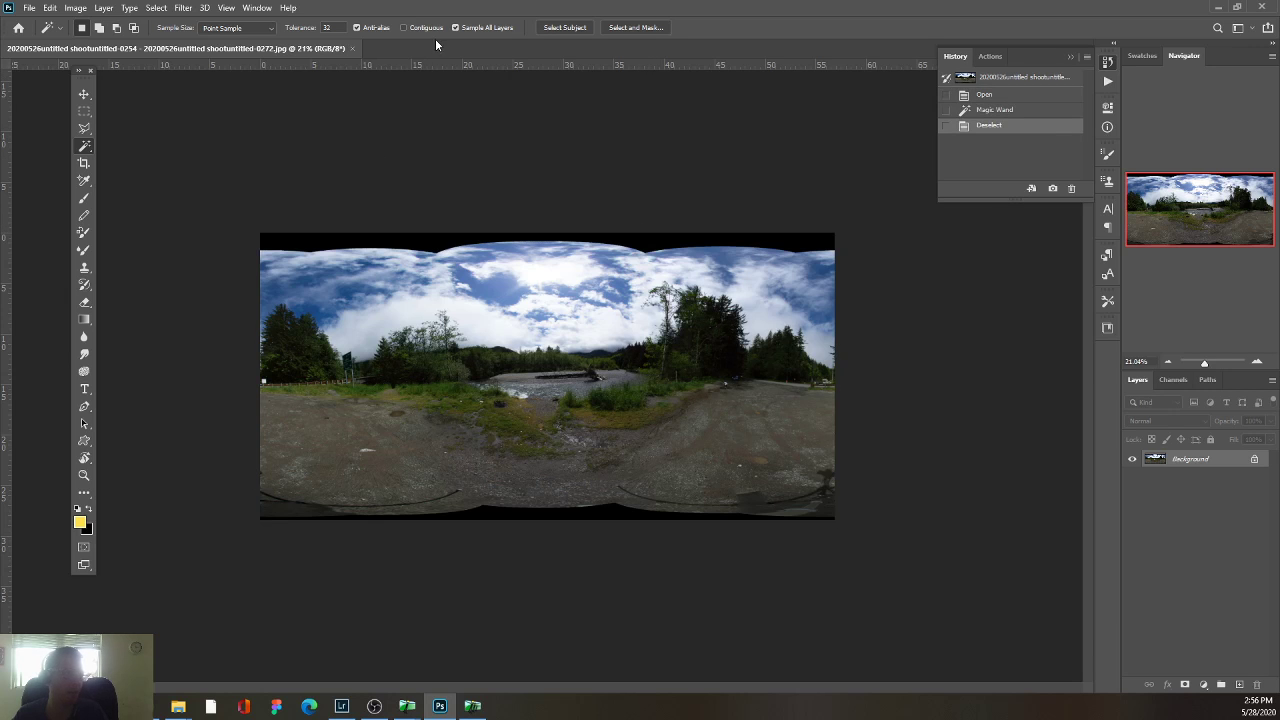
click(652, 241)
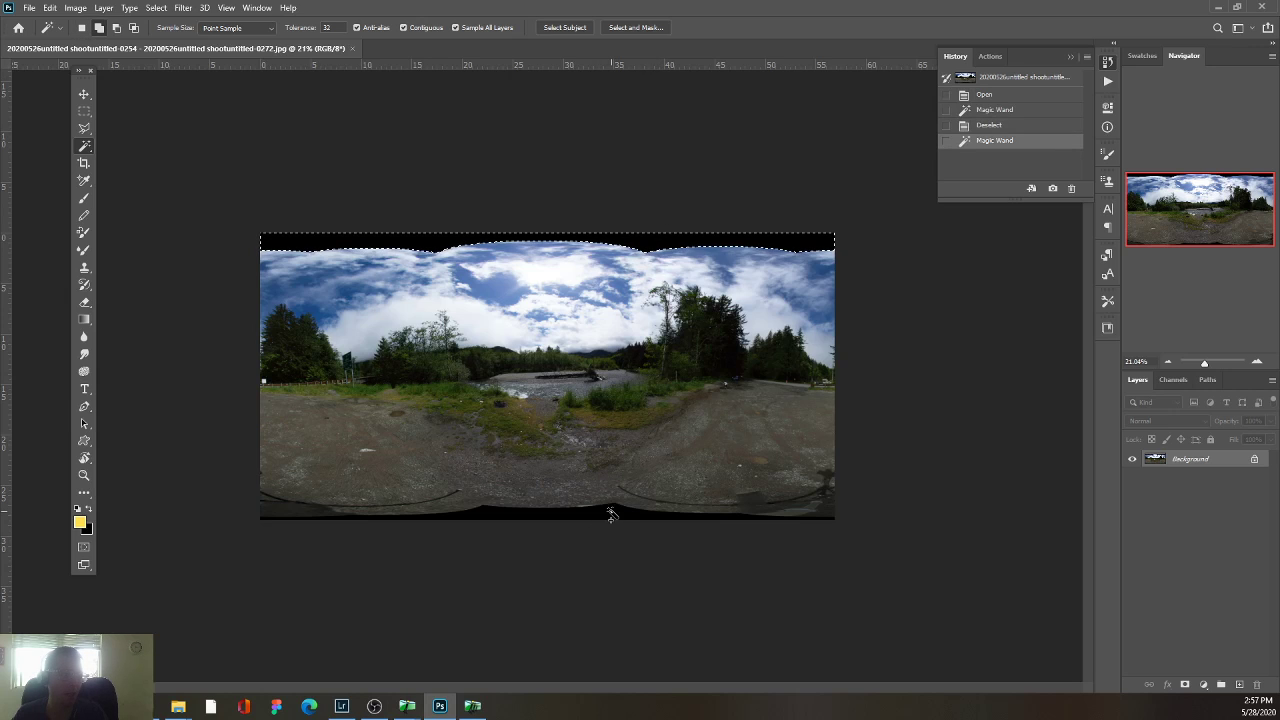
shift+click(611, 515)
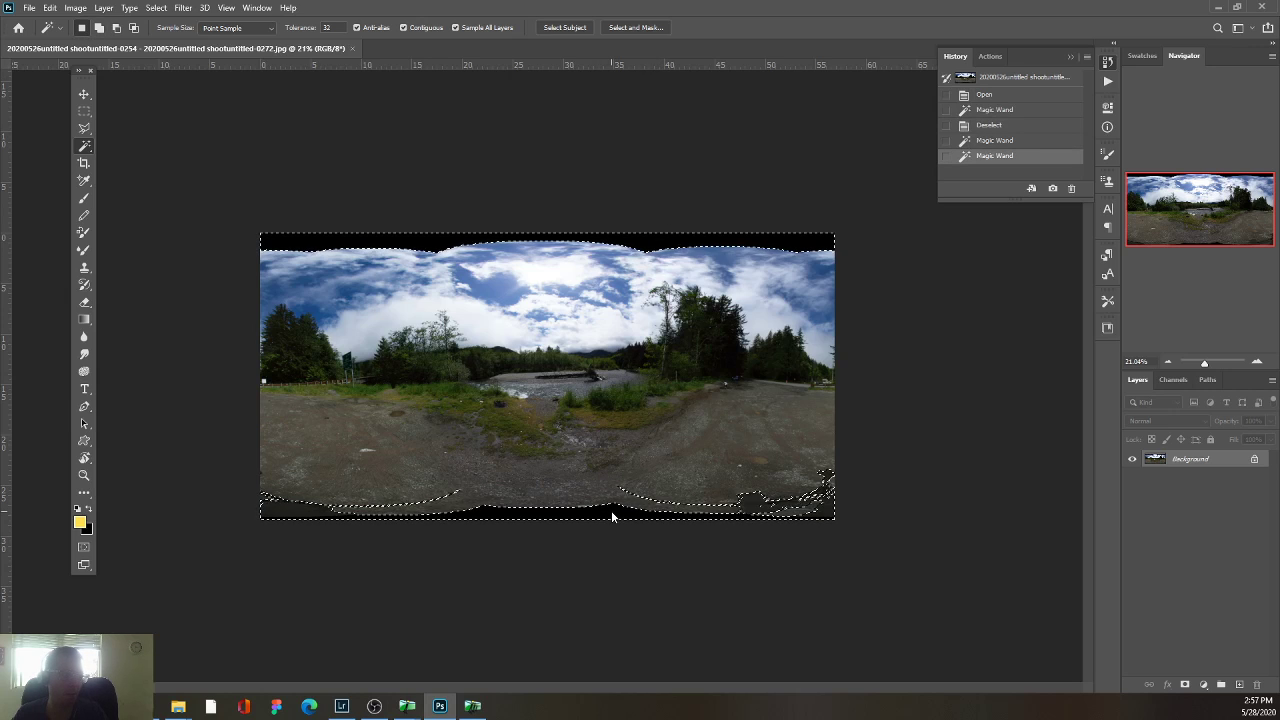
Set Magic Wand tolerance to 10 and reselect both black bands.
double_click(342, 30)
text(10)
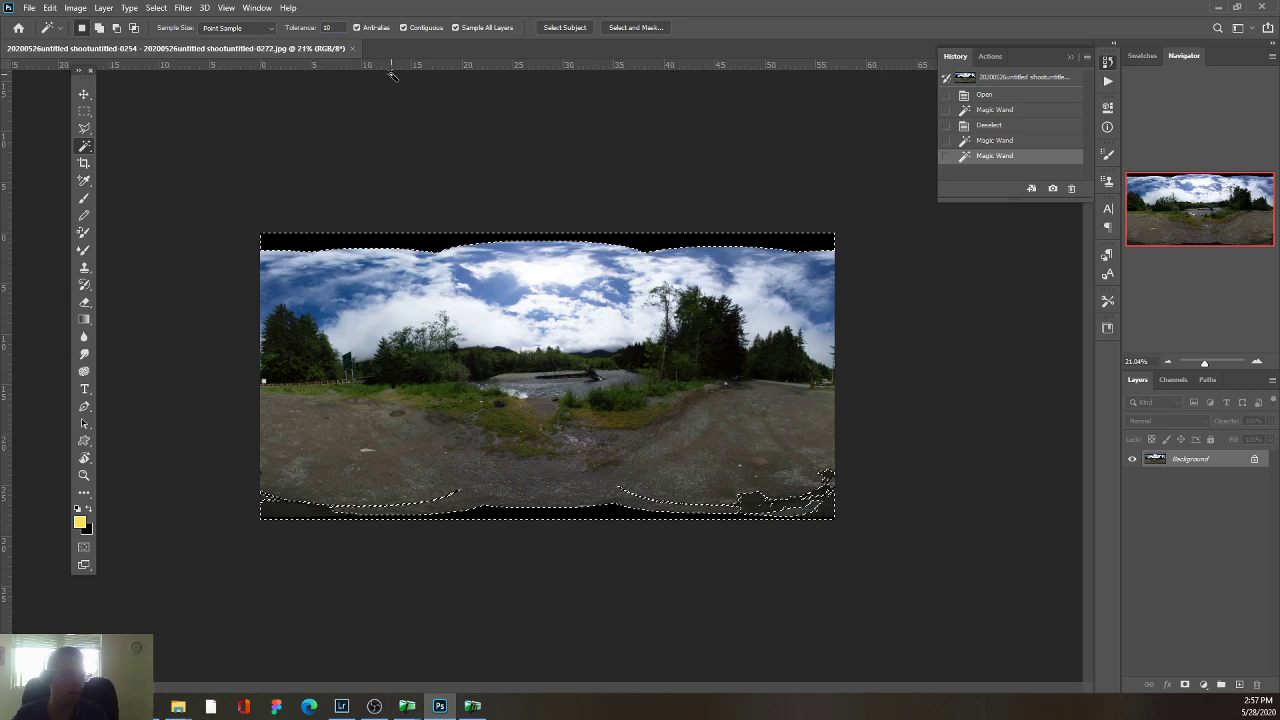
key(ctrl+d)
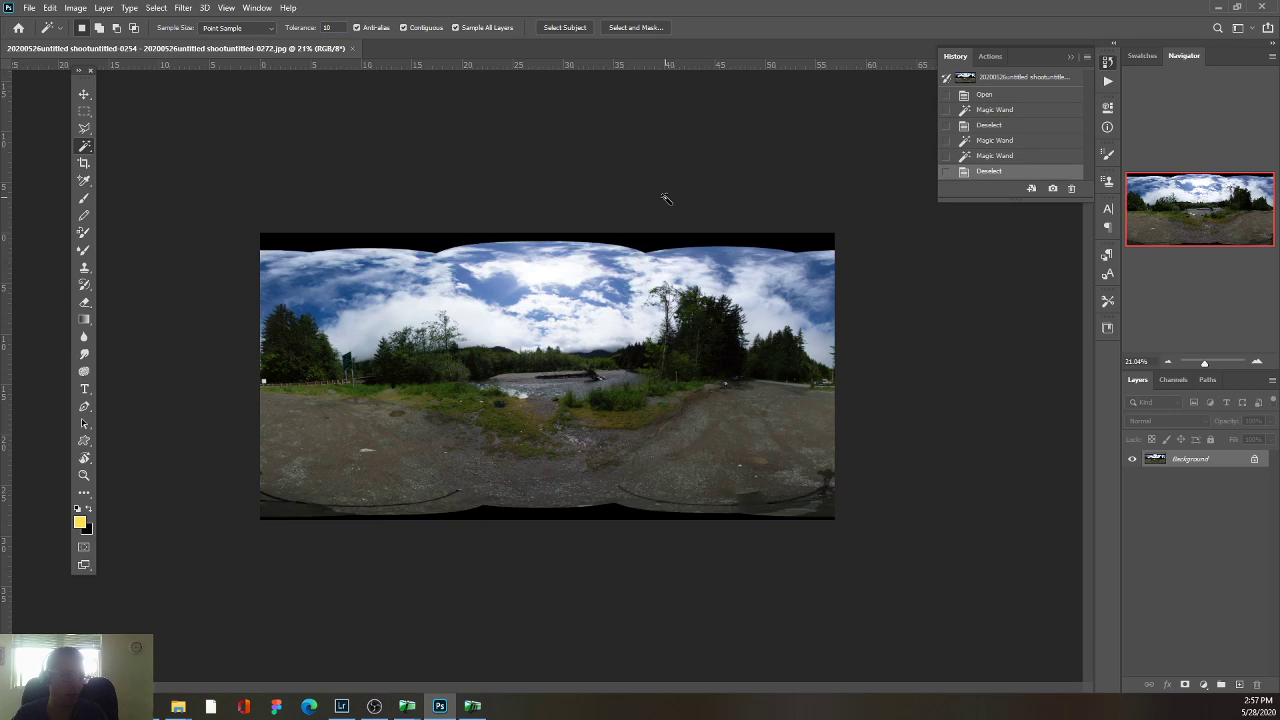
click(666, 250)
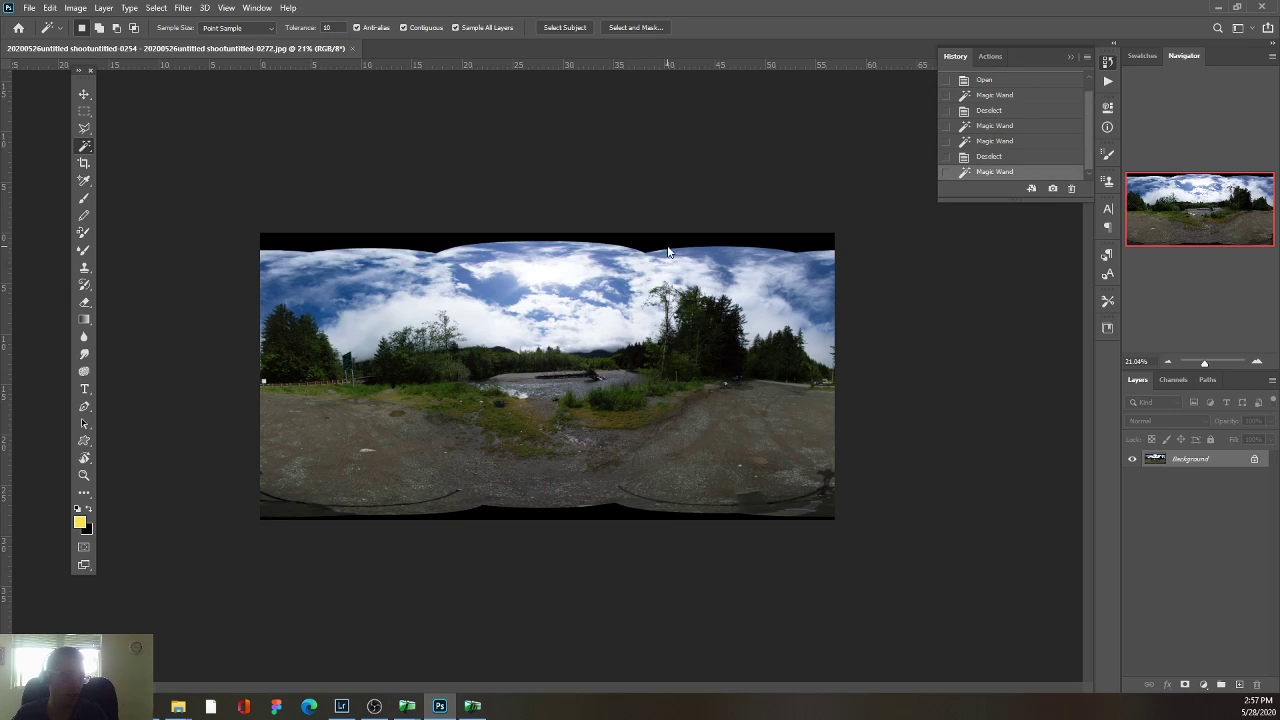
shift+click(598, 514)
scroll(576, 488, up, 2)
scroll(480, 520, up, 2)
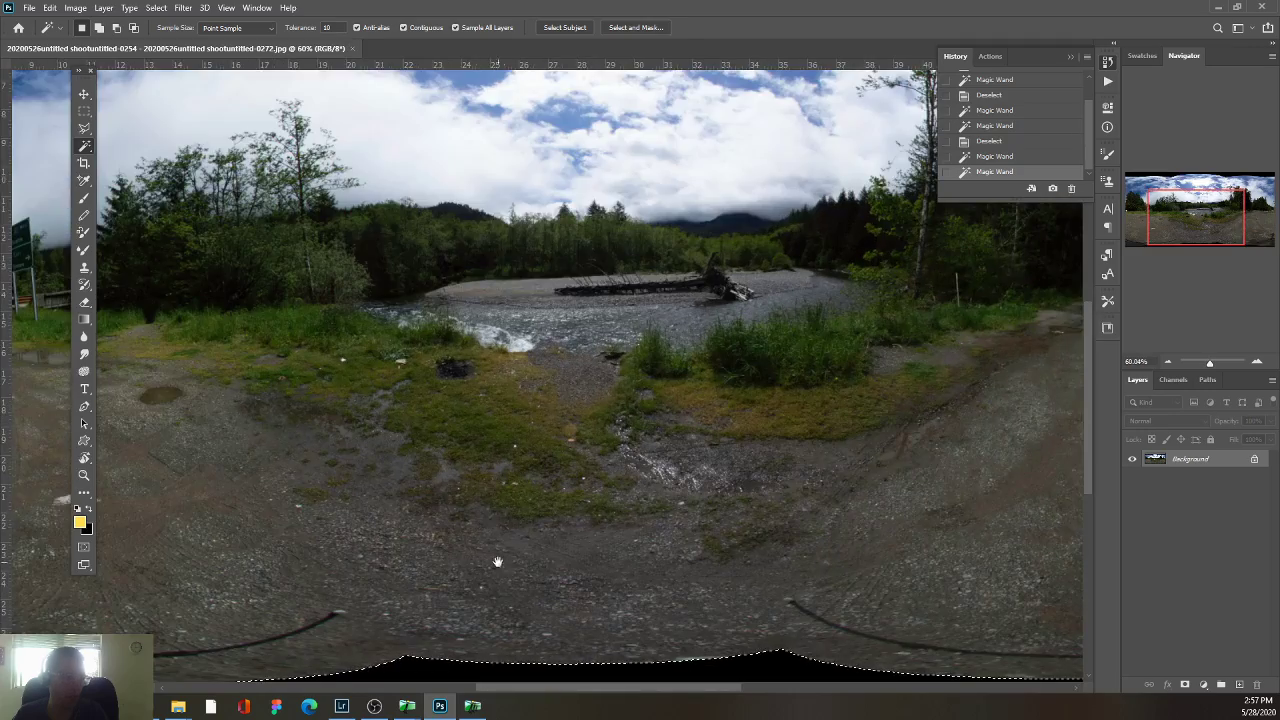
scroll(525, 381, up, 1)
scroll(500, 410, up, 2)
scroll(470, 440, up, 2)
scroll(440, 460, up, 3)
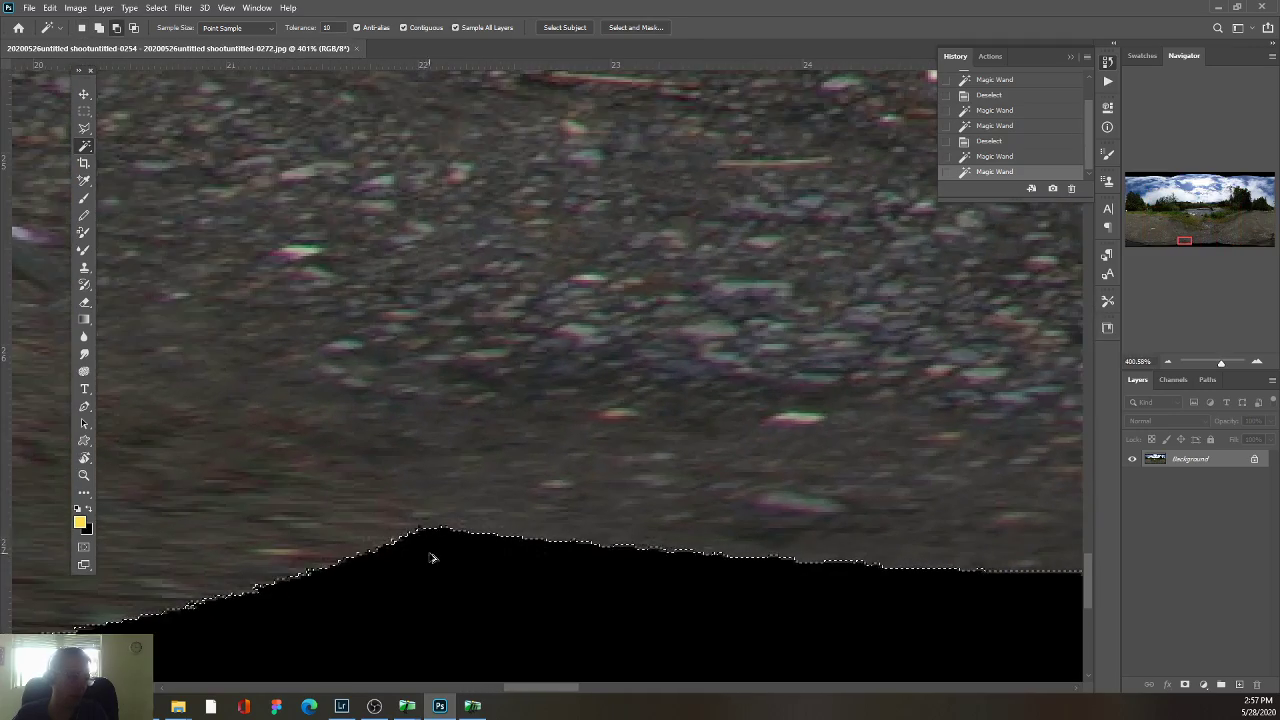
scroll(418, 470, up, 2)
click(156, 7)
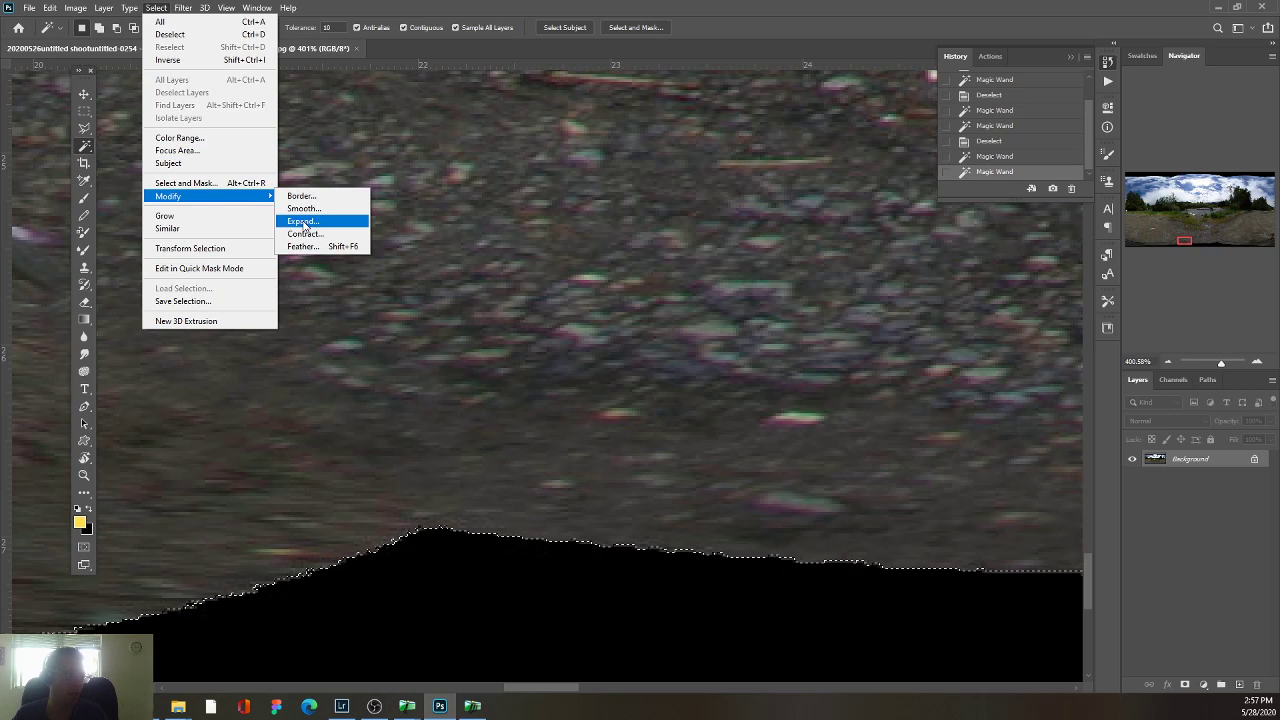
Expand the black-band selection and apply Content-Aware Fill with output to a new layer.
click(302, 222)
key(Return)
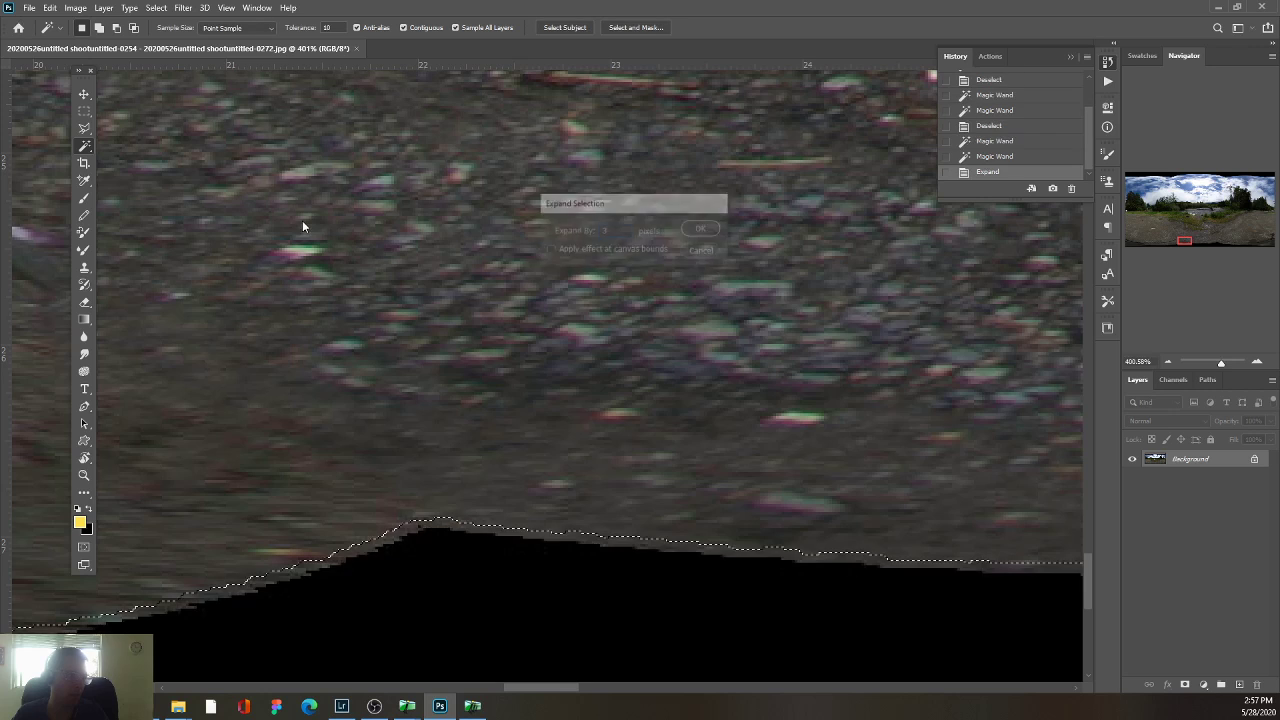
scroll(302, 222, down, 3)
scroll(248, 188, down, 2)
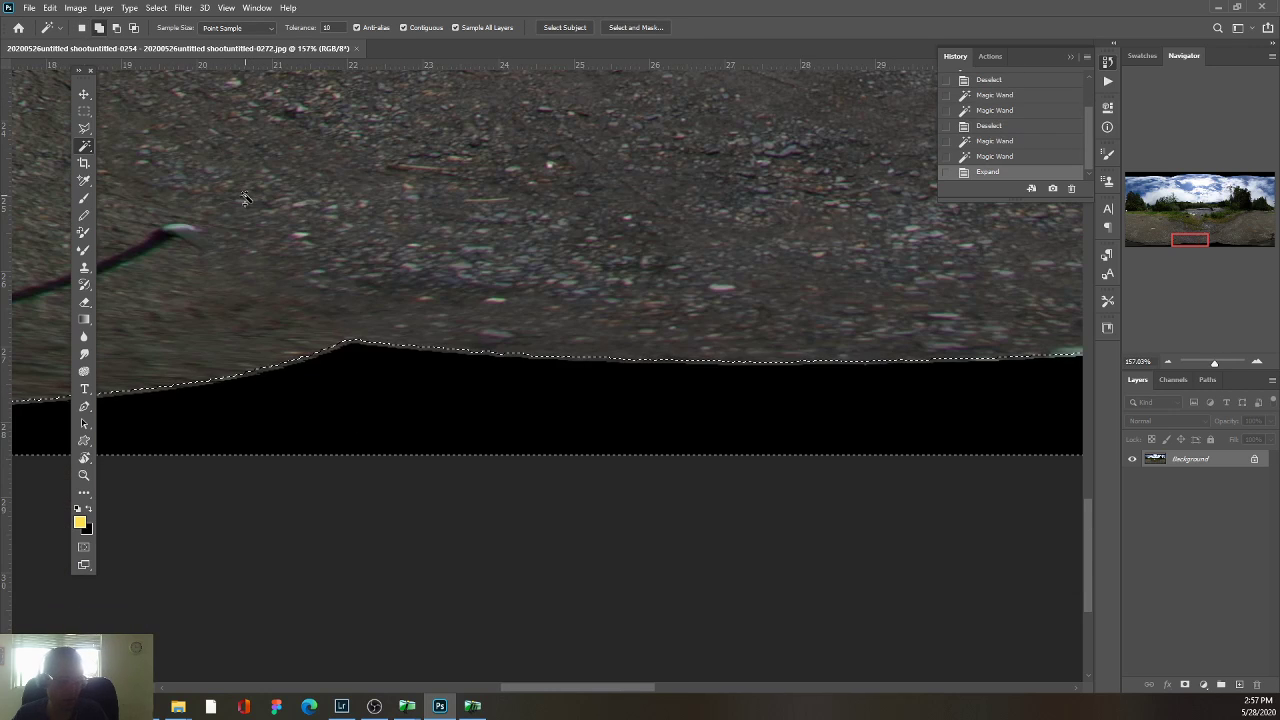
click(49, 8)
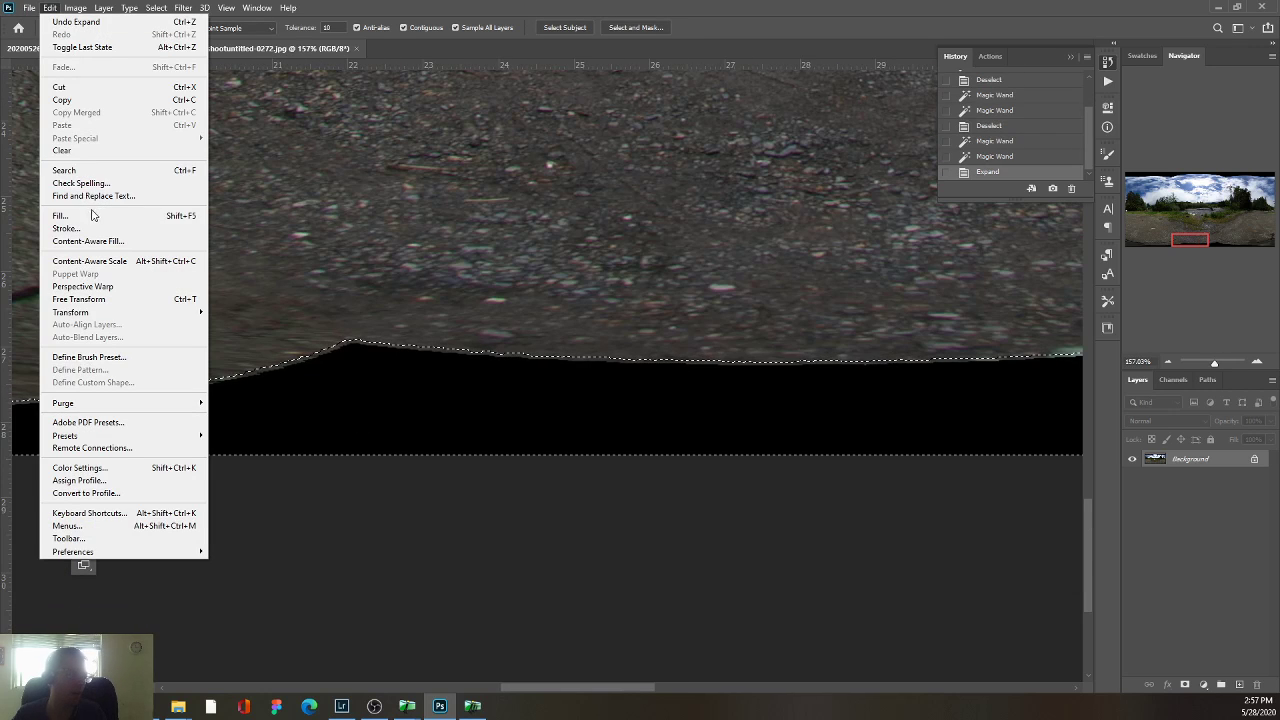
click(88, 241)
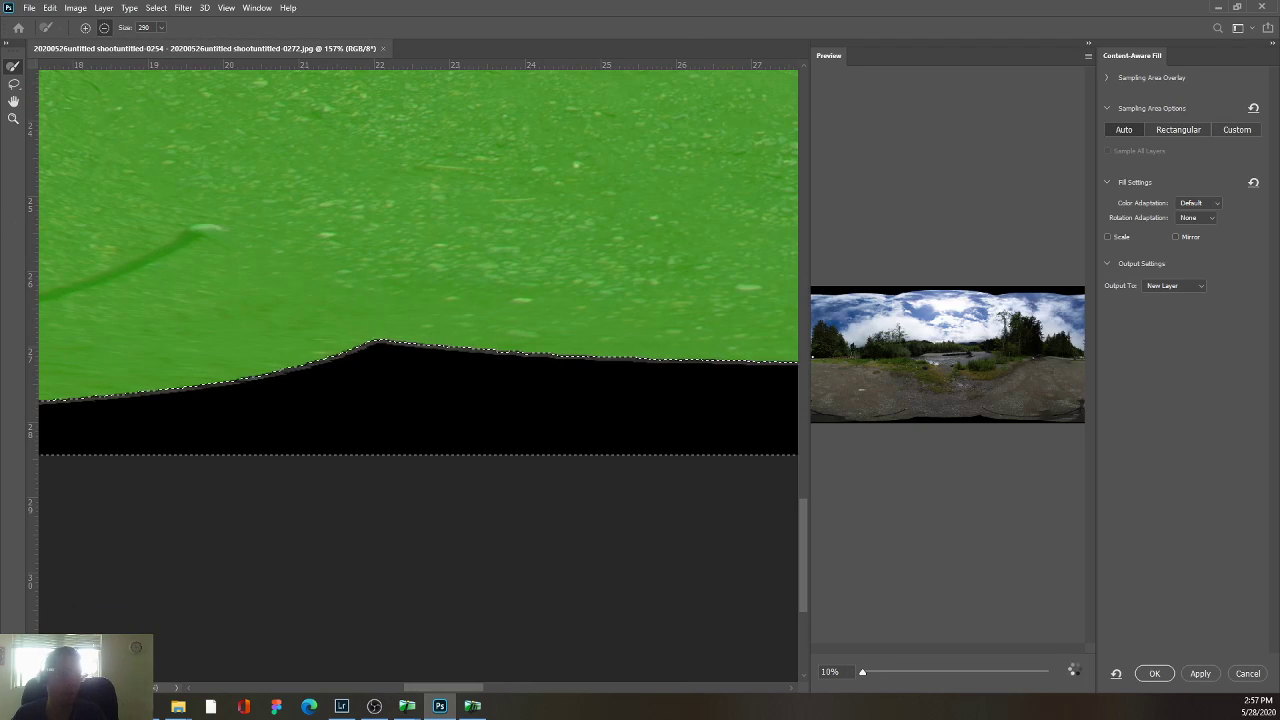
click(1153, 675)
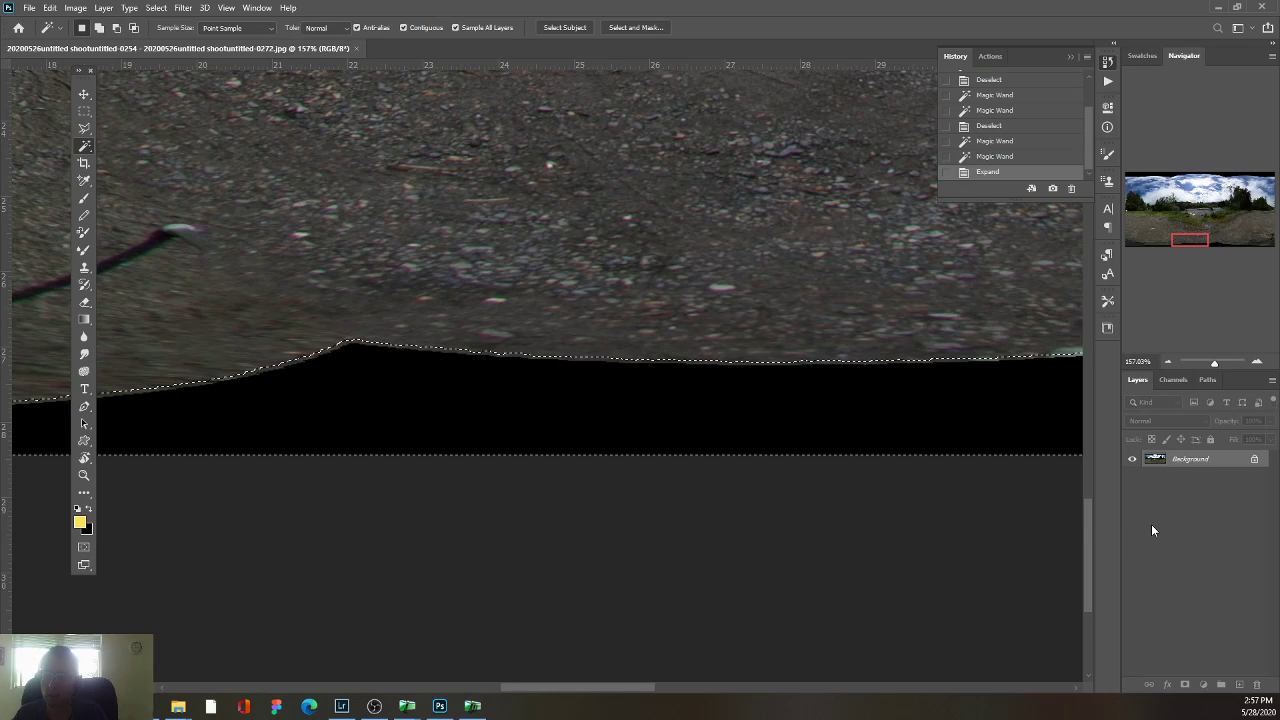
Check the Hugin preview, then fit the filled panorama to the window and clear the selection.
key(alt+Tab)
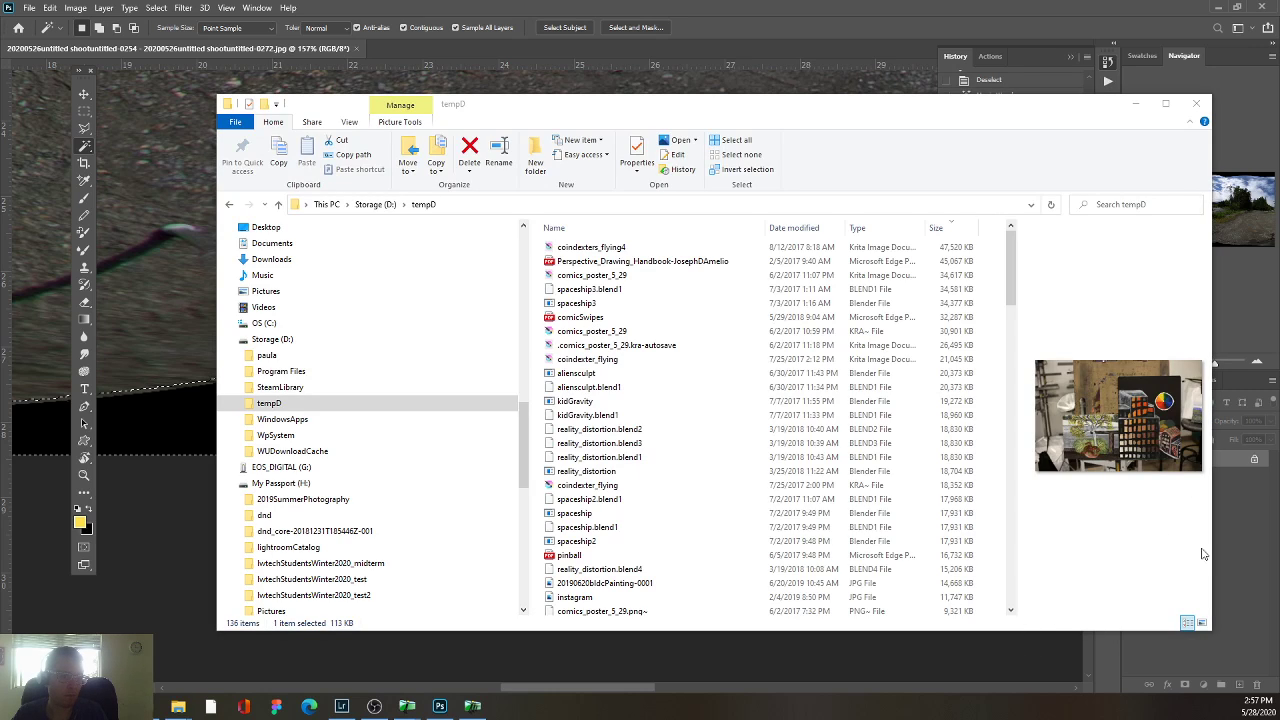
key(alt+Tab)
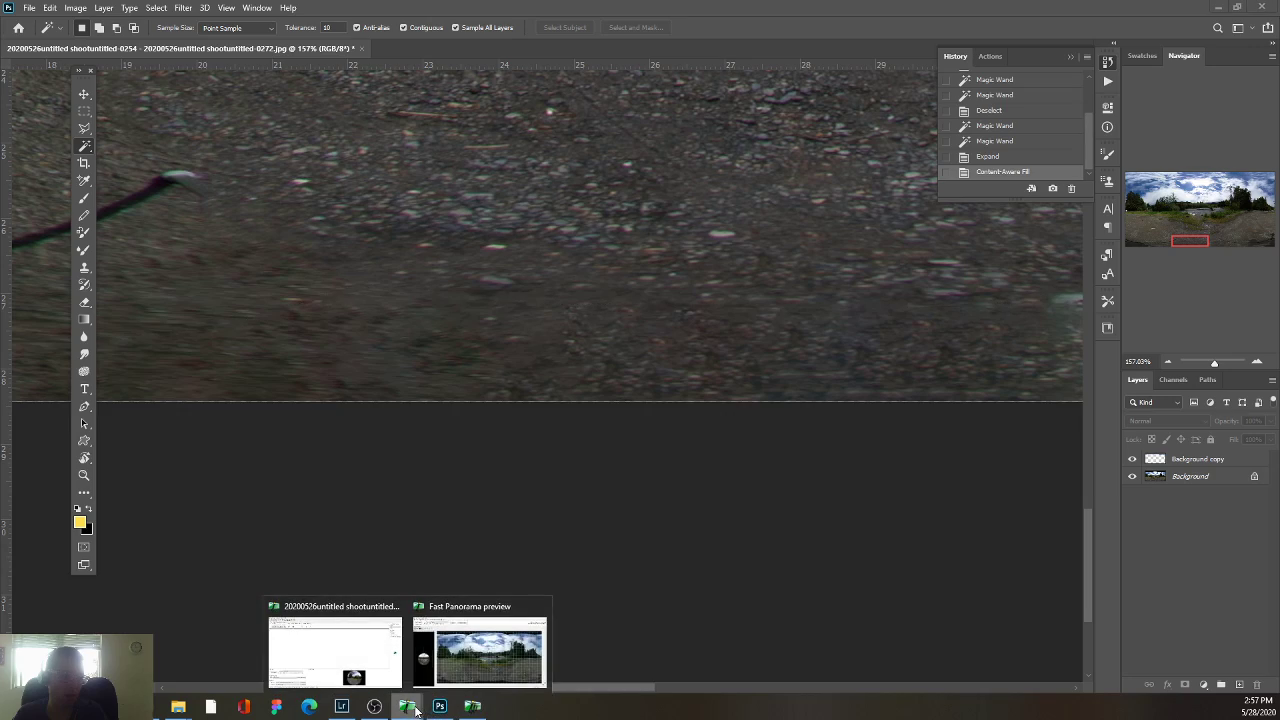
mouse_move(480, 648)
click(494, 620)
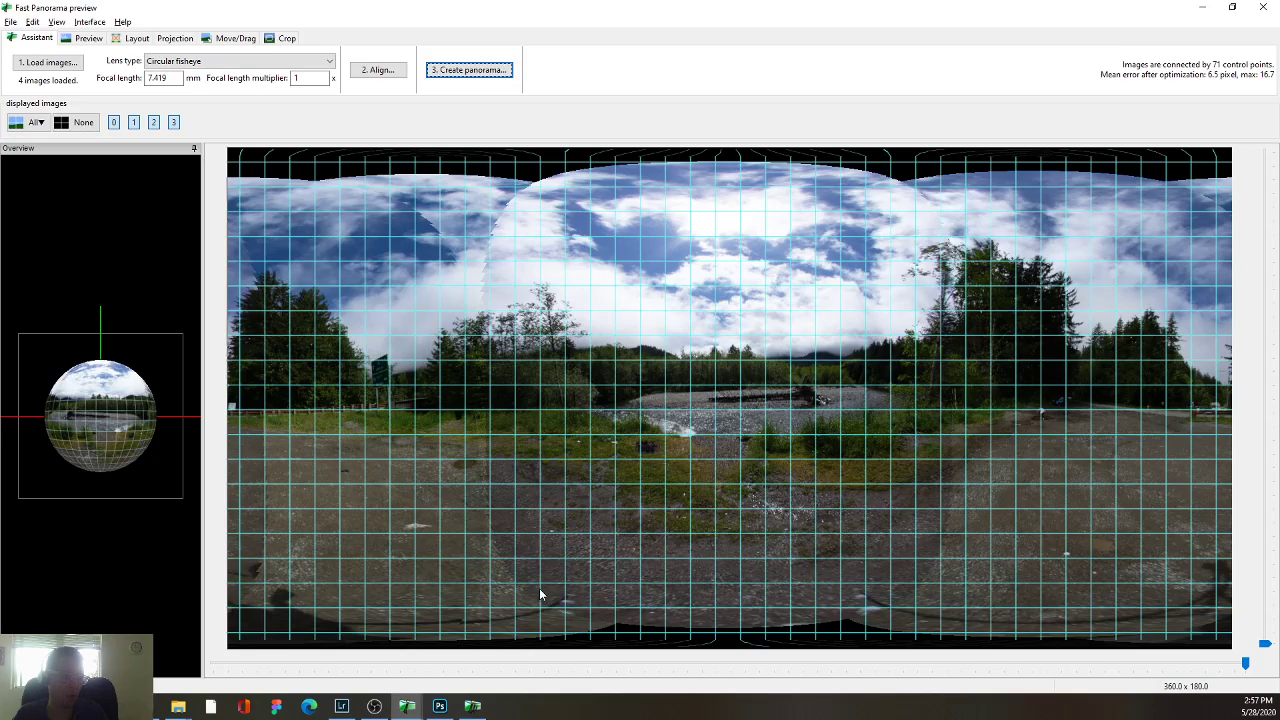
click(1263, 7)
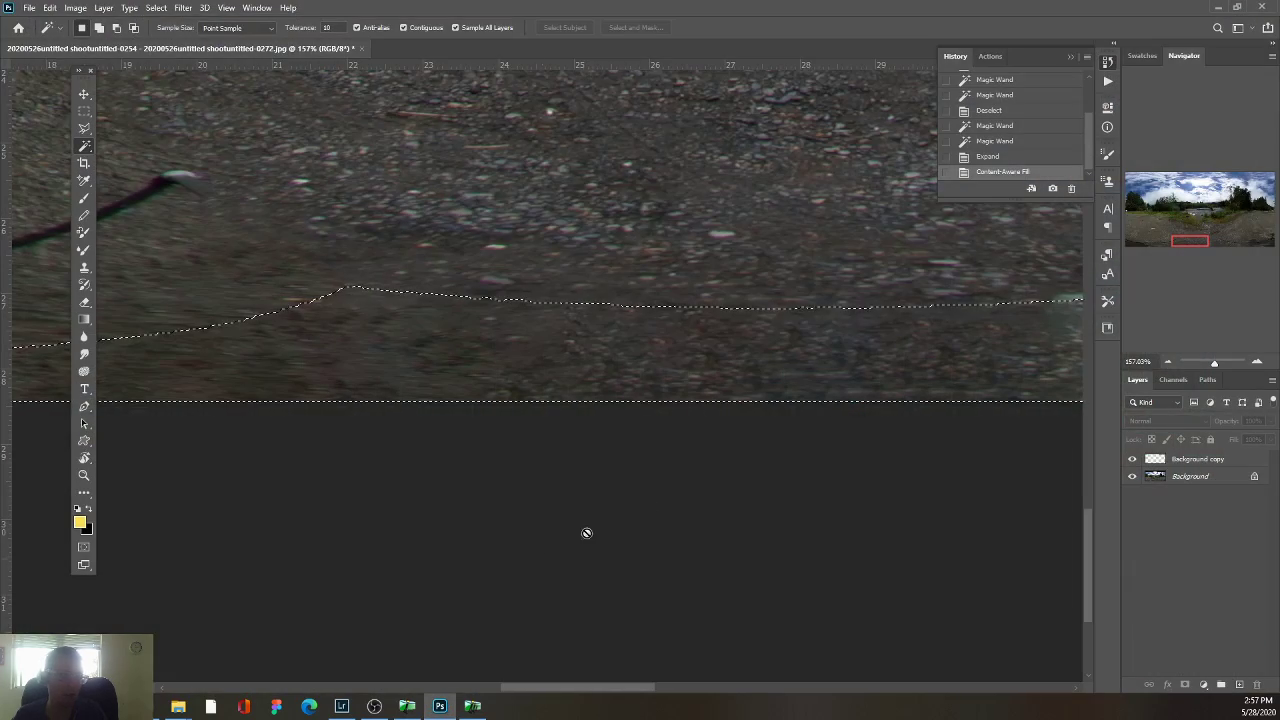
key(ctrl+0)
key(ctrl+d)
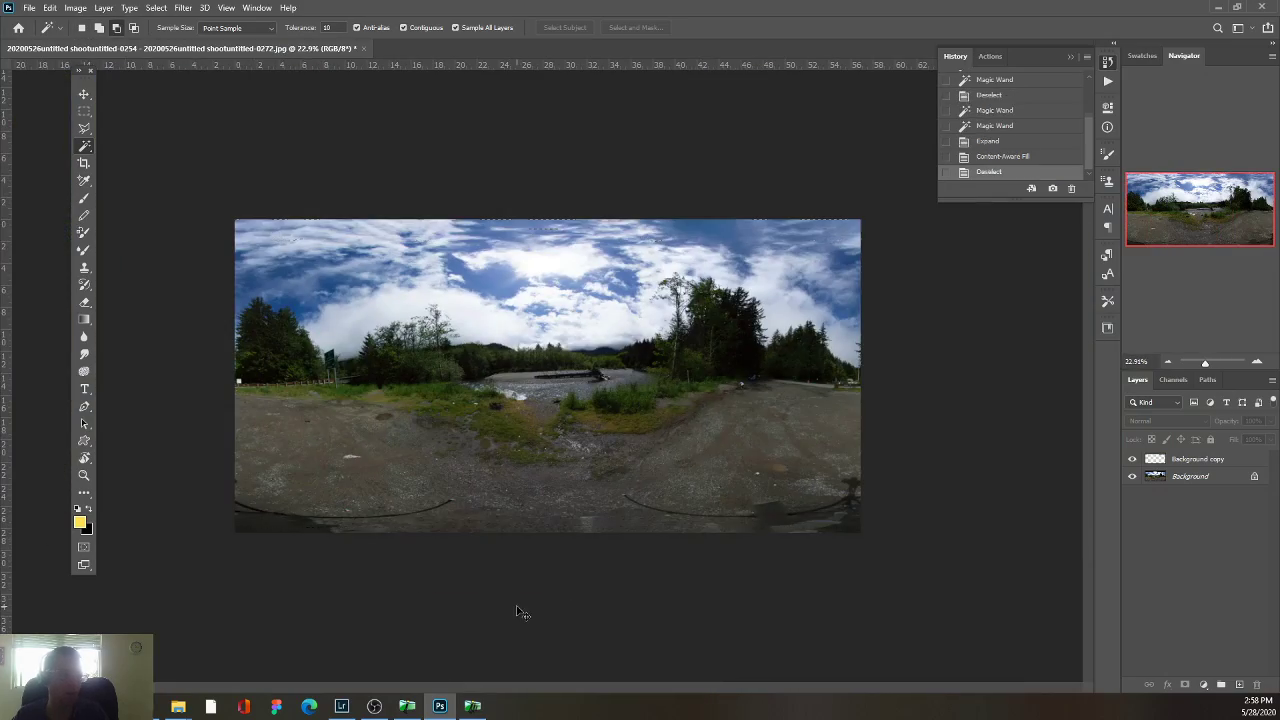
scroll(590, 580, up, 2)
scroll(590, 580, up, 1)
scroll(578, 600, down, 2)
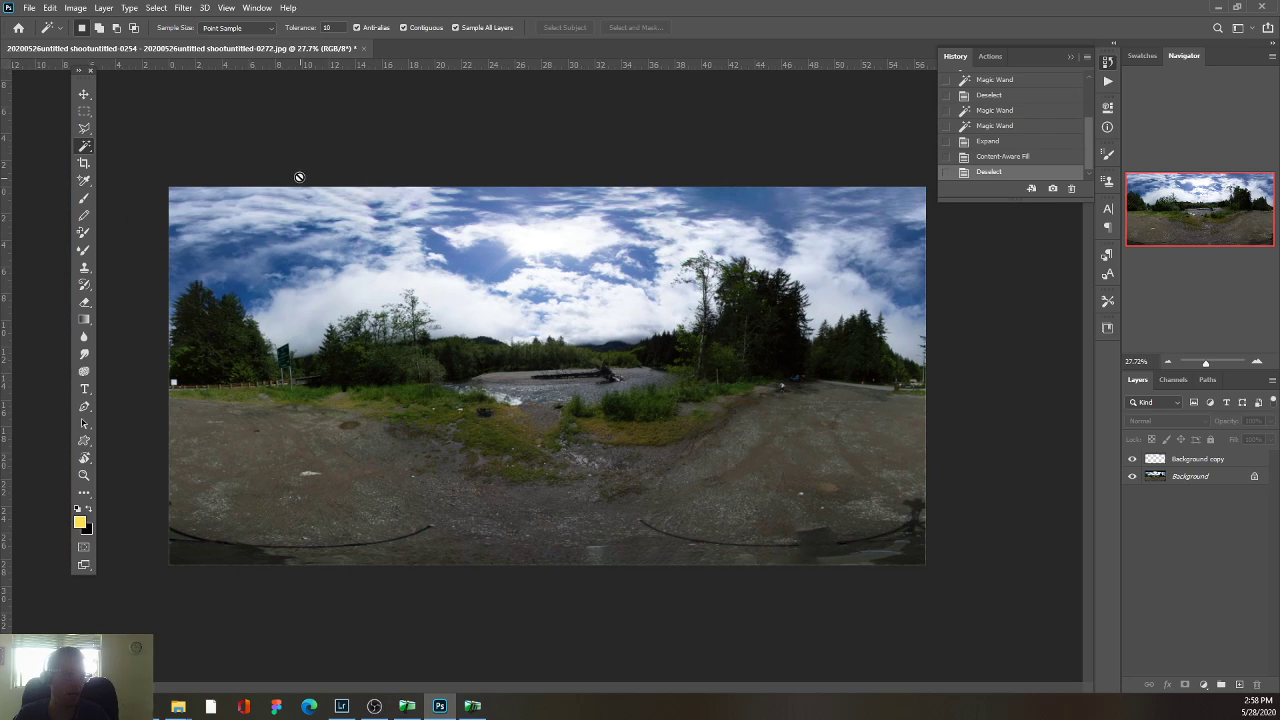
click(97, 7)
mouse_move(75, 8)
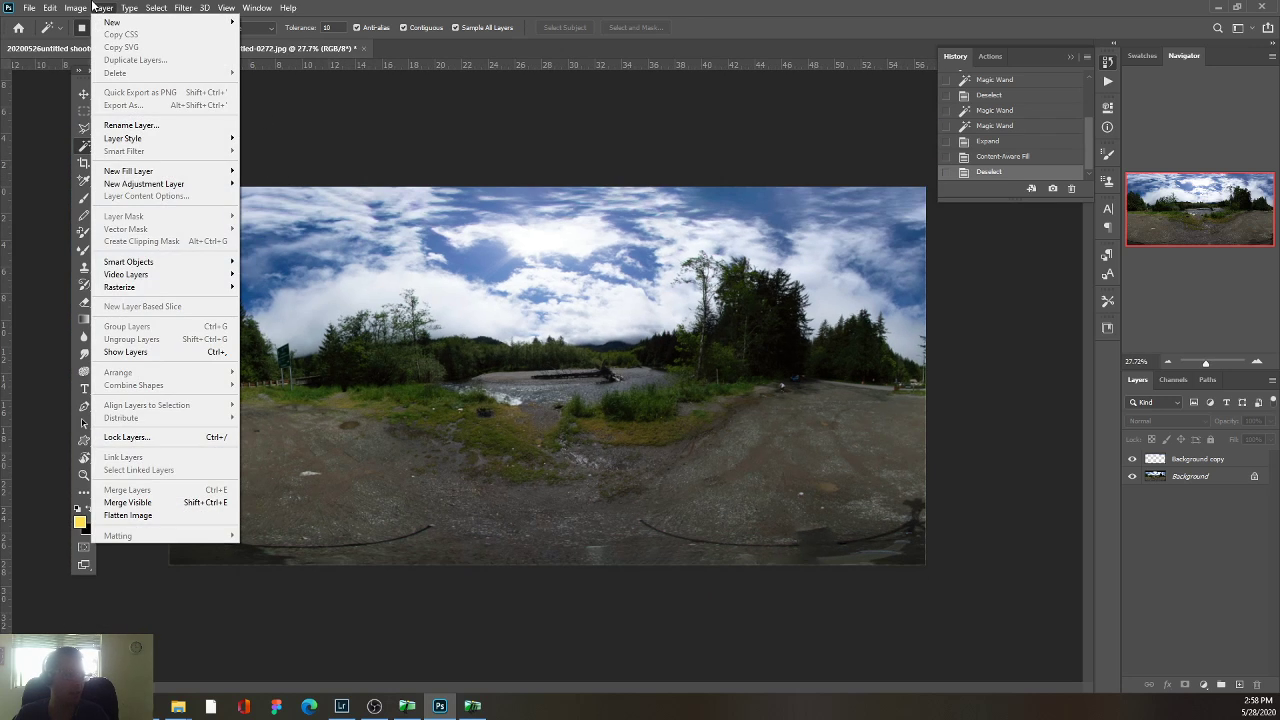
click(586, 205)
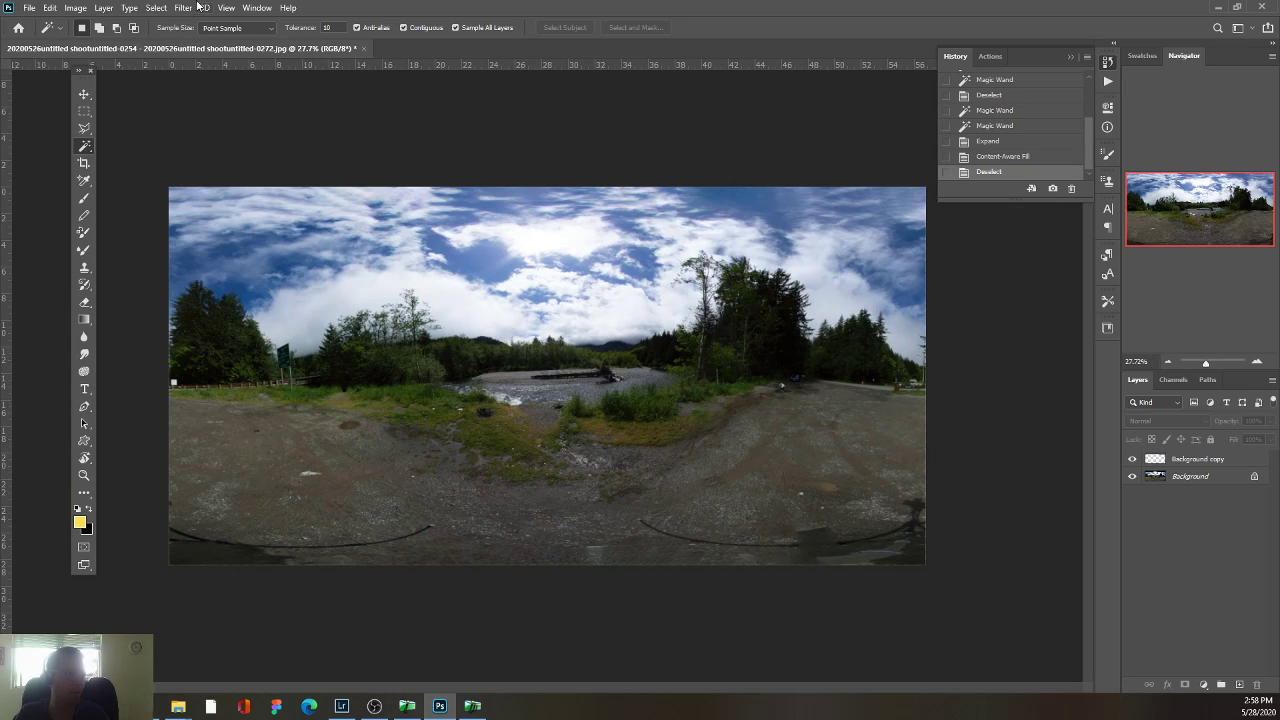
click(75, 7)
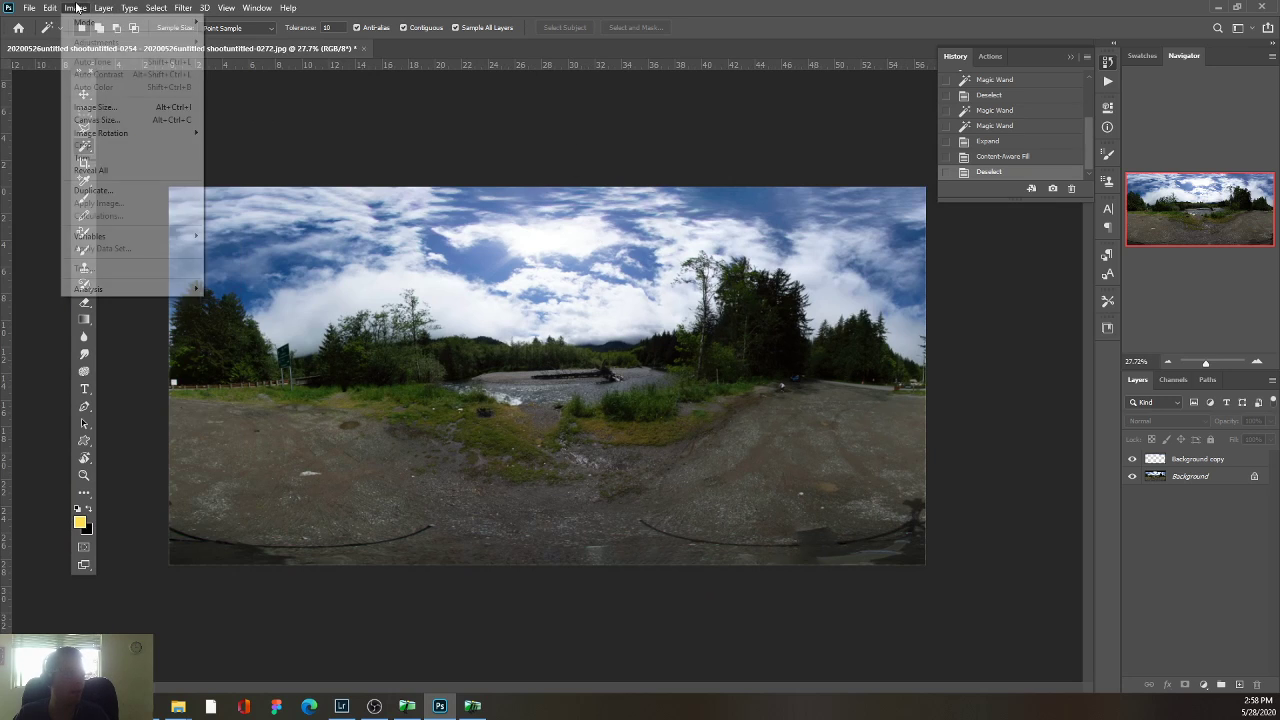
Resize the panorama to a 1024×1024 square with proportions unlinked.
click(116, 108)
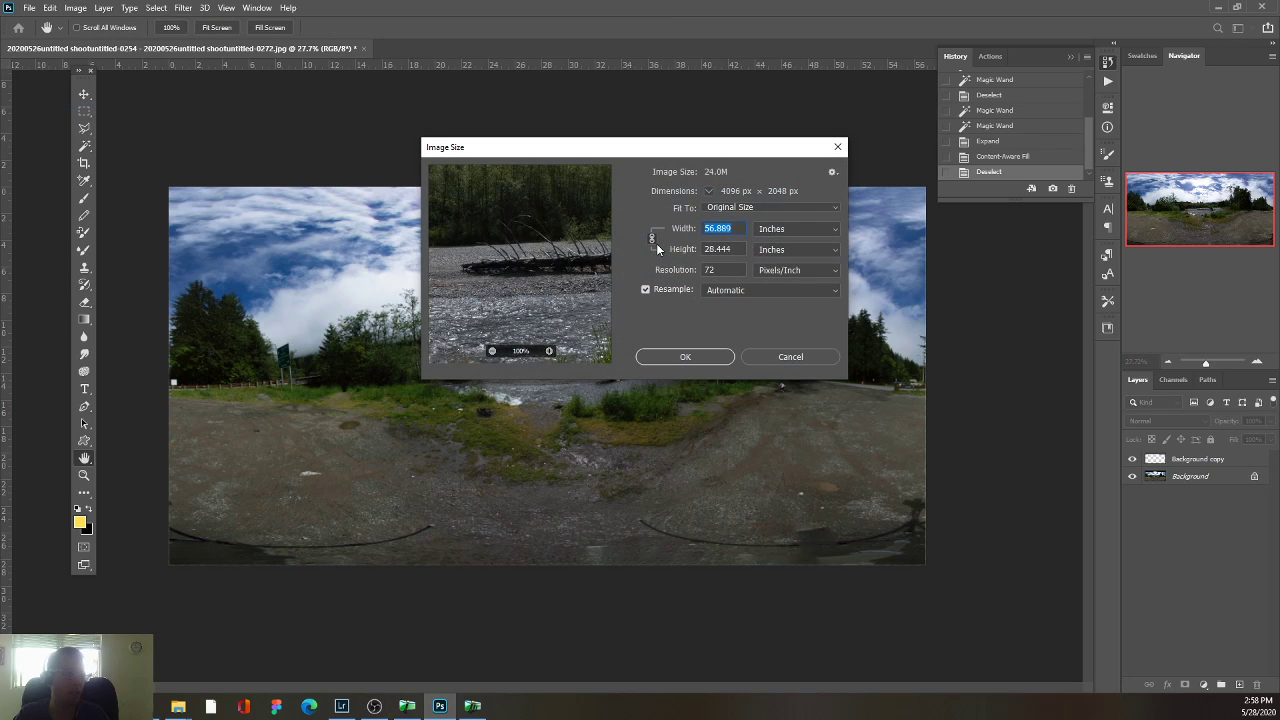
click(652, 238)
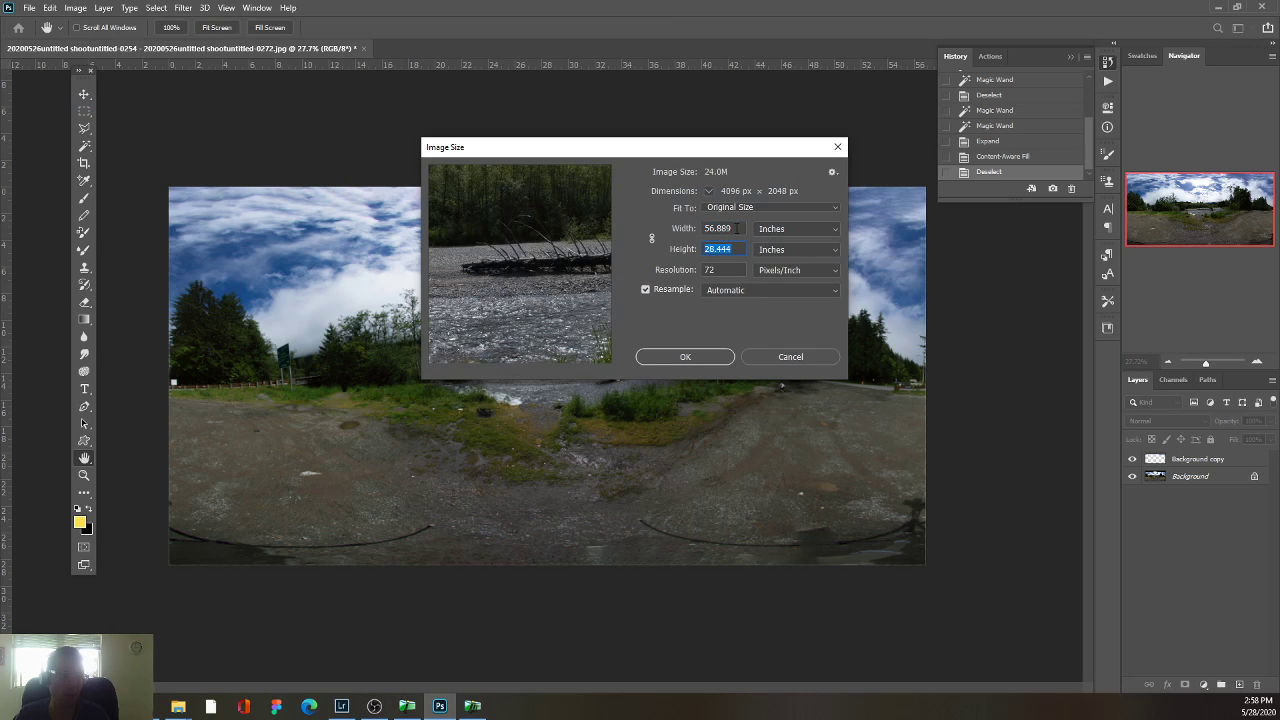
text(28.444)
click(712, 356)
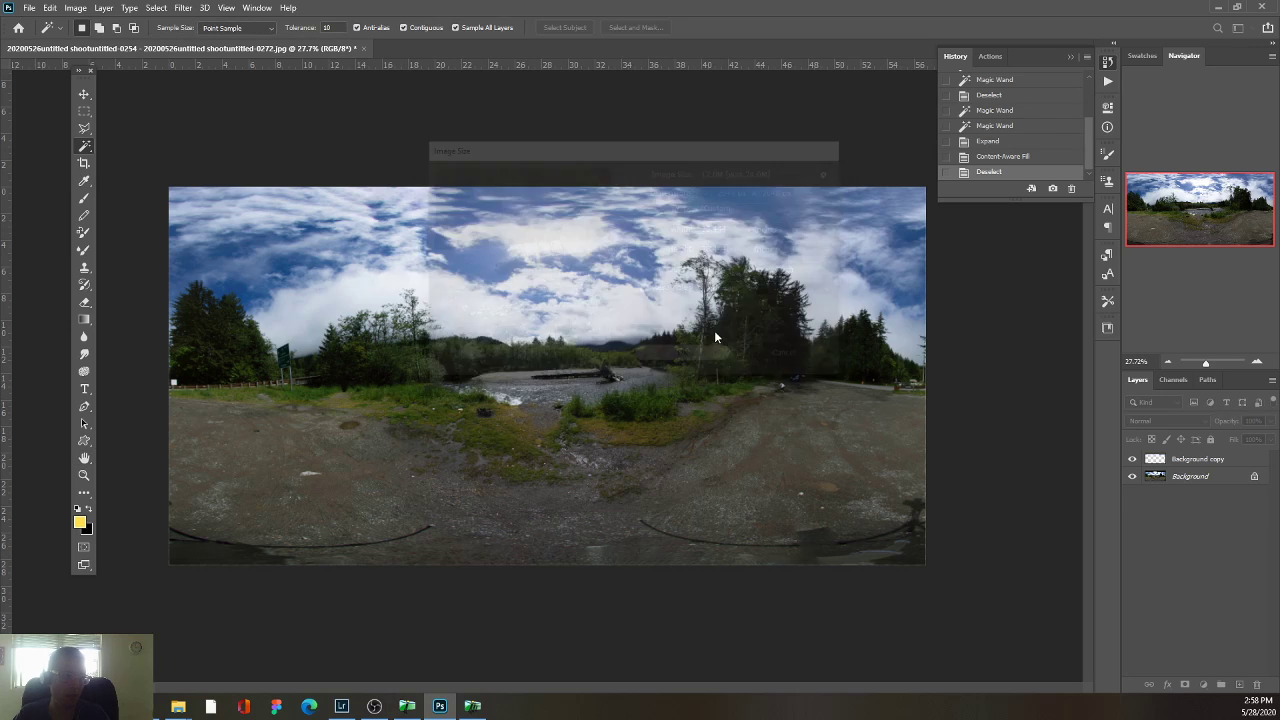
key(ctrl+0)
scroll(683, 391, down, 1)
scroll(683, 391, down, 1)
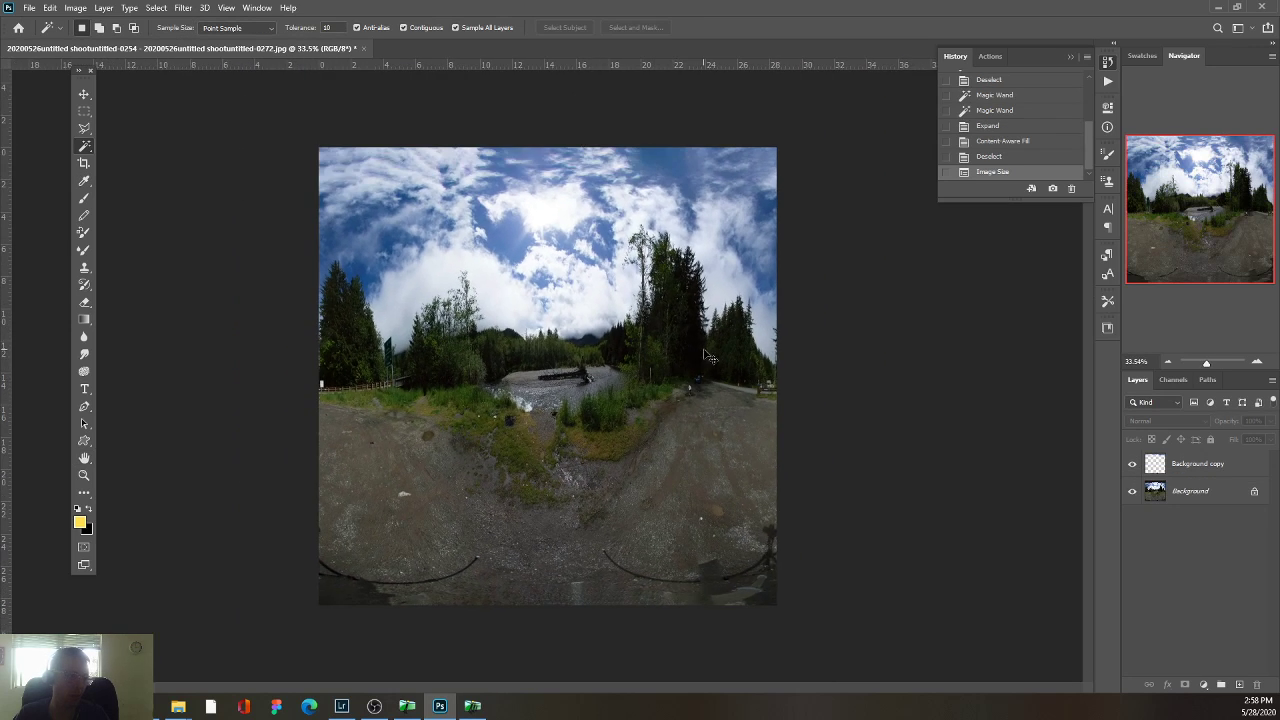
scroll(711, 357, down, 2)
Merge the two layers into one and rotate the image 180° to flip it upside down.
key(ctrl+a)
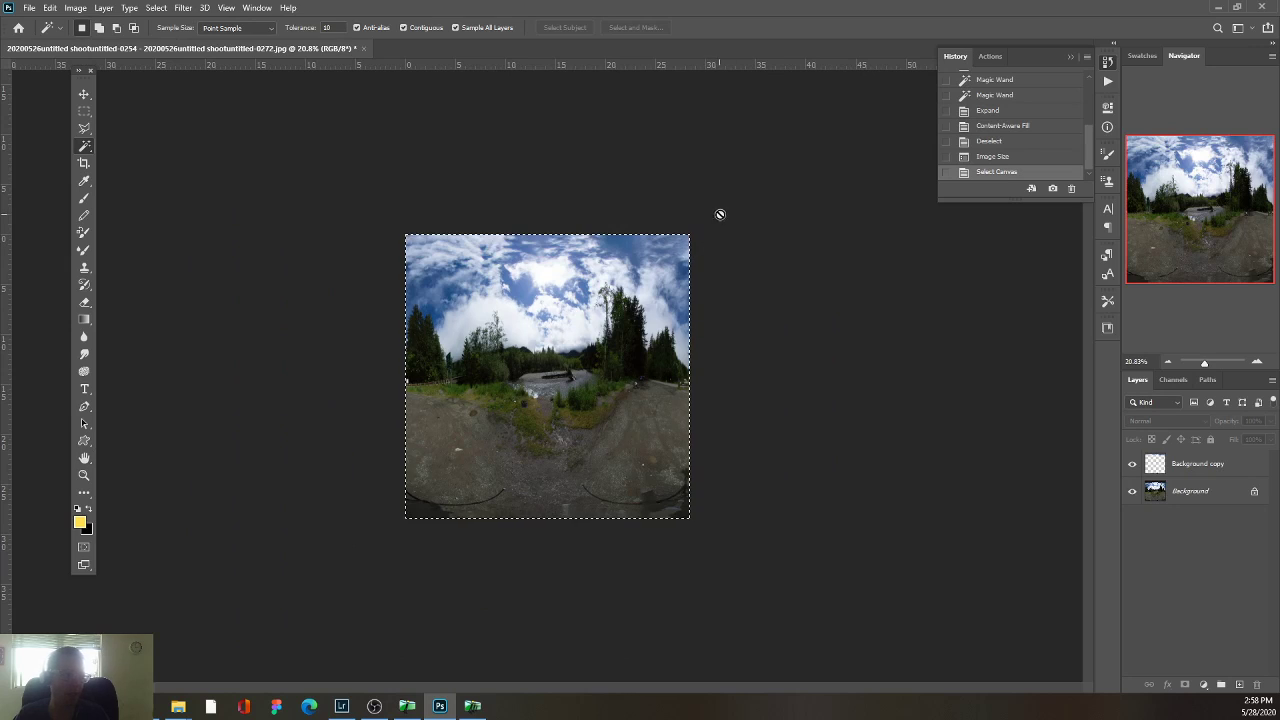
click(1150, 490)
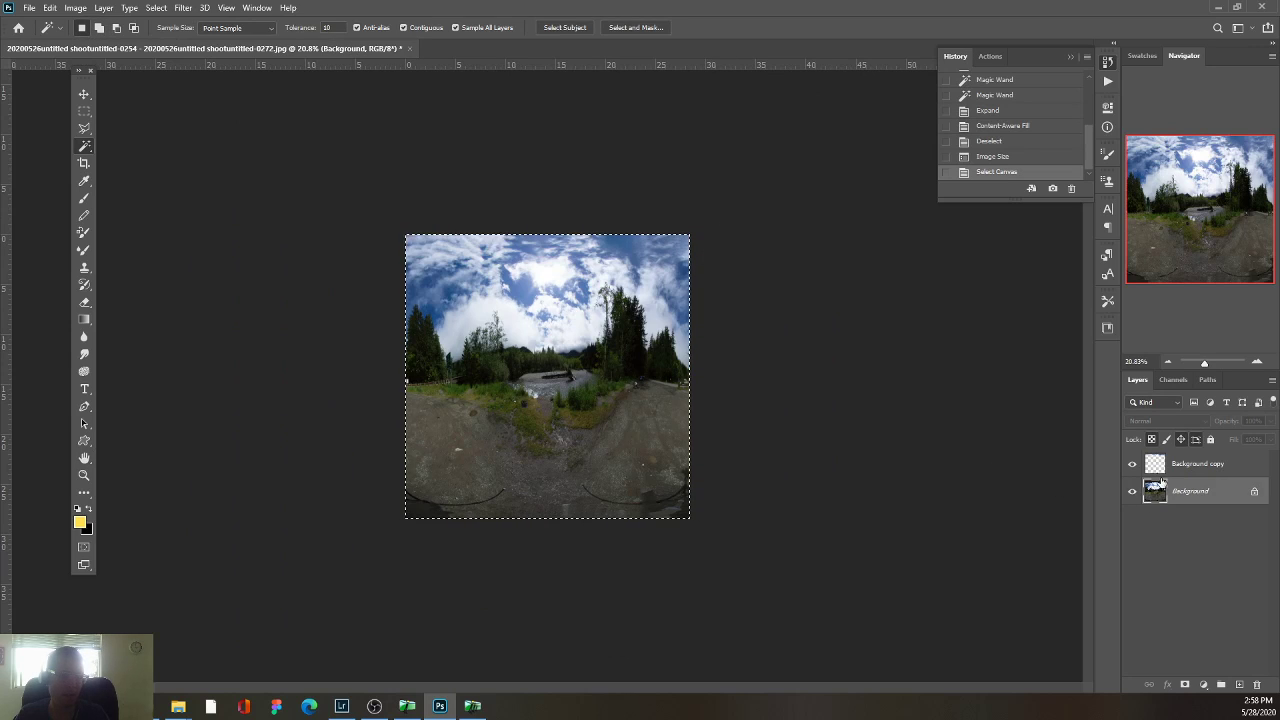
key(ctrl+e)
key(ctrl+t)
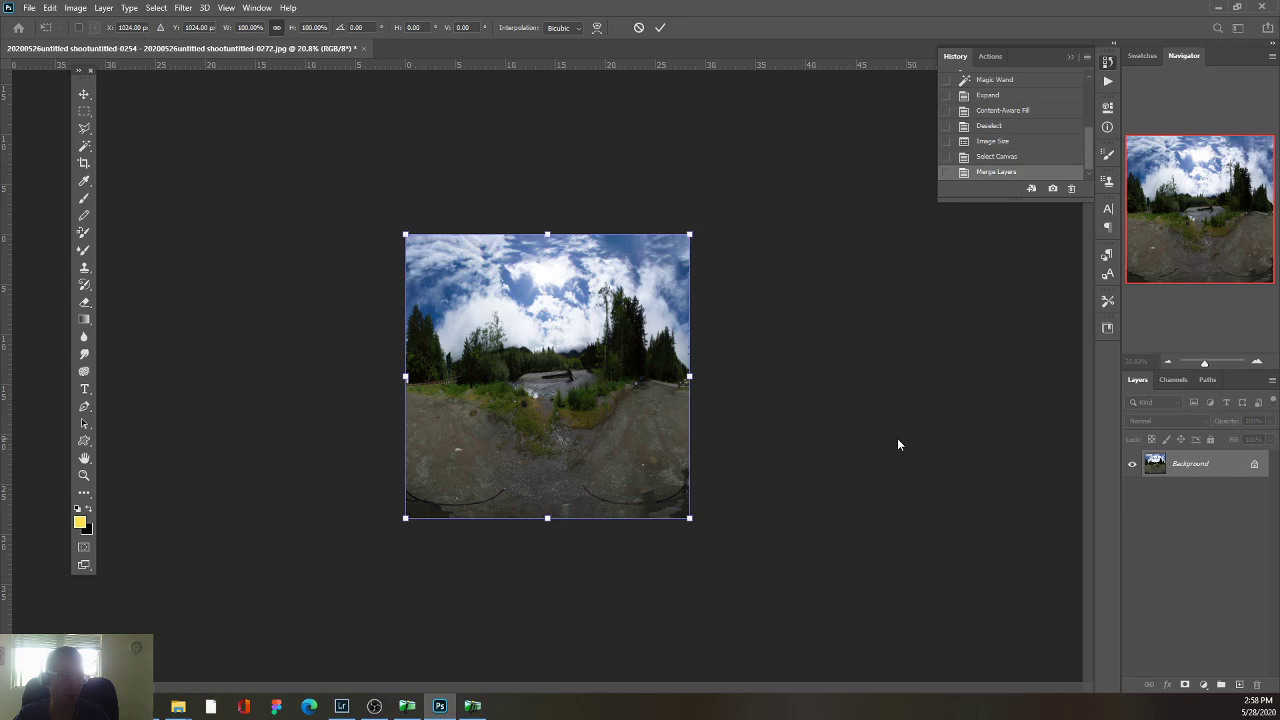
mouse_move(715, 500)
mouse_down()
mouse_move(427, 331)
mouse_move(432, 350)
mouse_up()
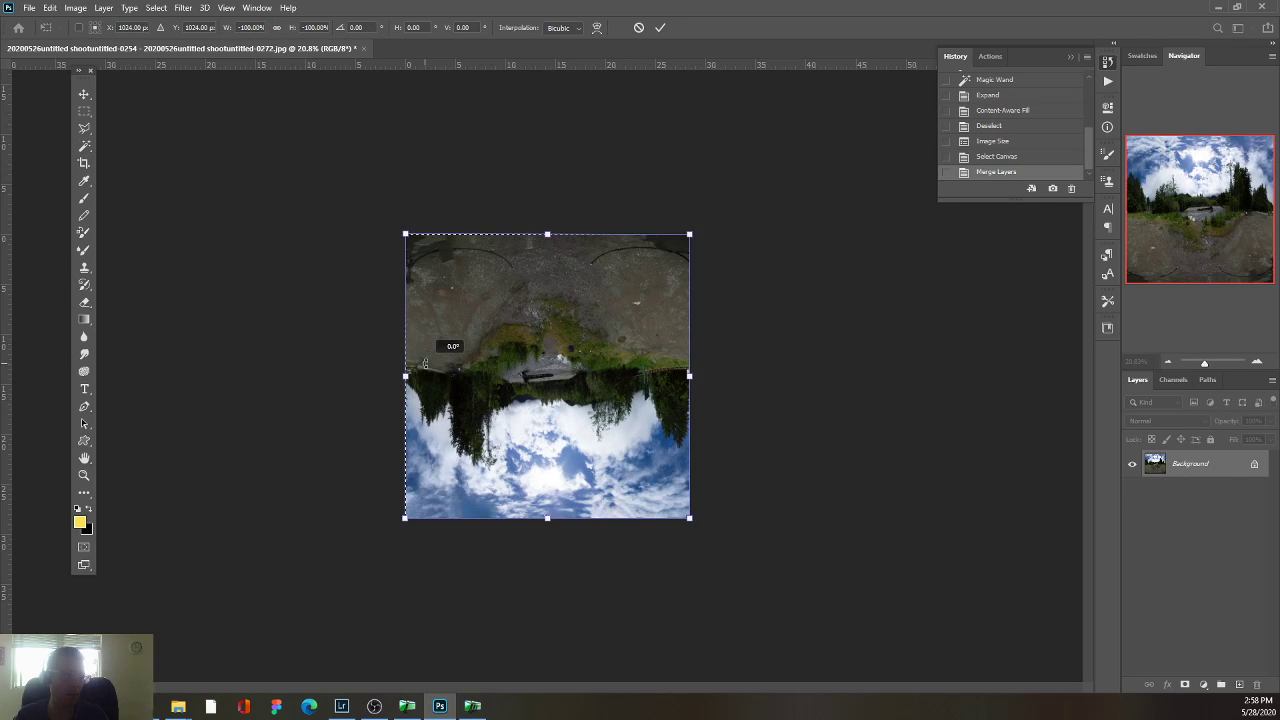
key(Return)
key(ctrl+plus)
key(ctrl+plus)
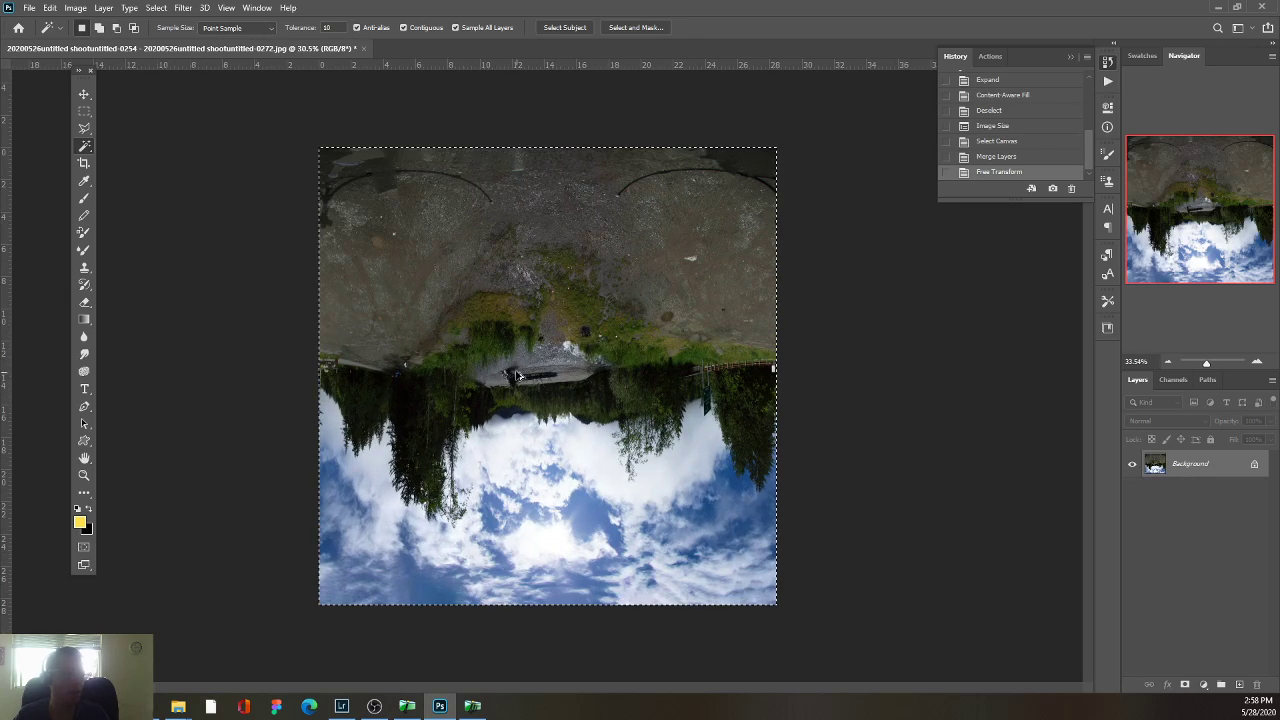
key(ctrl+d)
click(183, 8)
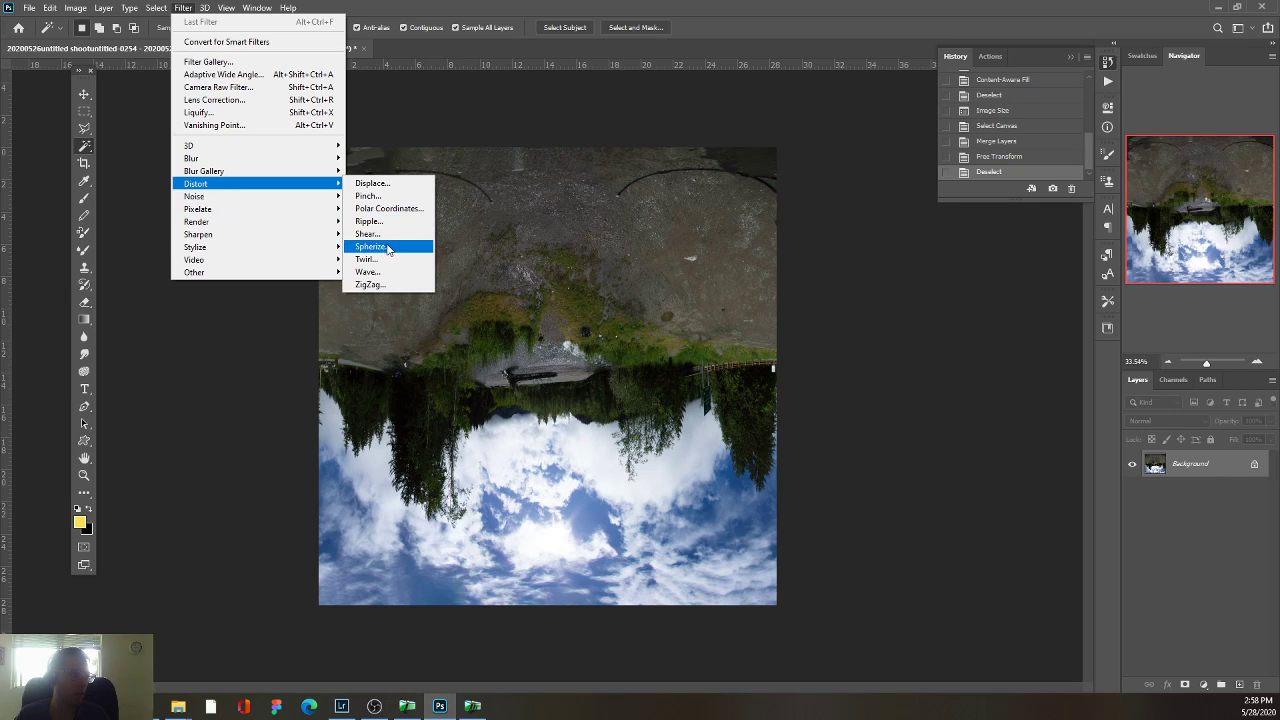
mouse_move(196, 184)
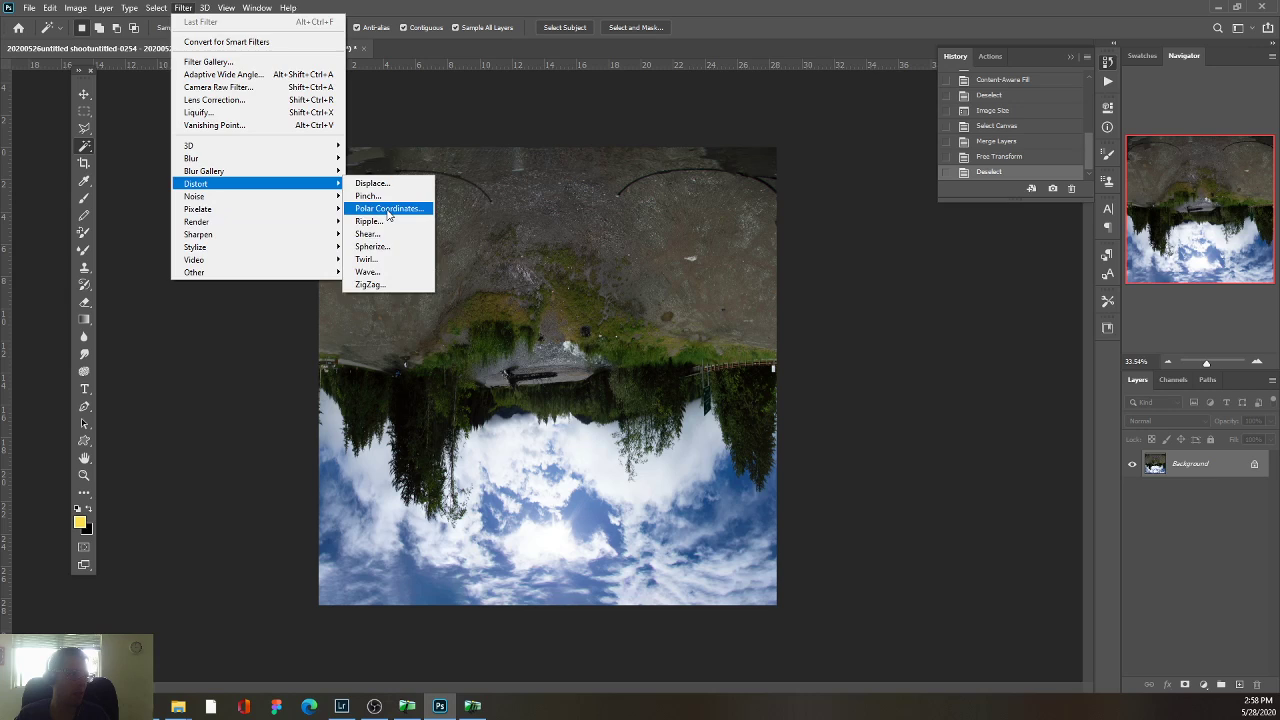
Apply Polar Coordinates with Rectangular to Polar to the square panorama.
click(388, 208)
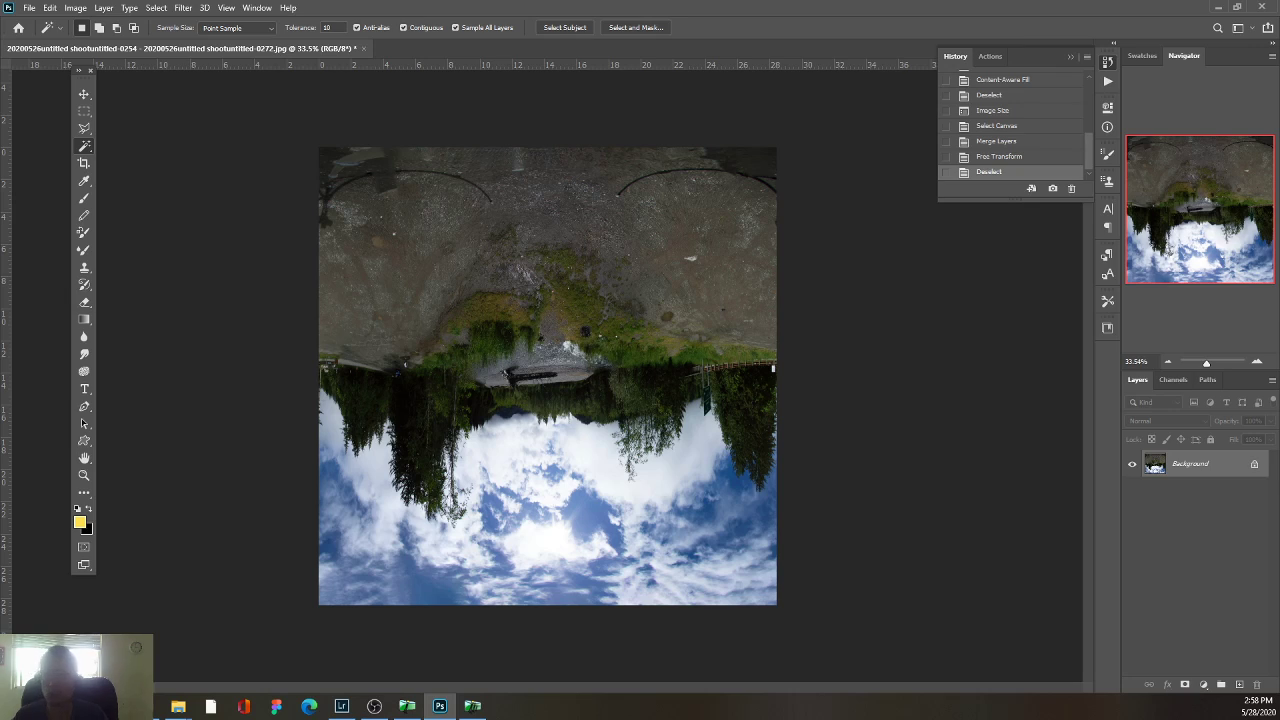
click(1005, 290)
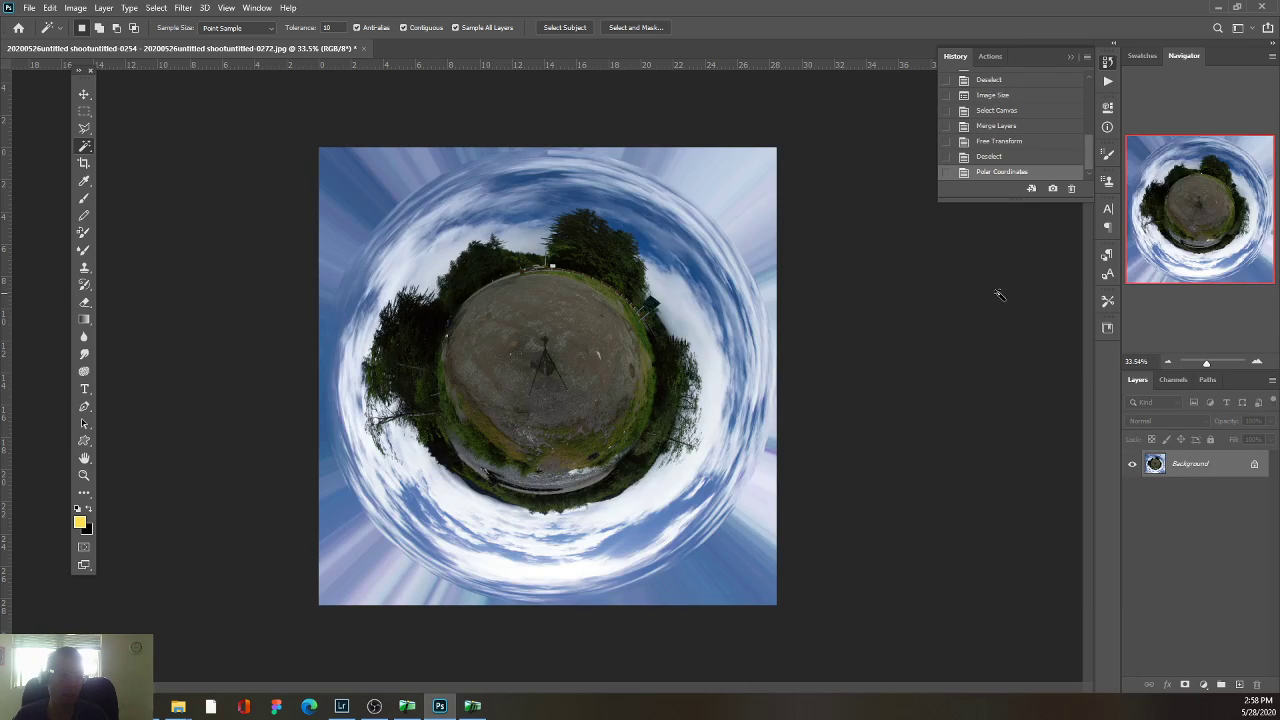
scroll(705, 362, up, 2)
scroll(710, 362, up, 2)
scroll(726, 355, up, 2)
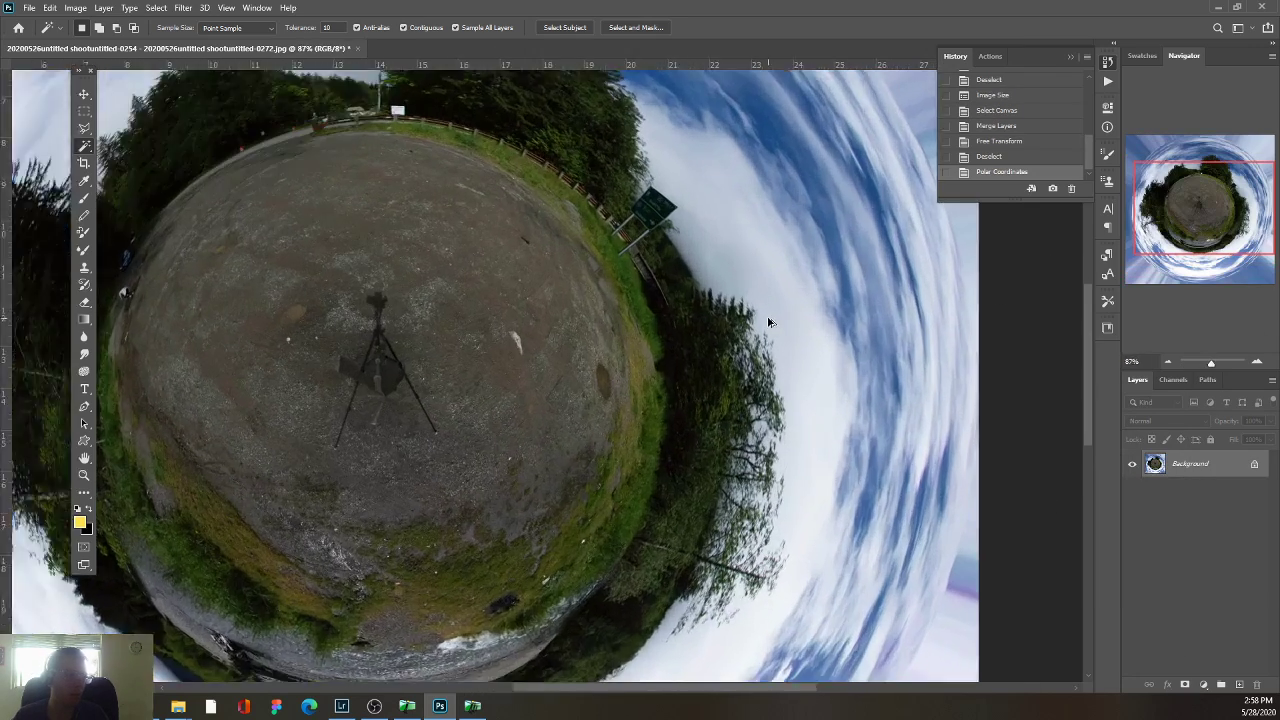
Zoom and pan around the resulting little-planet image to inspect it.
scroll(745, 356, up, 2)
scroll(755, 355, down, 8)
scroll(680, 320, up, 2)
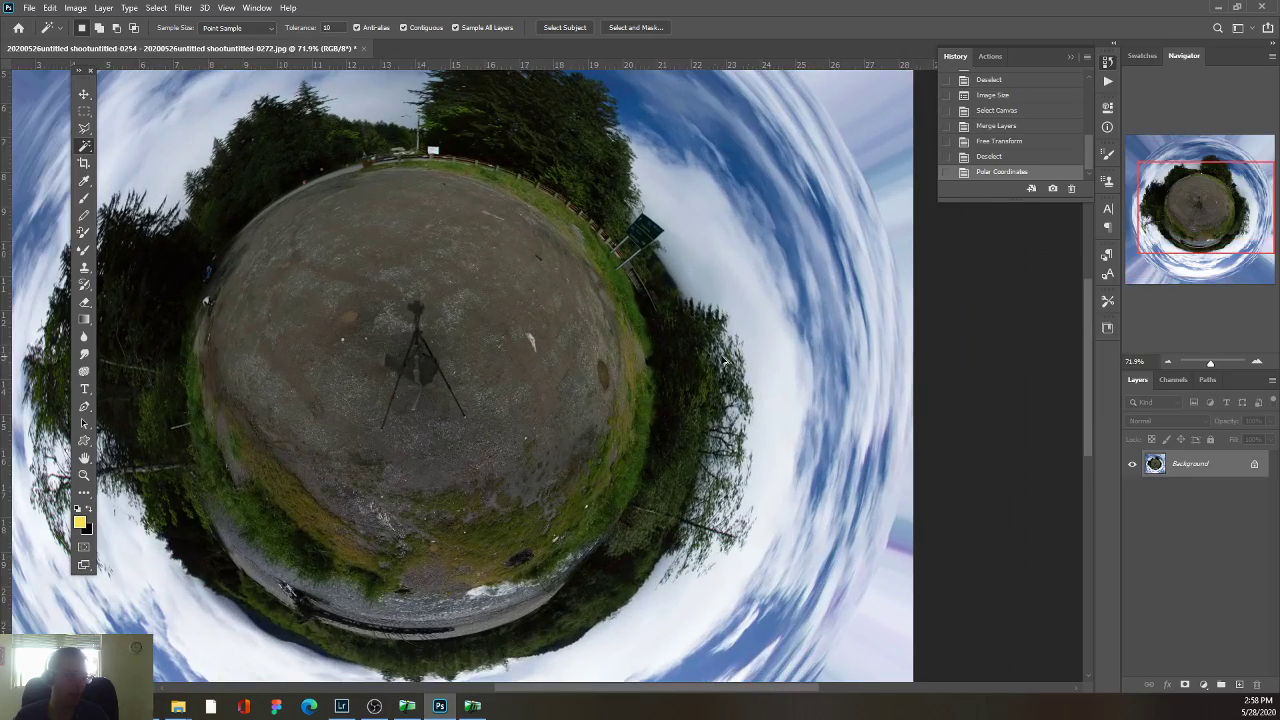
scroll(665, 307, up, 2)
scroll(645, 297, down, 2)
scroll(620, 287, up, 2)
scroll(600, 275, down, 2)
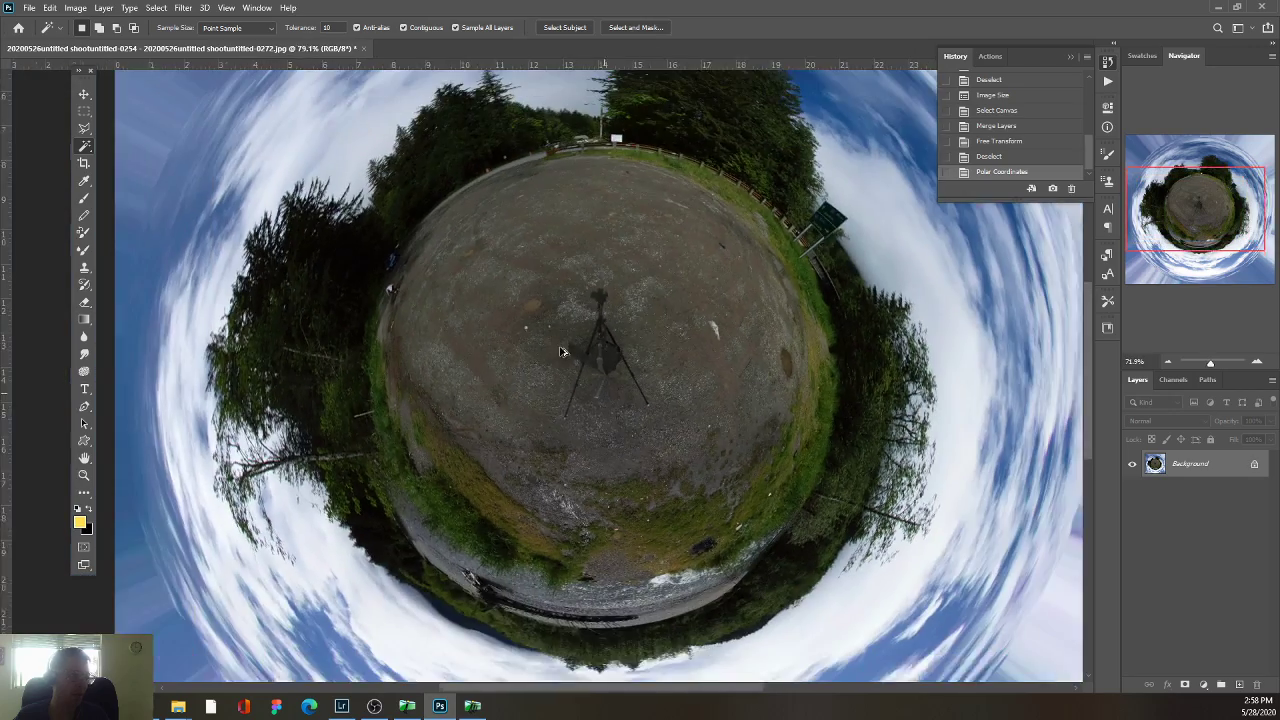
scroll(580, 262, down, 1)
drag(575, 259, 600, 383)
scroll(600, 373, down, 2)
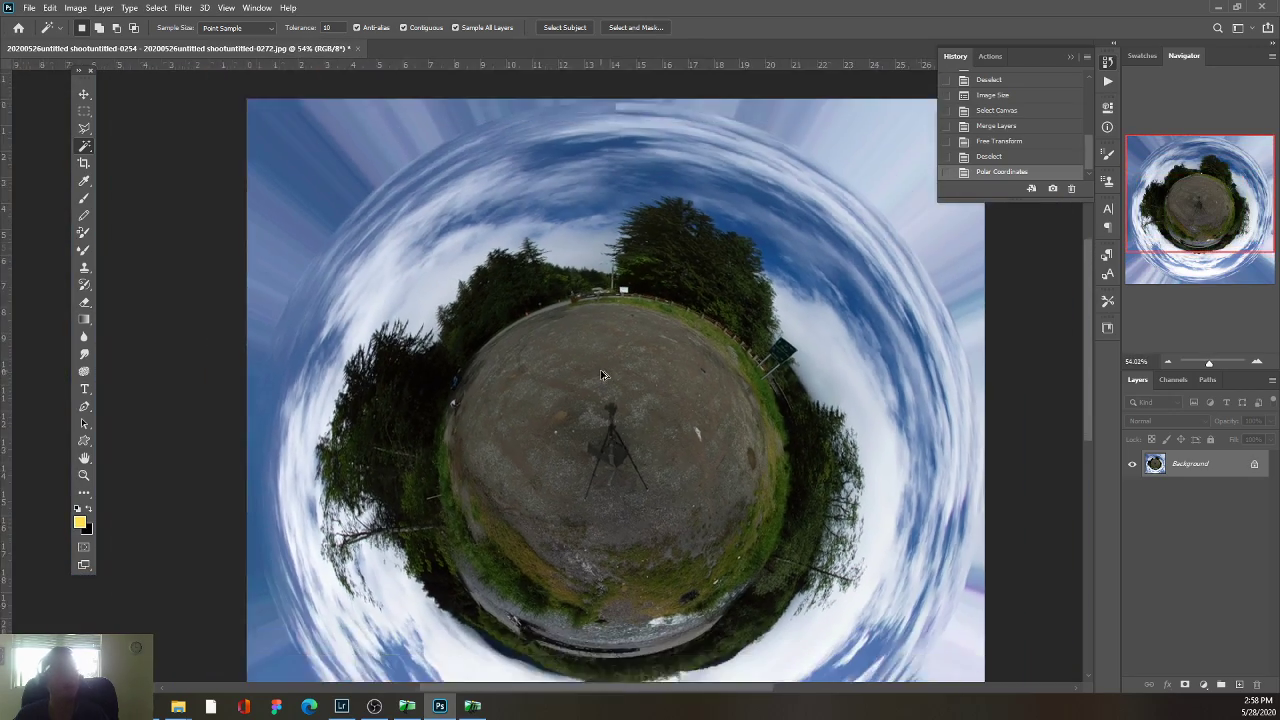
scroll(601, 373, down, 1)
scroll(603, 371, down, 1)
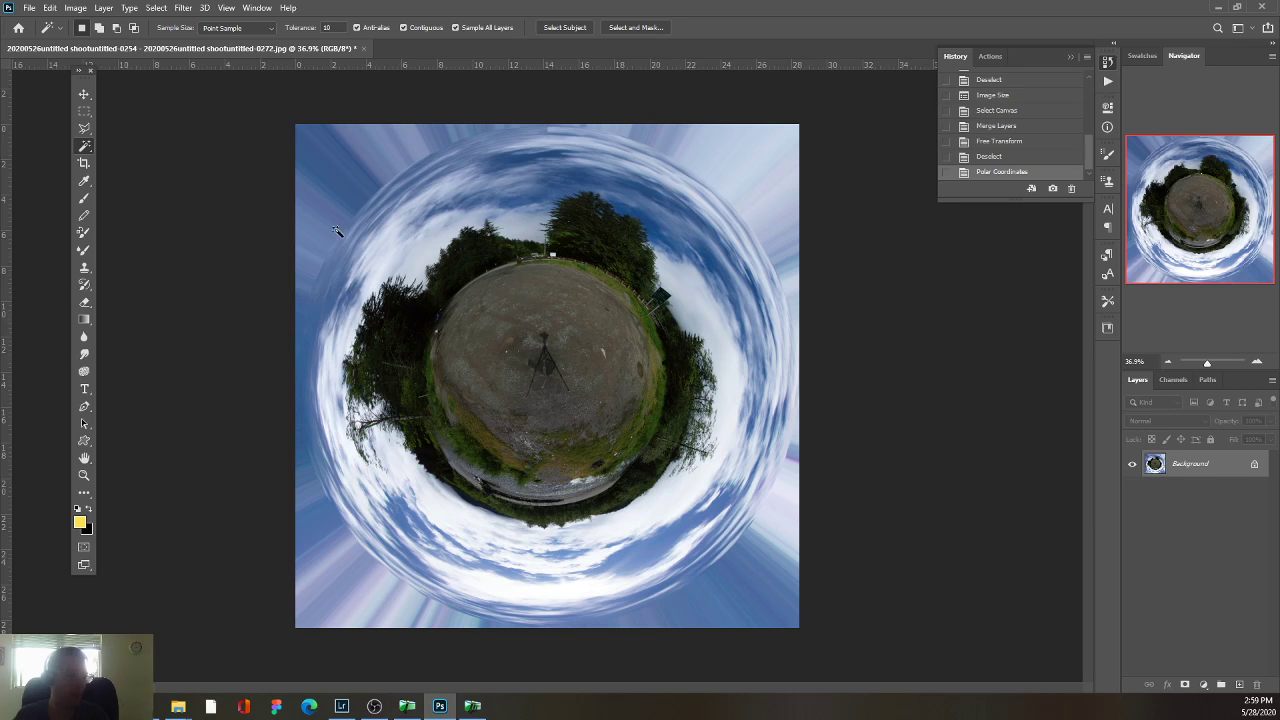
Deselect the 207 Lightroom photos, then bring Hugin's output-prefix dialog forward.
click(345, 703)
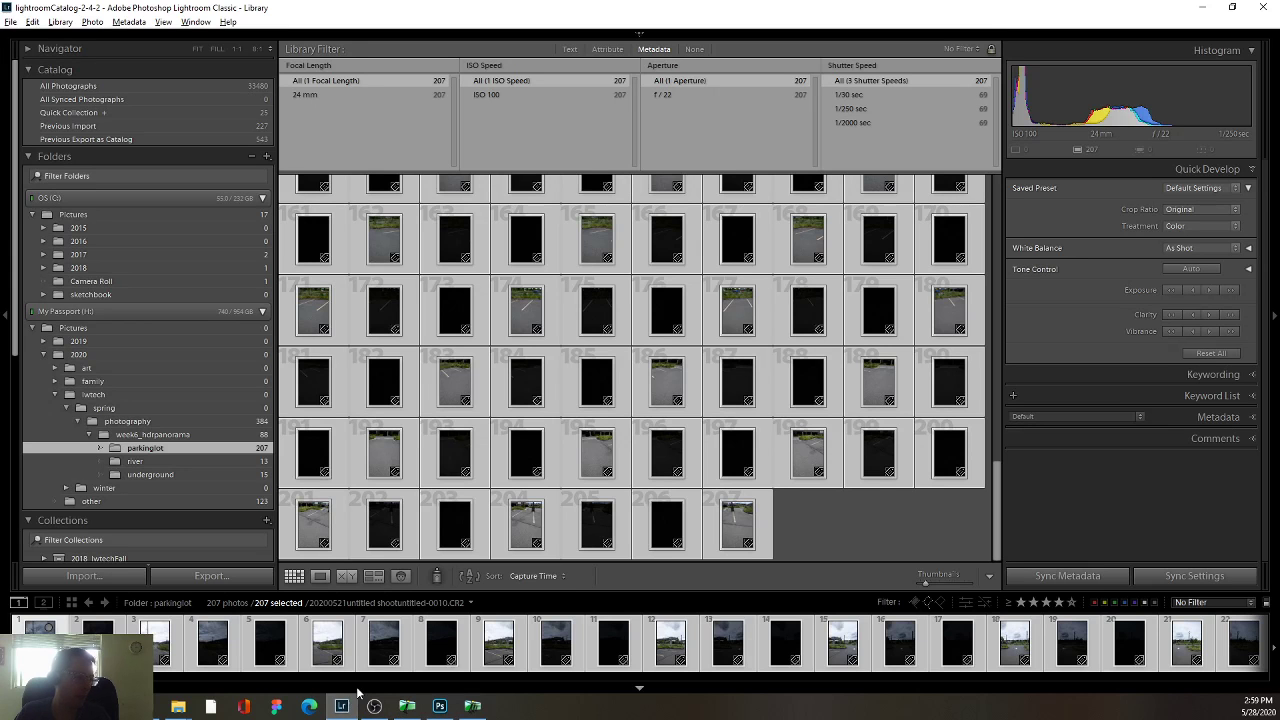
click(853, 530)
scroll(630, 497, up, 10)
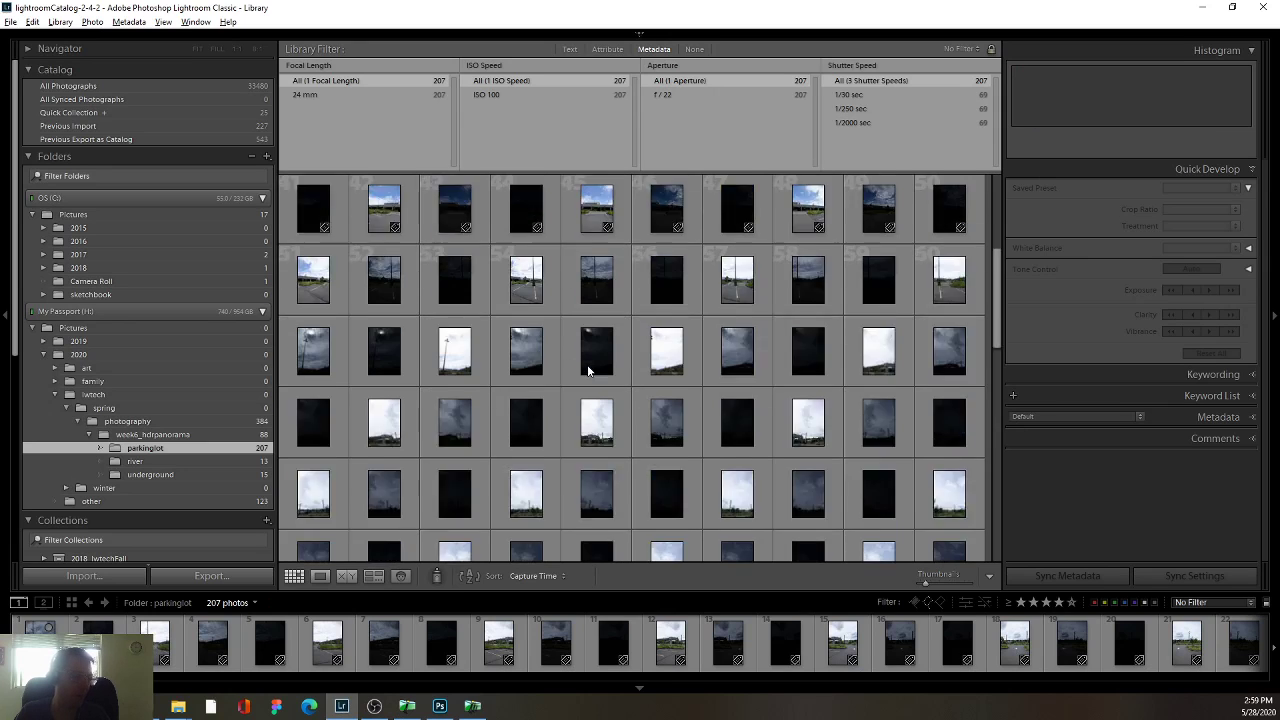
scroll(585, 362, down, 5)
scroll(575, 425, up, 2)
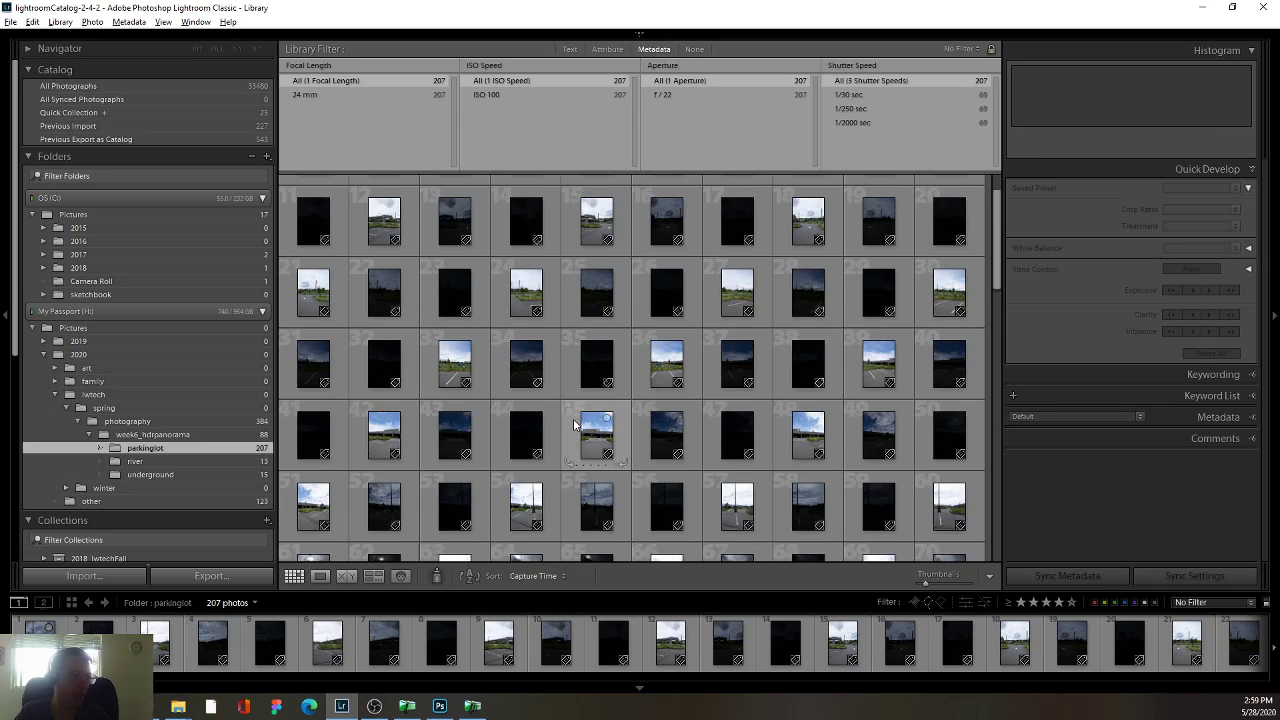
scroll(600, 460, up, 2)
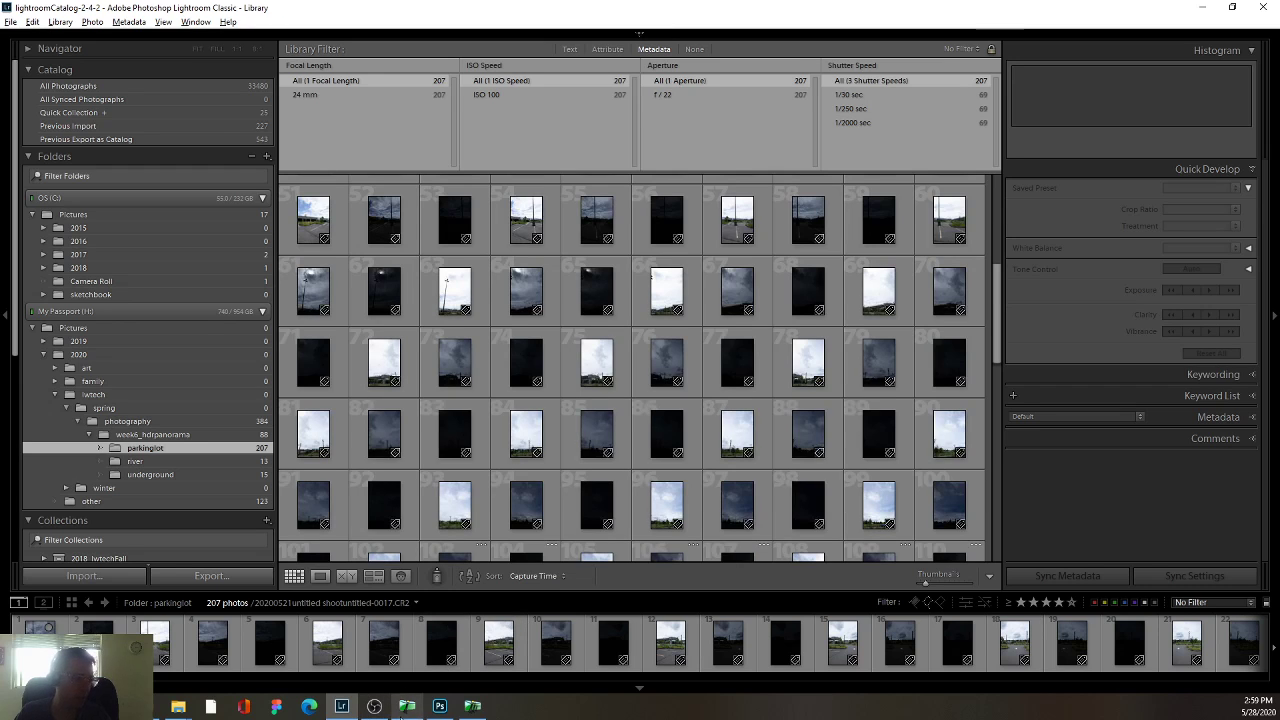
click(407, 706)
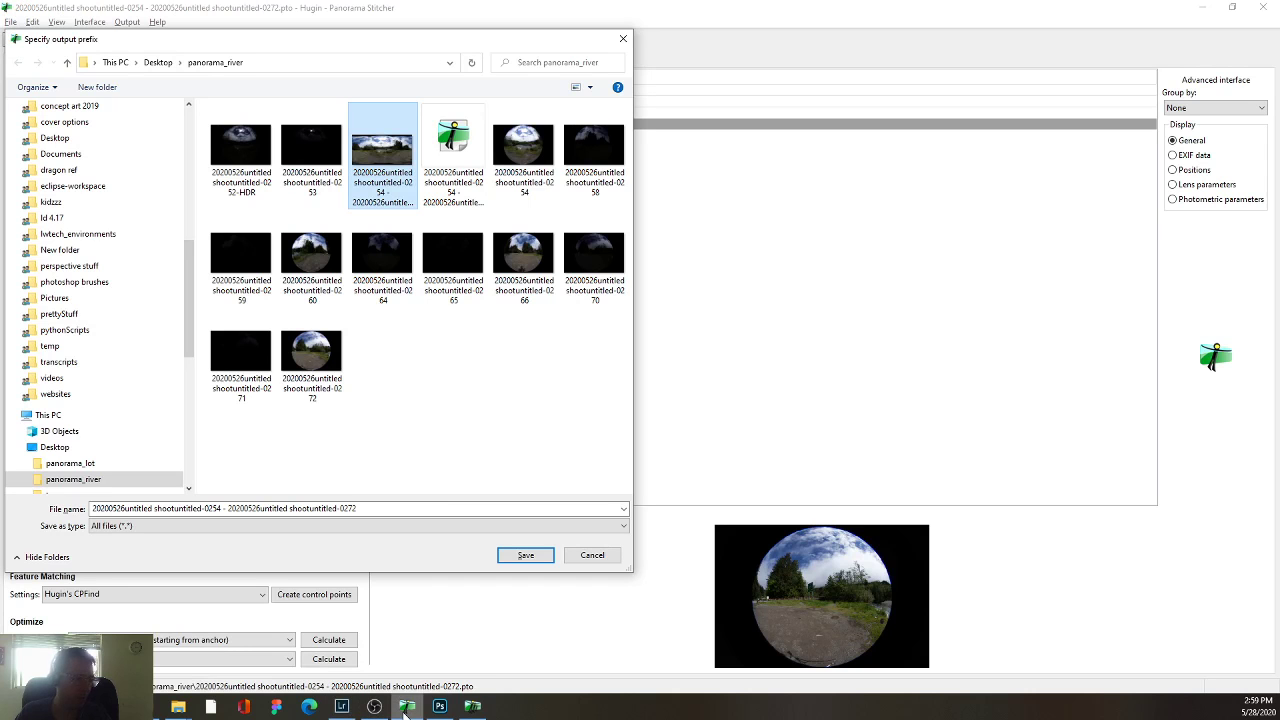
Cancel Hugin's output-prefix dialog and check the other Hugin windows.
click(525, 555)
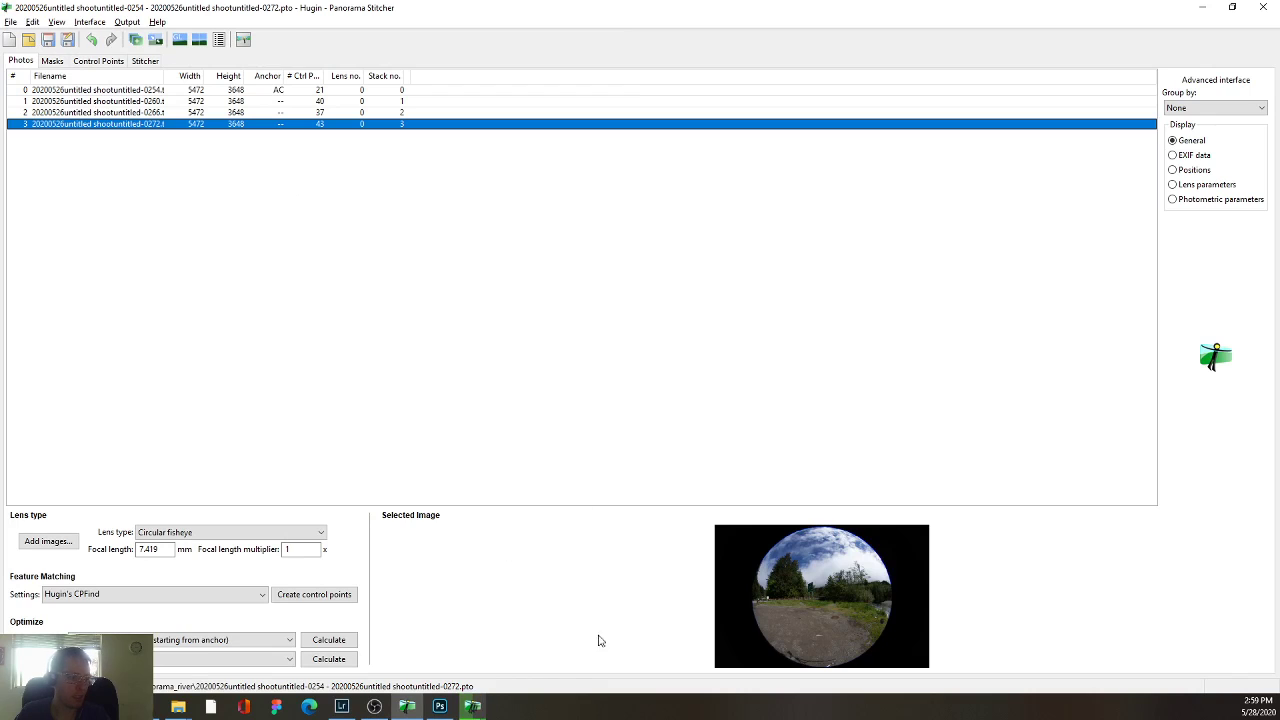
click(472, 706)
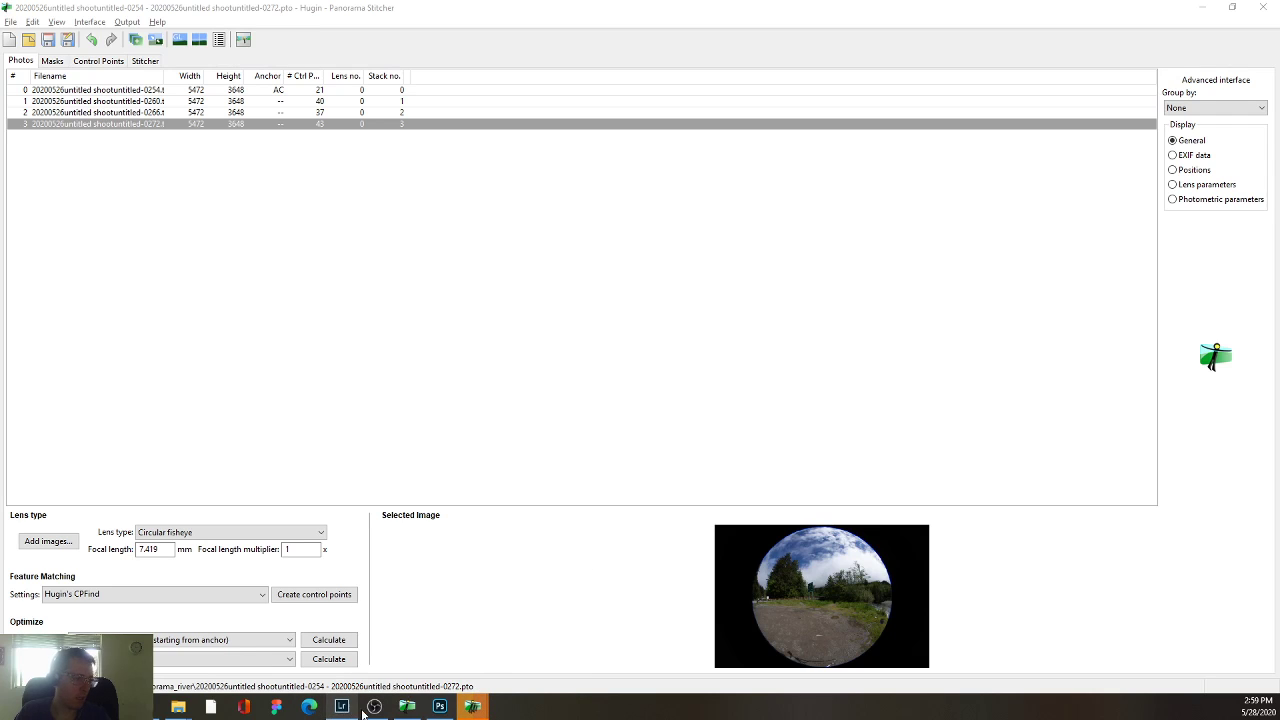
In Chrome, open a new tab, close the Twitter tab, and Google 'ptgui'.
click(155, 712)
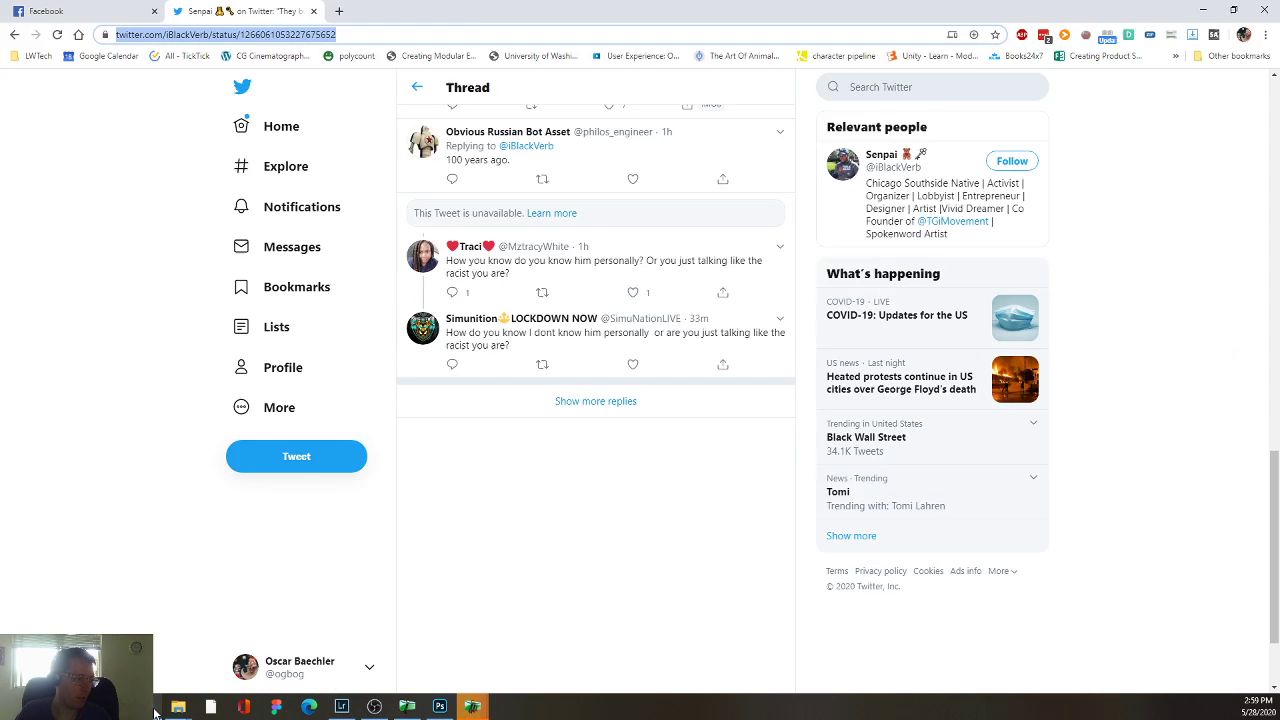
key(ctrl+t)
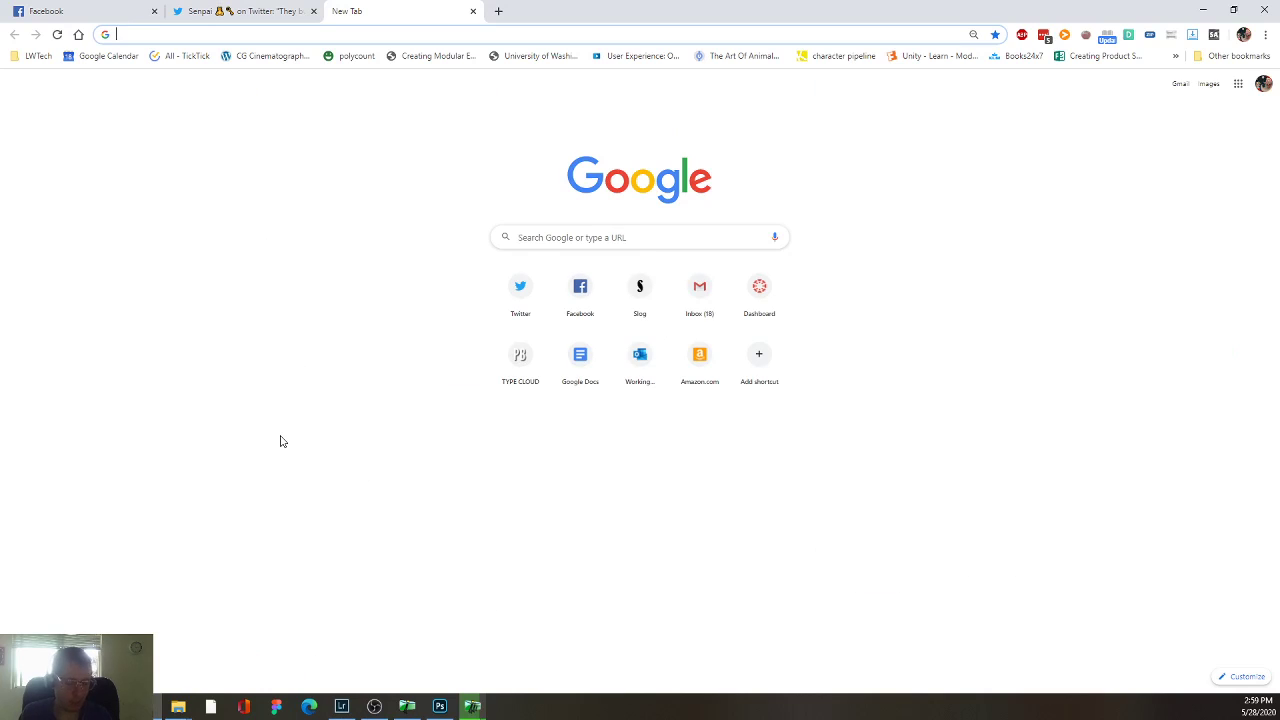
click(313, 11)
text(ptgu)
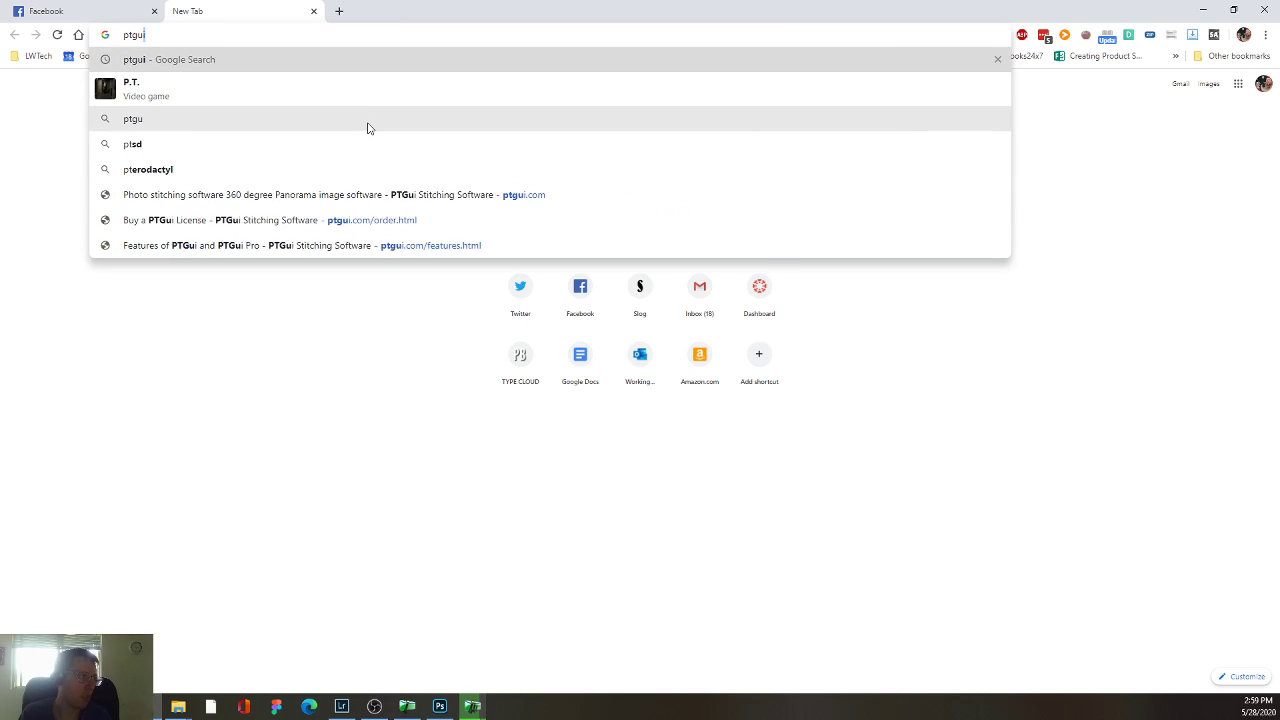
text(i)
key(Return)
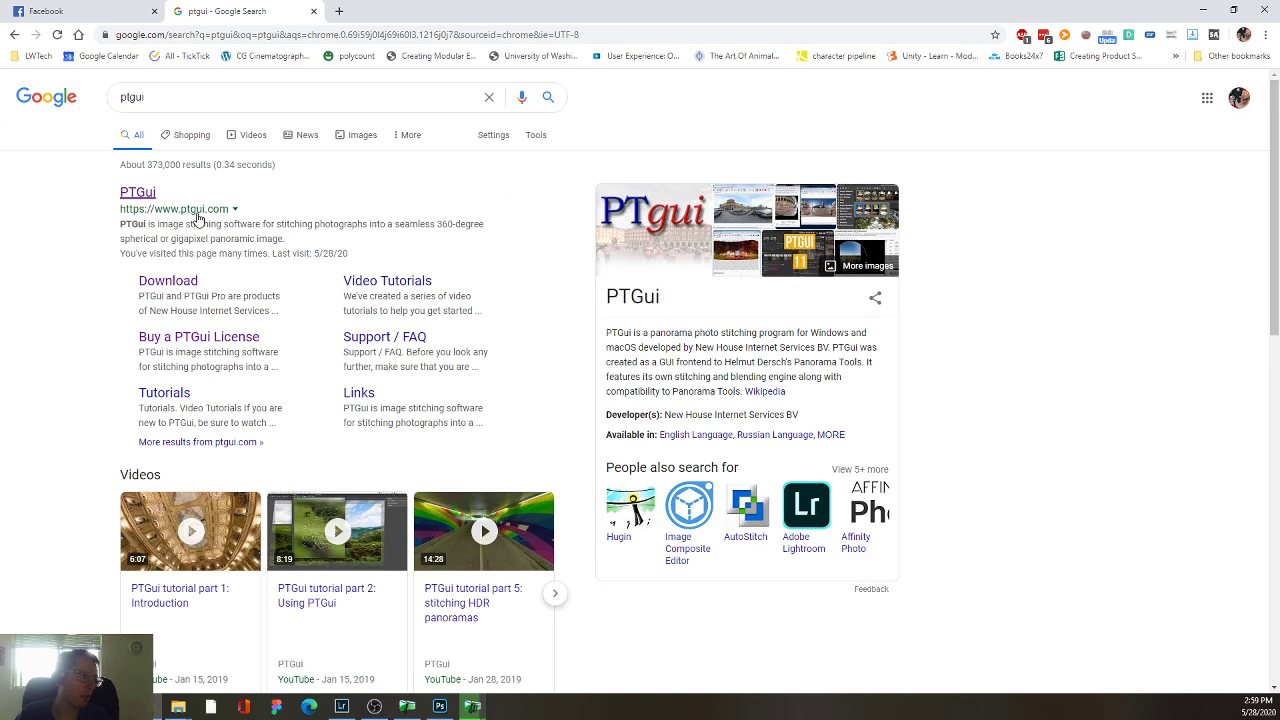
Open the ptgui.com homepage from the results and scroll through it.
click(146, 198)
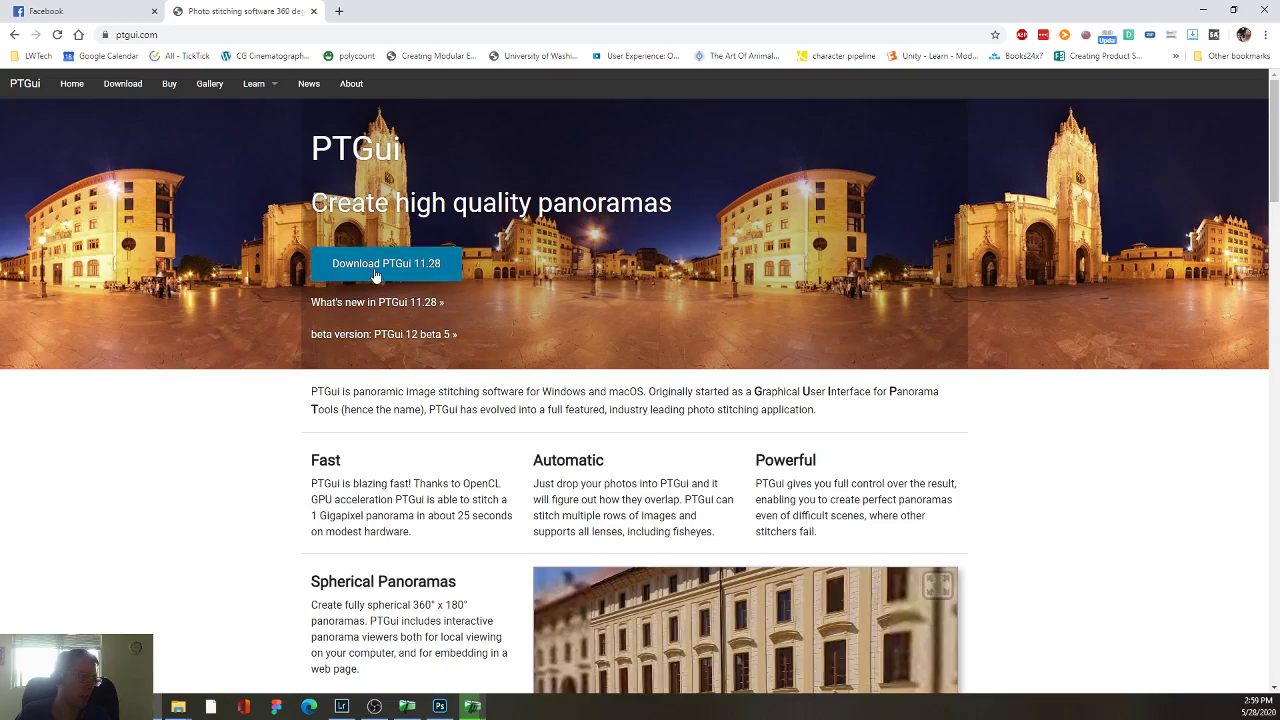
scroll(388, 360, down, 3)
scroll(390, 385, down, 3)
scroll(355, 390, down, 3)
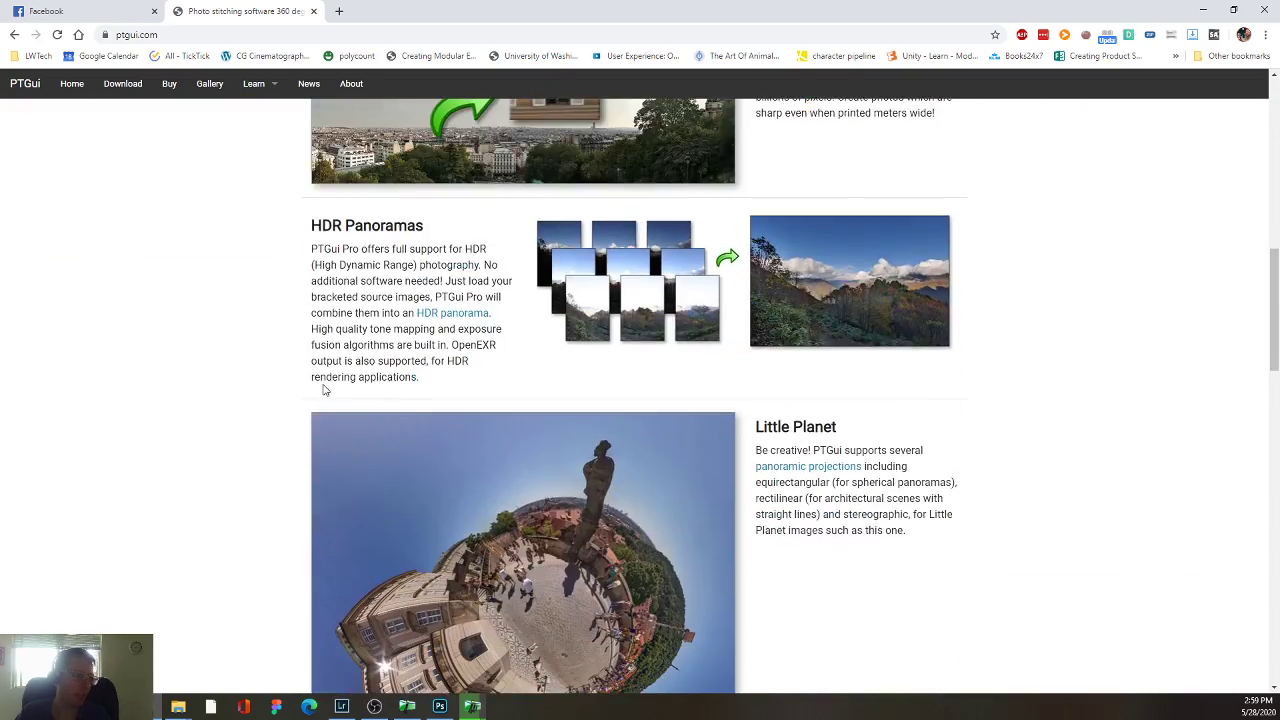
scroll(330, 395, down, 3)
scroll(346, 397, up, 6)
scroll(355, 410, down, 2)
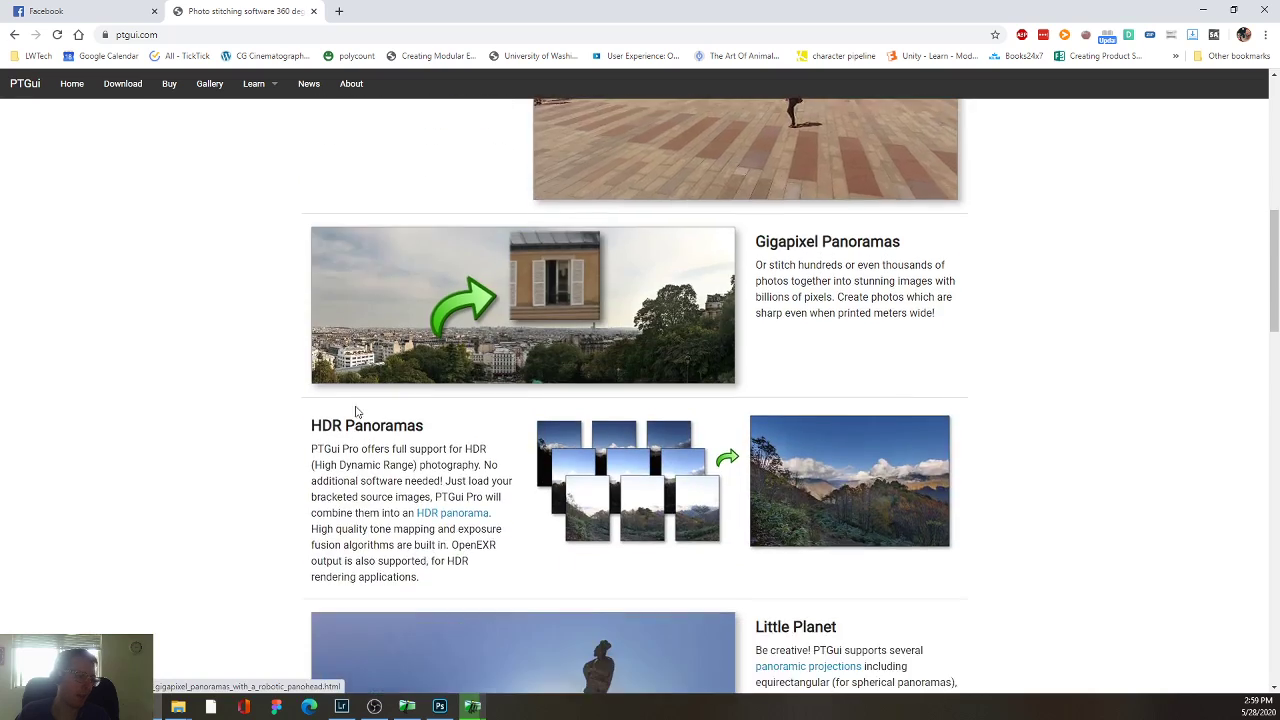
scroll(352, 434, down, 3)
scroll(352, 434, down, 5)
scroll(329, 414, down, 3)
scroll(323, 394, down, 4)
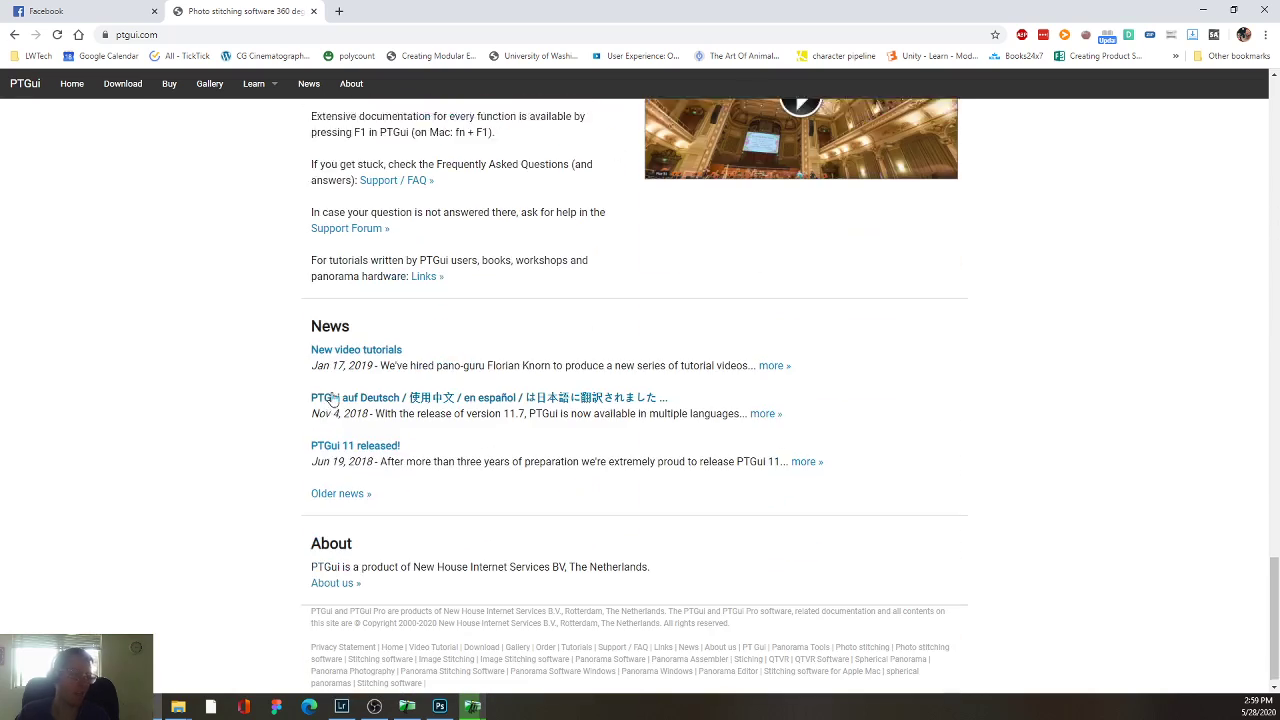
scroll(330, 420, up, 1)
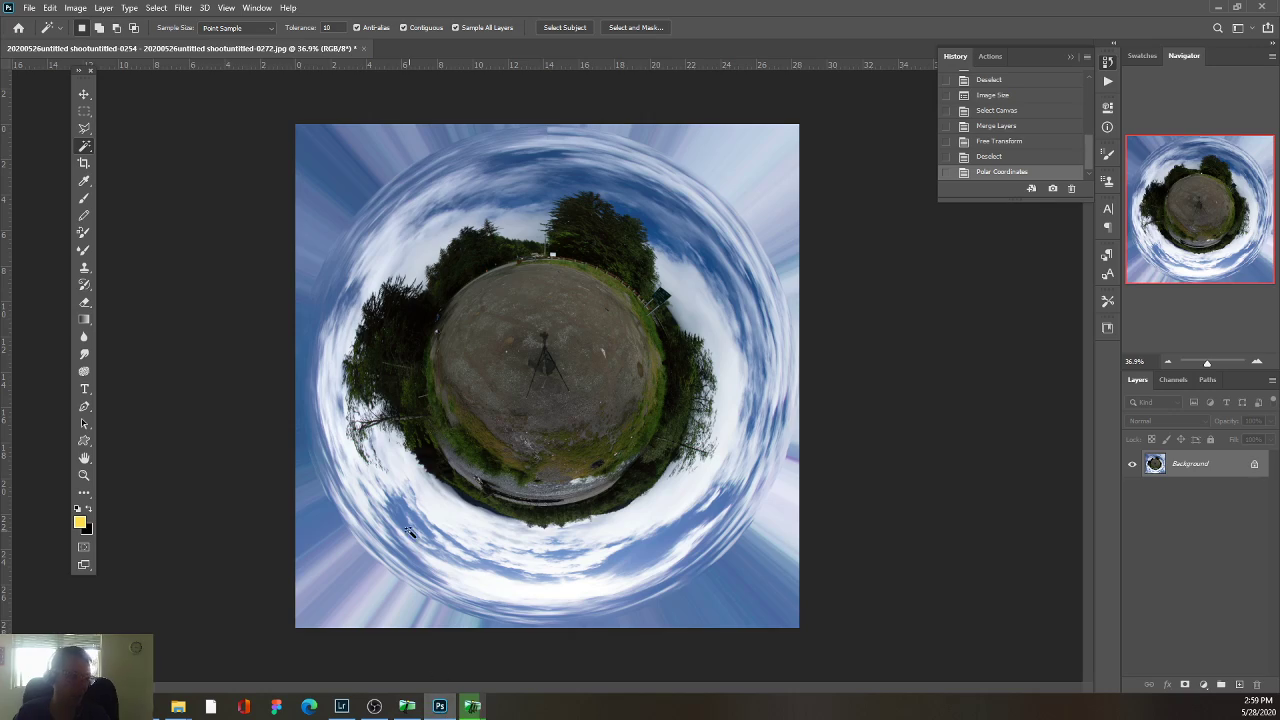
Zoom the little-planet canvas in and out, then return to Hugin's project window.
scroll(409, 531, up, 5)
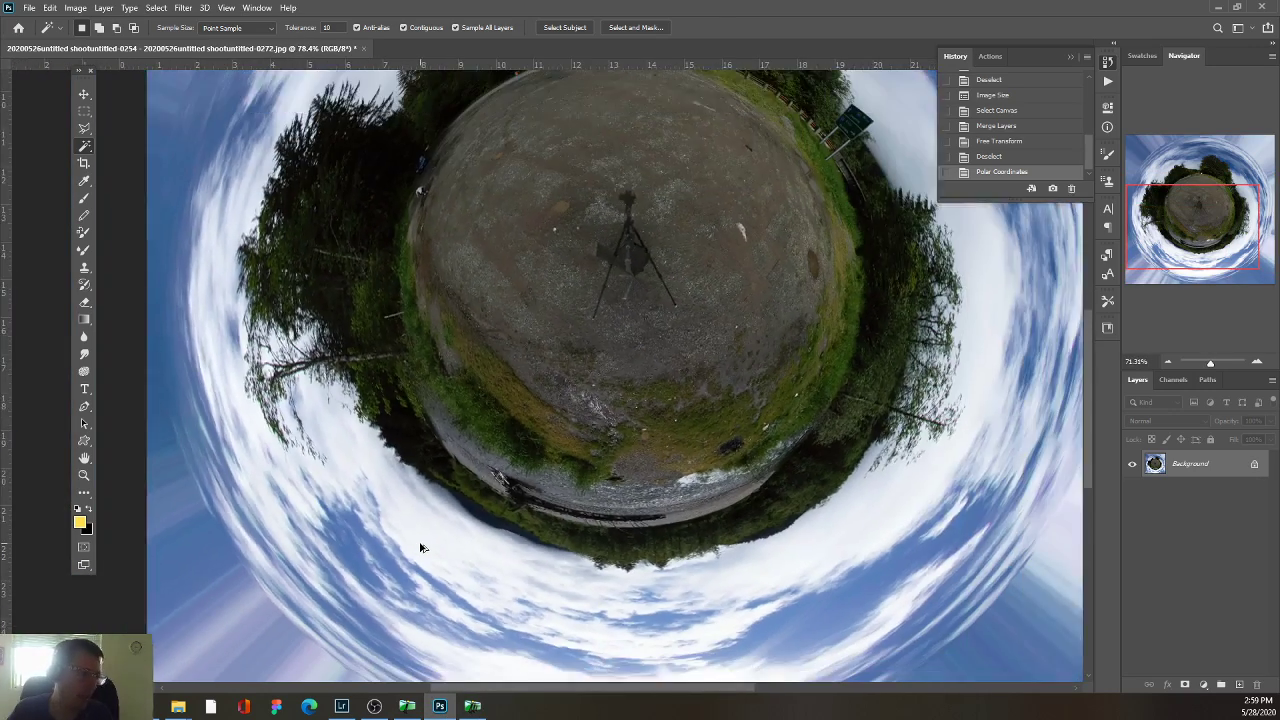
scroll(420, 547, down, 3)
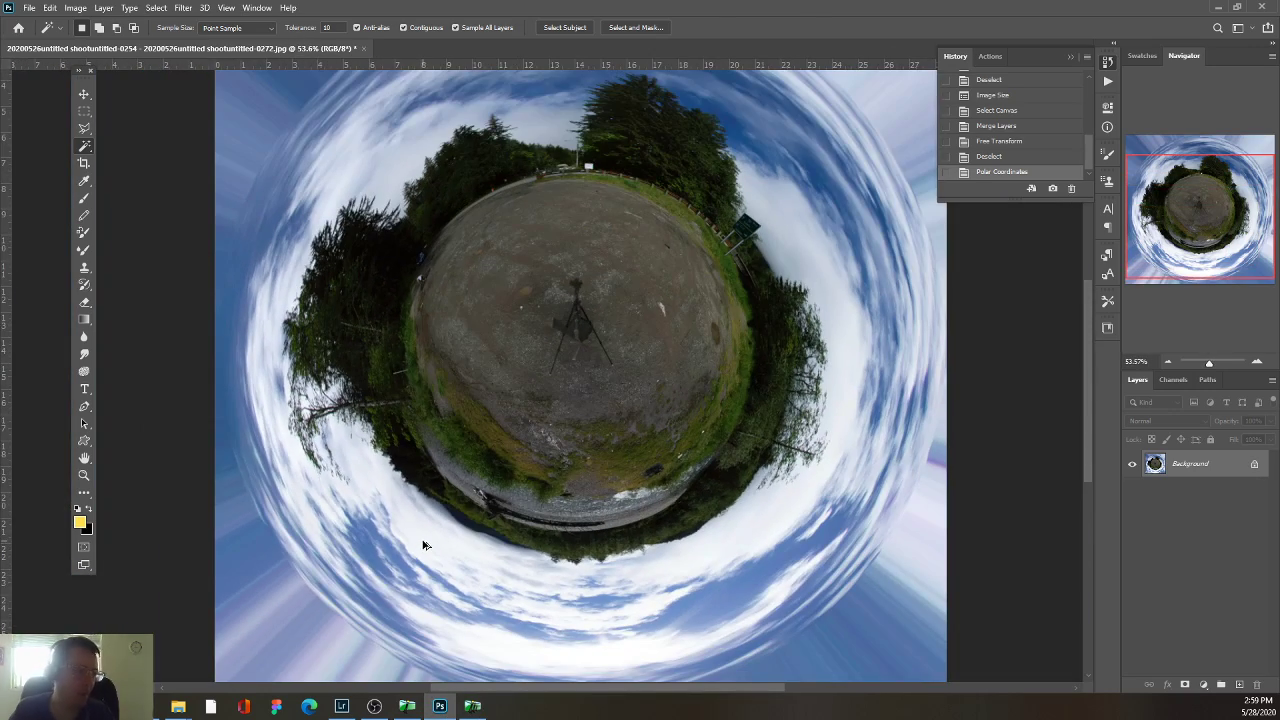
click(414, 710)
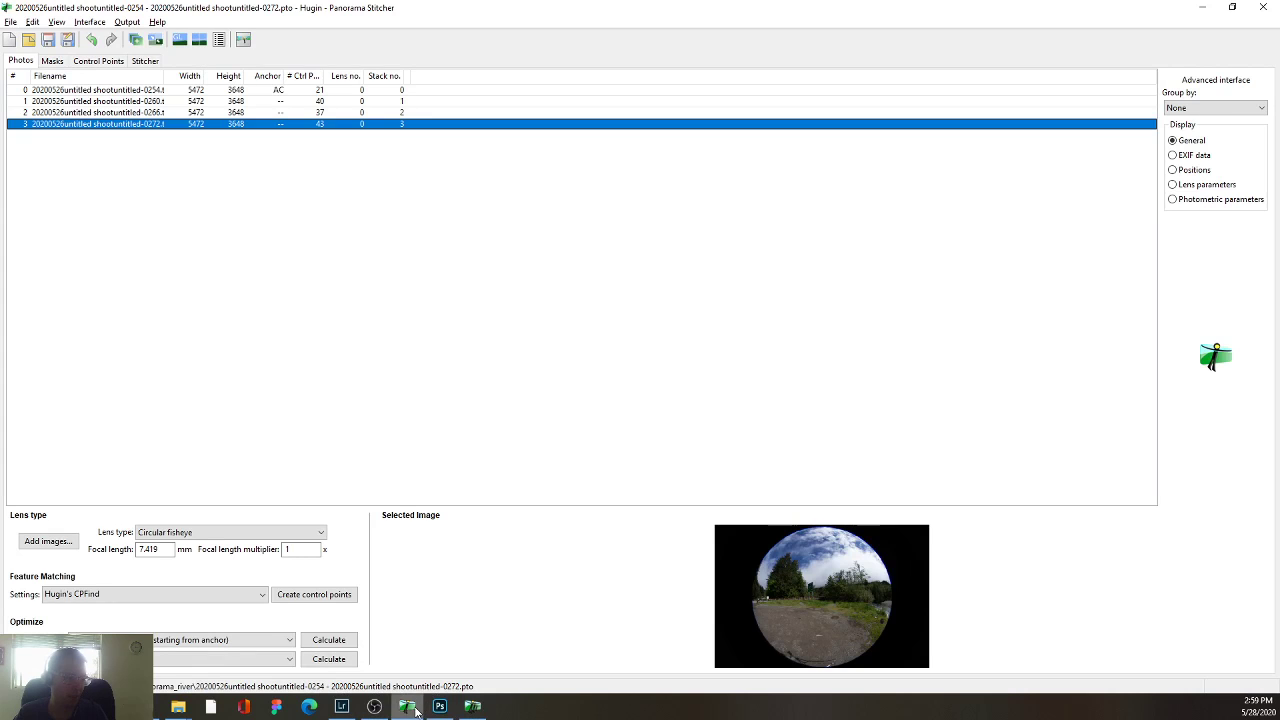
Select all 207 parkinglot photos in Lightroom and choose Photo Merge > HDR Panorama.
click(338, 710)
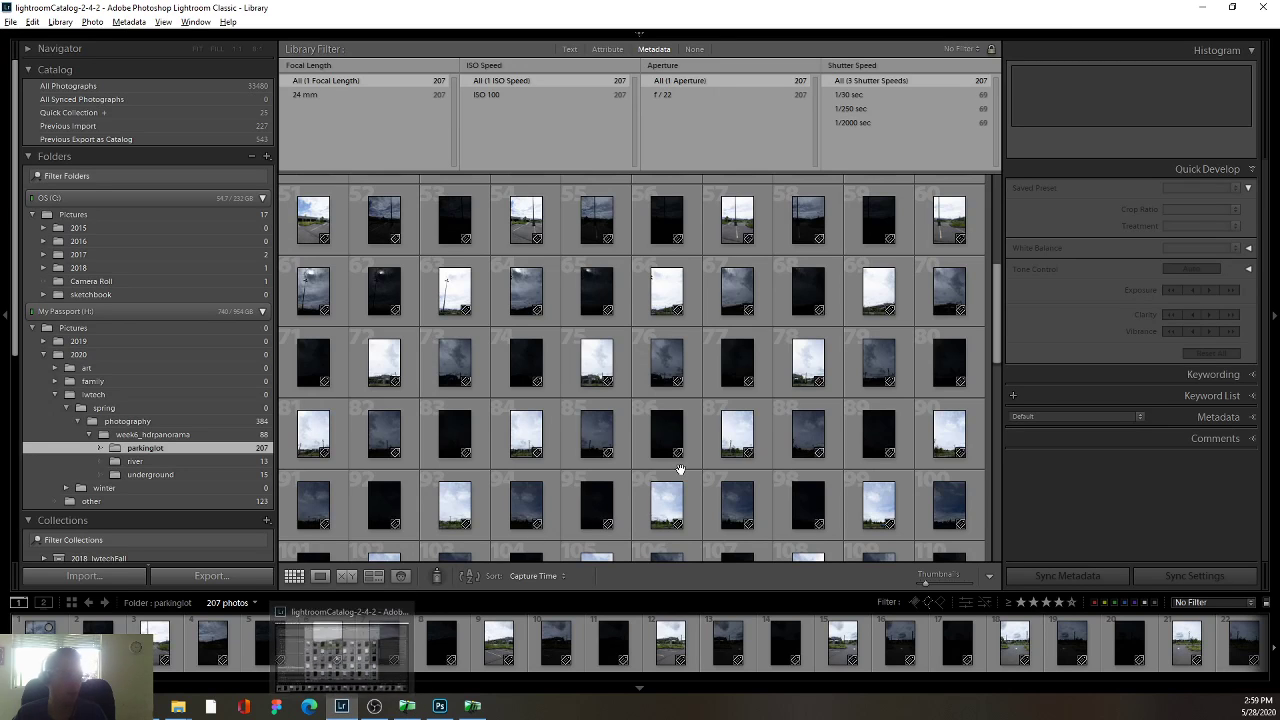
click(678, 380)
scroll(677, 380, up, 5)
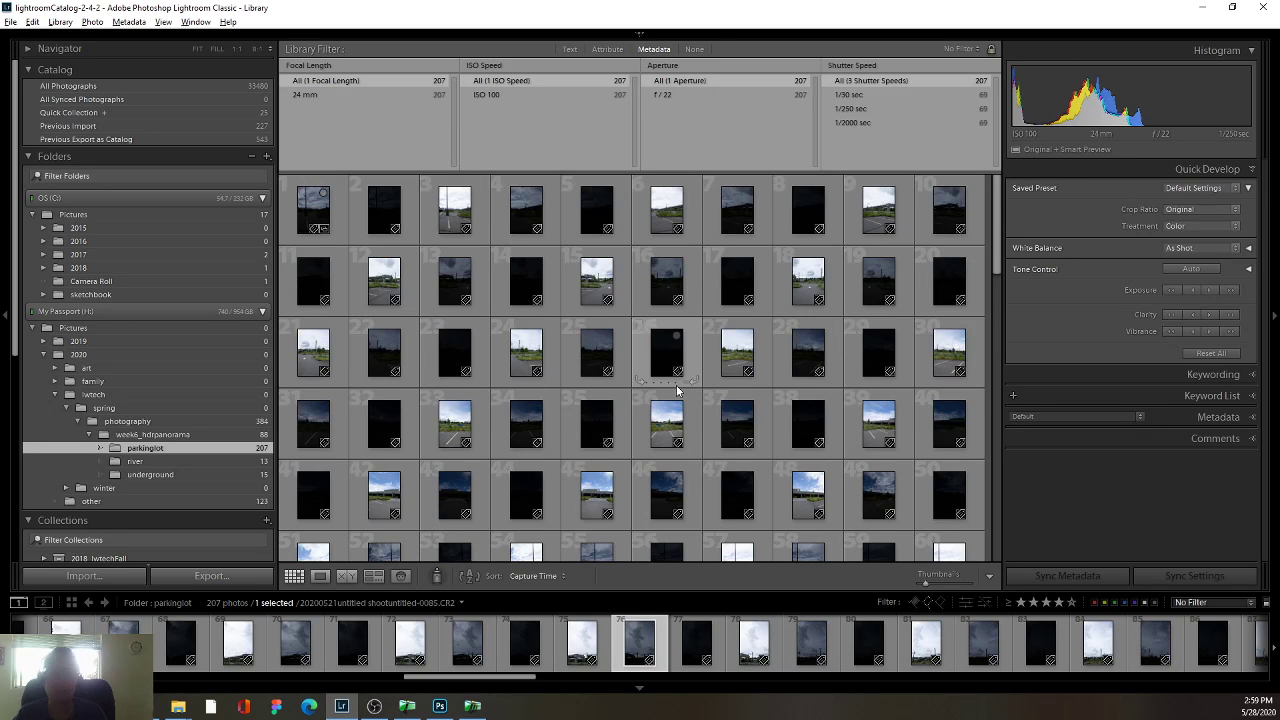
key(ctrl+a)
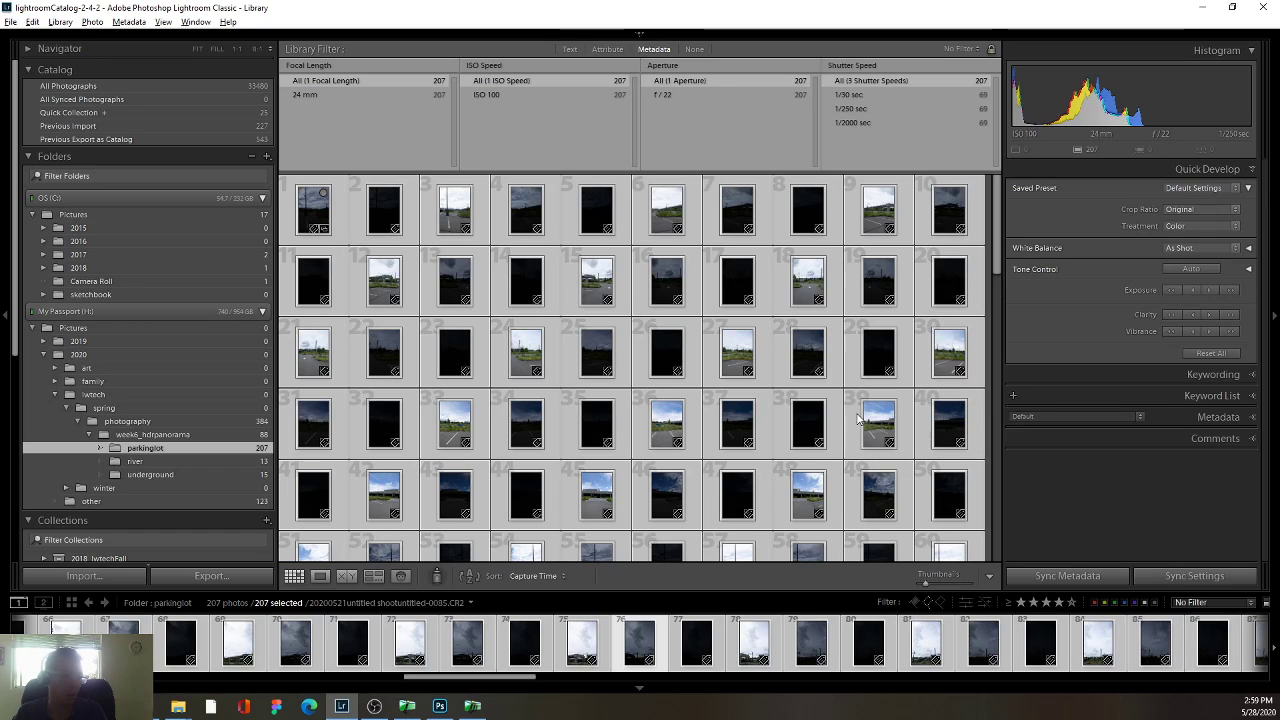
right_click(806, 432)
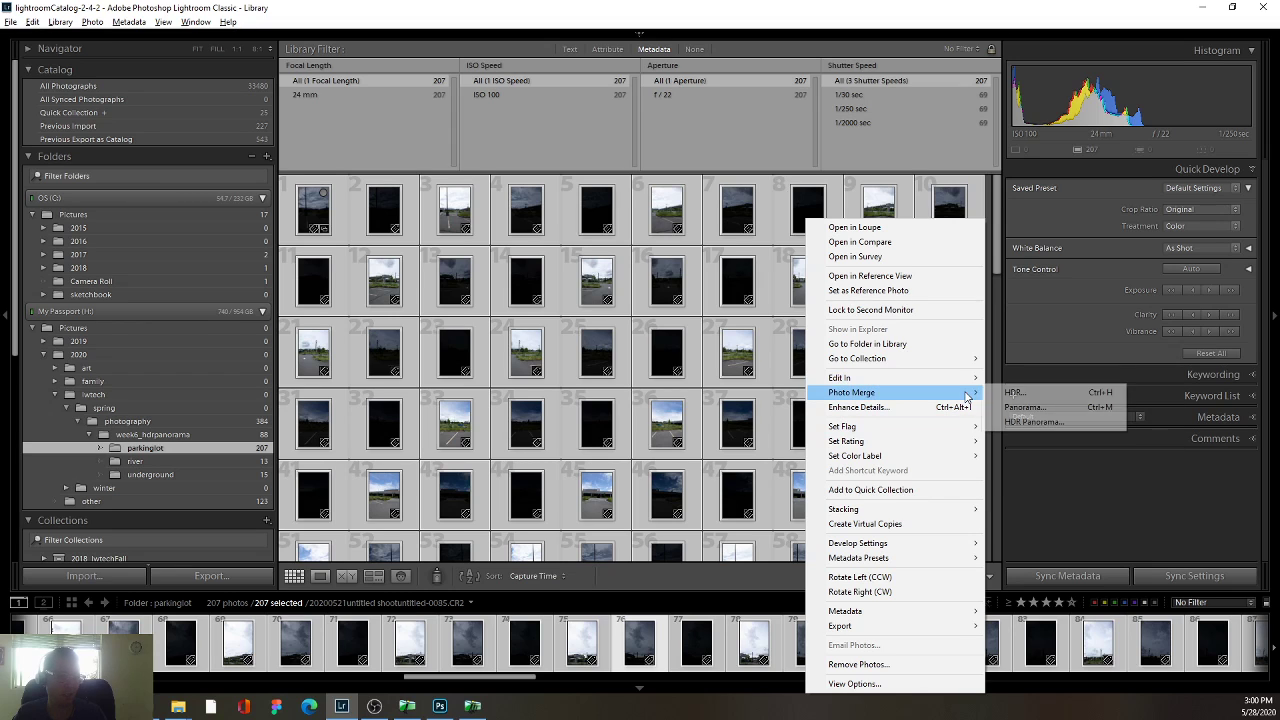
mouse_move(895, 377)
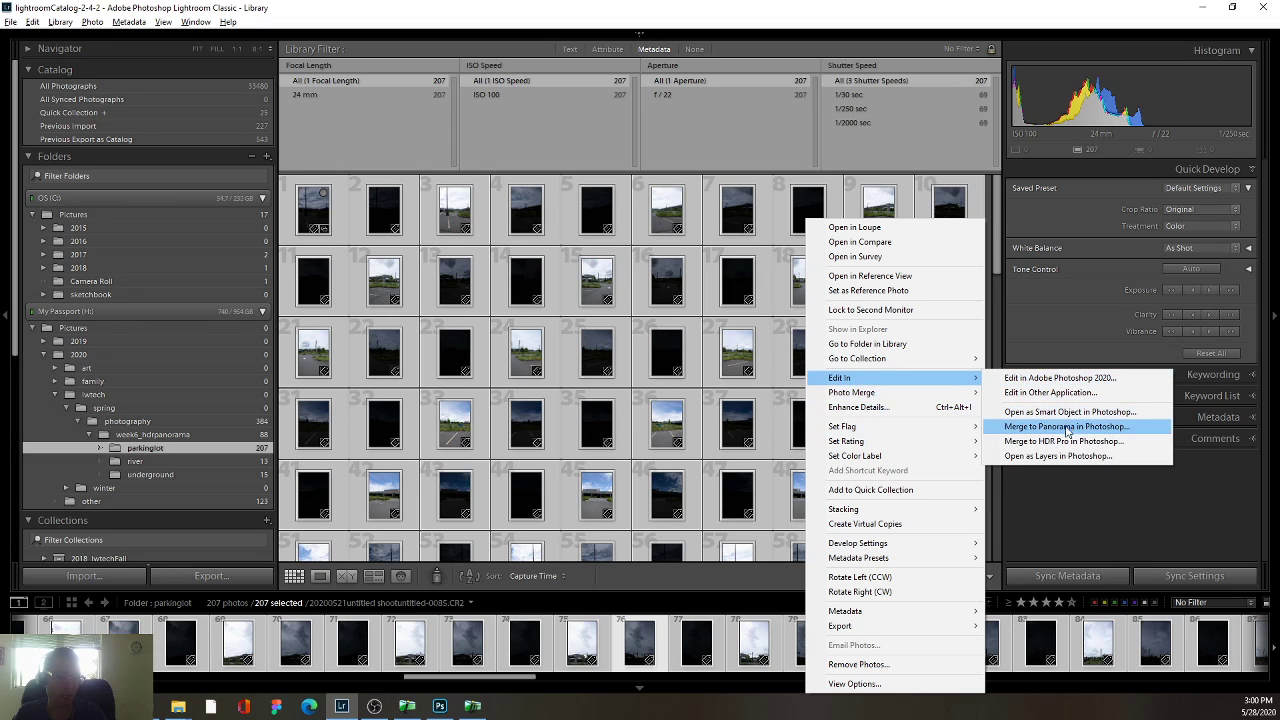
mouse_move(851, 392)
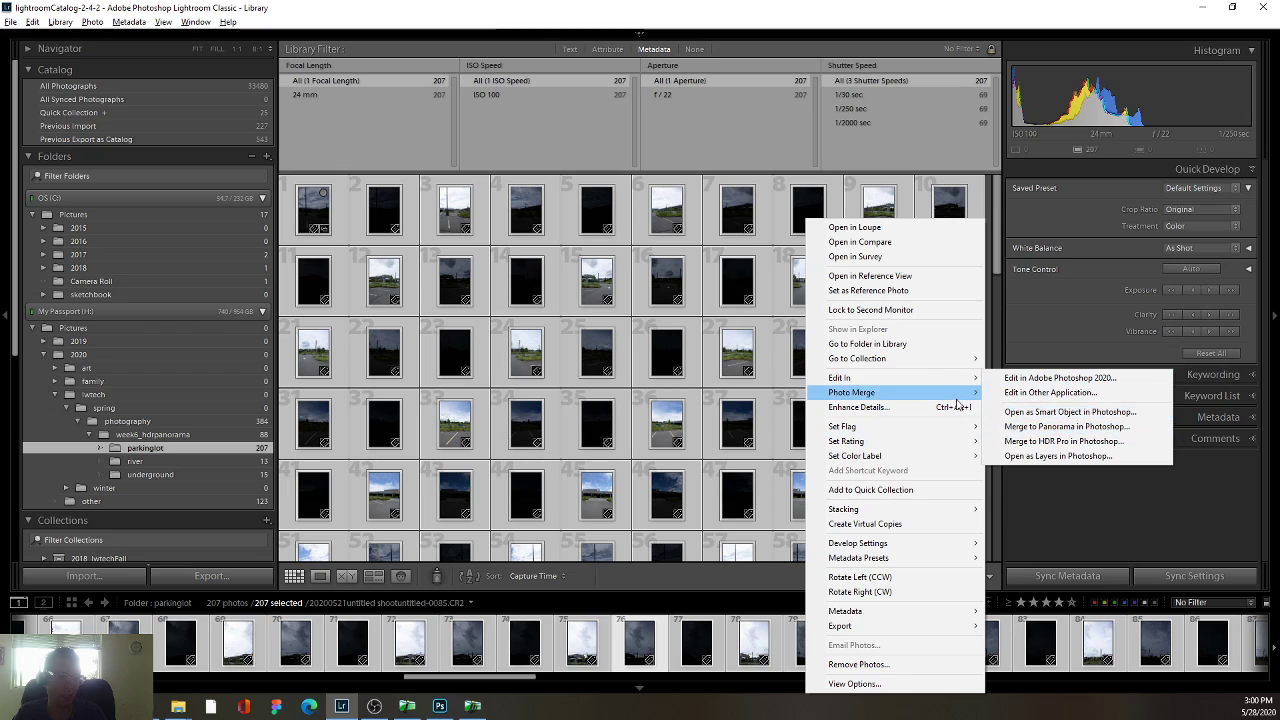
click(1029, 421)
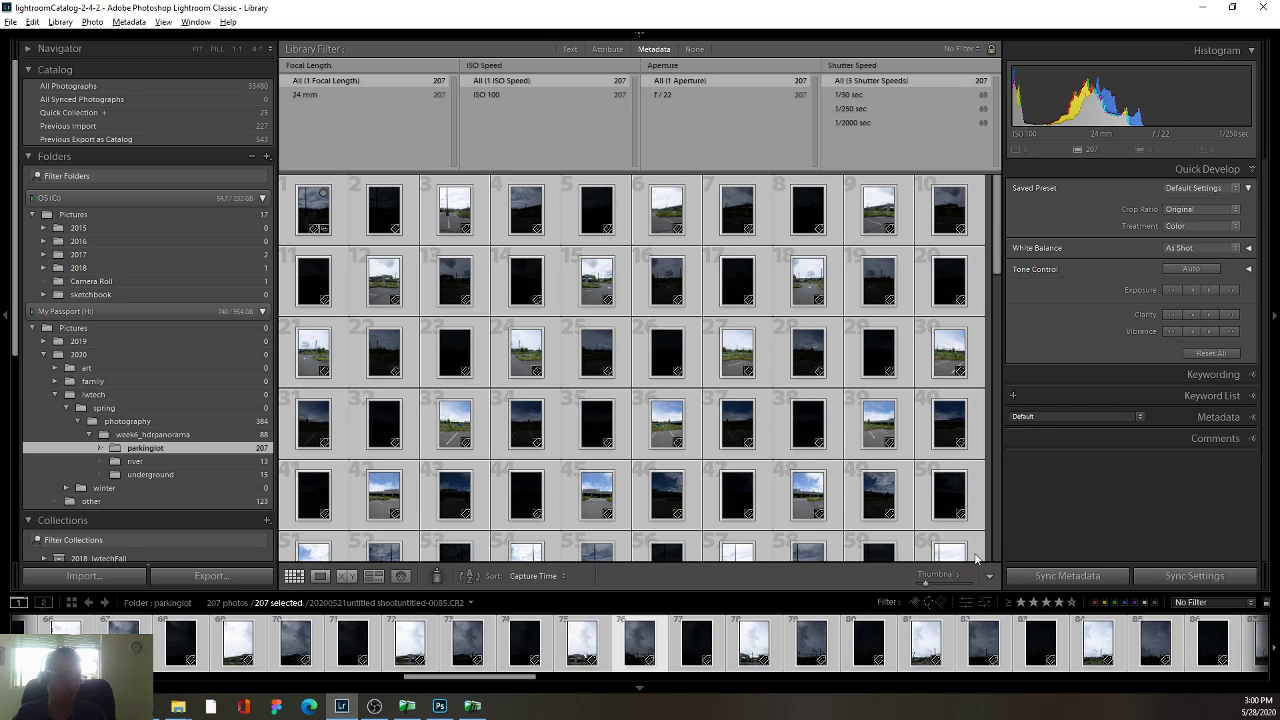
scroll(667, 325, down, 3)
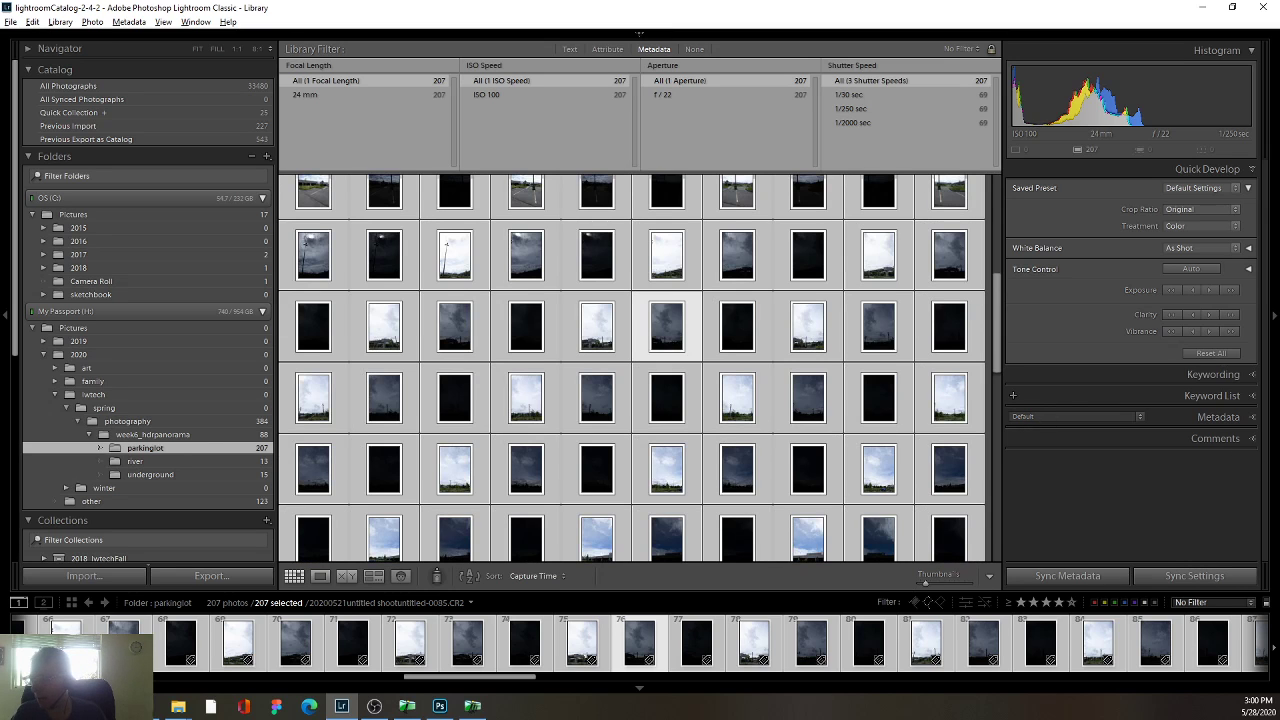